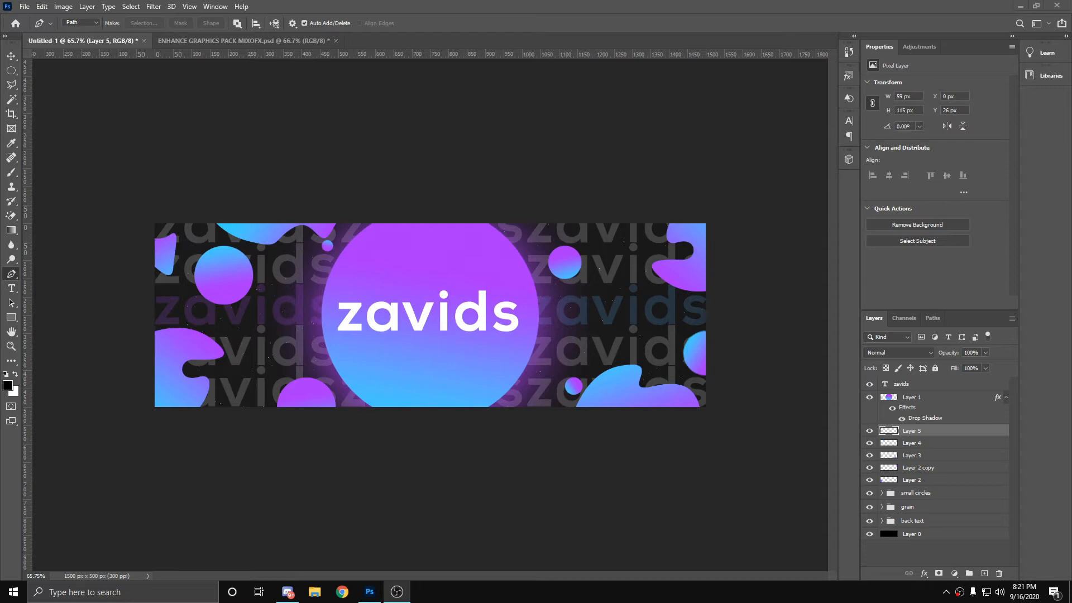
# Step: Open nelon-liquid-back from the design folder's 2d headers subfolder as a style reference, look it over, and close it
pyautogui.click(222, 248)
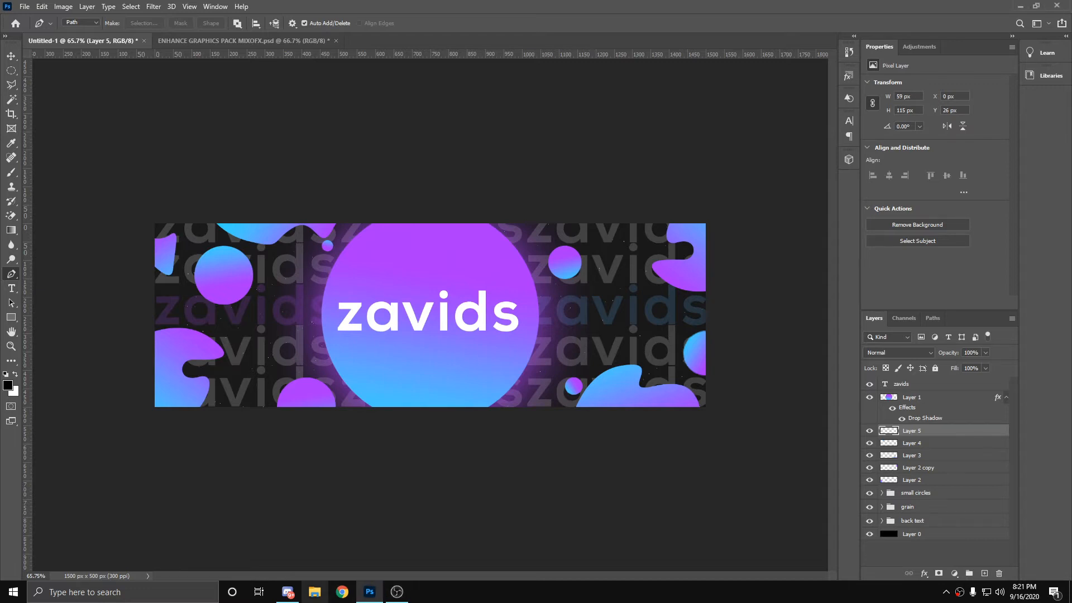
pyautogui.click(315, 591)
pyautogui.click(226, 321)
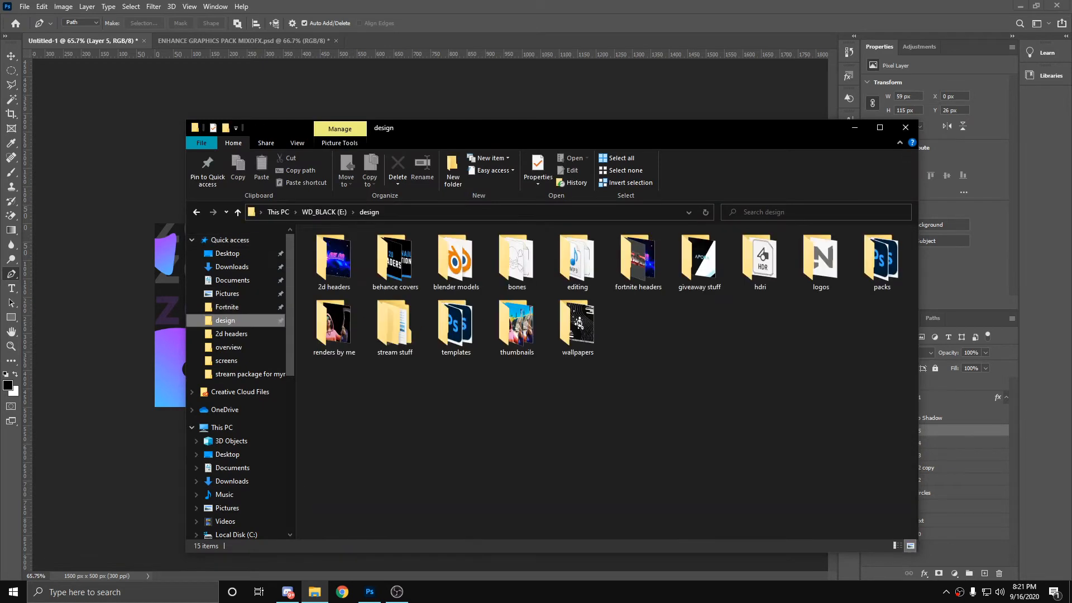
pyautogui.click(334, 260)
pyautogui.doubleClick(334, 260)
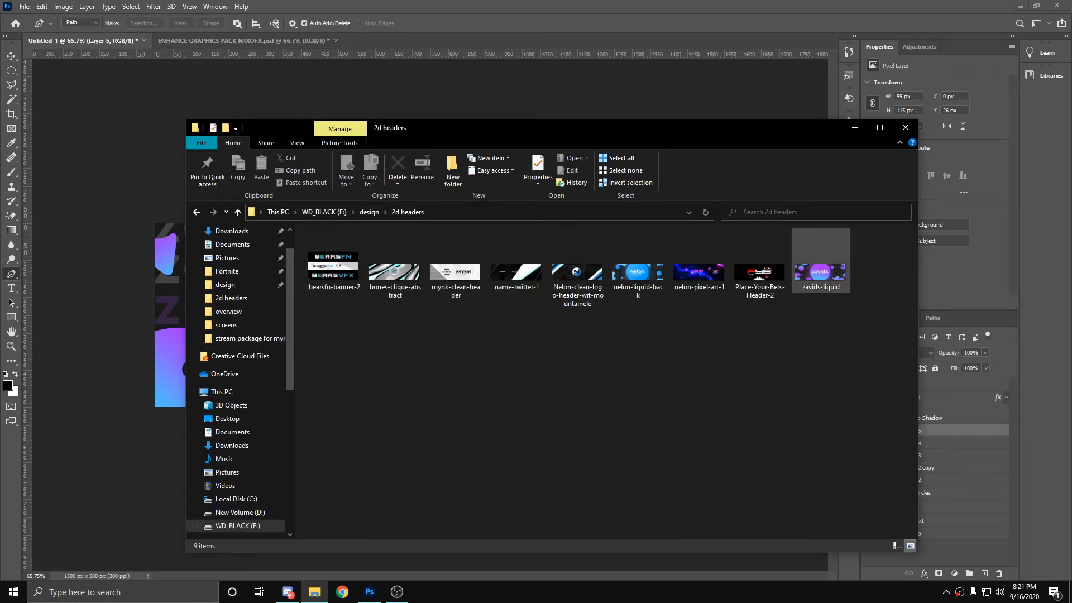
pyautogui.doubleClick(638, 271)
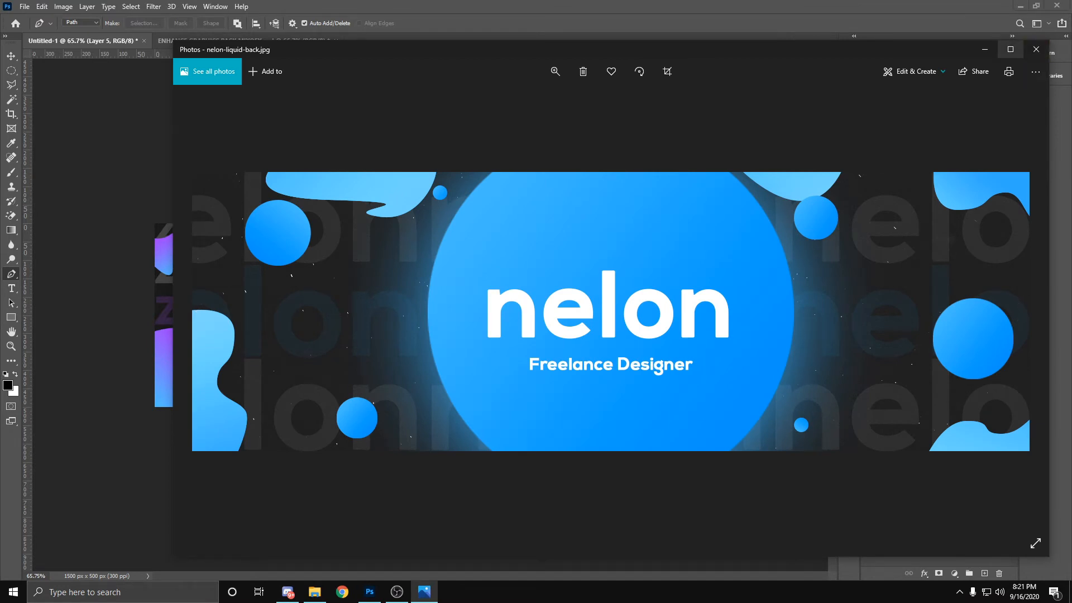
pyautogui.click(1036, 49)
pyautogui.click(906, 127)
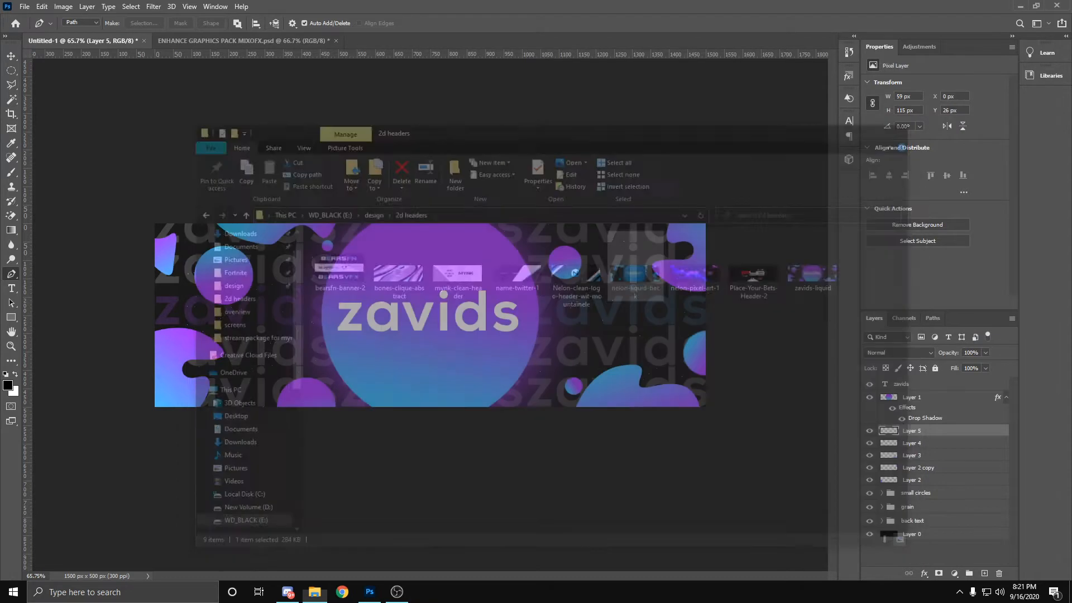
# Step: Create a new 1500 x 500 px document at 300 ppi with a white (ffffff) background
pyautogui.rightClick(371, 41)
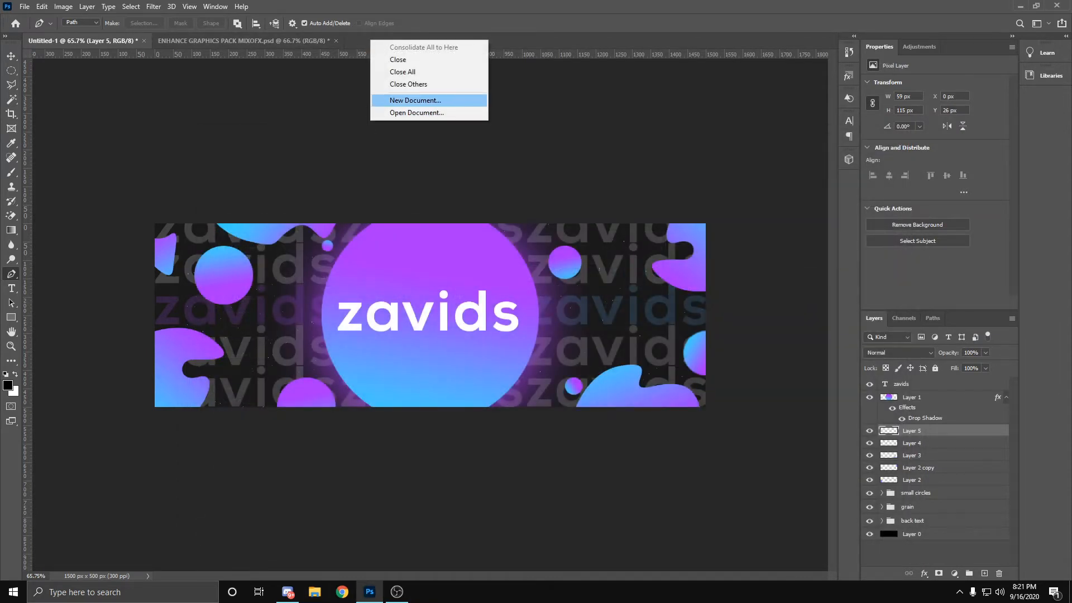
pyautogui.click(415, 99)
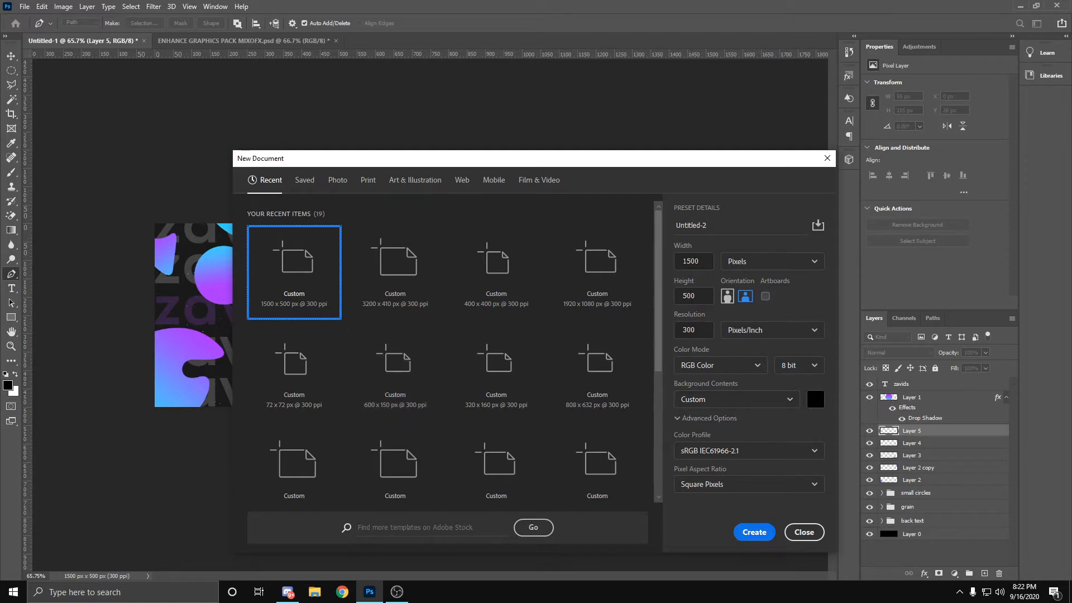
pyautogui.click(815, 399)
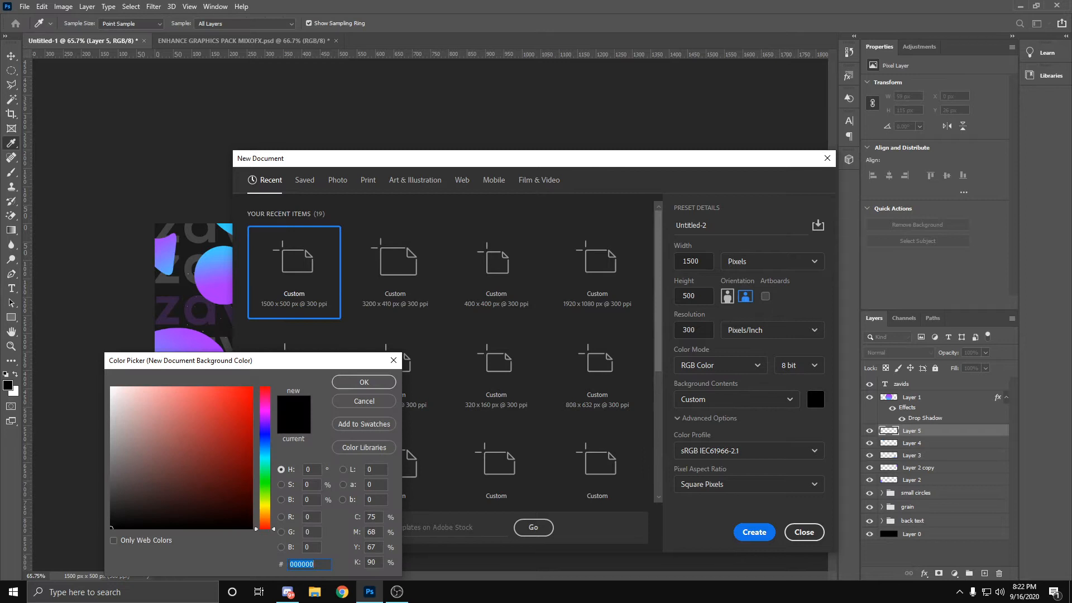
pyautogui.write('ffffff')
pyautogui.press('Return')
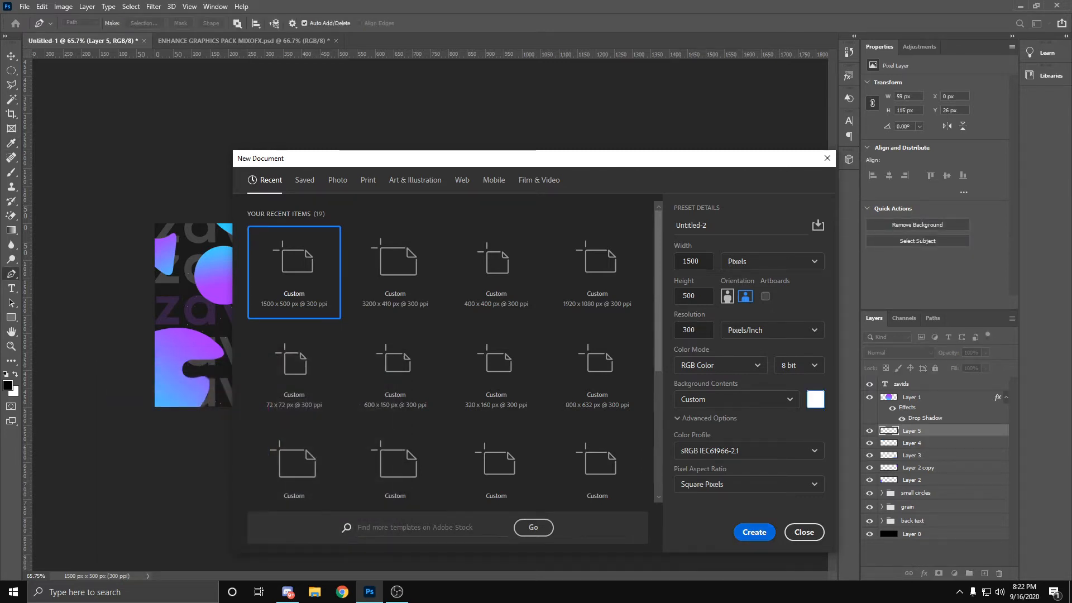
pyautogui.click(753, 532)
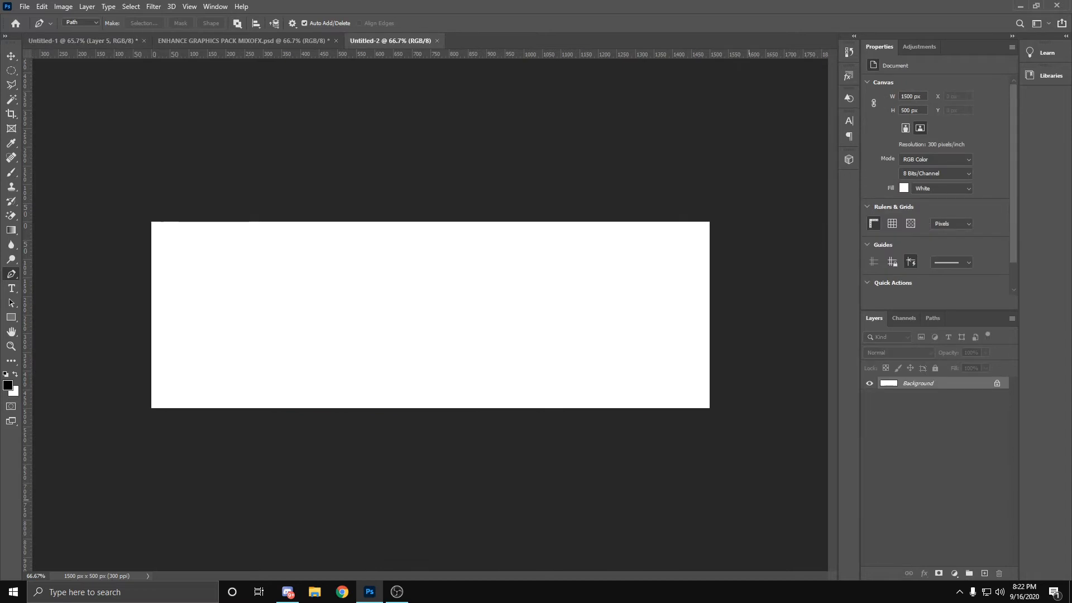
# Step: Add a new blank layer above the white background
pyautogui.press('z')
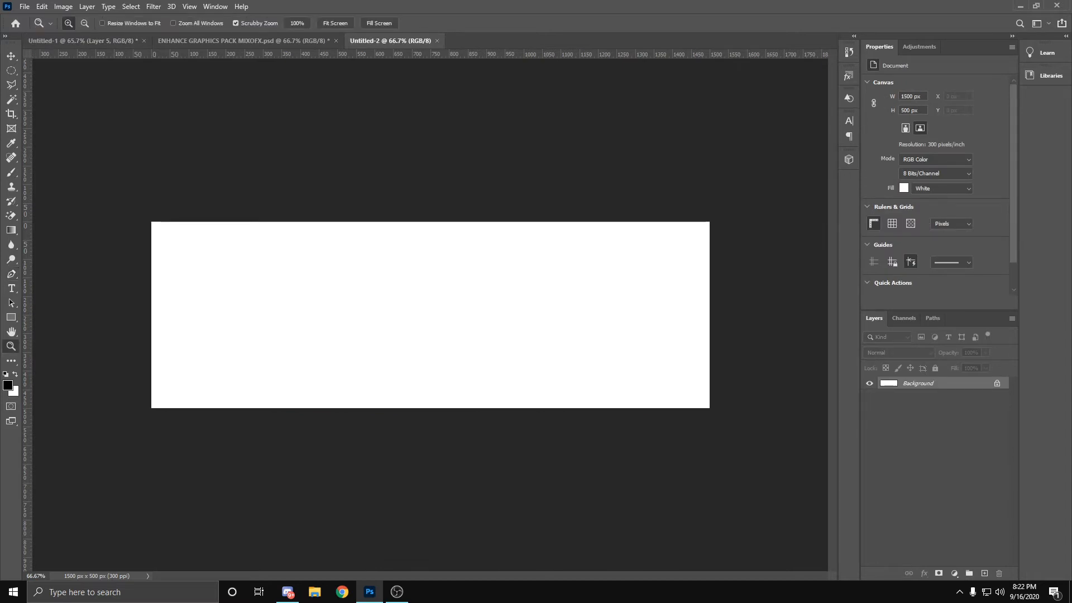
pyautogui.hotkey('ctrl', '0')
pyautogui.press('p')
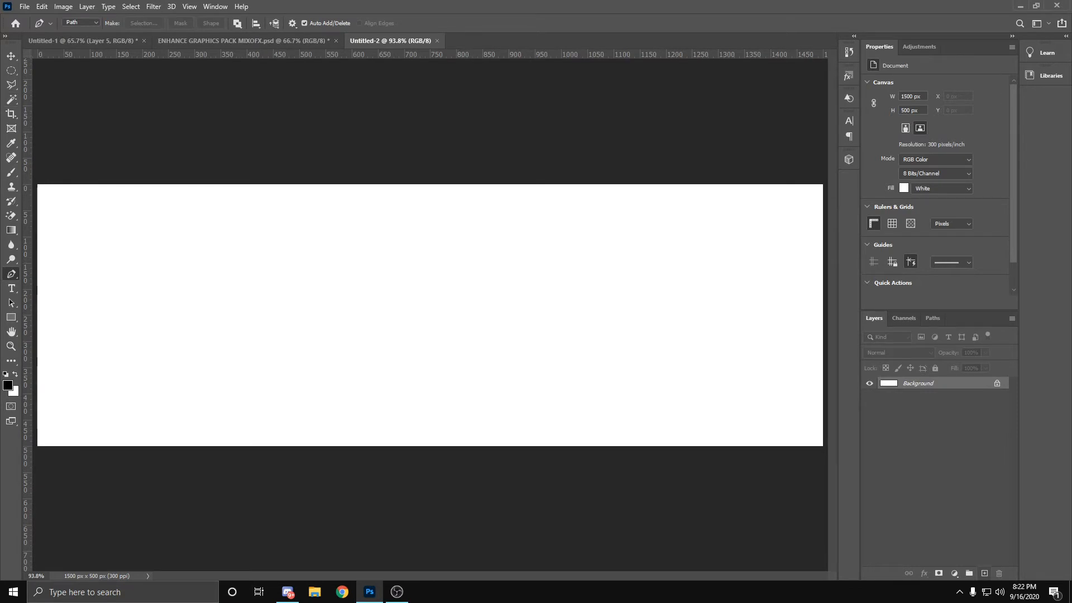
pyautogui.hotkey('ctrl', 'shift', 'alt', 'n')
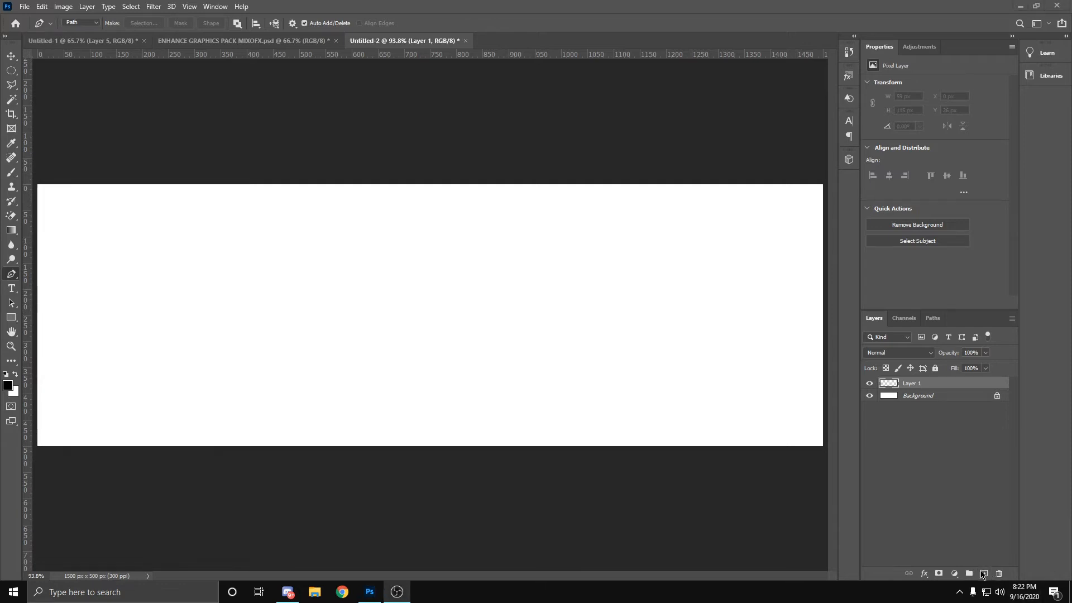
pyautogui.click(981, 551)
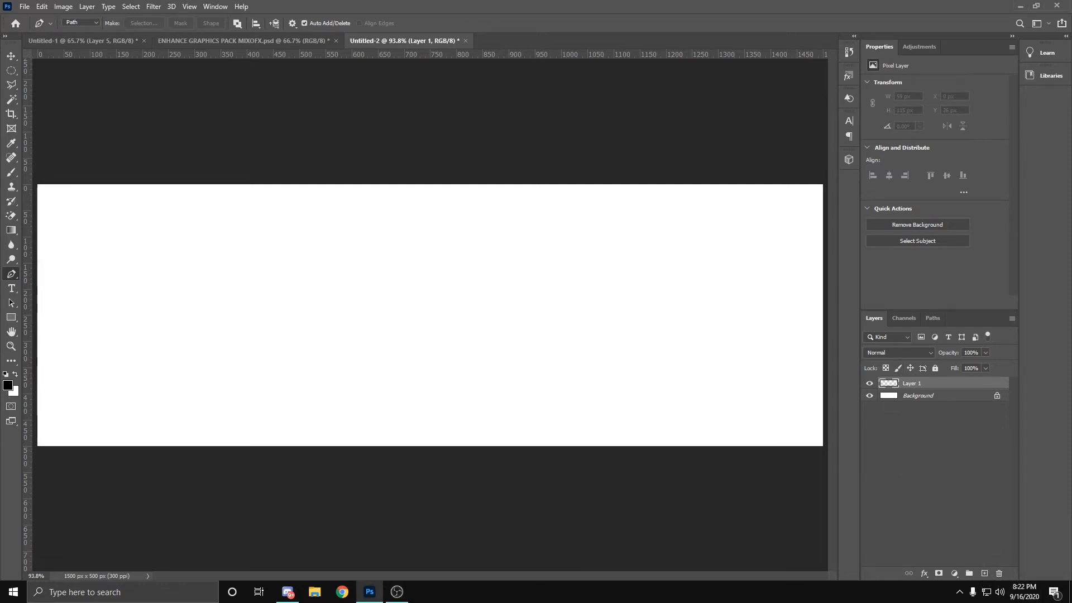
# Step: Draw a circular selection about 413 px across near the canvas centre with the Elliptical Marquee Tool
pyautogui.click(11, 71)
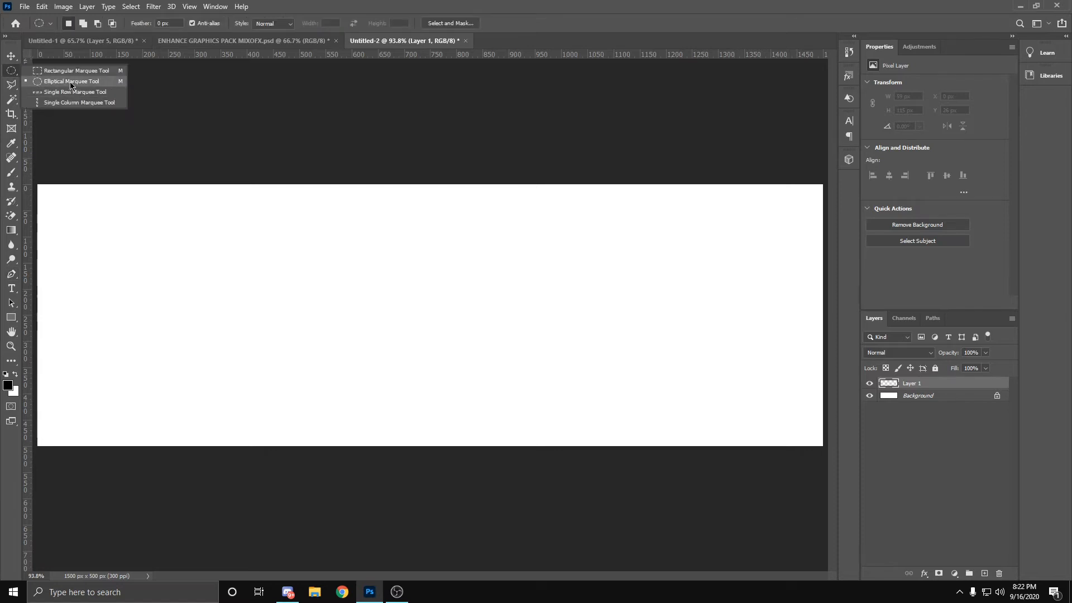
pyautogui.click(54, 71)
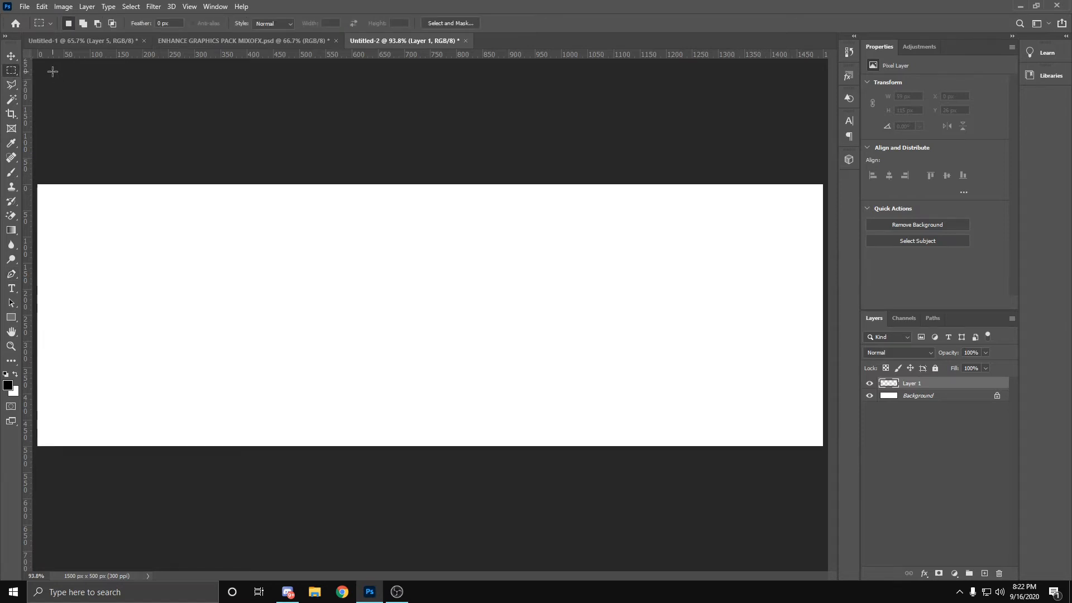
pyautogui.rightClick(15, 70)
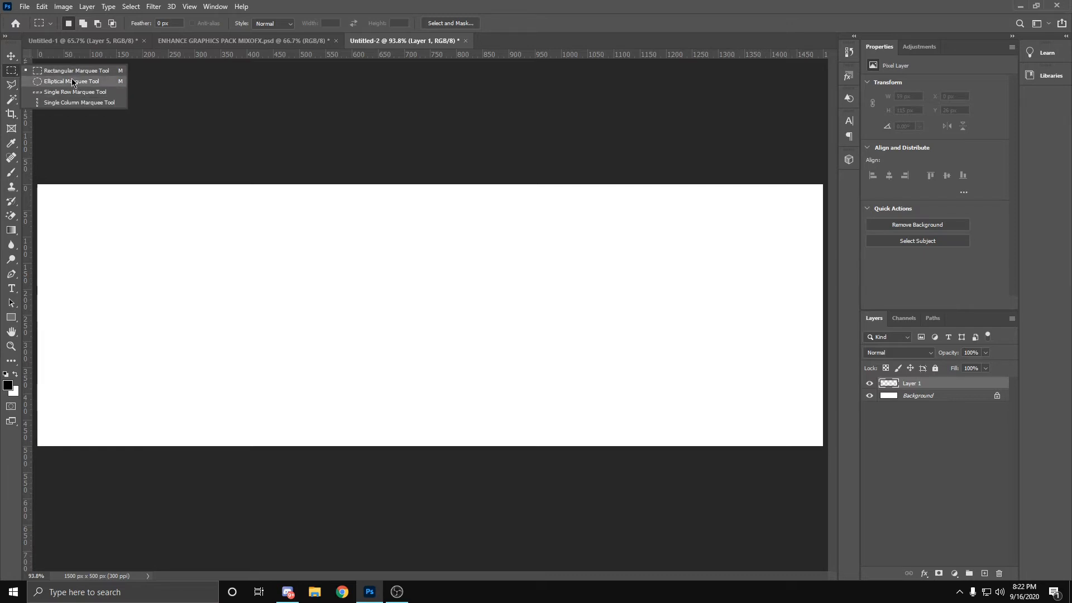
pyautogui.click(72, 81)
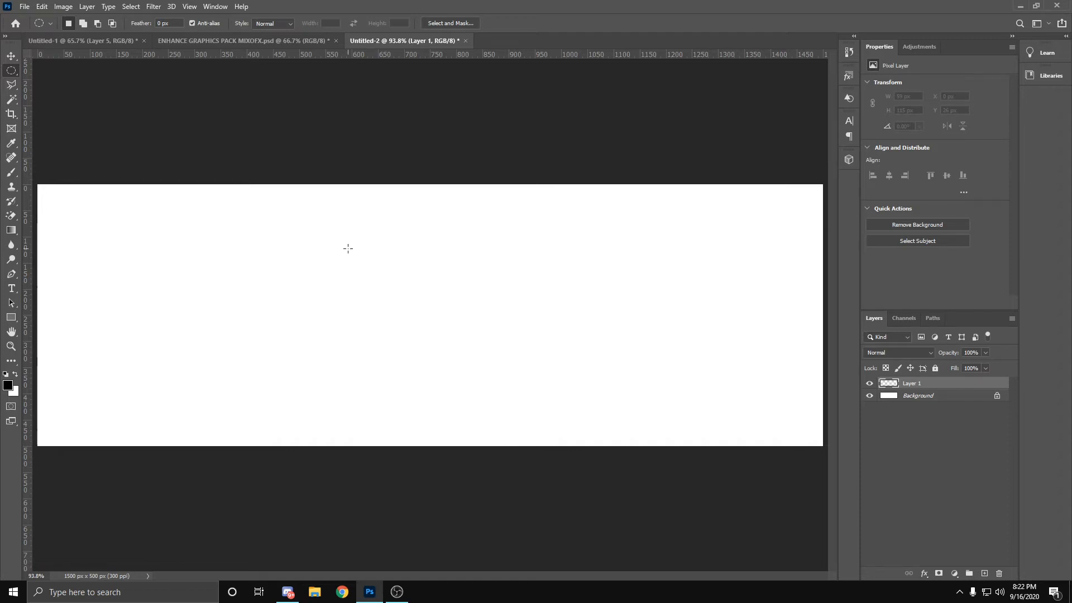
pyautogui.moveTo(287, 217); pyautogui.dragTo(590, 430)
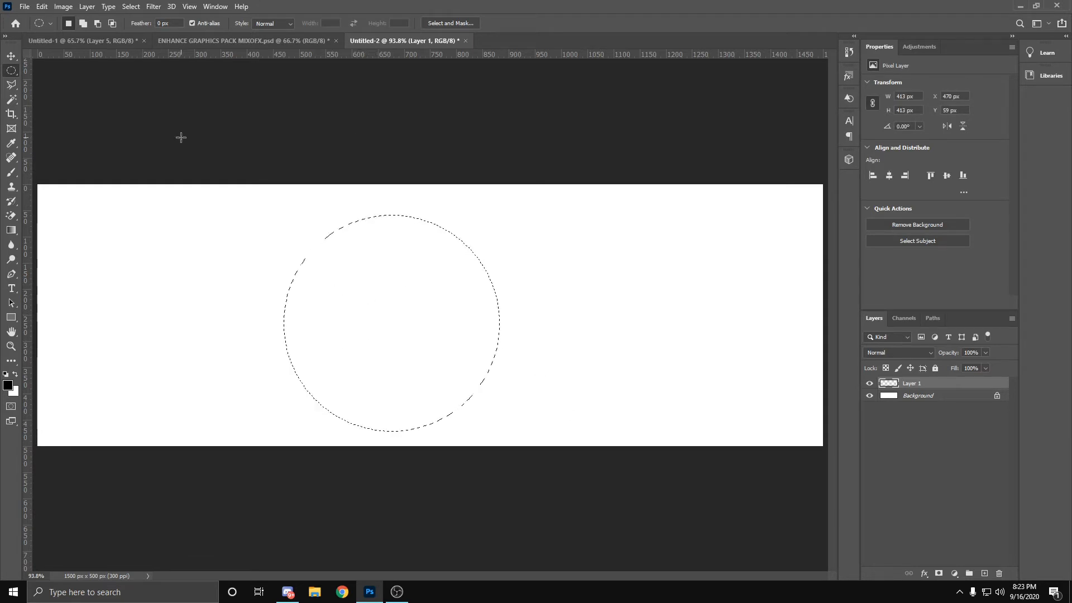
# Step: Set the start colour stop of the Gradient Tool's gradient to orange ffa053
pyautogui.press('g')
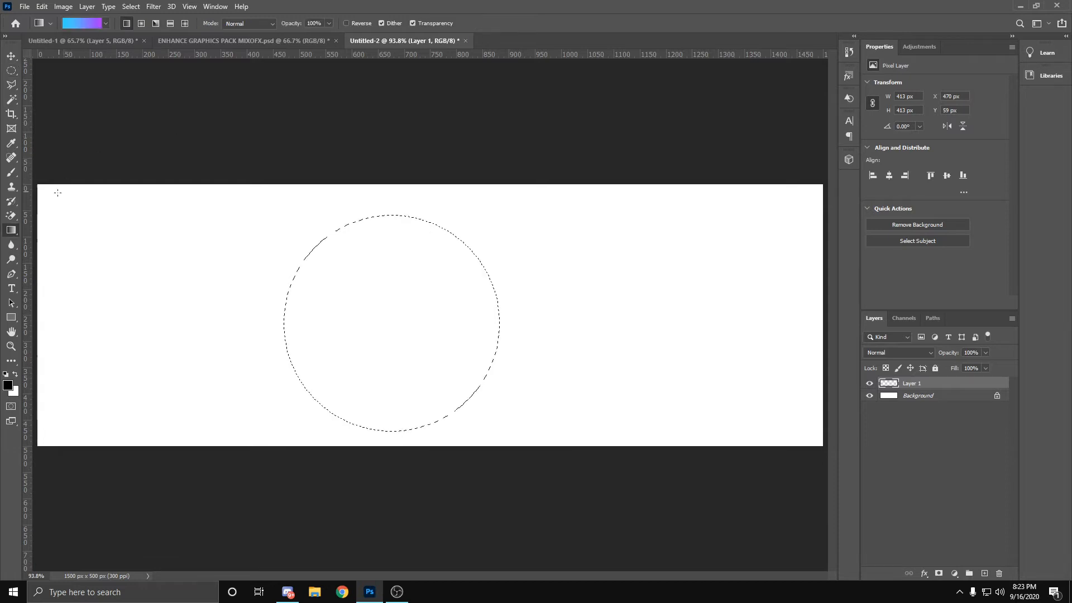
pyautogui.rightClick(11, 230)
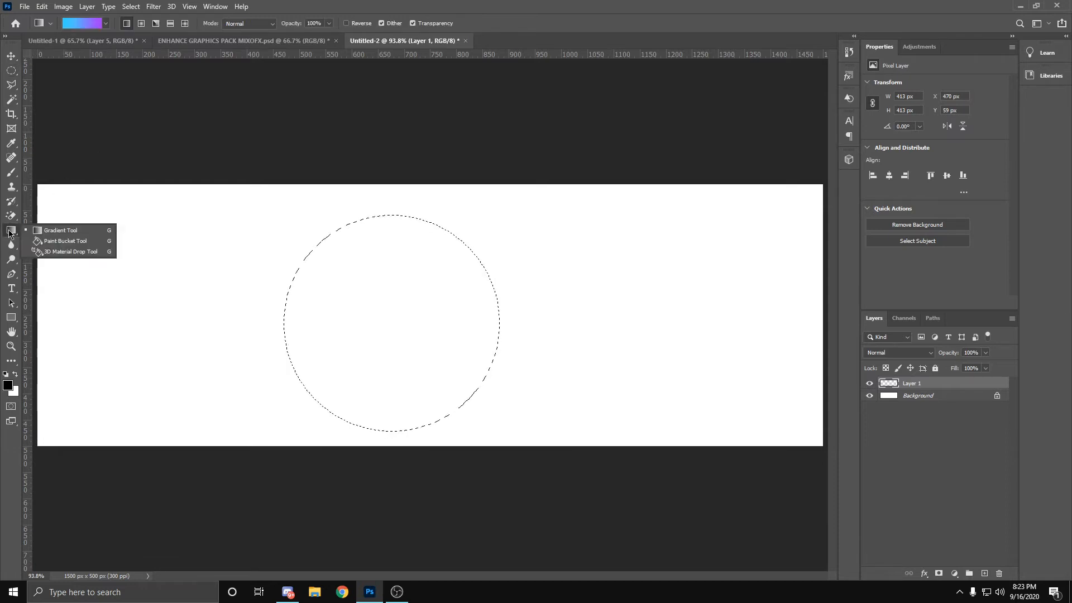
pyautogui.click(65, 240)
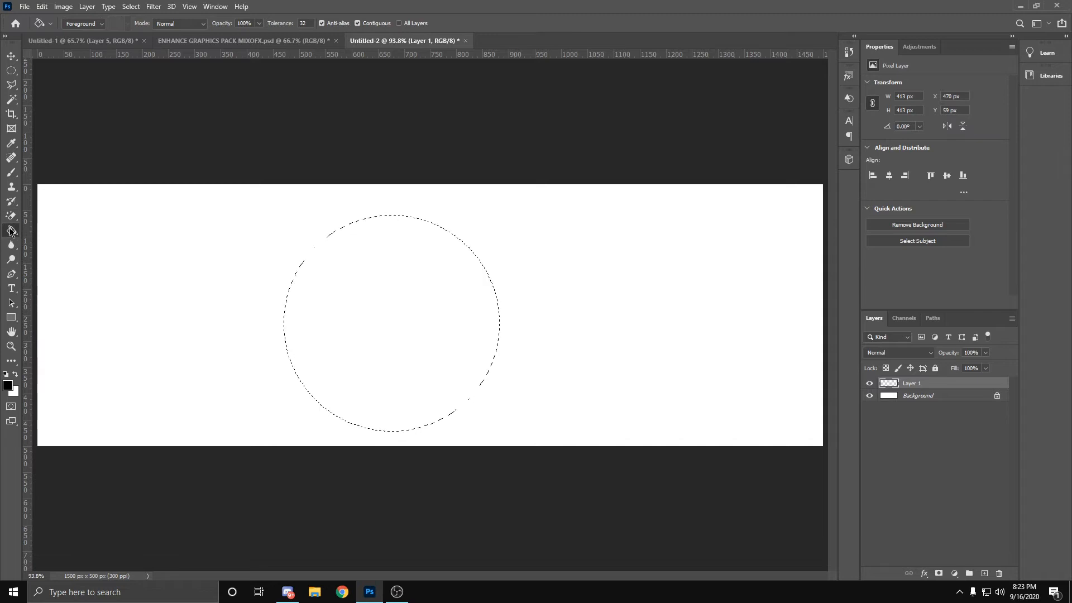
pyautogui.rightClick(11, 230)
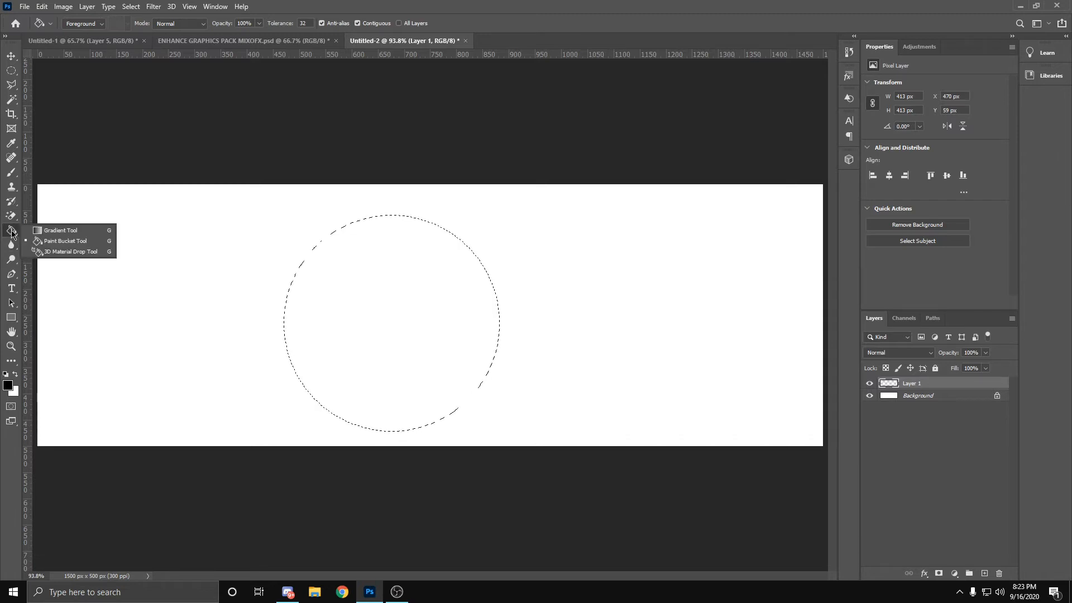
pyautogui.click(57, 233)
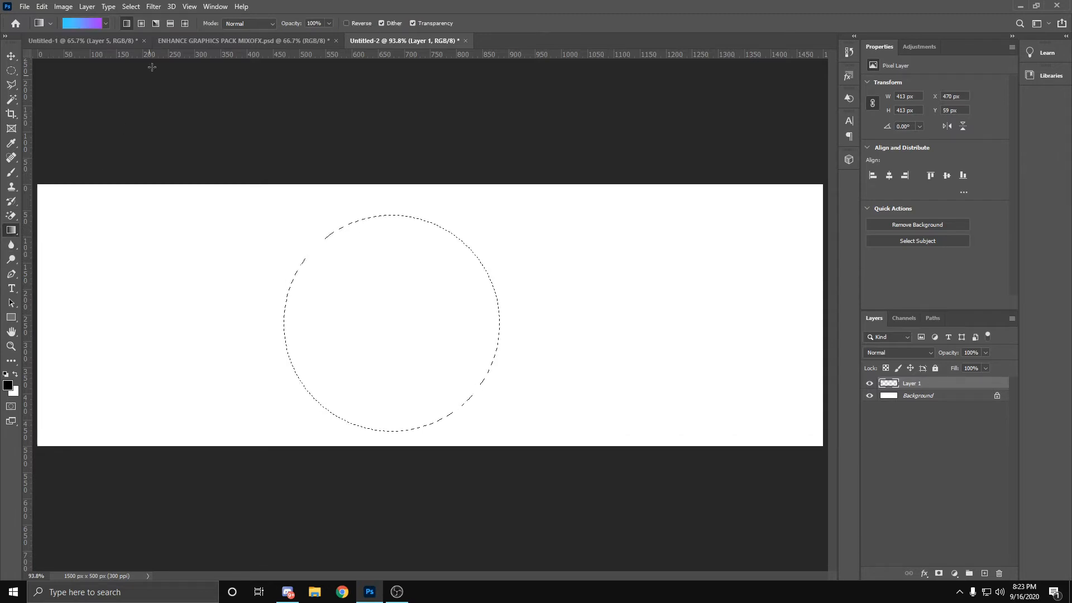
pyautogui.click(84, 23)
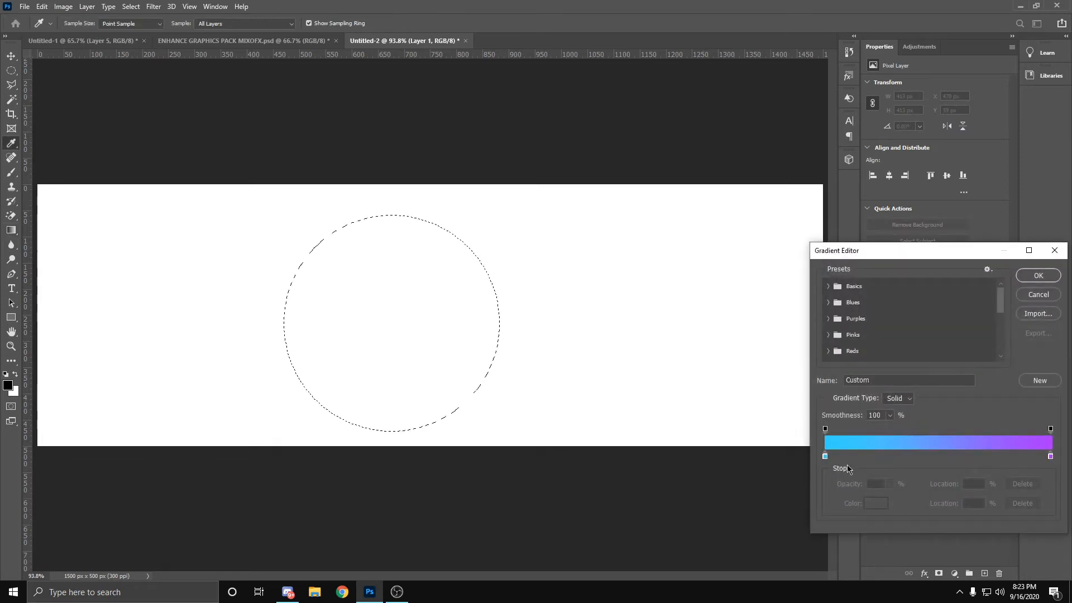
pyautogui.click(824, 457)
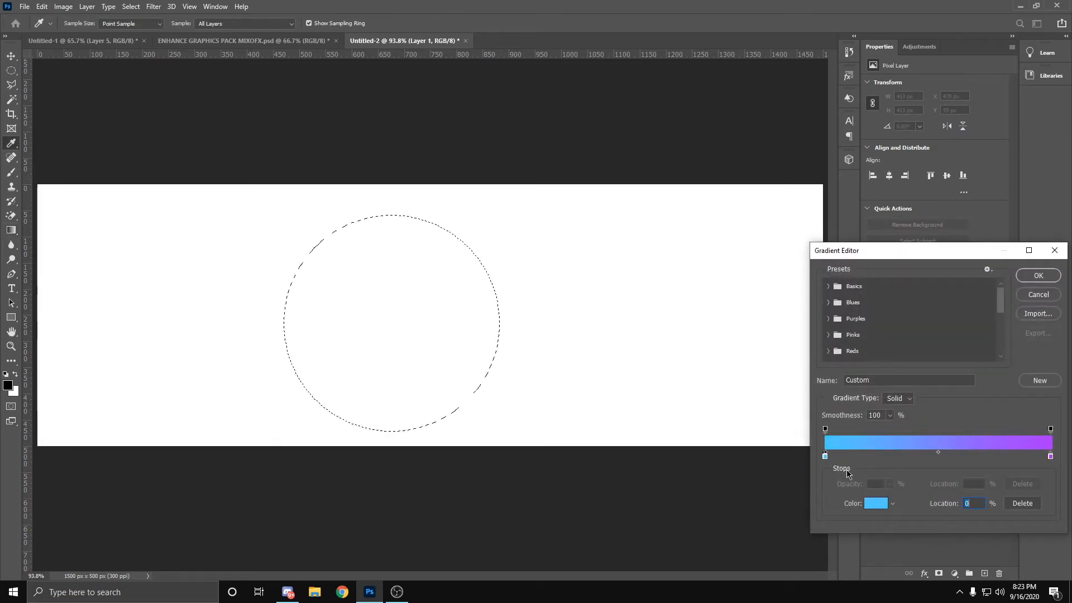
pyautogui.click(874, 504)
pyautogui.click(264, 518)
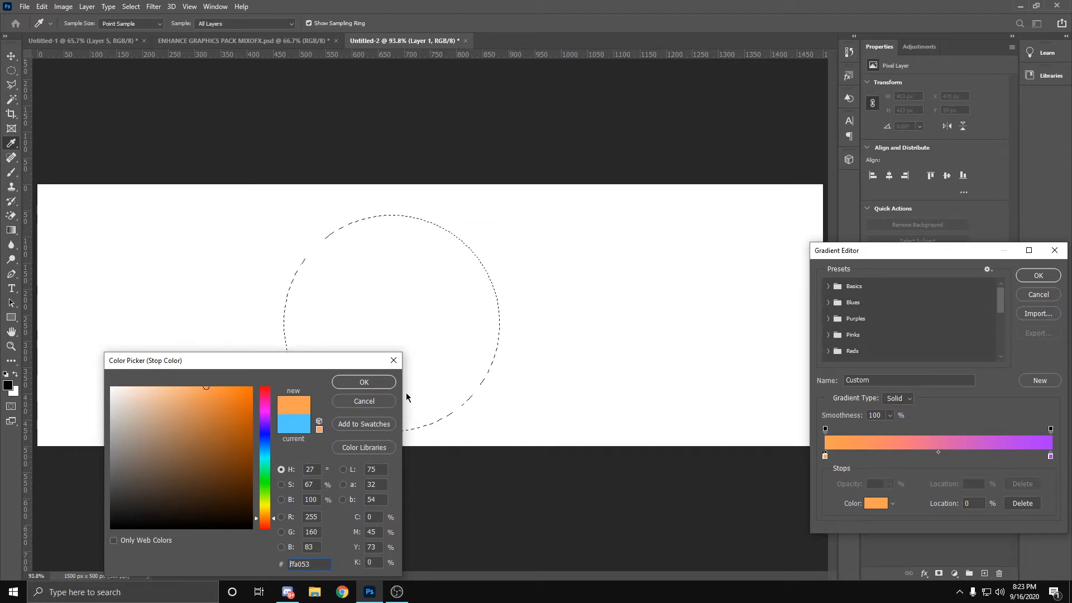
pyautogui.press('Return')
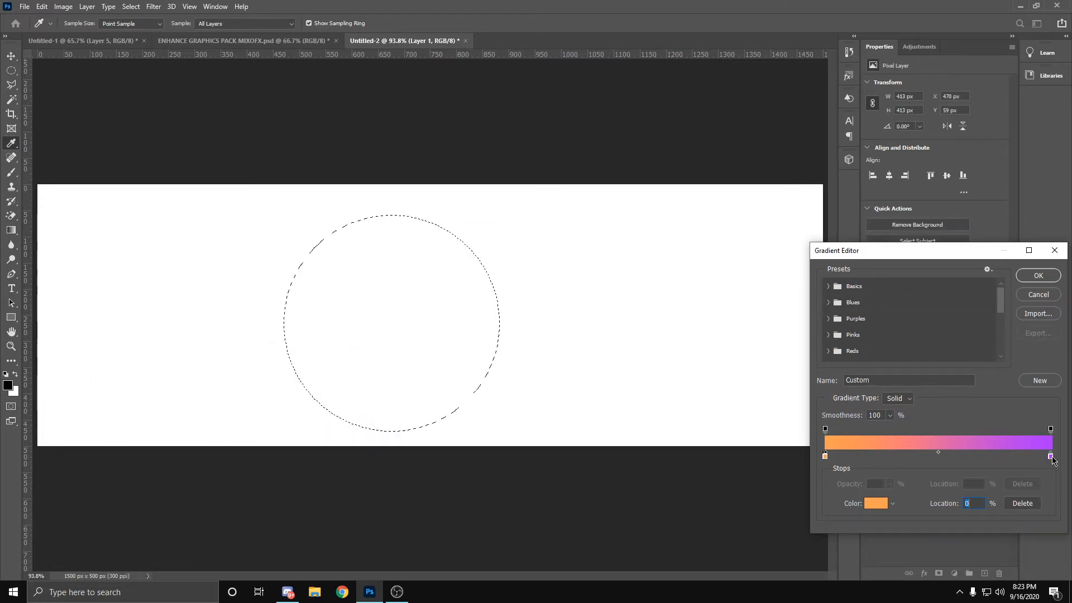
# Step: Set the gradient's end stop to yellow ffc231 and fill the circular selection with it diagonally from lower left to upper right
pyautogui.click(1049, 457)
pyautogui.click(876, 503)
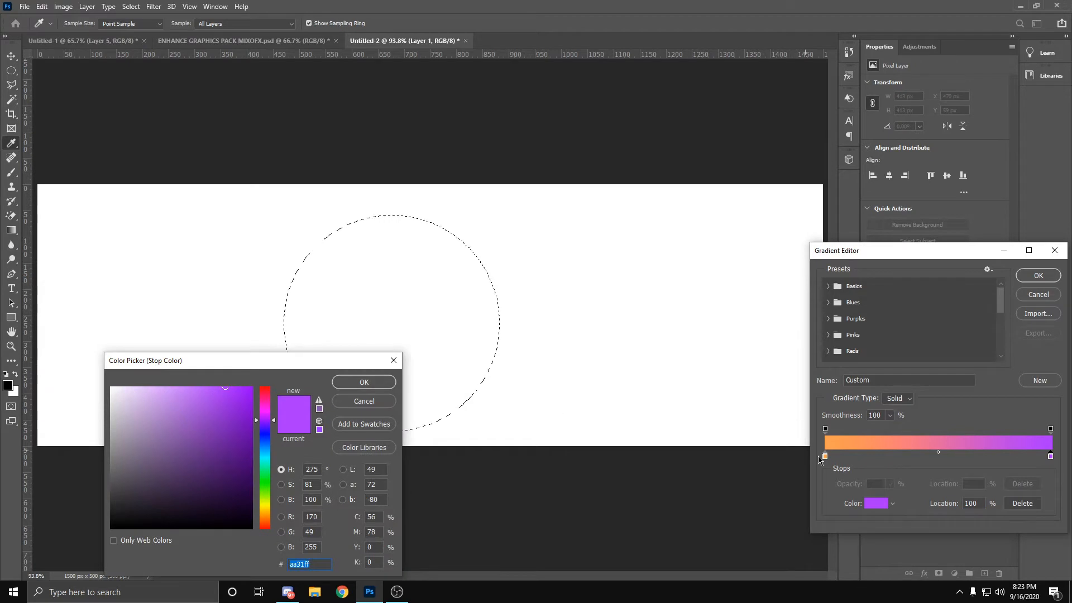
pyautogui.click(265, 513)
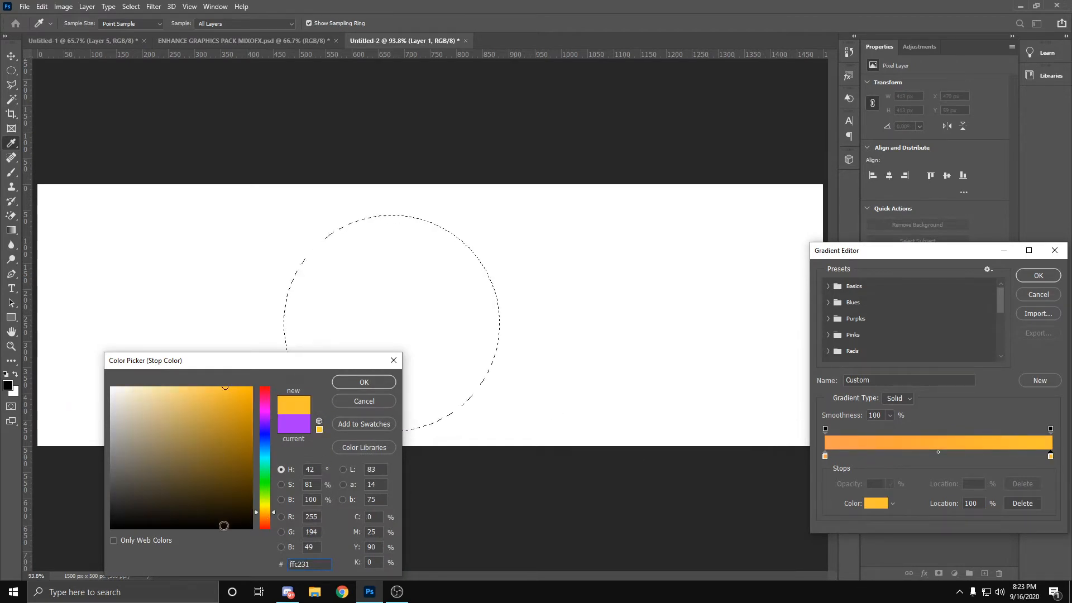
pyautogui.click(364, 383)
pyautogui.click(1038, 275)
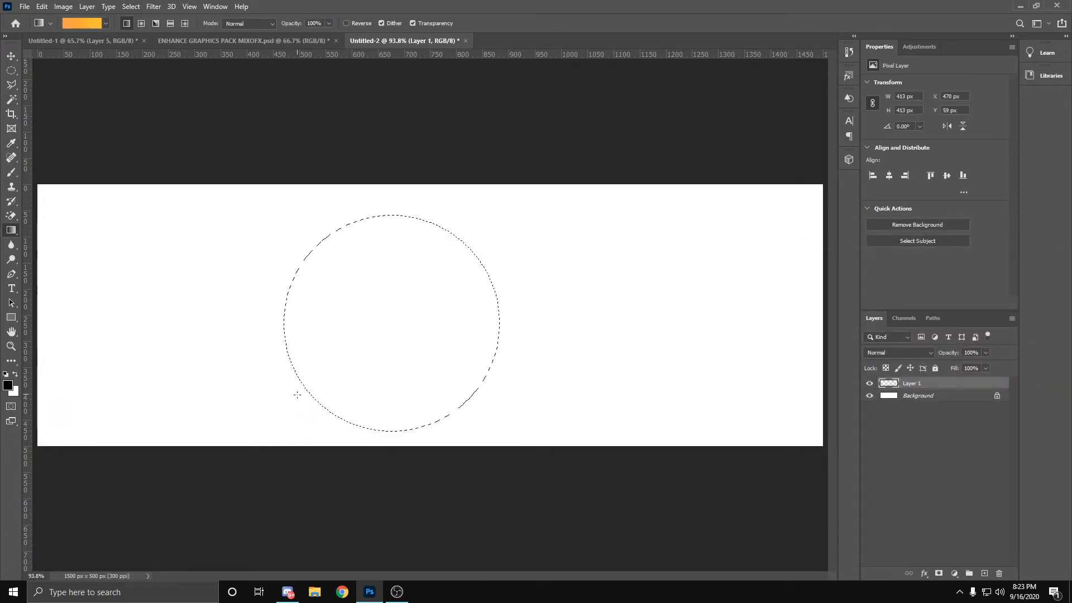
pyautogui.moveTo(289, 411); pyautogui.dragTo(462, 235)
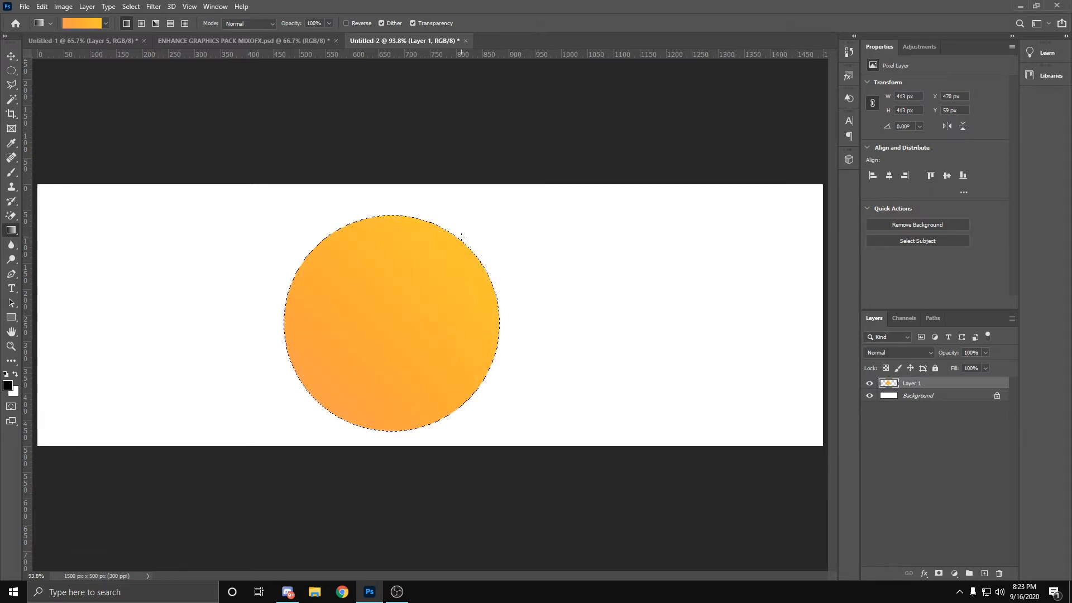
pyautogui.hotkey('ctrl', 'd')
# Step: Scale the gradient circle to about 133.56% and centre it on the canvas at X 750 px, Y 250 px
pyautogui.hotkey('ctrl', 't')
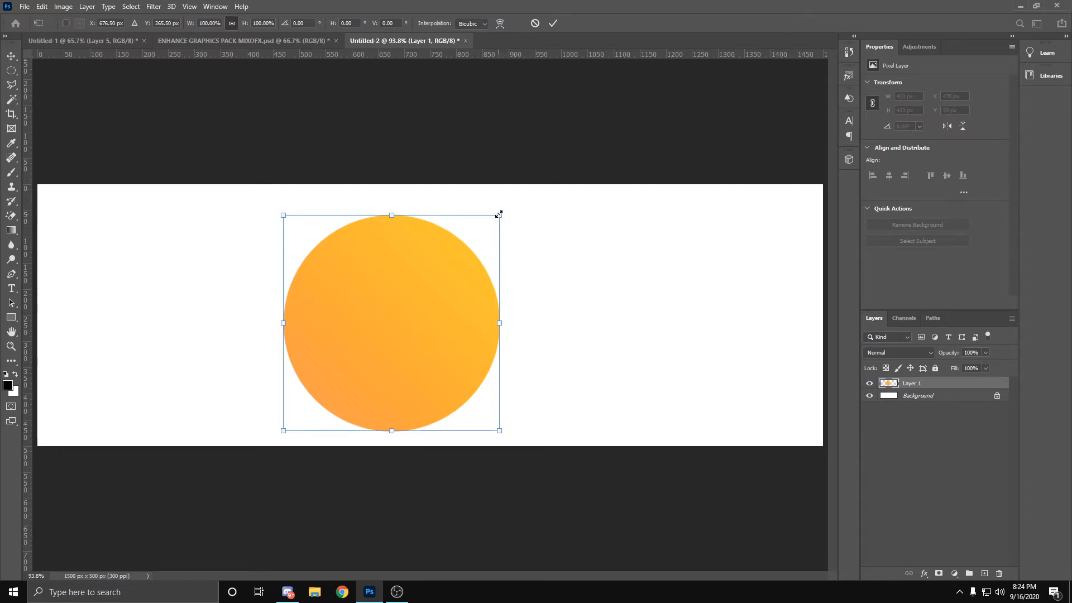
pyautogui.moveTo(499, 214); pyautogui.dragTo(669, 241)
pyautogui.moveTo(546, 283)
pyautogui.mouseDown()
pyautogui.moveTo(540, 301)
pyautogui.moveTo(548, 291)
pyautogui.moveTo(551, 302)
pyautogui.mouseUp()
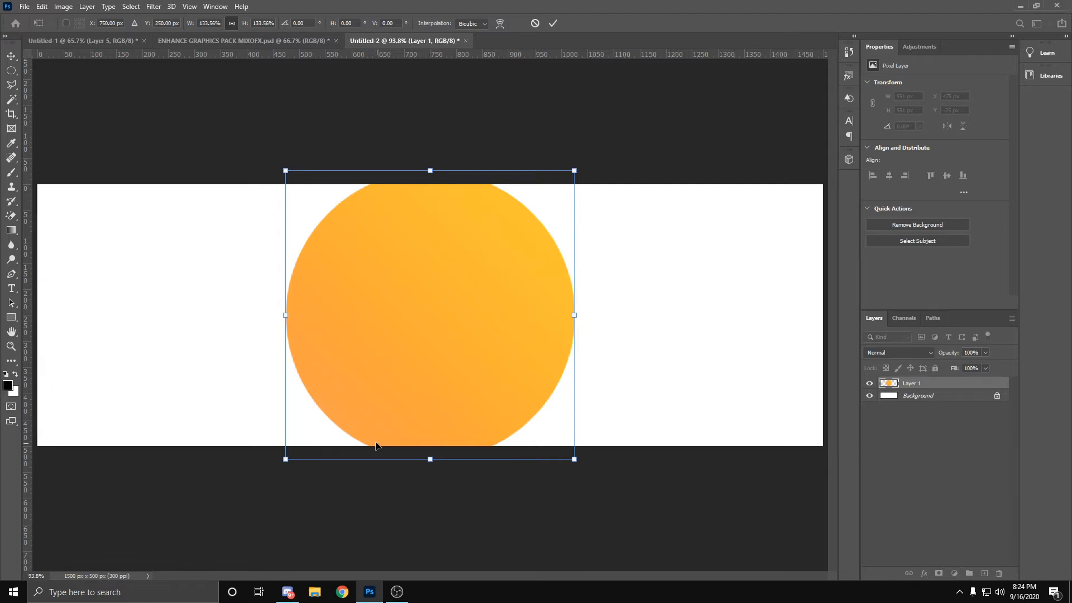
pyautogui.click(553, 22)
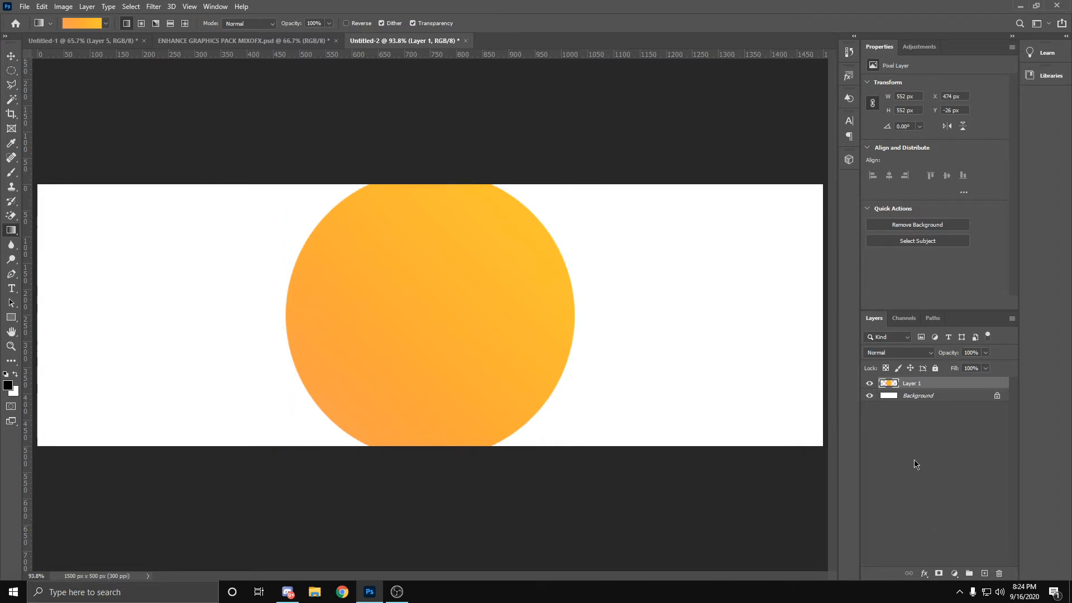
# Step: Turn the Background layer black with a Hue/Saturation adjustment, setting Lightness to -100
pyautogui.click(914, 395)
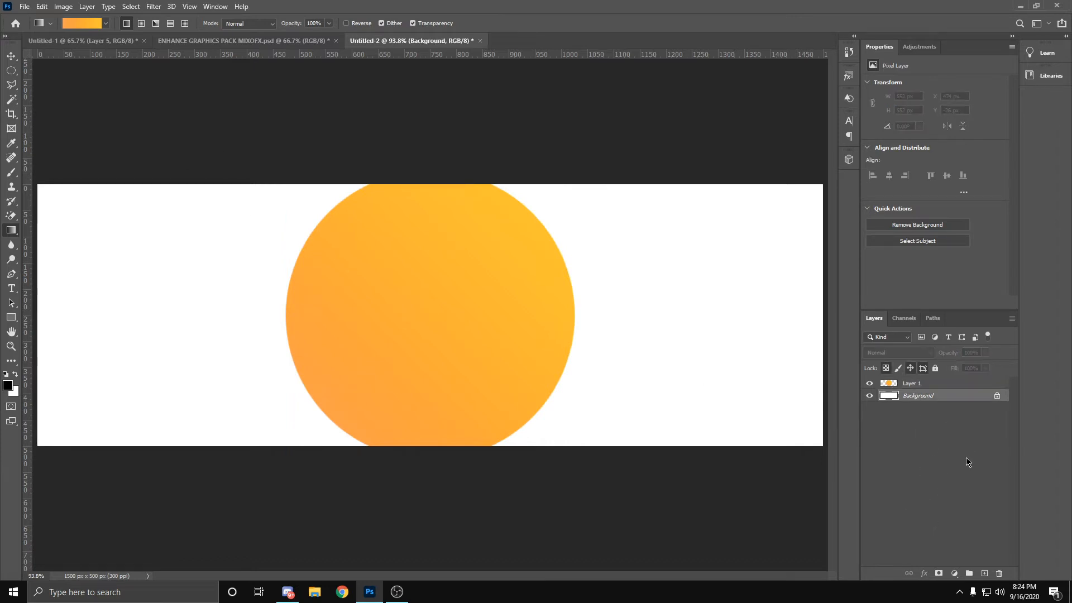
pyautogui.hotkey('ctrl', 'u')
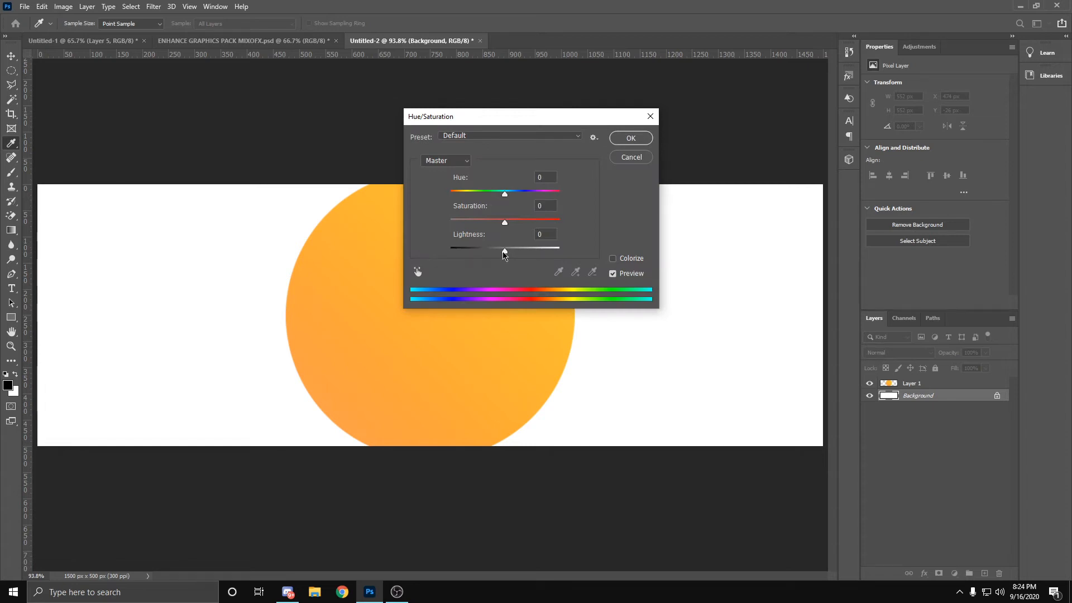
pyautogui.moveTo(504, 253); pyautogui.dragTo(97, 246)
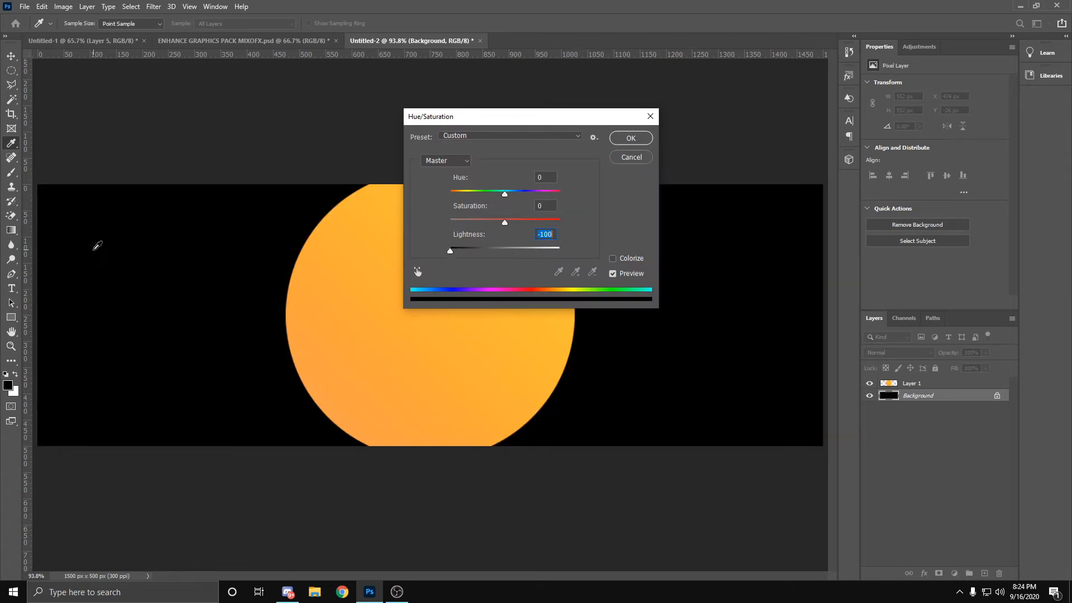
pyautogui.click(630, 139)
pyautogui.press('g')
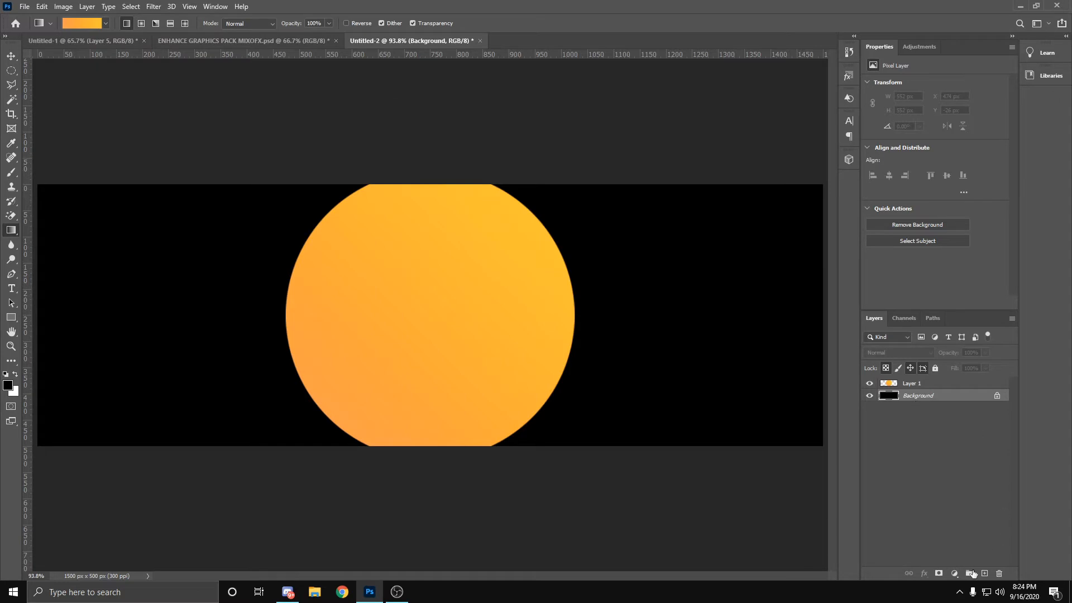
# Step: Start a new text line above Layer 1 on the left half of the circle and clear its placeholder text
pyautogui.click(906, 385)
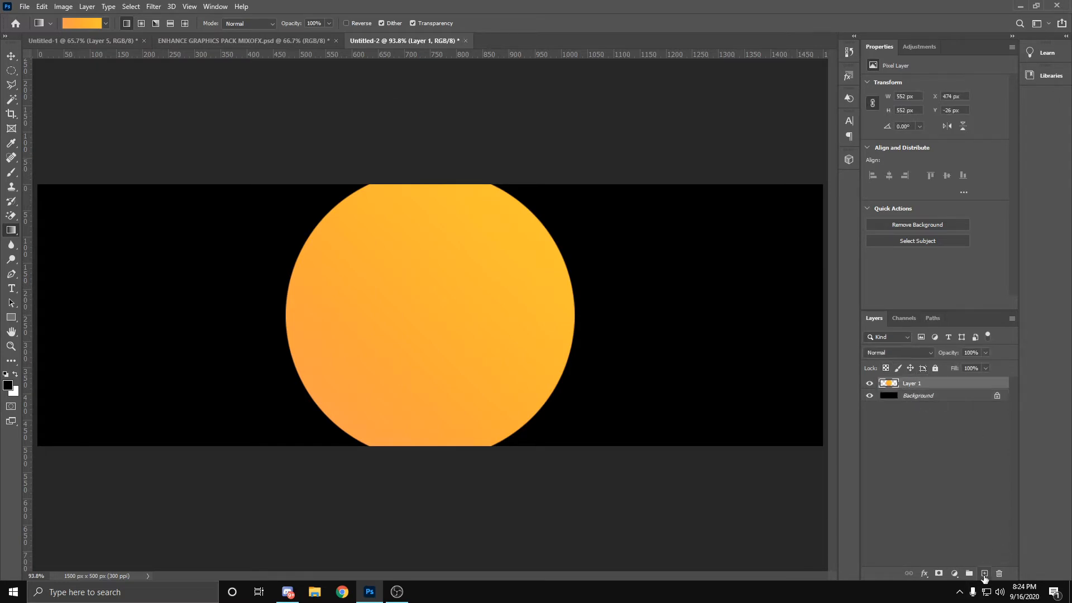
pyautogui.click(11, 289)
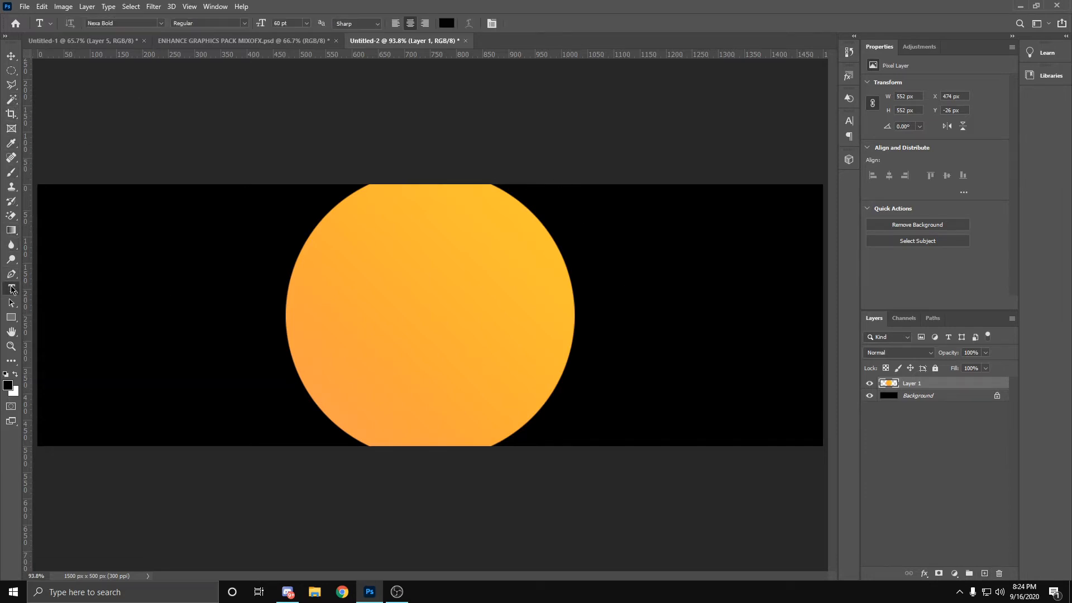
pyautogui.click(363, 305)
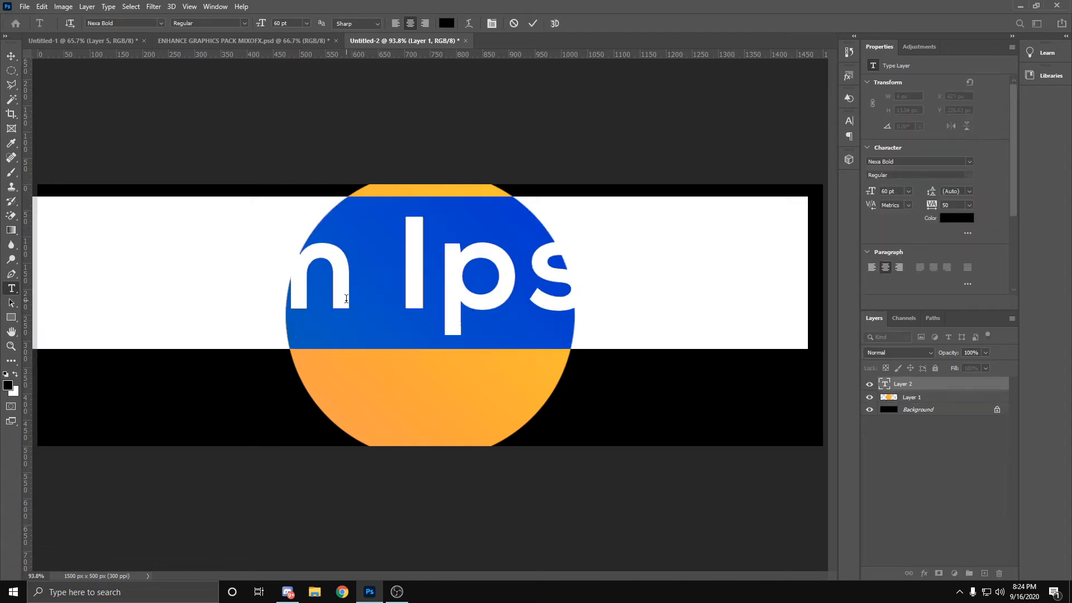
pyautogui.press('BackSpace')
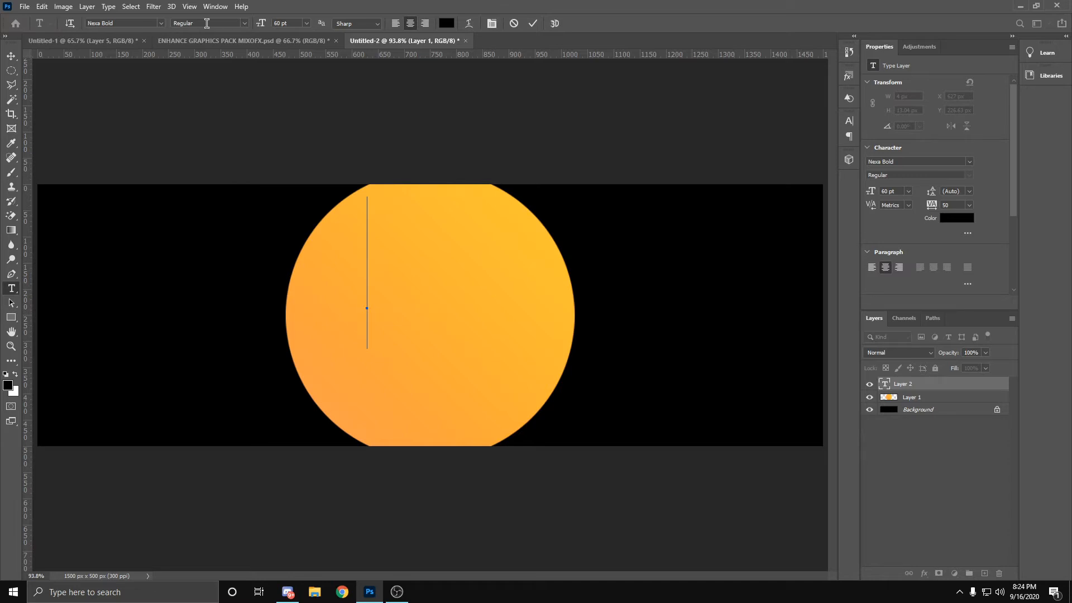
pyautogui.click(163, 23)
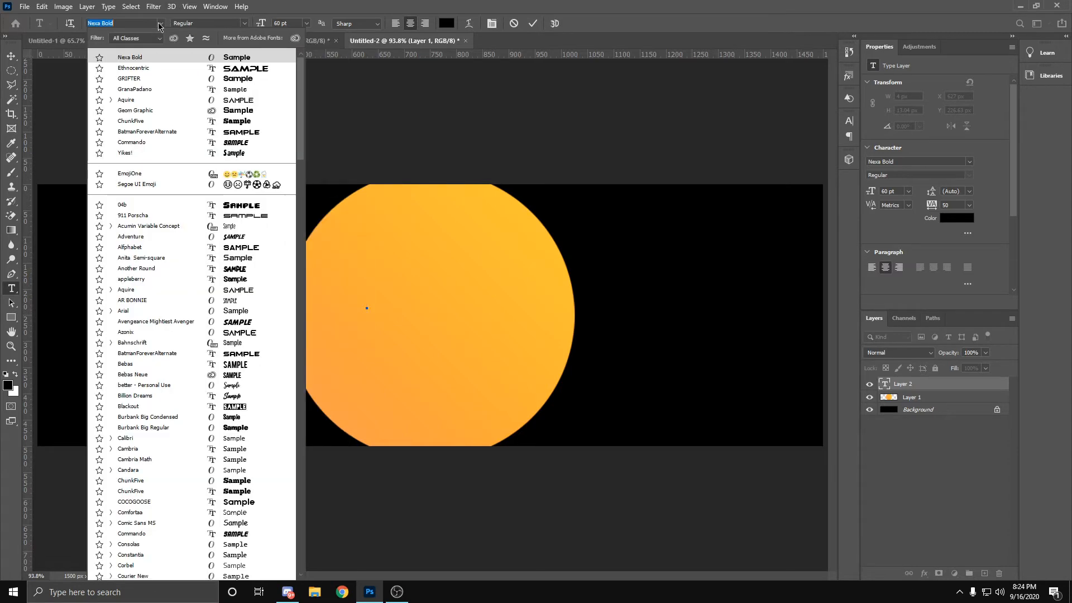
pyautogui.click(179, 79)
pyautogui.write('melon')
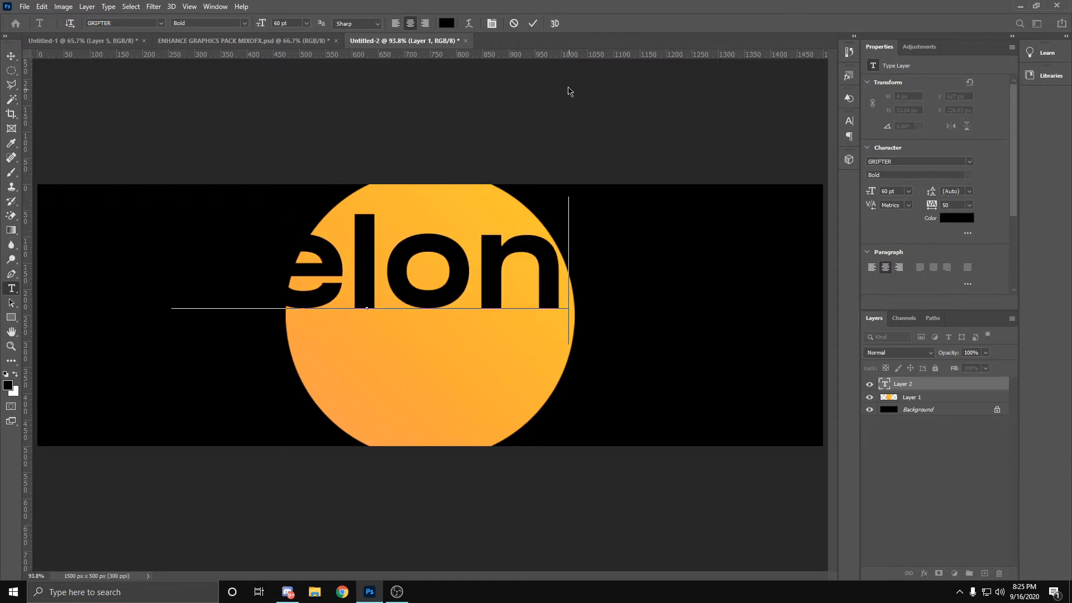
pyautogui.click(441, 24)
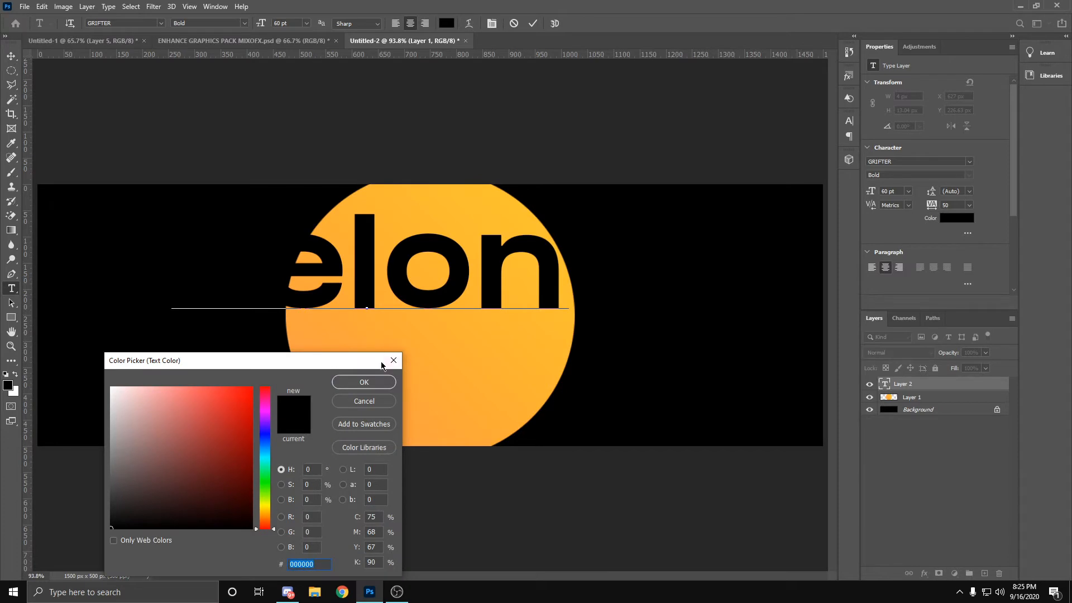
pyautogui.click(361, 380)
pyautogui.press('Escape')
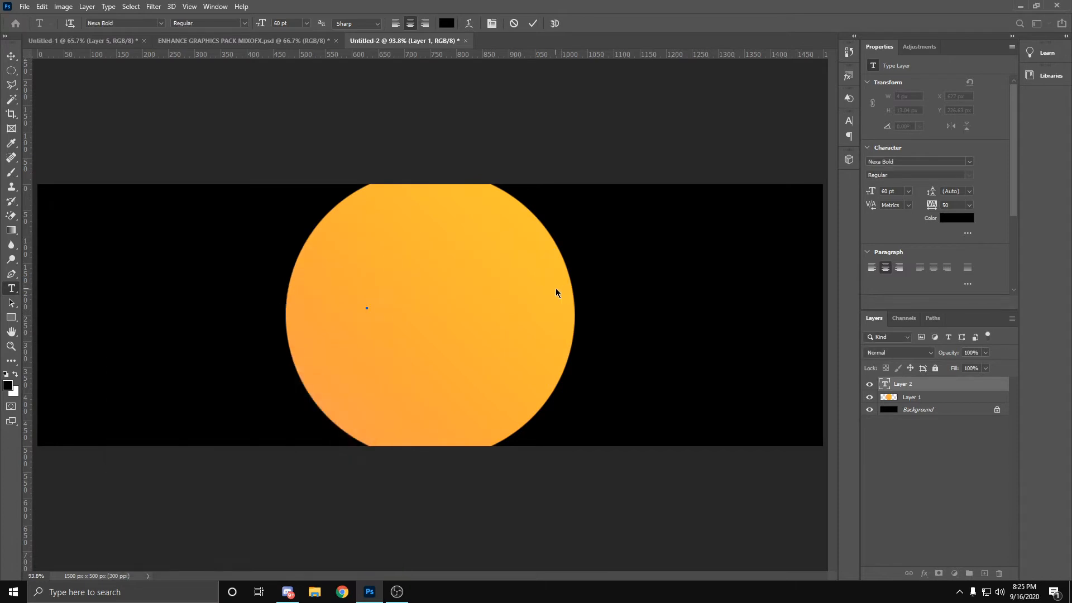
# Step: Set the text colour to white ffffff and enter "name" in Nexa Bold at 60 pt
pyautogui.click(449, 25)
pyautogui.write('ffffff')
pyautogui.click(346, 381)
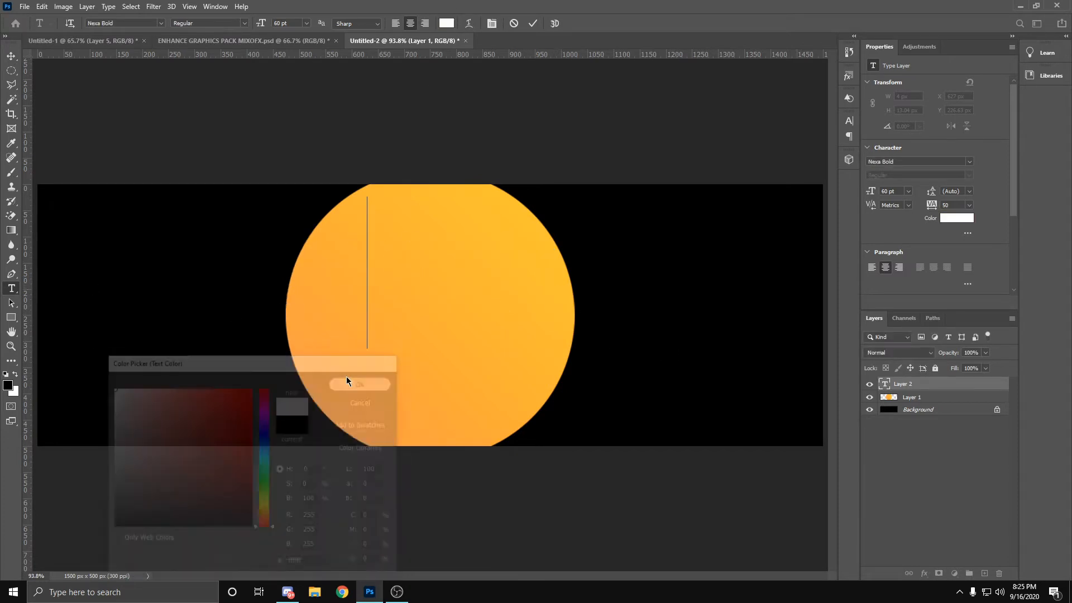
pyautogui.write('nel')
pyautogui.press('BackSpace')
pyautogui.press('BackSpace')
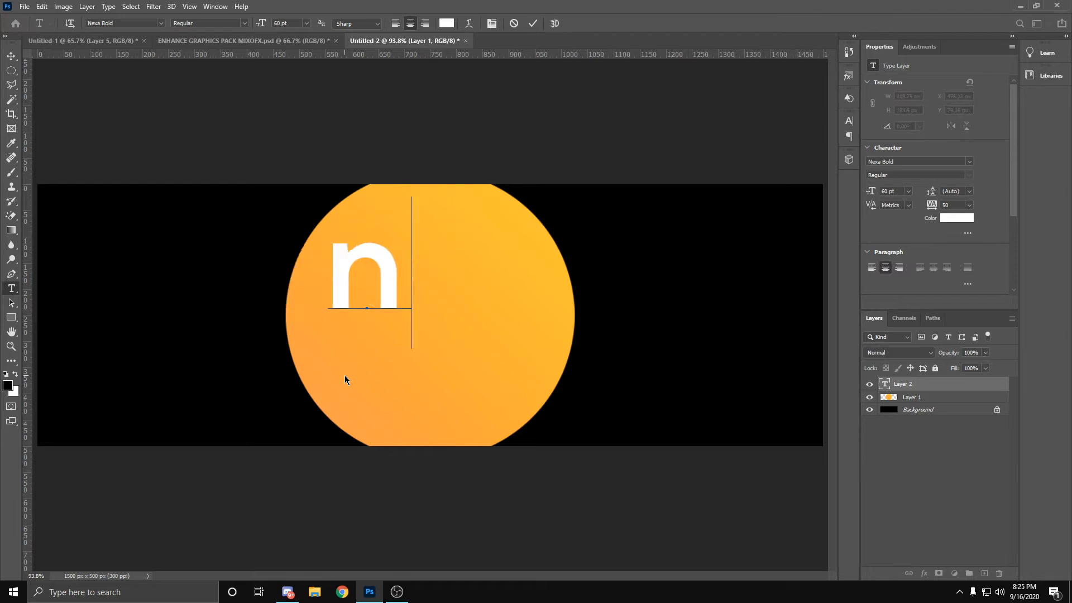
pyautogui.write('ame')
pyautogui.click(533, 23)
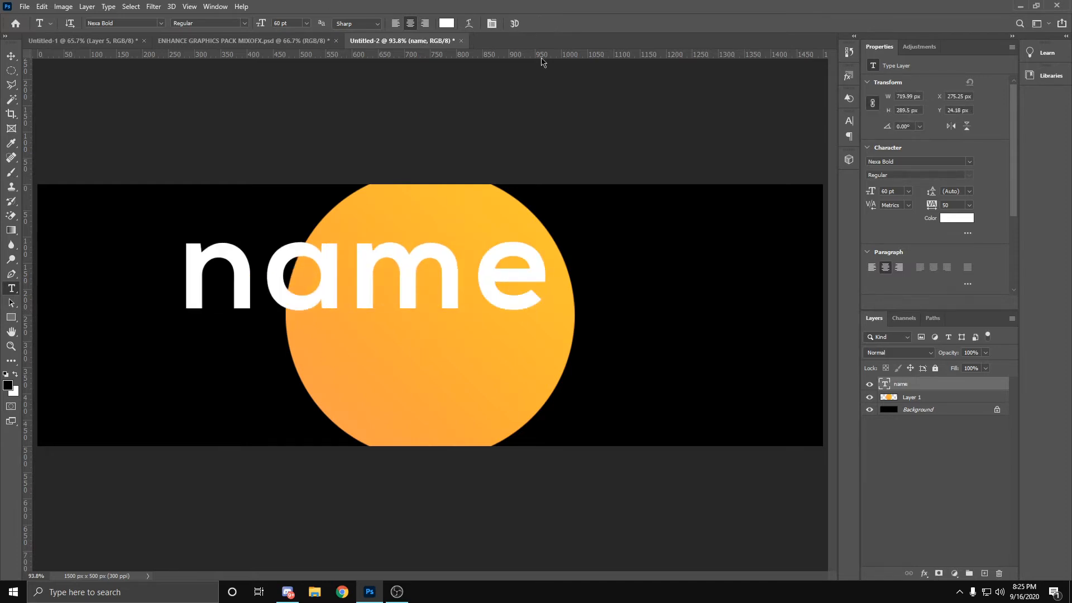
# Step: Scale the "name" text to about 66.14% and centre it on the canvas at X 750 px, Y 250 px
pyautogui.hotkey('ctrl', 't')
pyautogui.moveTo(471, 287); pyautogui.dragTo(535, 297)
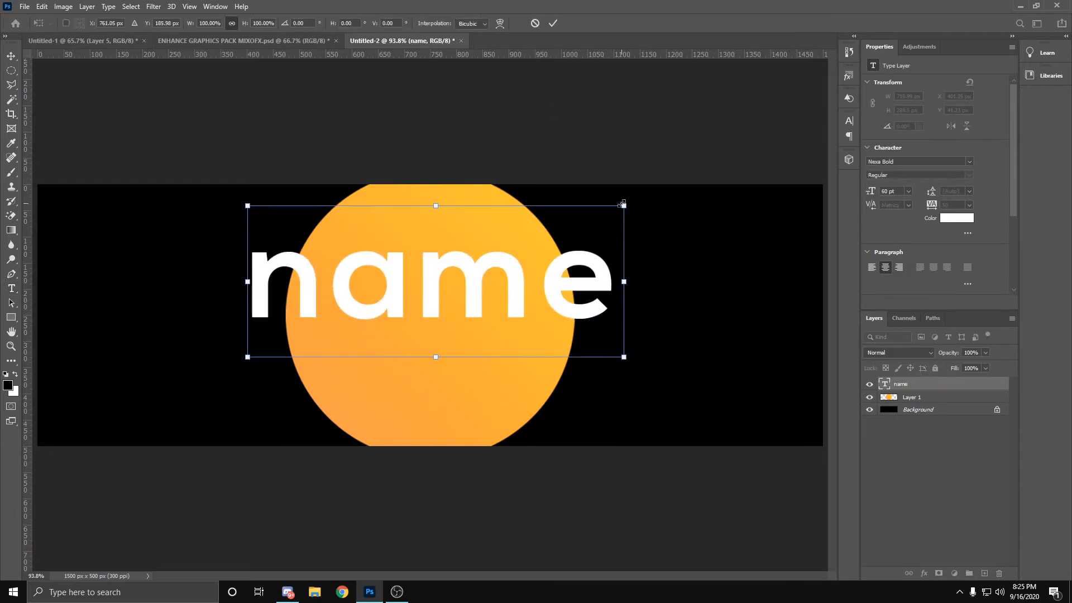
pyautogui.moveTo(624, 206); pyautogui.dragTo(495, 257)
pyautogui.moveTo(447, 308); pyautogui.dragTo(502, 322)
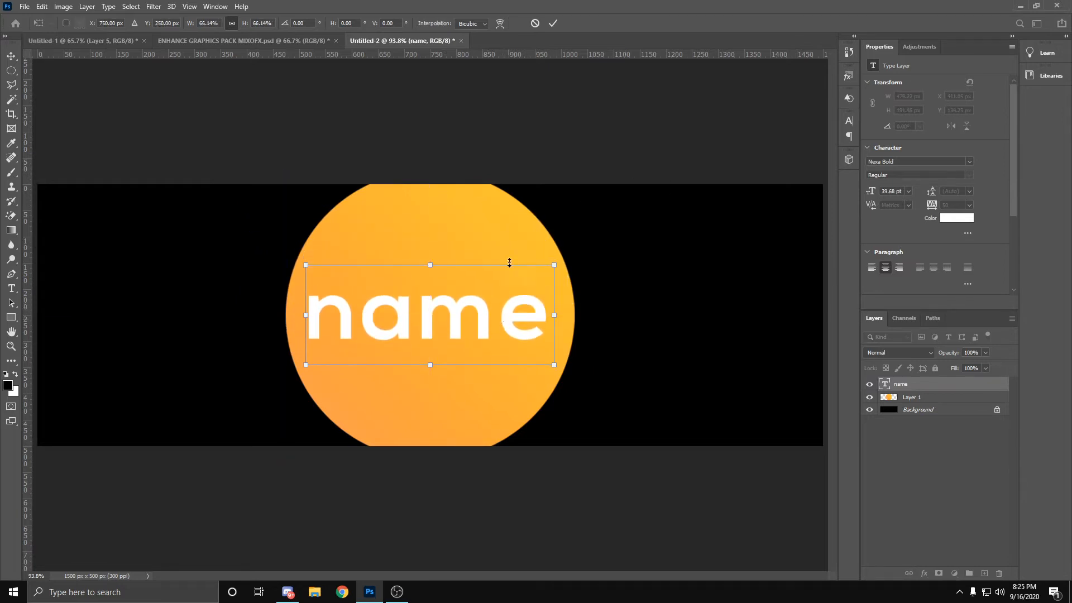
pyautogui.click(551, 23)
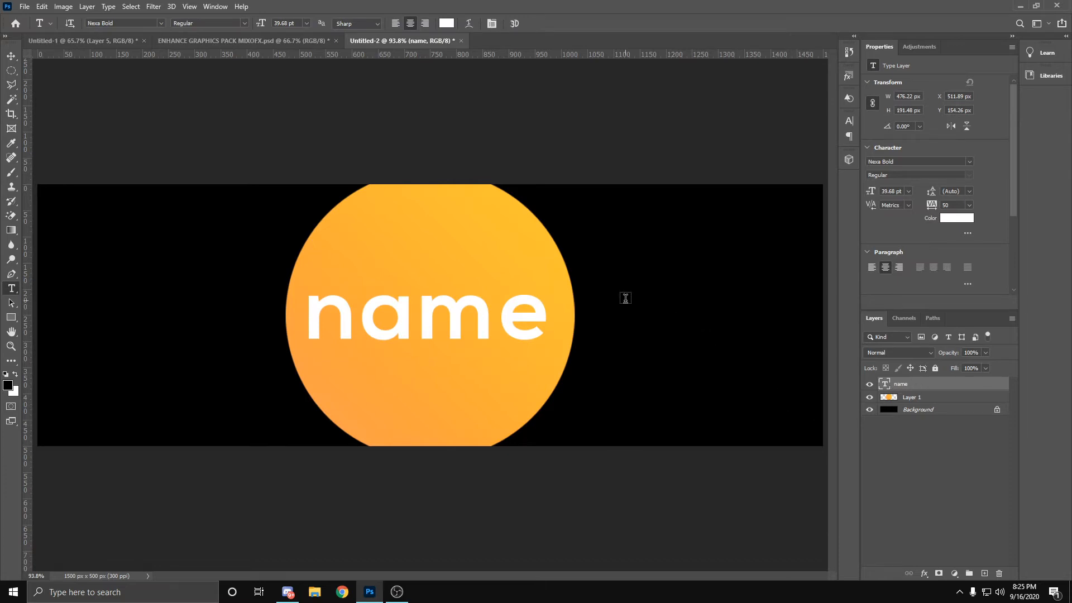
# Step: Try All Caps formatting on a new placeholder text line above the centred "name" text
pyautogui.click(486, 244)
pyautogui.write('NAME')
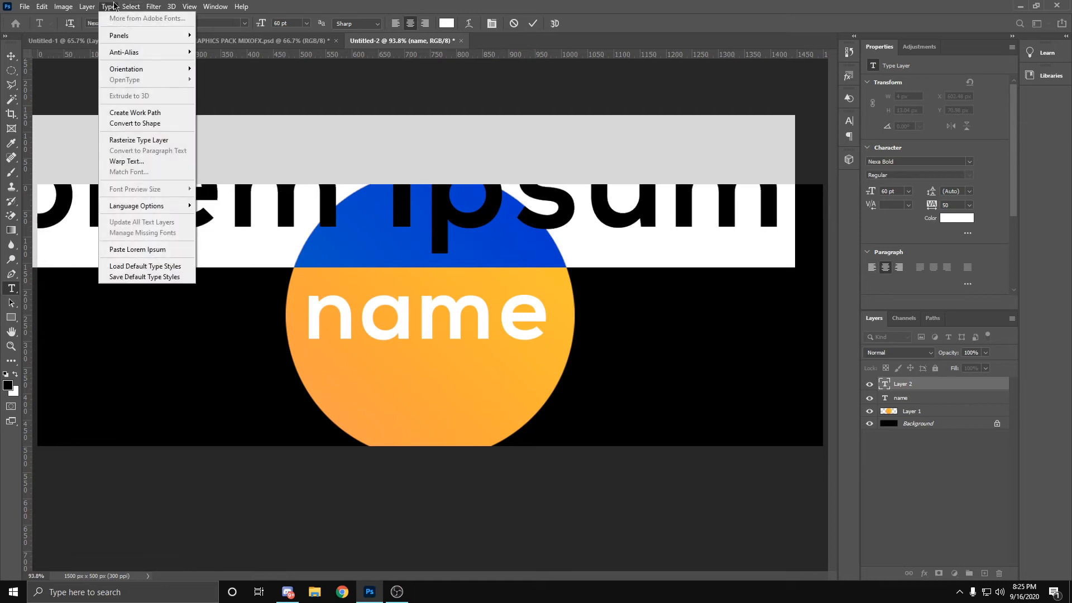
pyautogui.moveTo(123, 37)
pyautogui.click(215, 37)
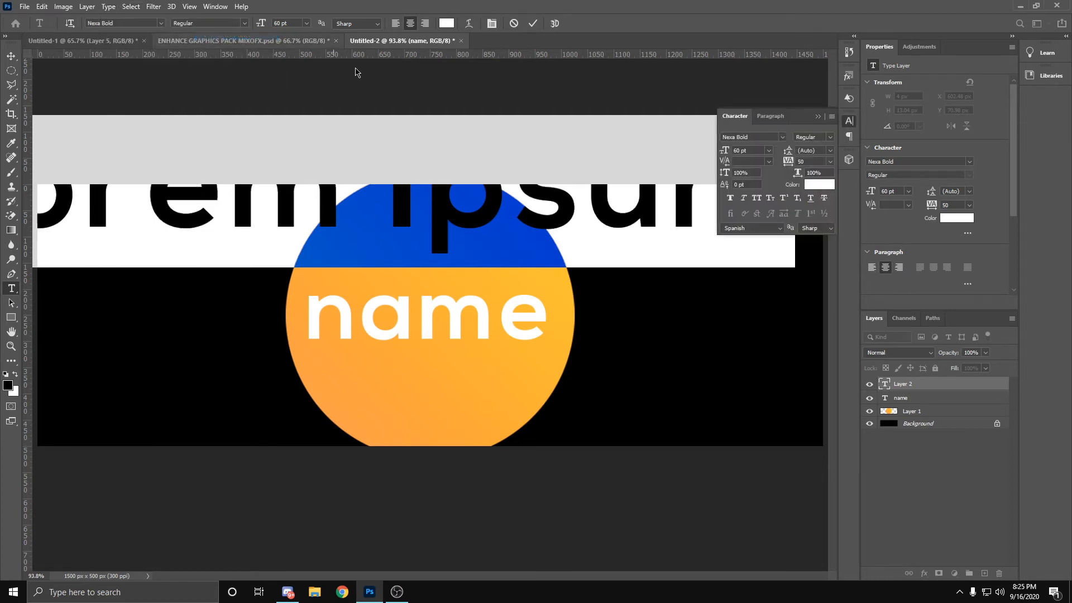
pyautogui.click(757, 199)
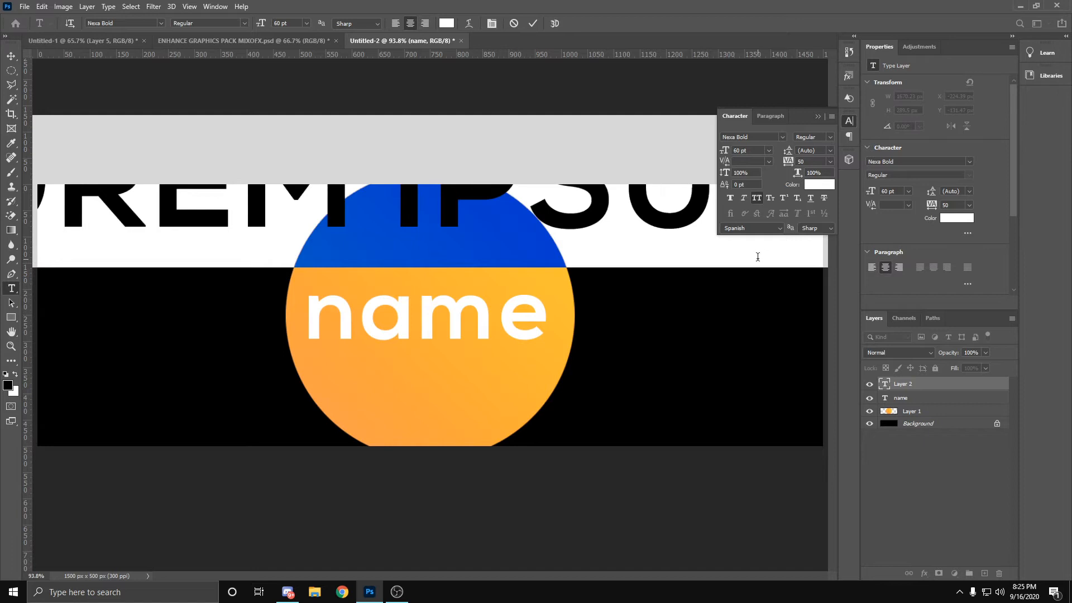
pyautogui.click(759, 201)
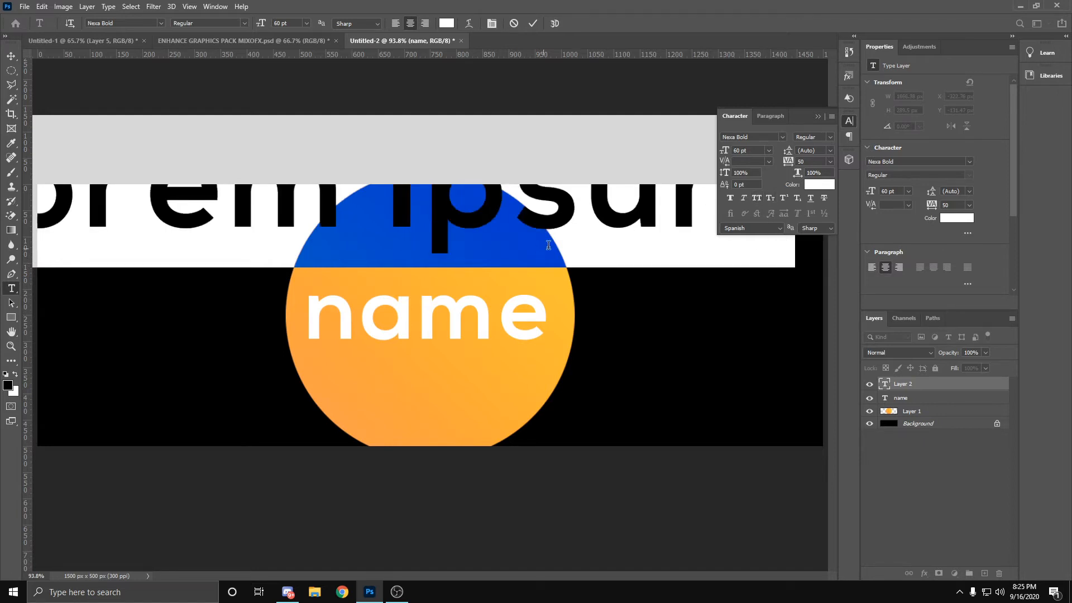
pyautogui.click(818, 116)
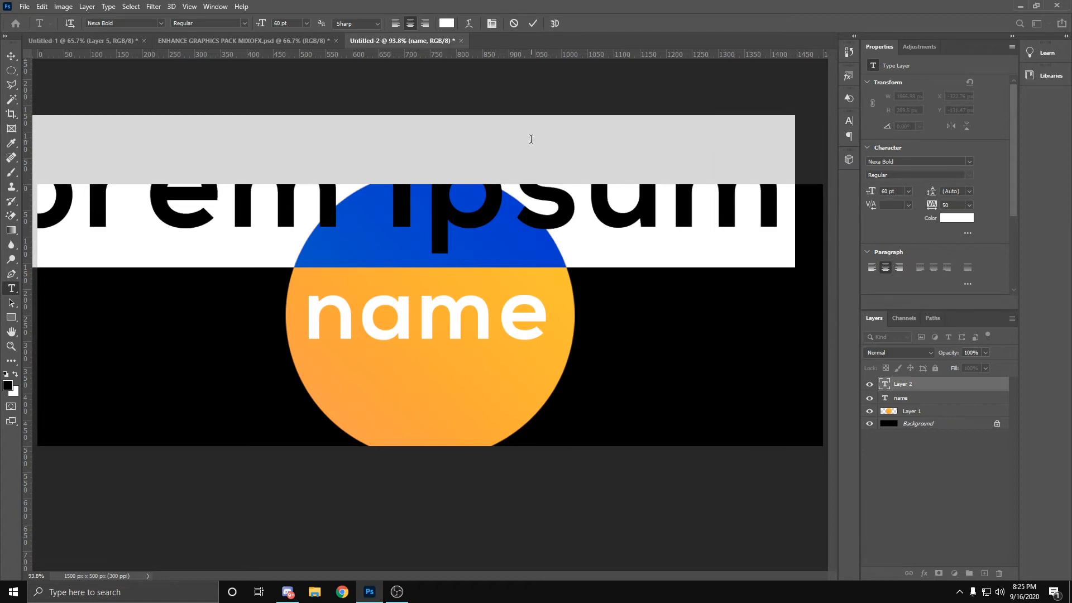
pyautogui.click(533, 23)
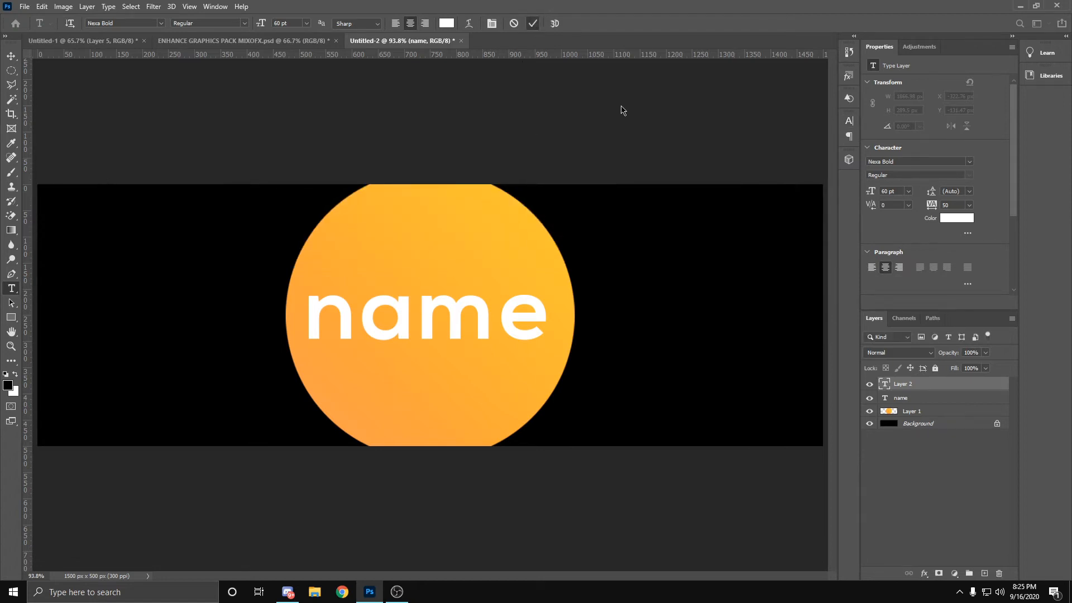
# Step: Delete the placeholder text layer Layer 2
pyautogui.rightClick(905, 384)
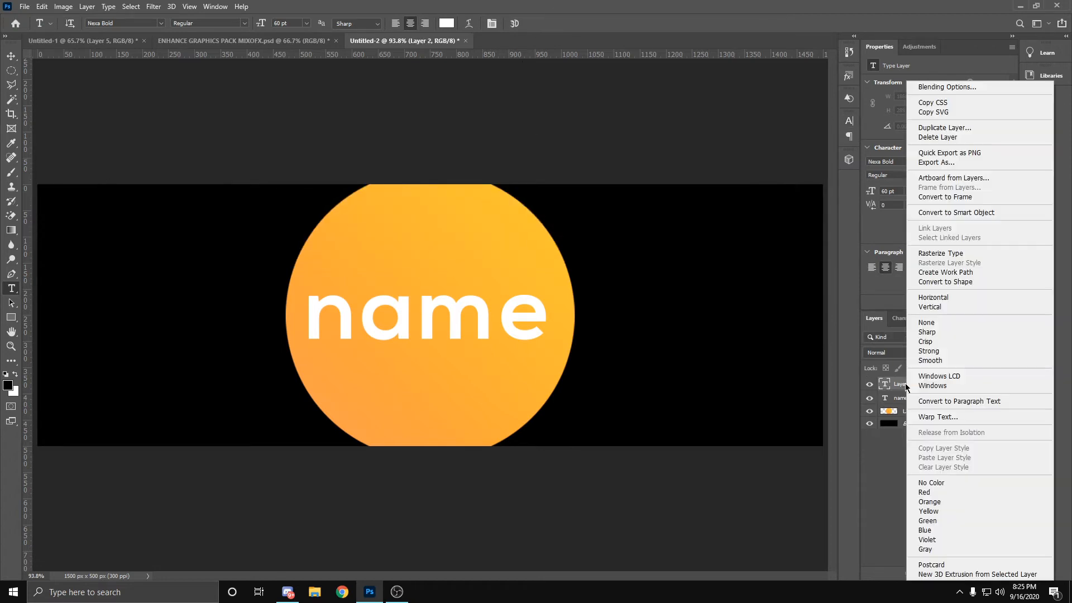
pyautogui.click(957, 138)
pyautogui.click(484, 220)
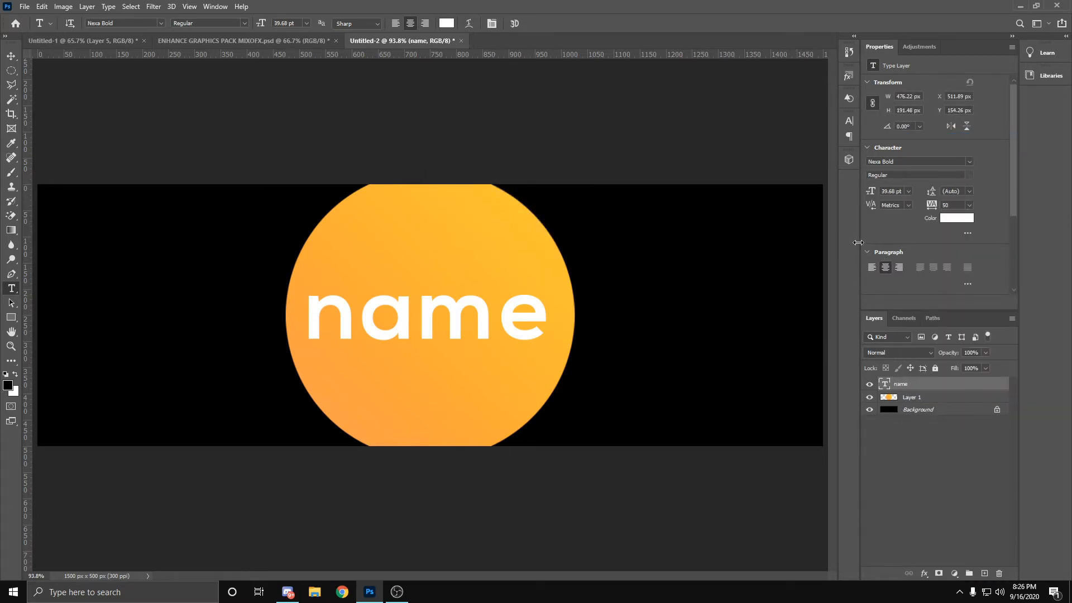
# Step: Add a white "name" text layer directly above the Background, in the upper-left area of the canvas
pyautogui.click(933, 412)
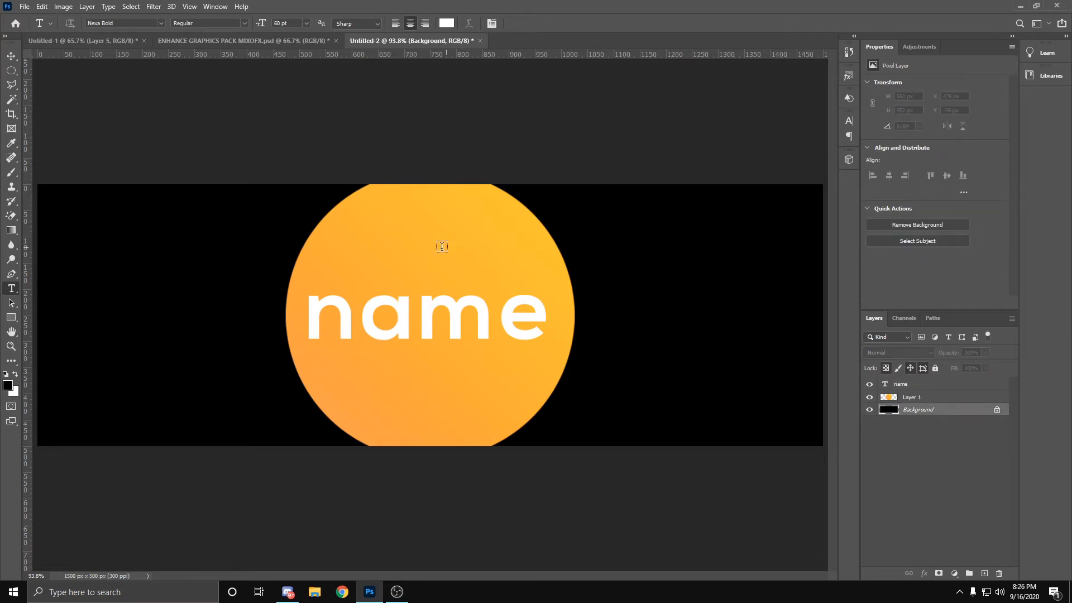
pyautogui.click(58, 223)
pyautogui.write('name')
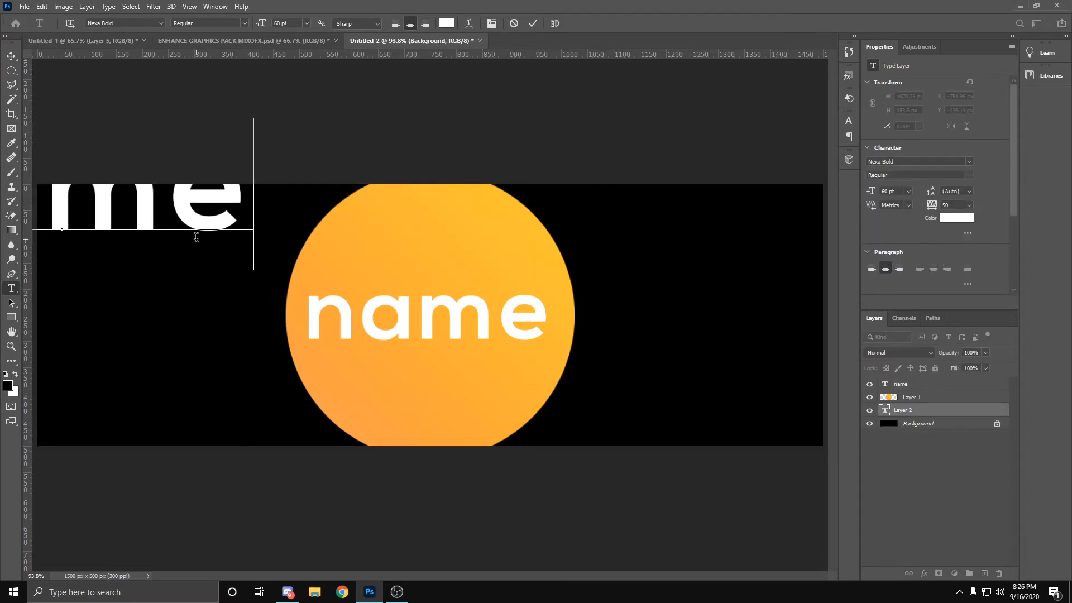
pyautogui.click(533, 24)
# Step: Scale the new "name" text to about 61.86% and place it in the canvas's lower-left corner, centred at X 222.68 px, Y 436.47 px
pyautogui.hotkey('ctrl', 't')
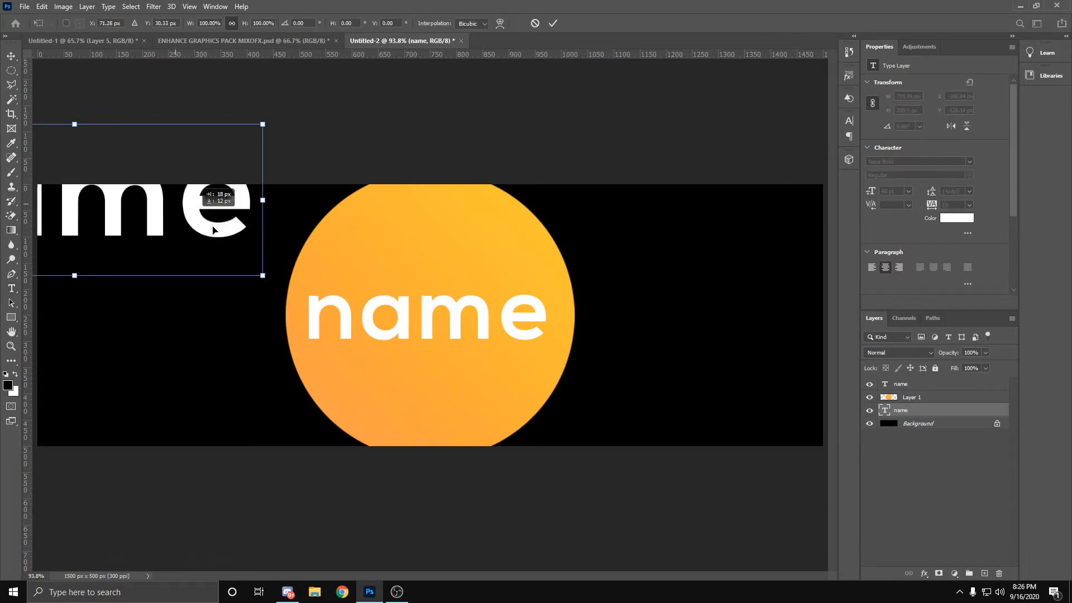
pyautogui.moveTo(172, 208); pyautogui.dragTo(332, 232)
pyautogui.moveTo(413, 150); pyautogui.dragTo(267, 364)
pyautogui.moveTo(190, 399); pyautogui.dragTo(194, 409)
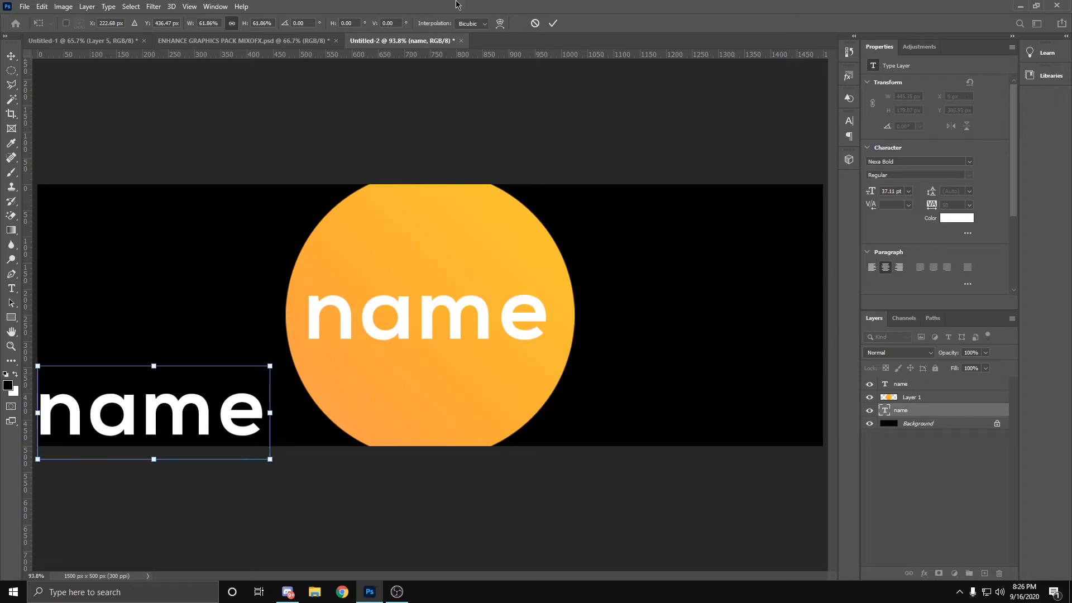
pyautogui.click(554, 24)
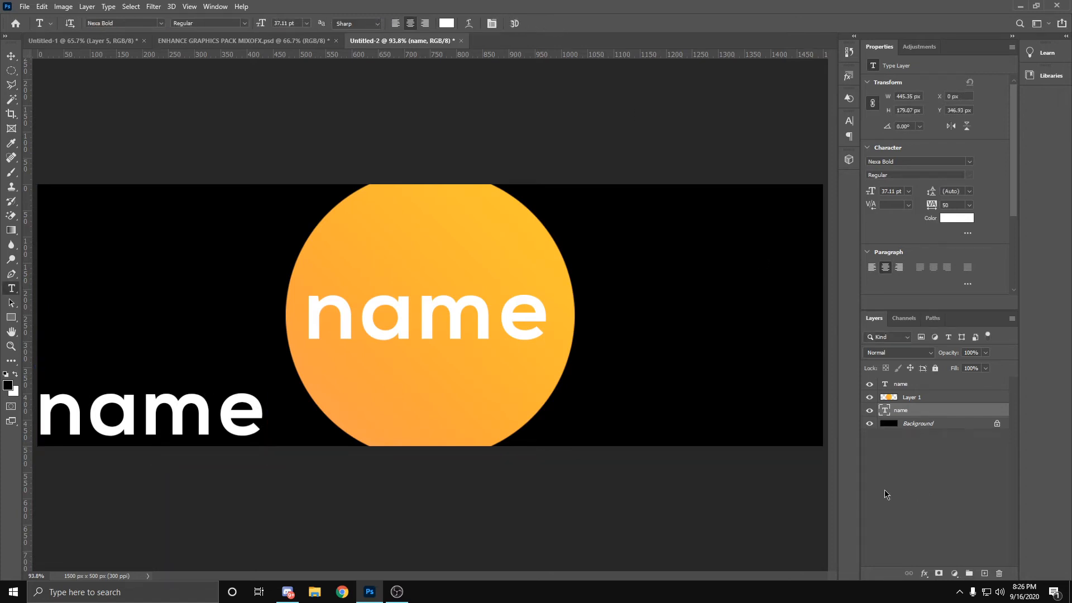
# Step: Duplicate the lower-left "name" text layer three times and move the topmost copy beside it, centred at X 651.95 px, Y 440.33 px
pyautogui.hotkey('ctrl', 'j')
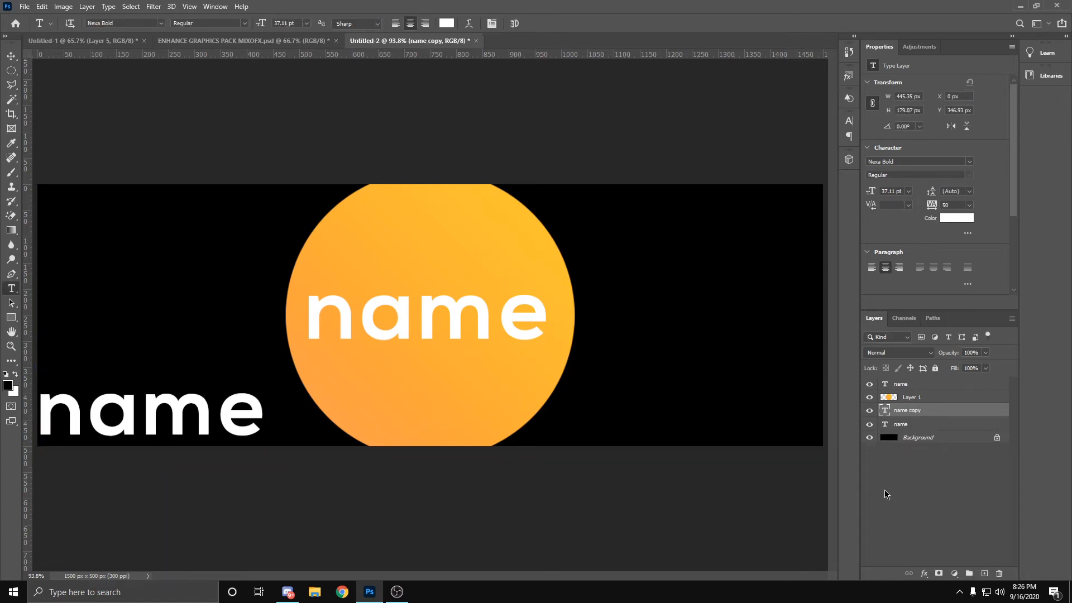
pyautogui.hotkey('ctrl', 'j')
pyautogui.hotkey('ctrl', 'j')
pyautogui.hotkey('ctrl', 't')
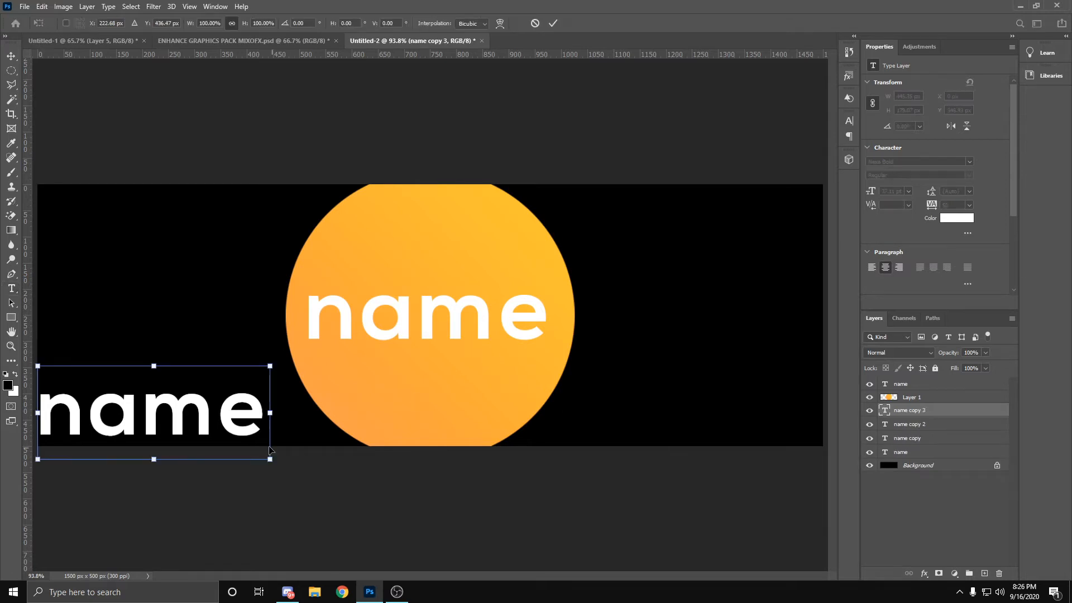
pyautogui.moveTo(203, 429); pyautogui.dragTo(427, 433)
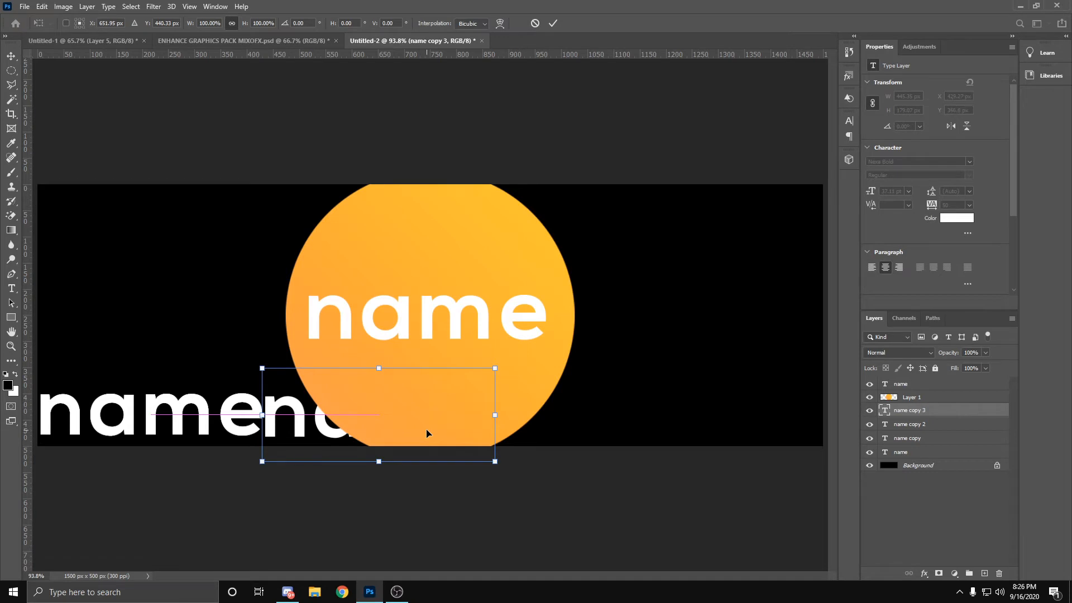
pyautogui.click(552, 23)
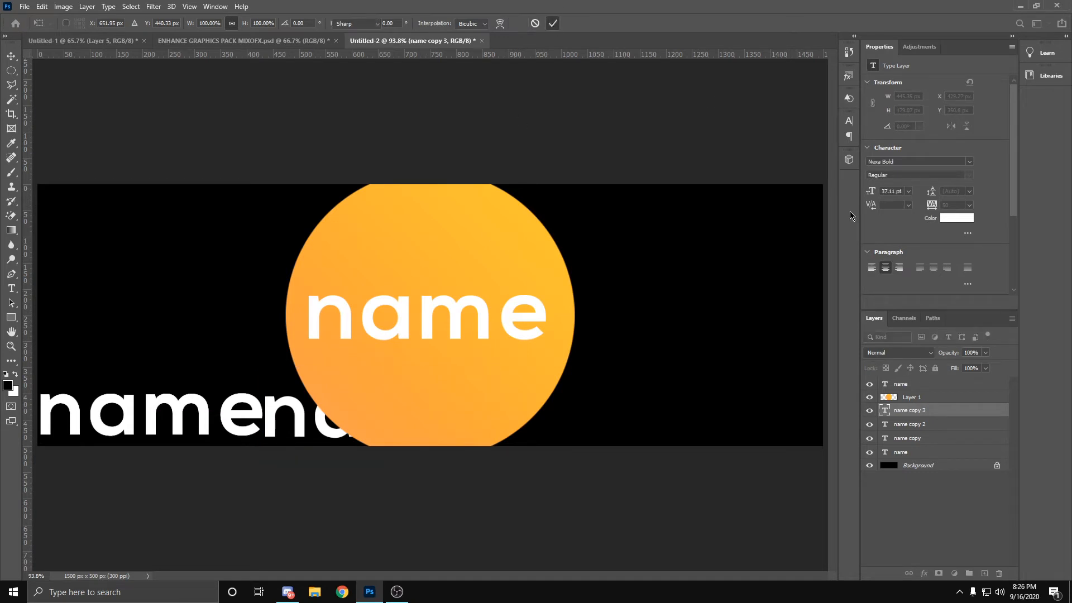
# Step: Move the "name copy" text layer along the bottom row, past the circle, to X 726.01 px, Y 350.8 px
pyautogui.click(910, 430)
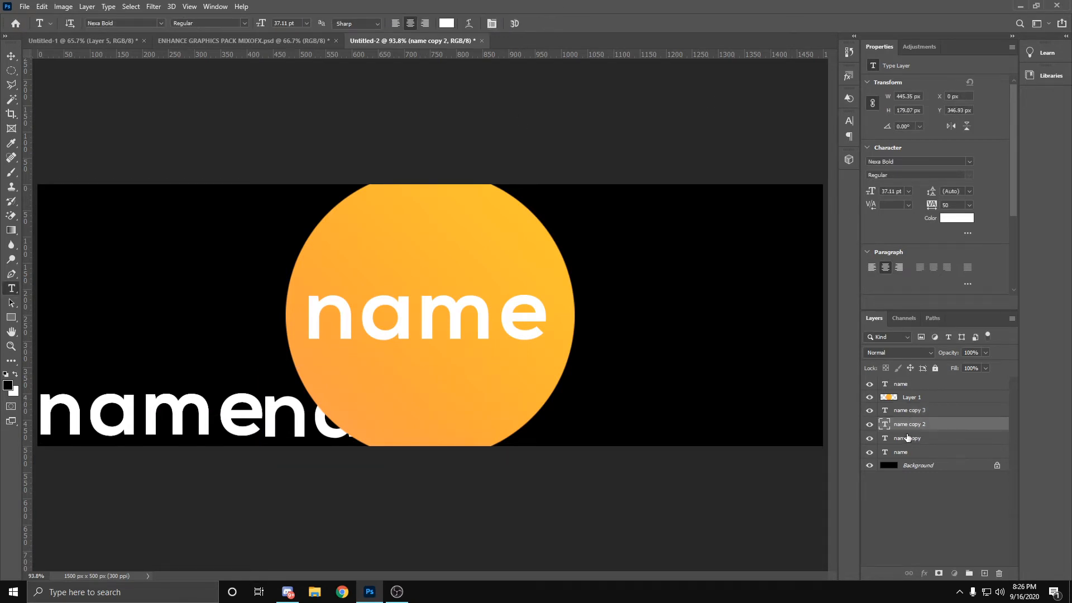
pyautogui.click(908, 437)
pyautogui.hotkey('ctrl', 't')
pyautogui.moveTo(240, 413); pyautogui.dragTo(621, 414)
pyautogui.click(553, 23)
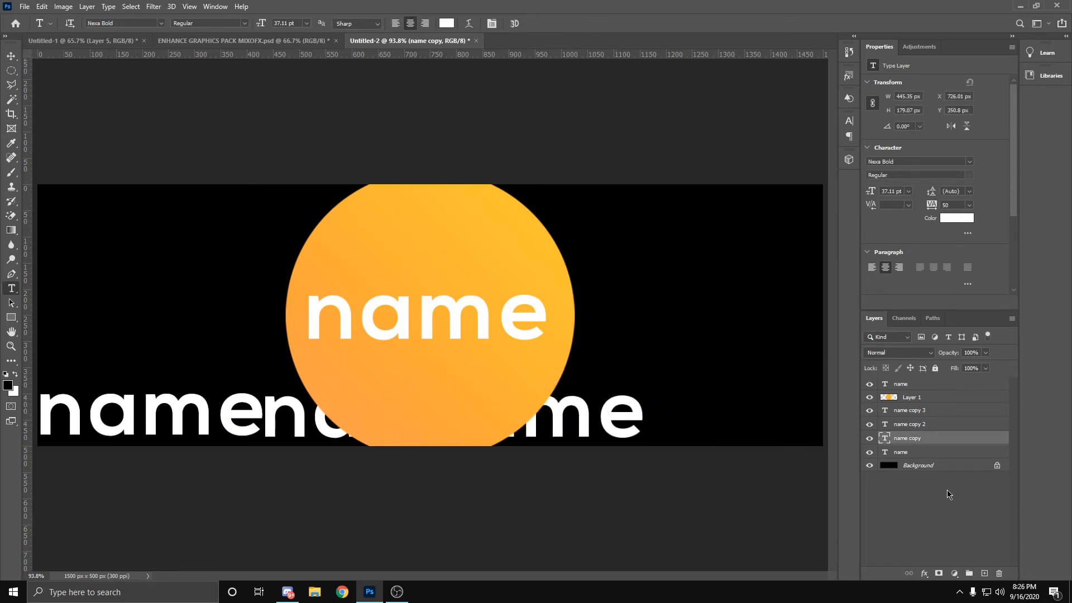
# Step: Move the "name copy 2" text layer to the right end of the bottom row, centred at X 1377.96 px, Y 440.33 px
pyautogui.click(916, 424)
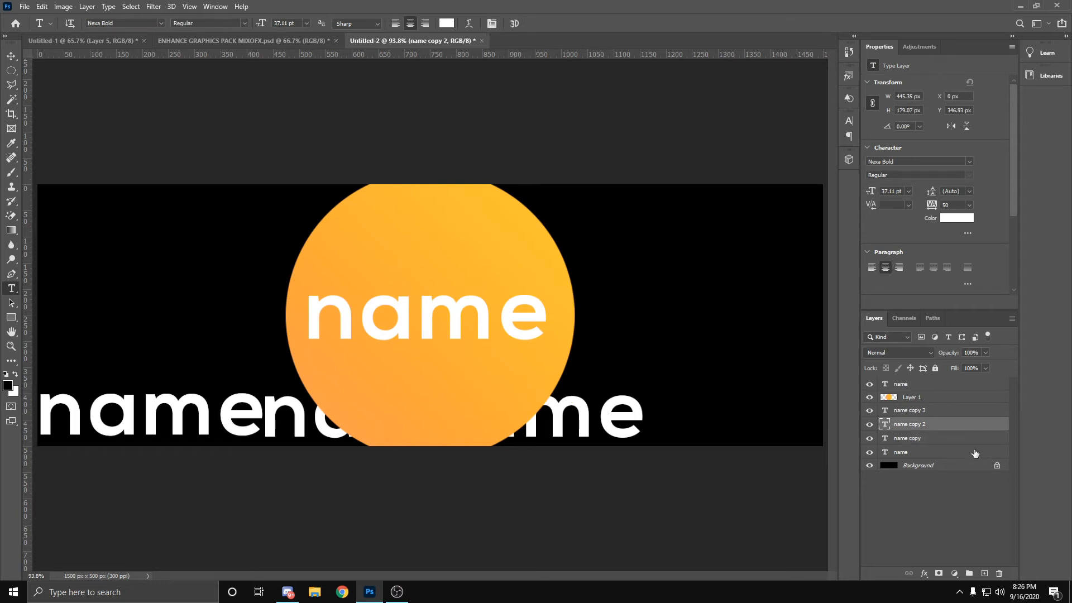
pyautogui.hotkey('ctrl', 't')
pyautogui.moveTo(205, 429); pyautogui.dragTo(807, 433)
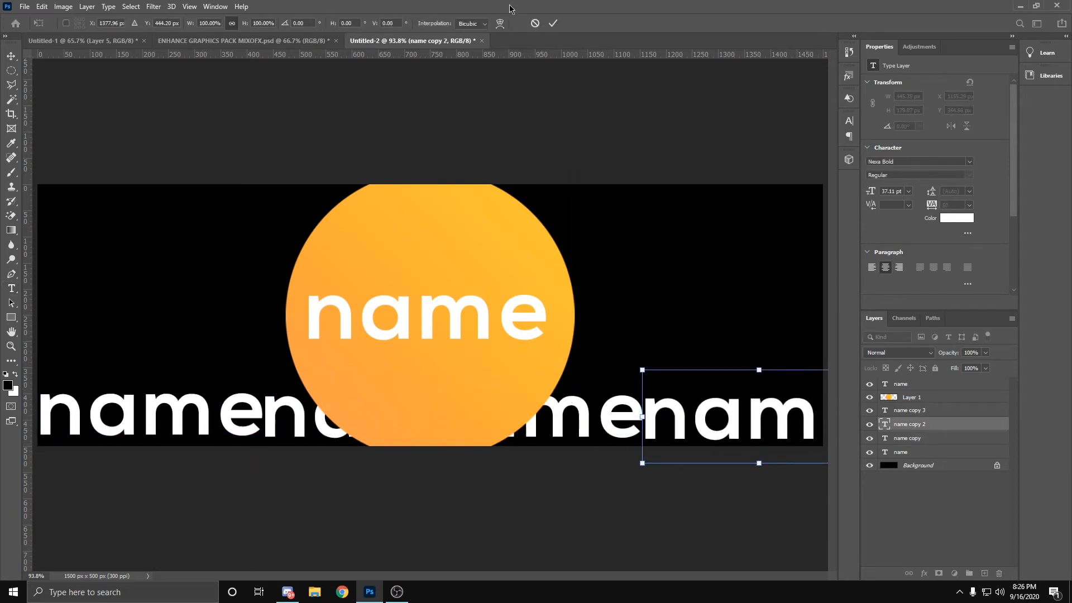
pyautogui.click(552, 23)
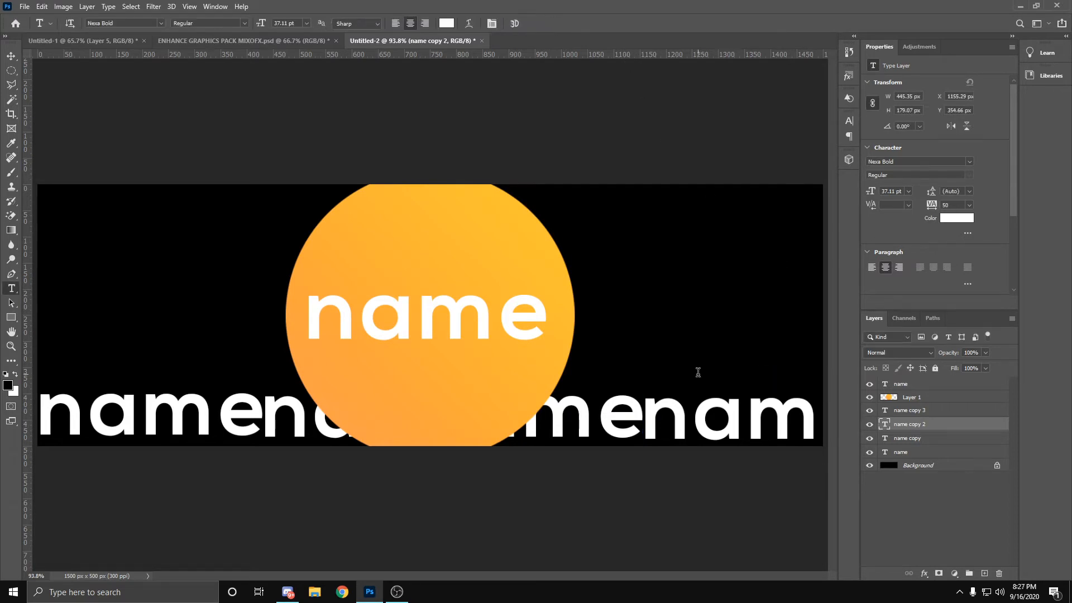
pyautogui.hotkey('ctrl', 't')
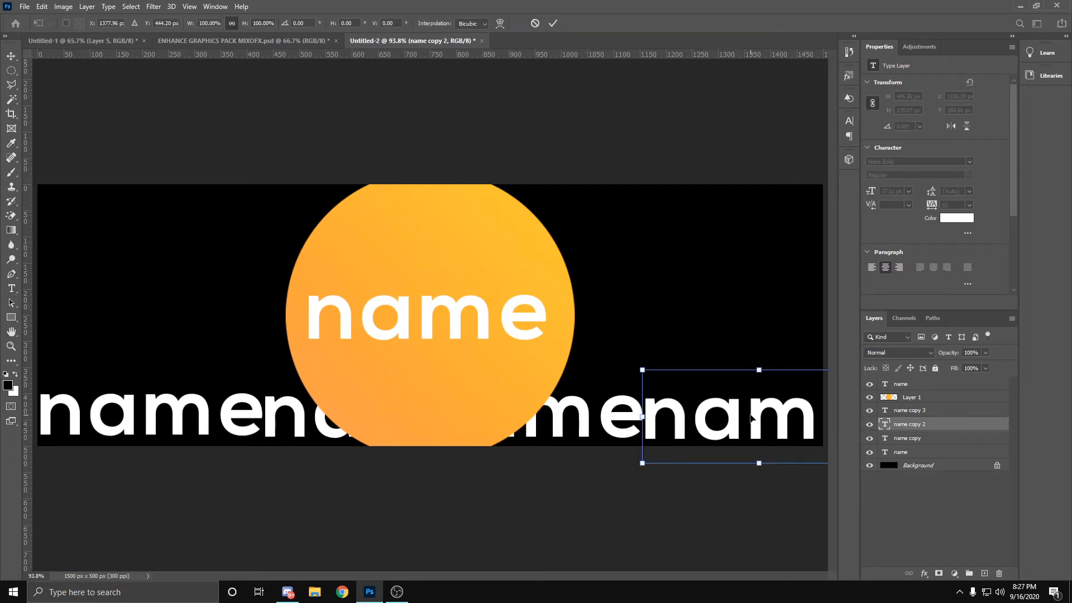
pyautogui.moveTo(753, 418); pyautogui.dragTo(750, 417)
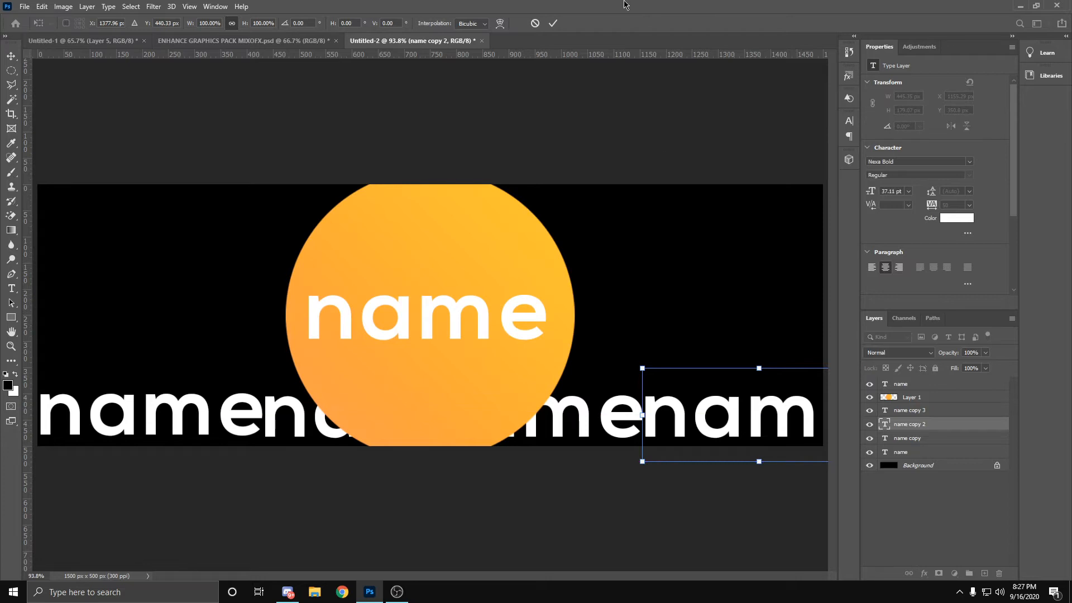
pyautogui.click(554, 23)
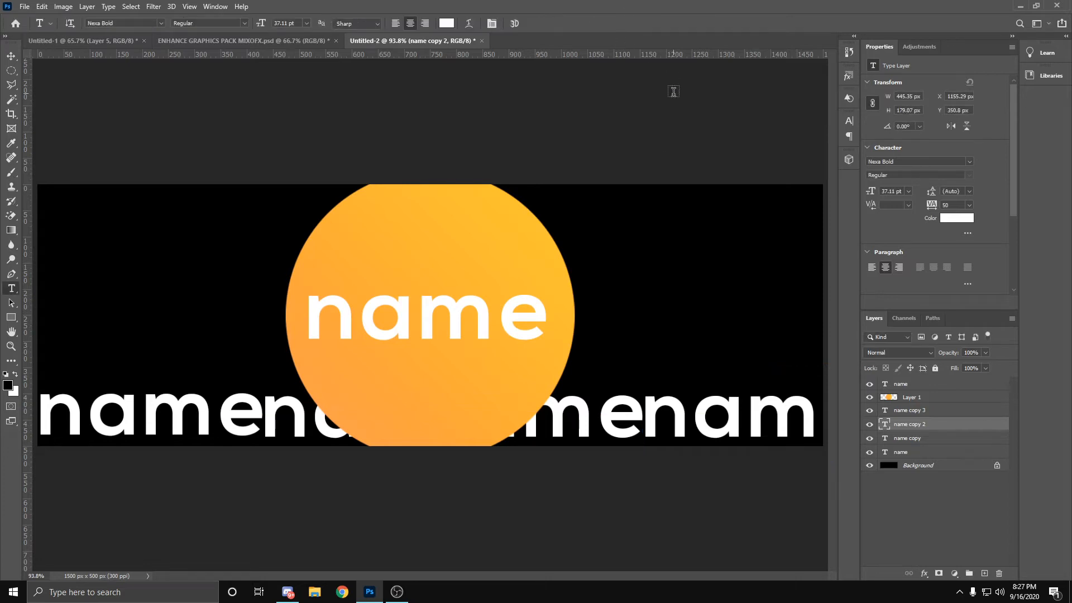
# Step: Duplicate the four bottom-row "name" text layers together and place the copied row directly above, centred at Y 357.45 px
pyautogui.click(902, 411)
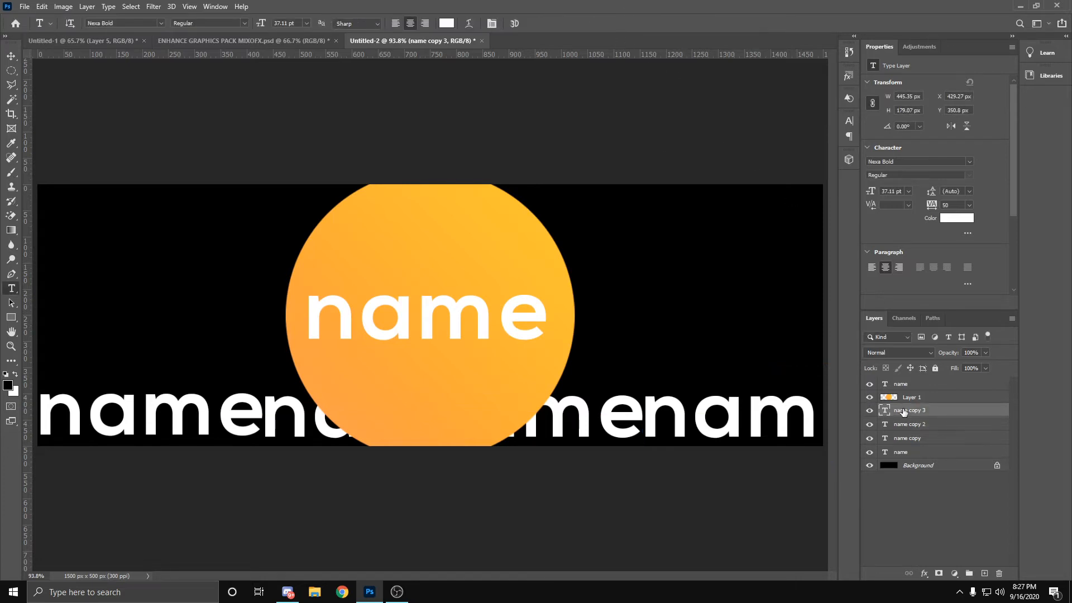
pyautogui.keyDown('shift'); pyautogui.click(913, 457); pyautogui.keyUp('shift')
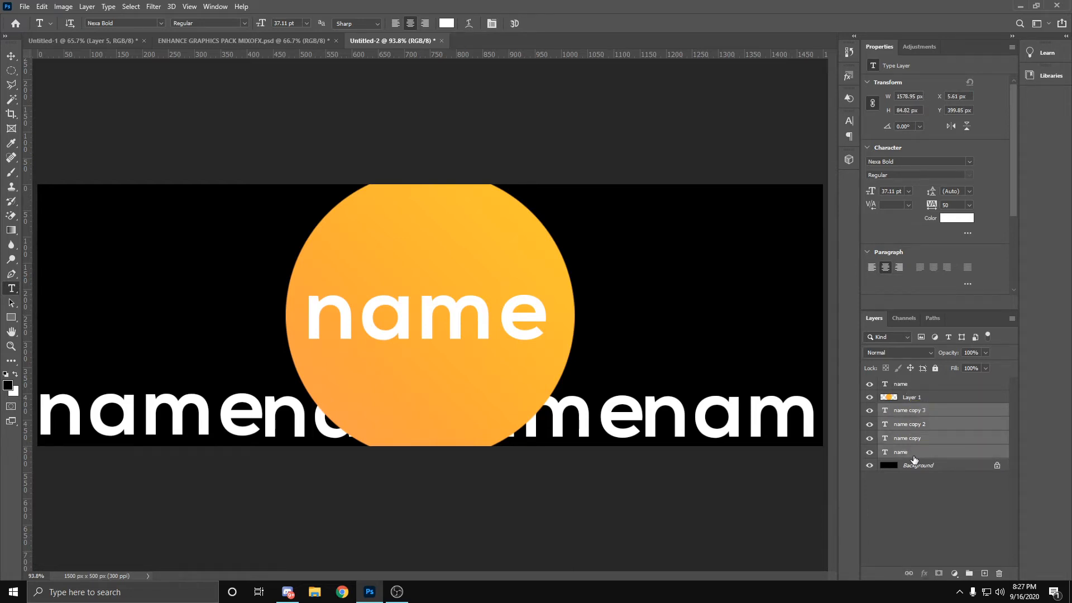
pyautogui.hotkey('ctrl', 'j')
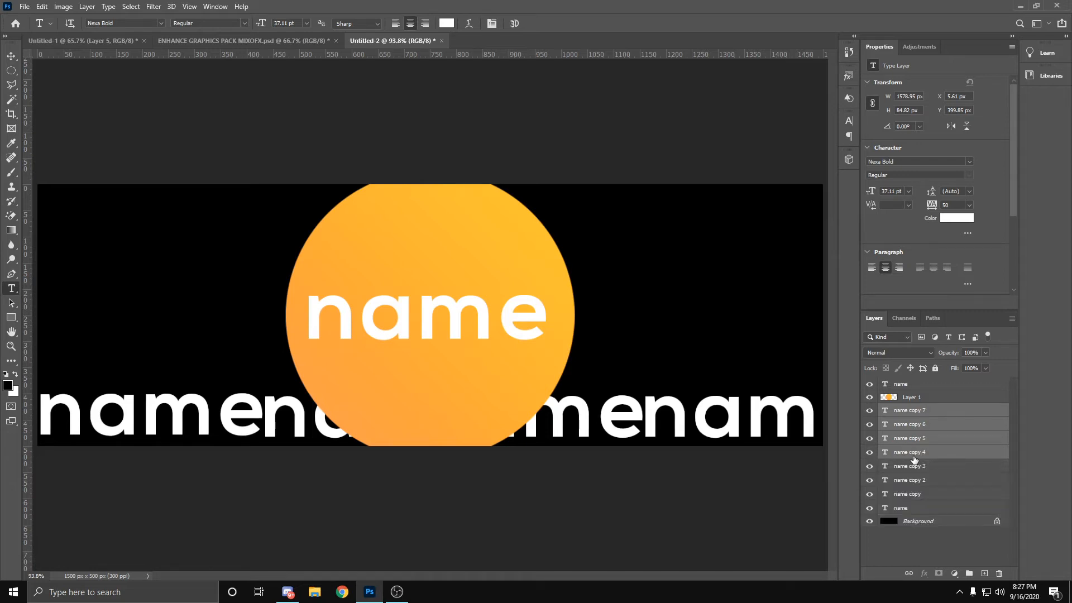
pyautogui.hotkey('ctrl', 't')
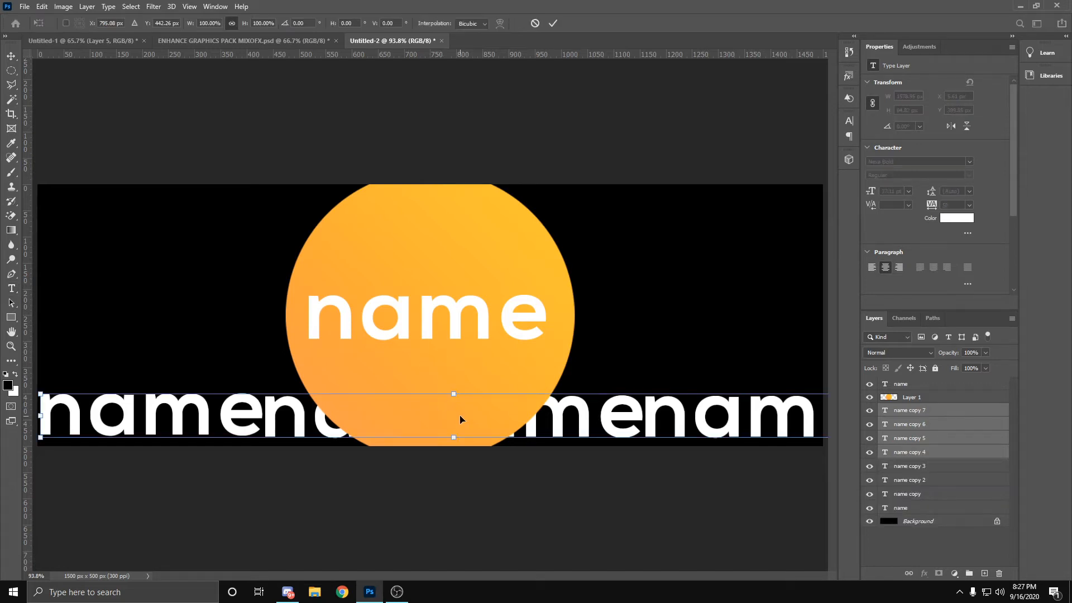
pyautogui.moveTo(460, 418); pyautogui.dragTo(461, 376)
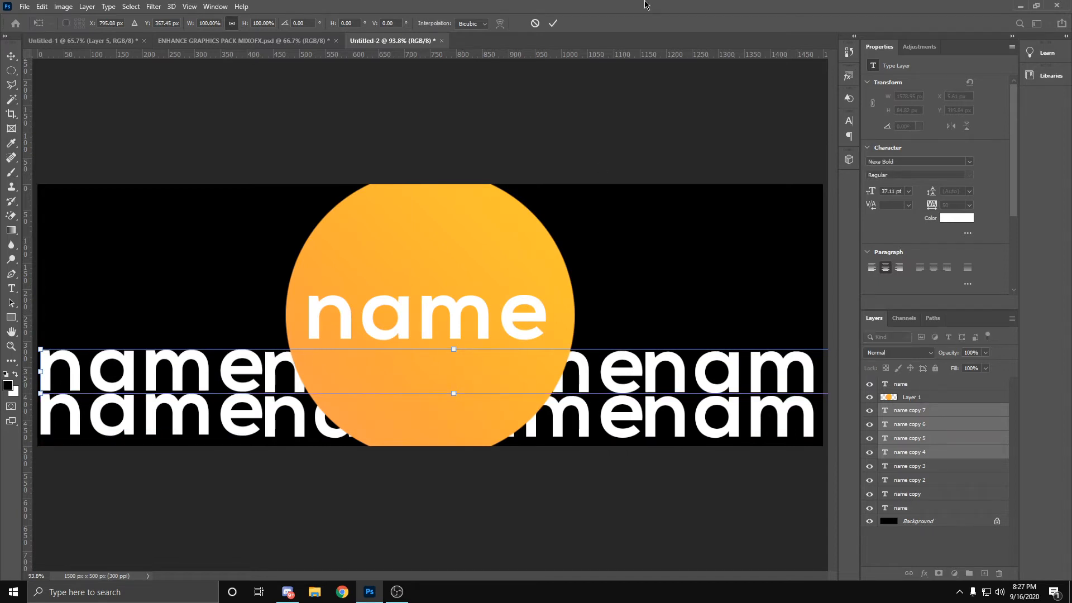
pyautogui.click(553, 23)
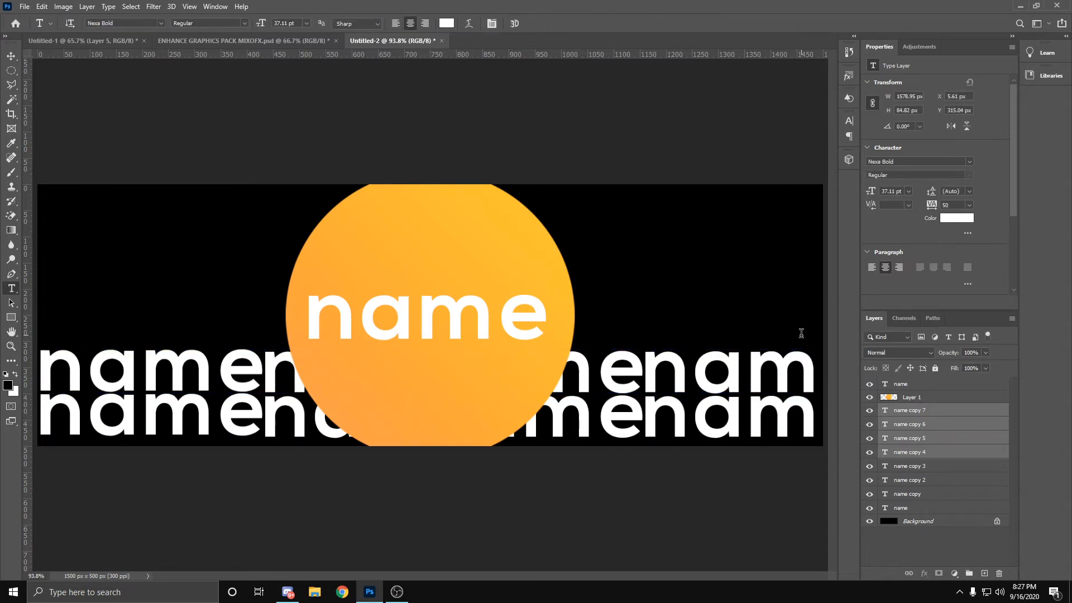
# Step: Duplicate the second text row from the bottom and stack the copy directly above it, centred at Y 272.63 px
pyautogui.hotkey('ctrl', 'j')
pyautogui.hotkey('ctrl', 't')
pyautogui.moveTo(552, 385); pyautogui.dragTo(550, 336)
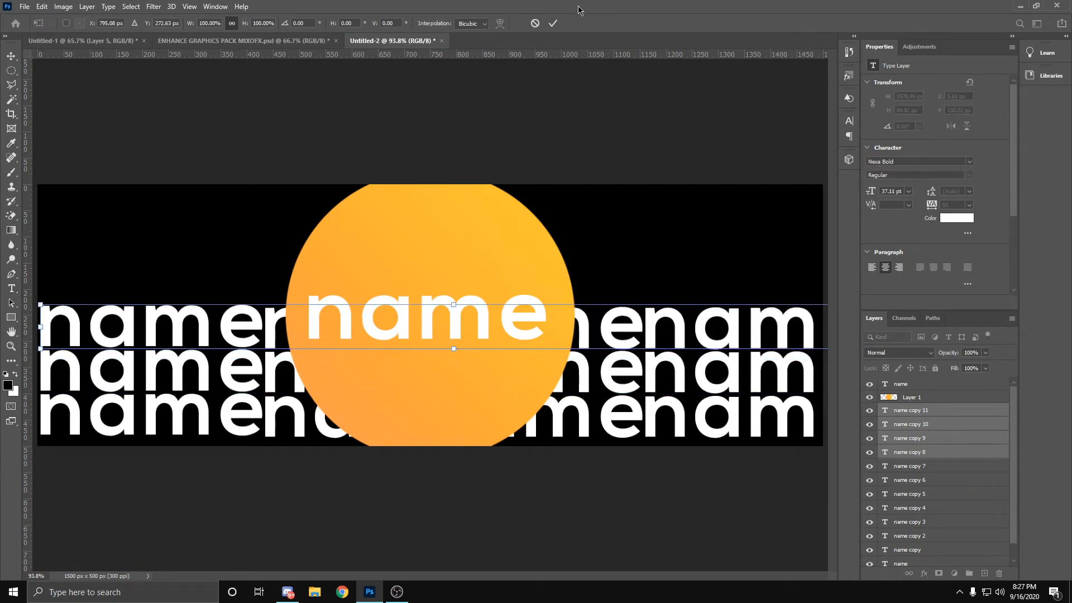
pyautogui.click(553, 23)
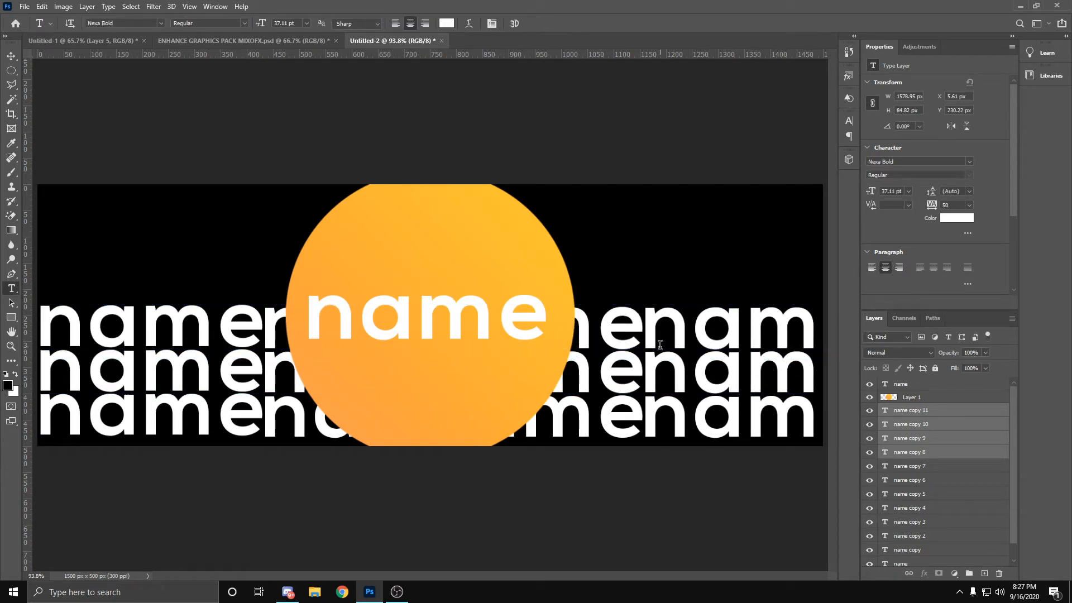
# Step: Add a fourth "name" row by duplicating the third and moving the copy up to Y 187.81 px
pyautogui.hotkey('ctrl', 'j')
pyautogui.hotkey('ctrl', 't')
pyautogui.moveTo(454, 342); pyautogui.dragTo(443, 282)
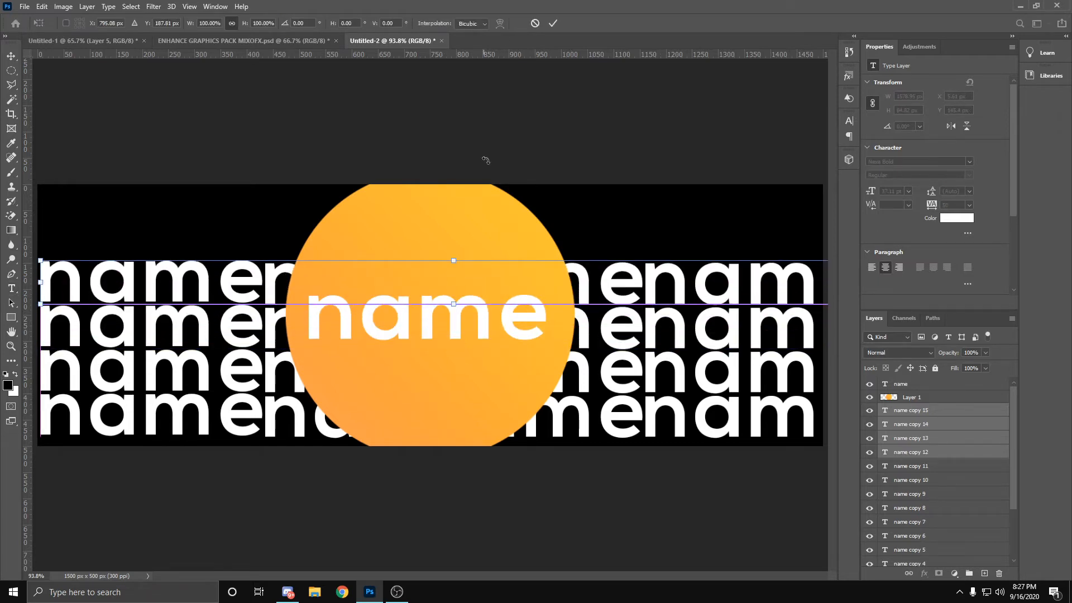
pyautogui.click(554, 23)
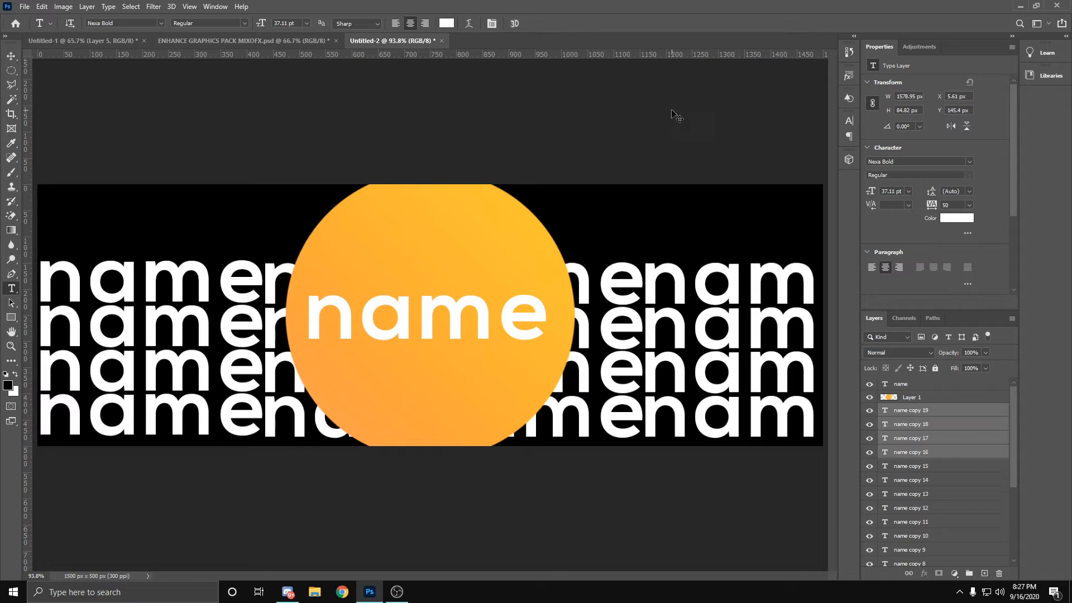
# Step: Add a fifth "name" row by duplicating the fourth and moving the copy up to Y 102.99 px
pyautogui.hotkey('ctrl', 'j')
pyautogui.hotkey('ctrl', 't')
pyautogui.moveTo(663, 281); pyautogui.dragTo(663, 235)
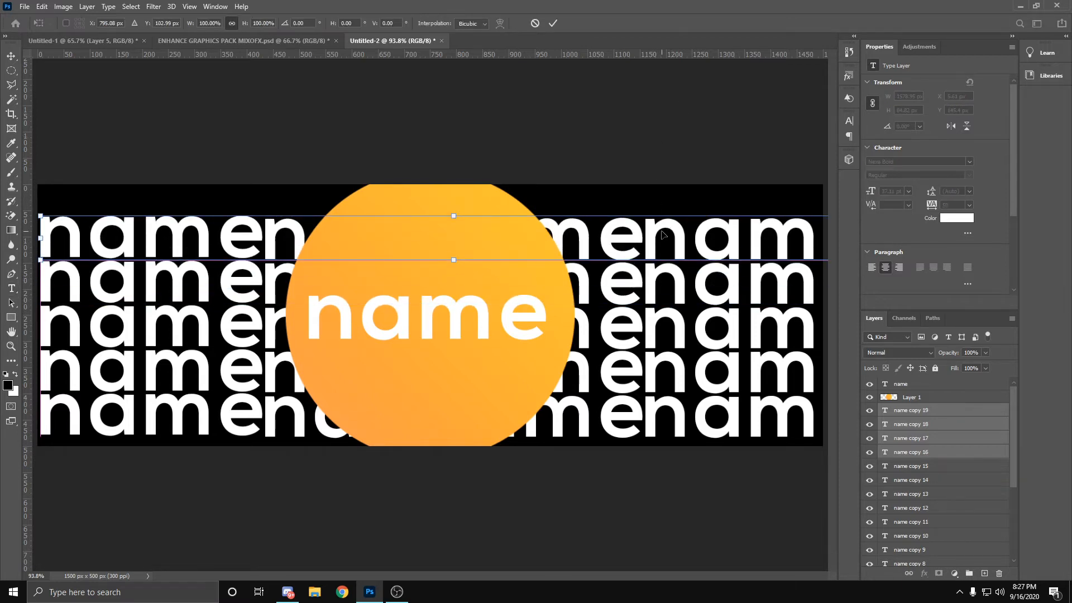
pyautogui.click(553, 23)
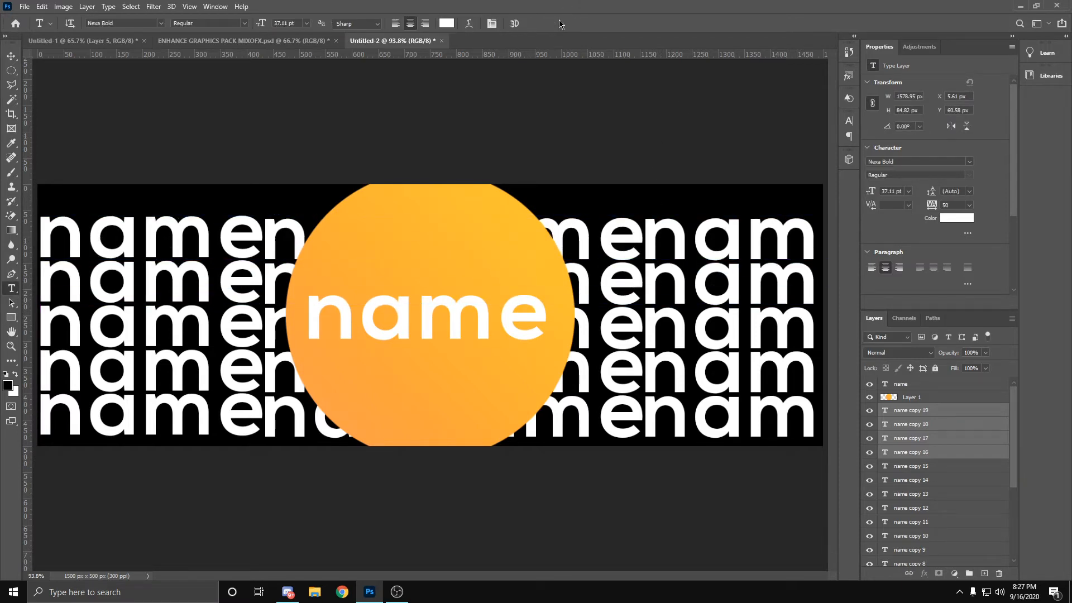
pyautogui.hotkey('ctrl', 't')
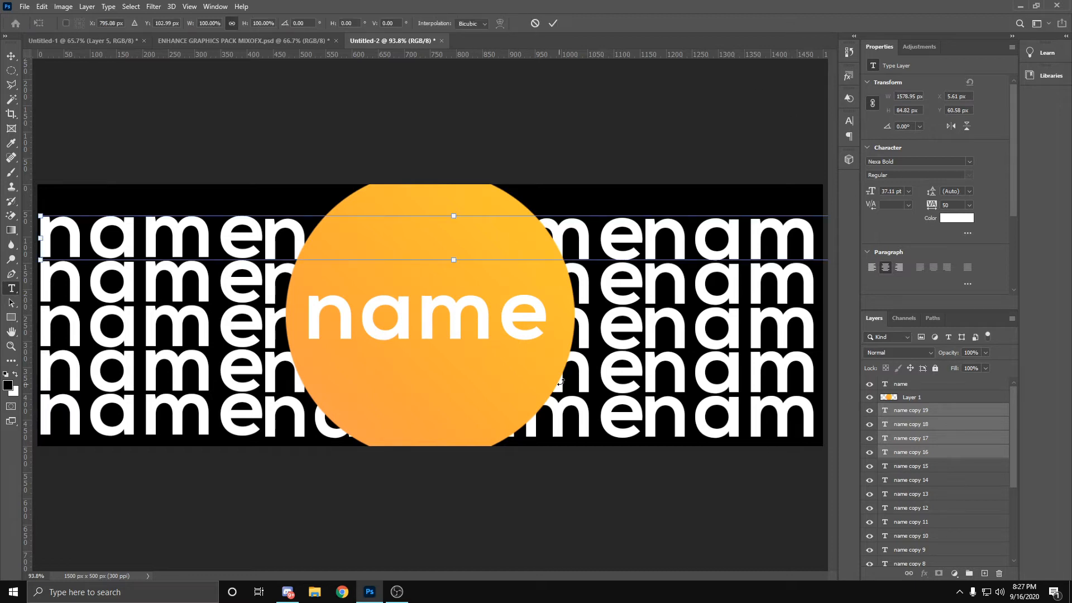
pyautogui.click(937, 418)
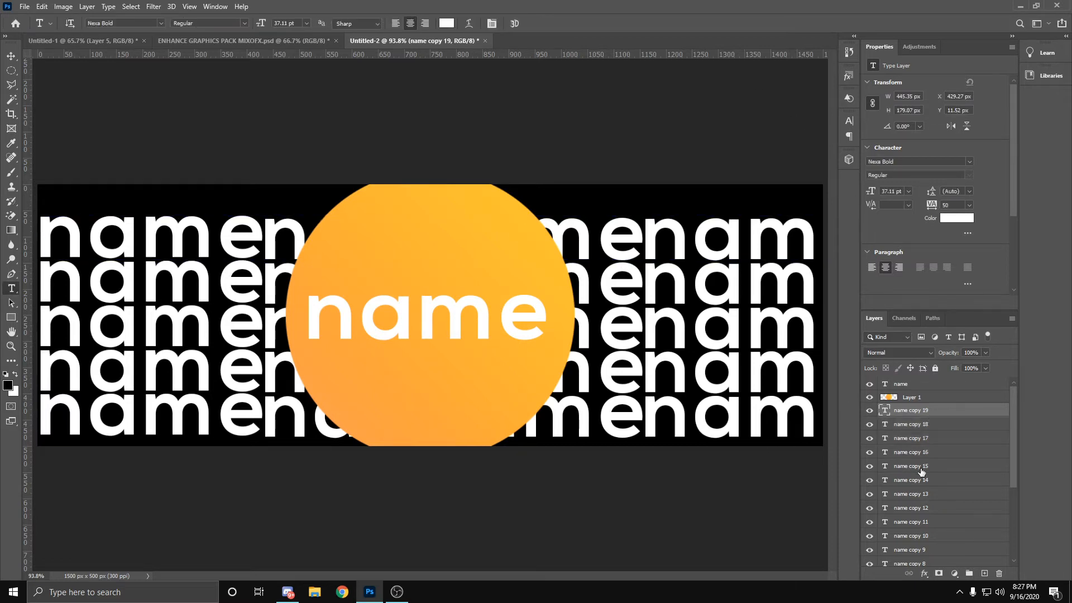
pyautogui.scroll(-1, 921, 472)
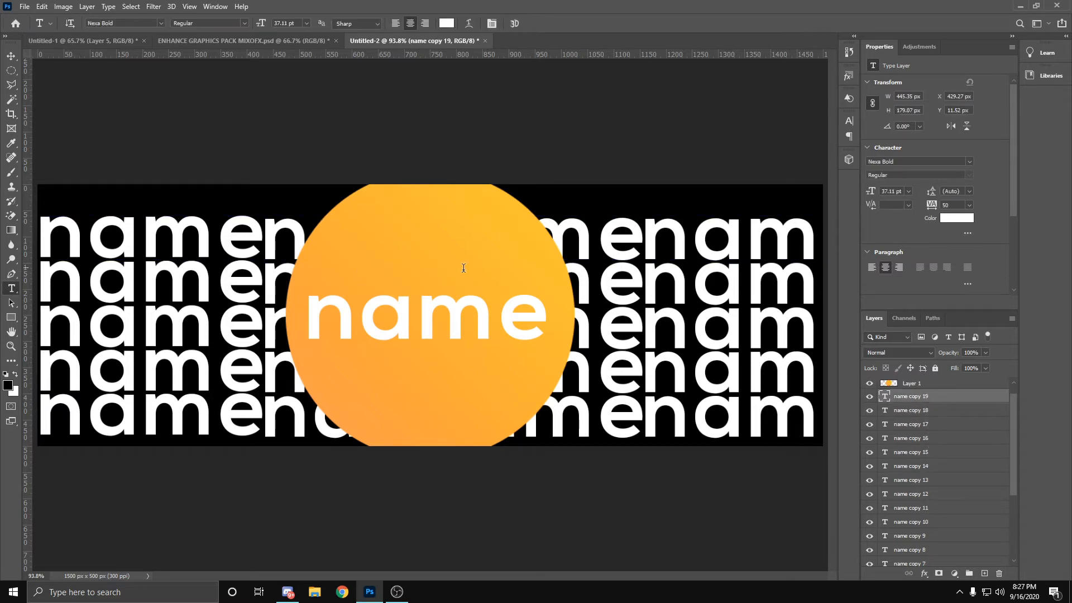
pyautogui.keyDown('shift'); pyautogui.click(927, 441); pyautogui.keyUp('shift')
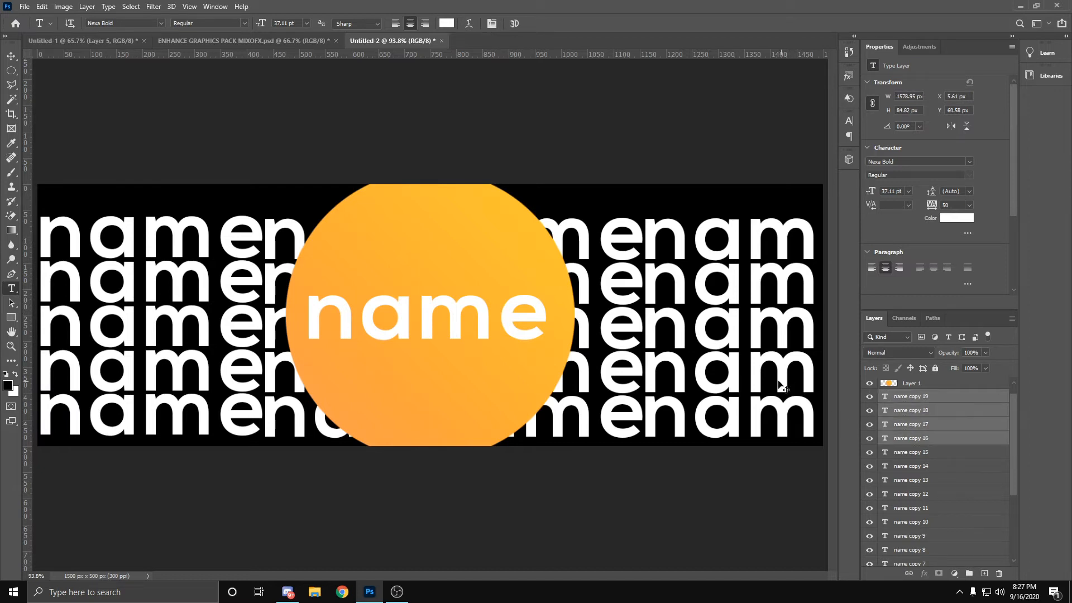
pyautogui.hotkey('ctrl', 't')
pyautogui.moveTo(599, 240)
pyautogui.mouseDown()
pyautogui.moveTo(596, 216)
pyautogui.moveTo(595, 239)
pyautogui.mouseUp()
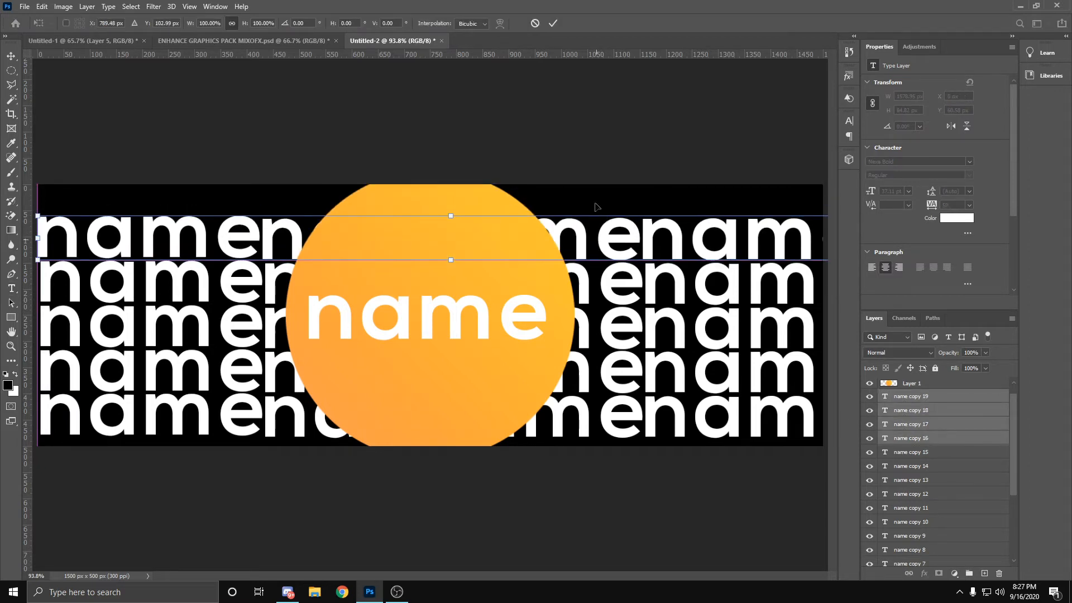
pyautogui.press('Return')
# Step: Duplicate the fifth text row and place the copy across the canvas's top edge, centred at Y 18.17 px
pyautogui.hotkey('ctrl', 'j')
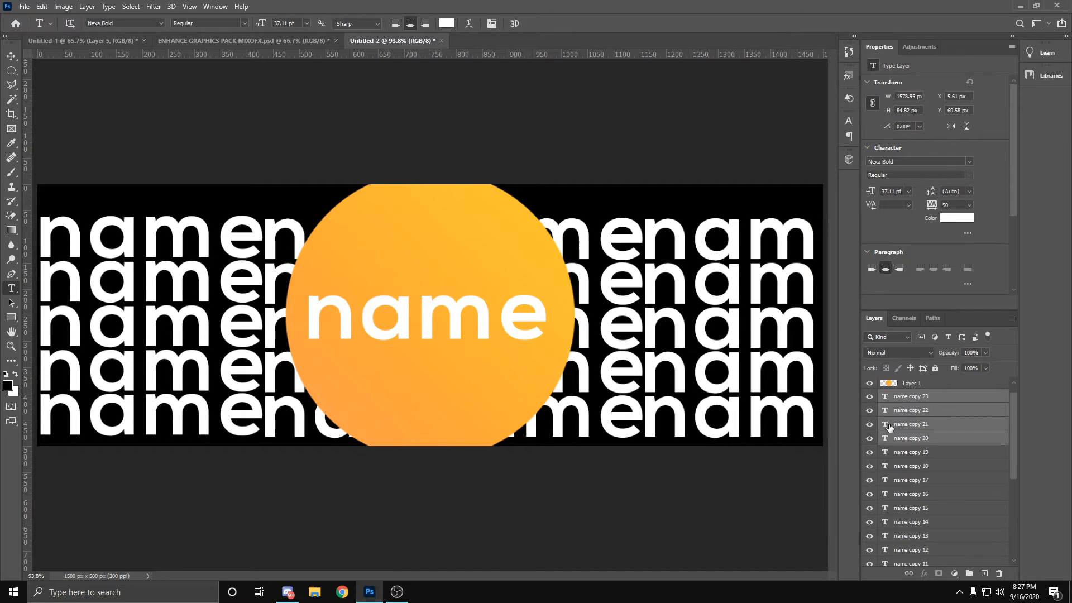
pyautogui.hotkey('ctrl', 't')
pyautogui.moveTo(621, 244); pyautogui.dragTo(621, 197)
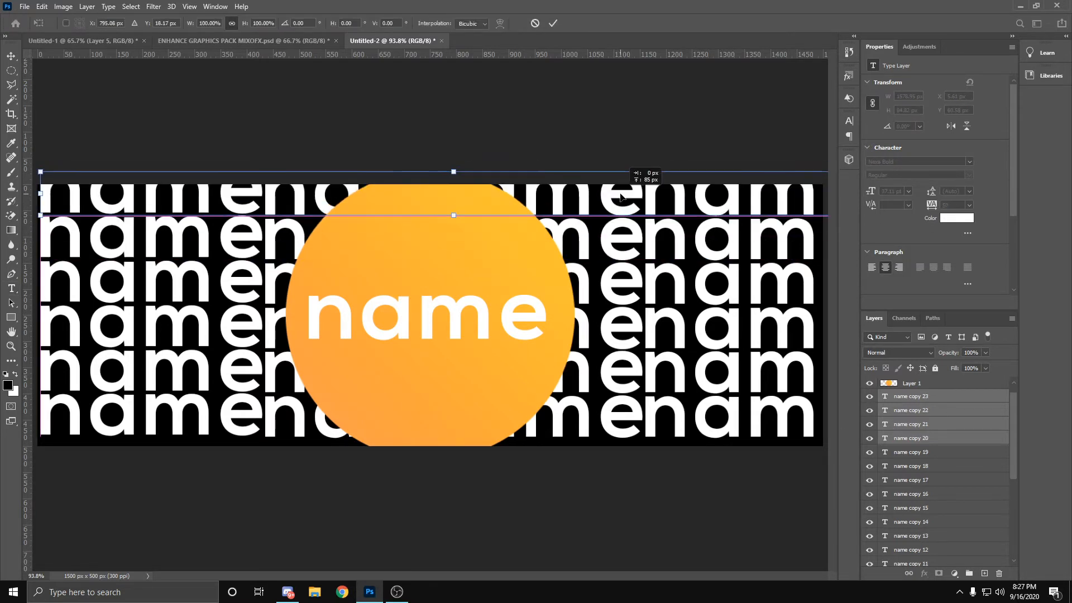
pyautogui.click(552, 23)
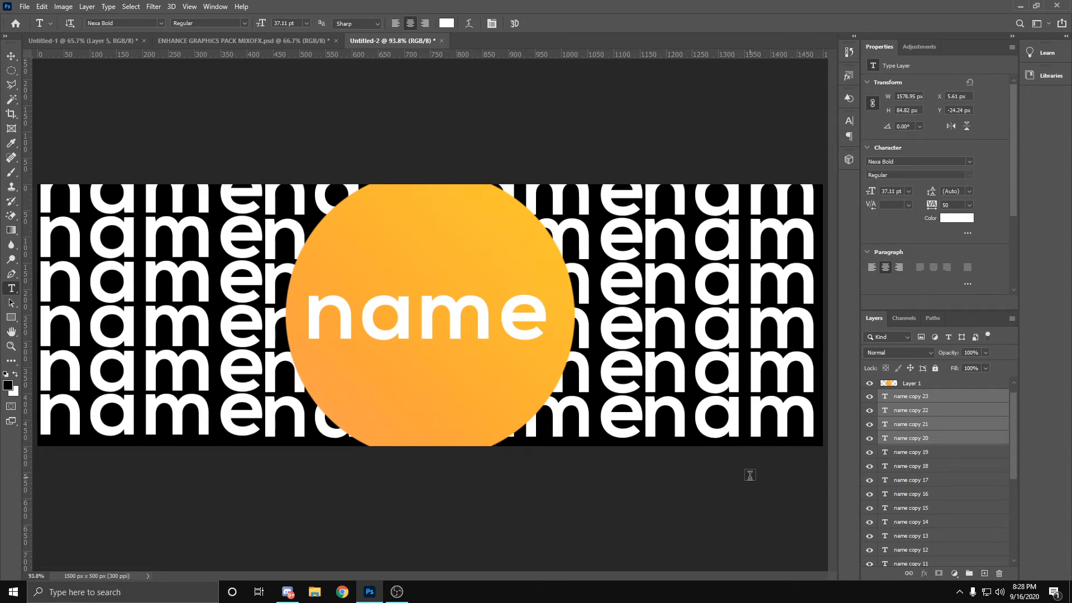
# Step: Give the leftmost word in the third text row an orange (#ffb335) Color Overlay sampled from the circle
pyautogui.click(928, 397)
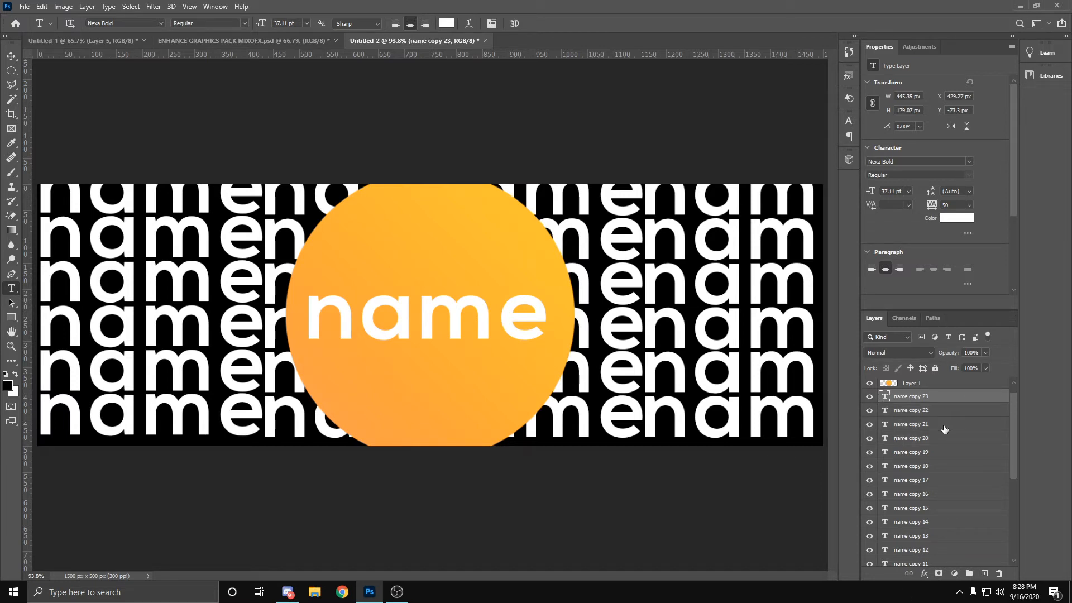
pyautogui.click(12, 56)
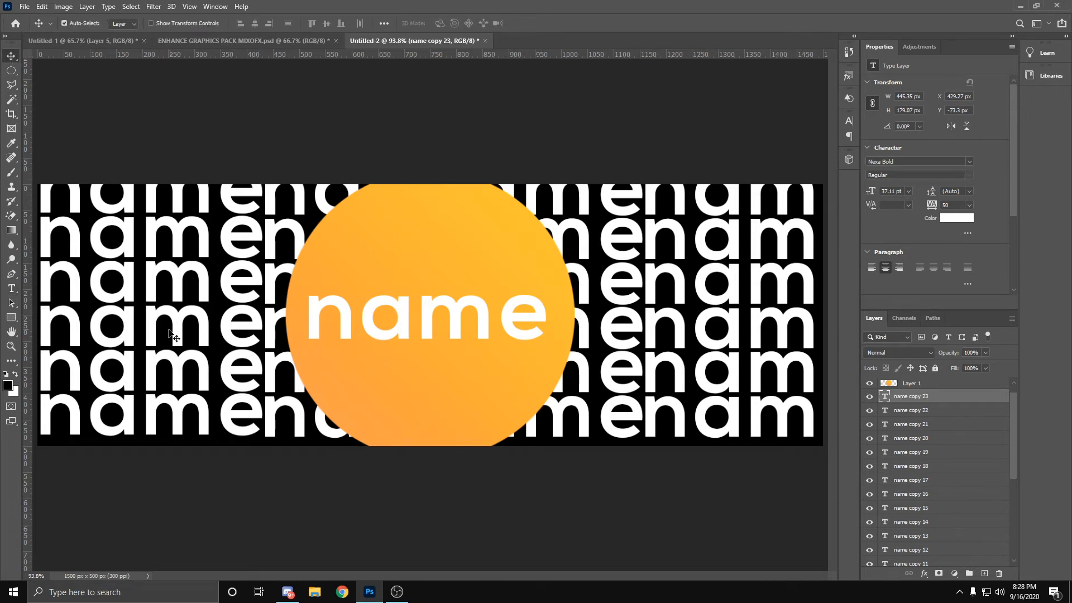
pyautogui.click(73, 274)
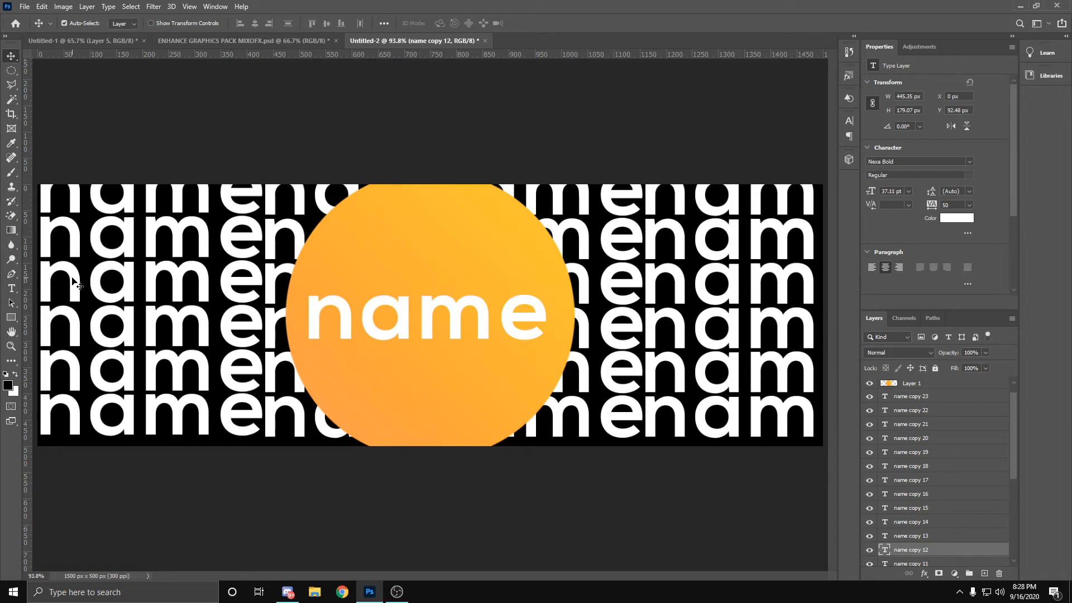
pyautogui.rightClick(914, 551)
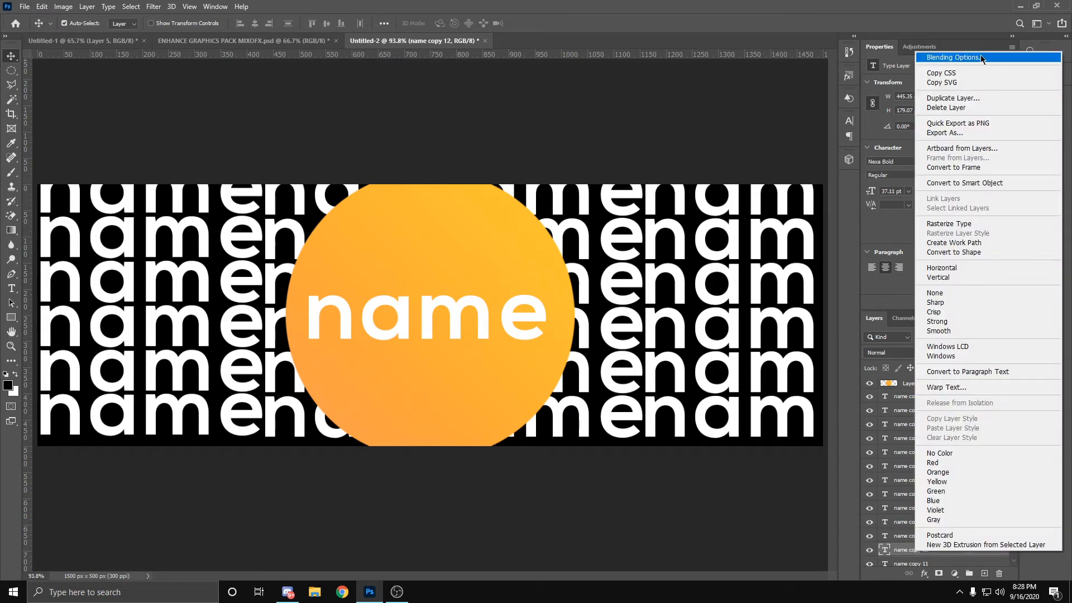
pyautogui.click(952, 57)
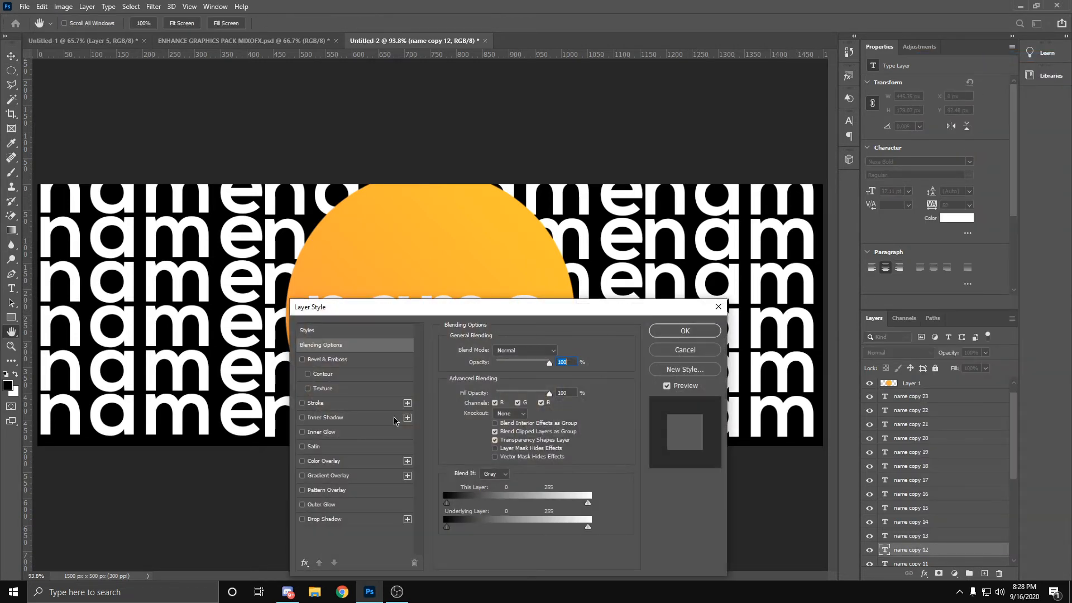
pyautogui.click(317, 462)
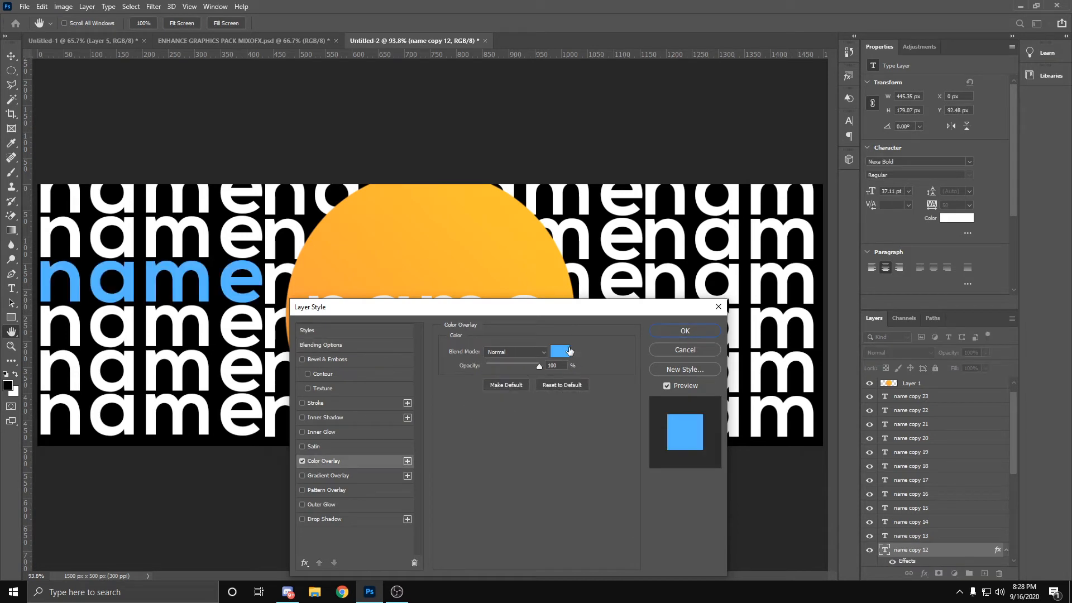
pyautogui.click(569, 351)
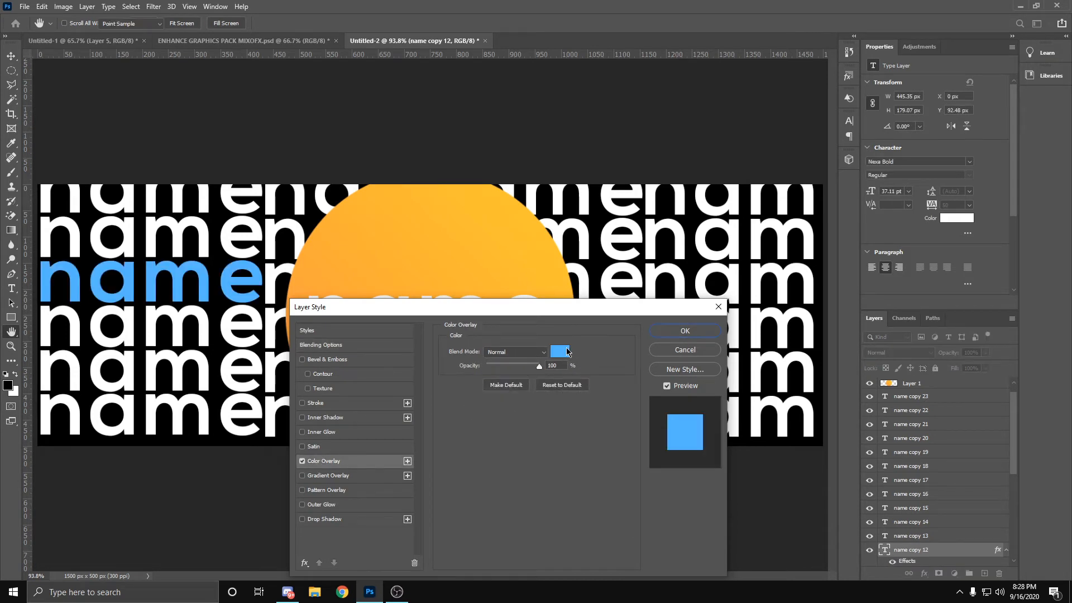
pyautogui.click(374, 224)
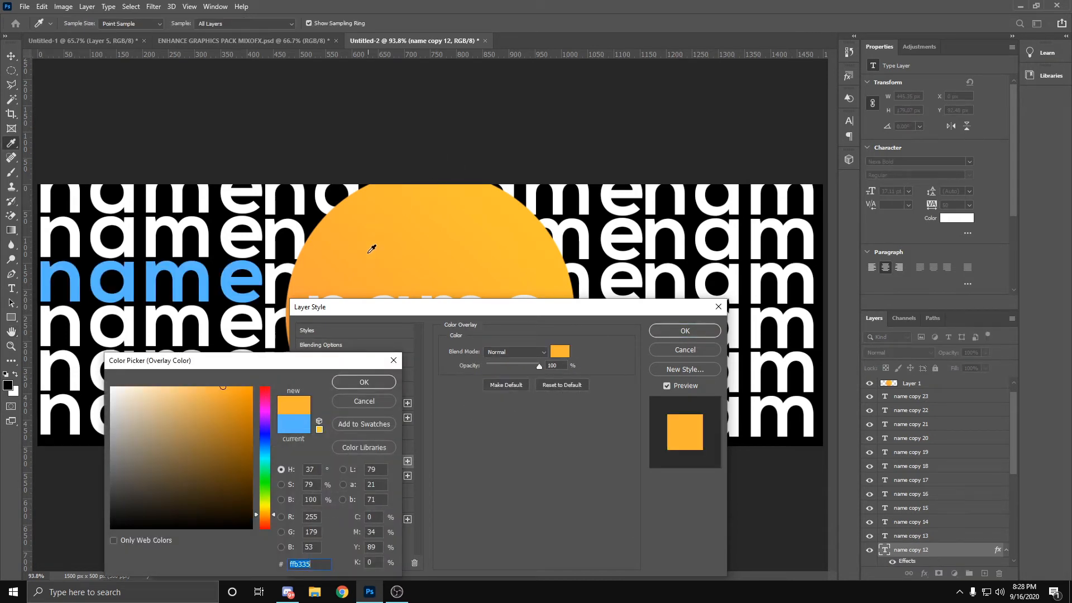
pyautogui.click(384, 382)
pyautogui.click(695, 333)
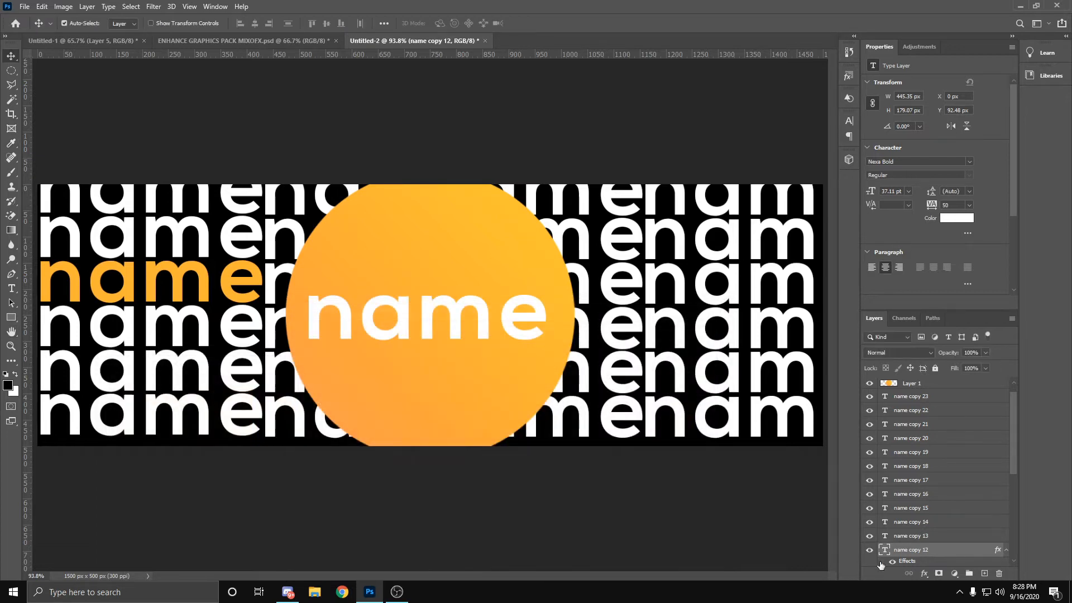
# Step: Give the leftmost word in the fourth text row a yellow-orange (#ffc131) Color Overlay sampled near the circle's upper-right edge
pyautogui.click(202, 323)
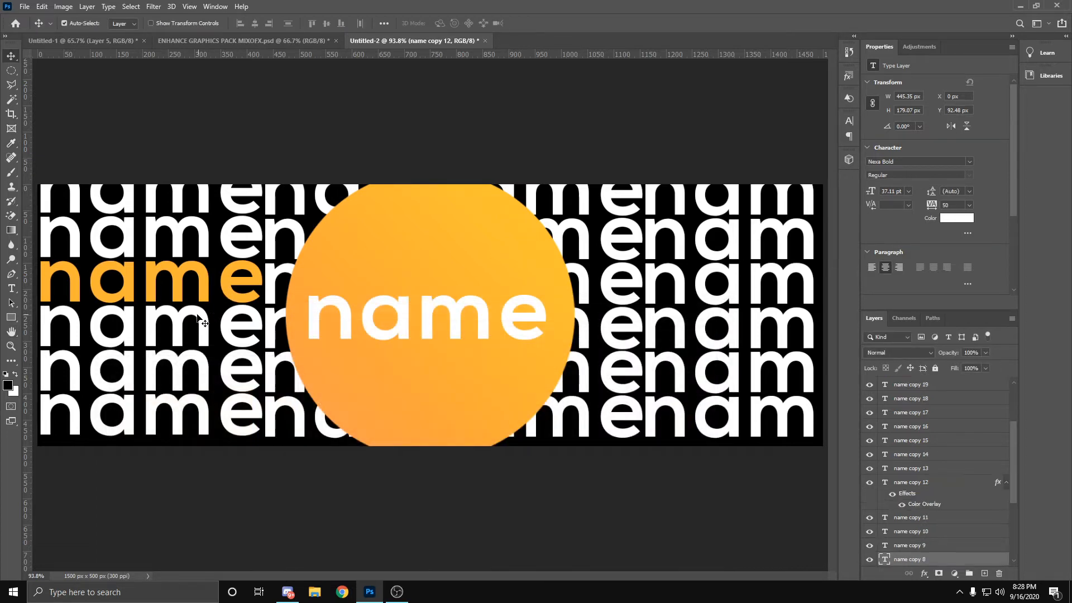
pyautogui.rightClick(911, 563)
pyautogui.click(985, 65)
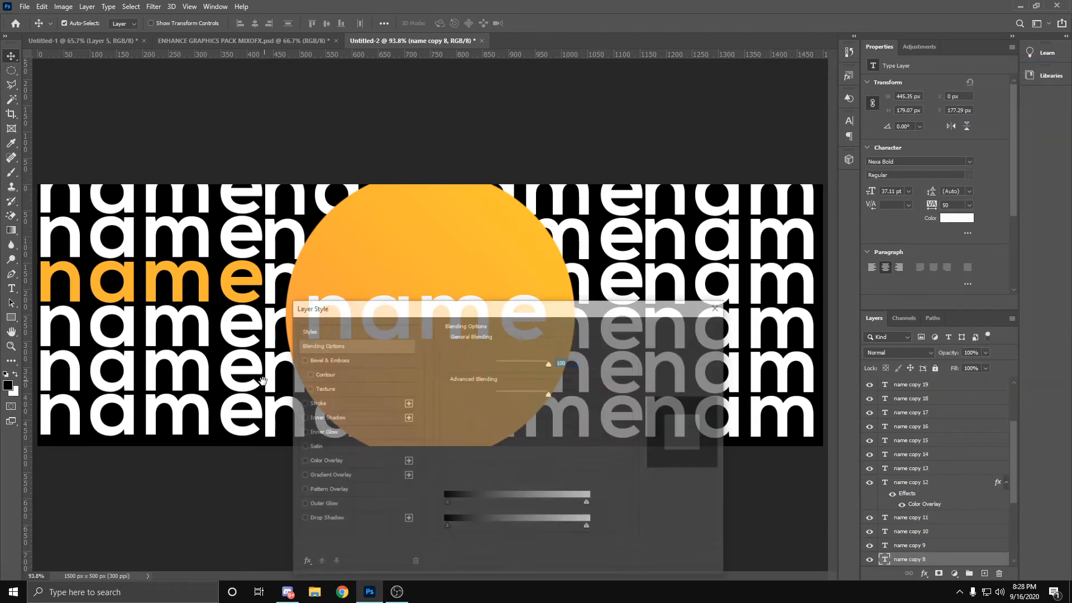
pyautogui.click(324, 461)
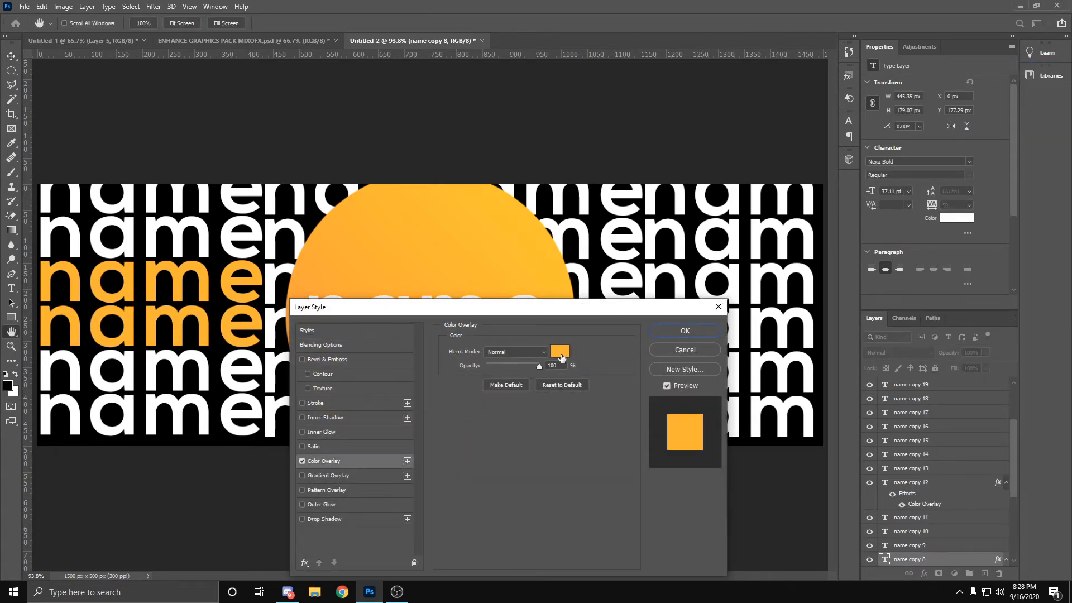
pyautogui.click(560, 351)
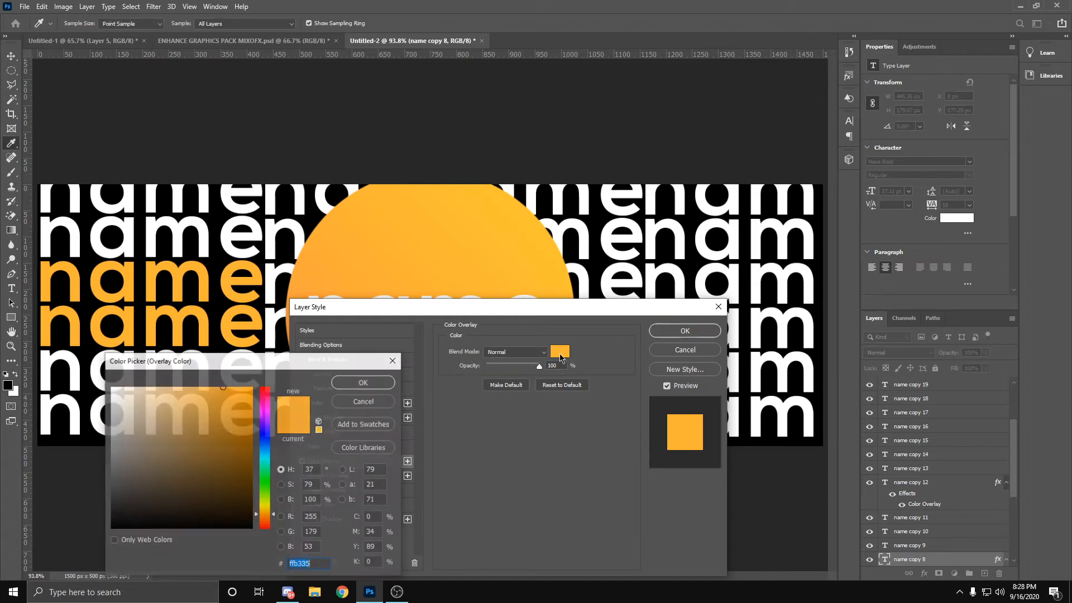
pyautogui.click(526, 230)
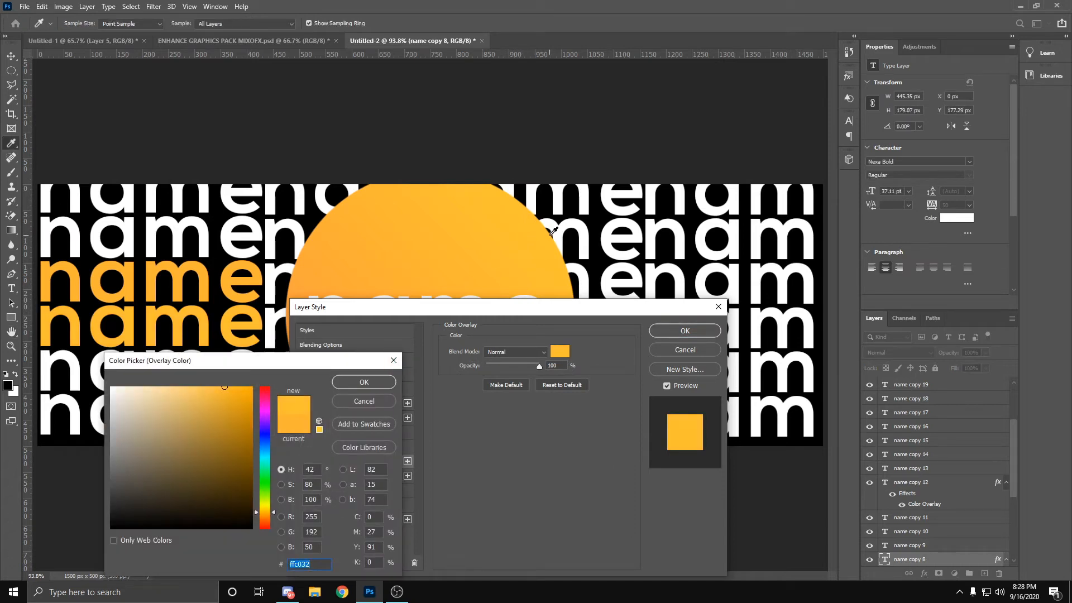
pyautogui.click(364, 382)
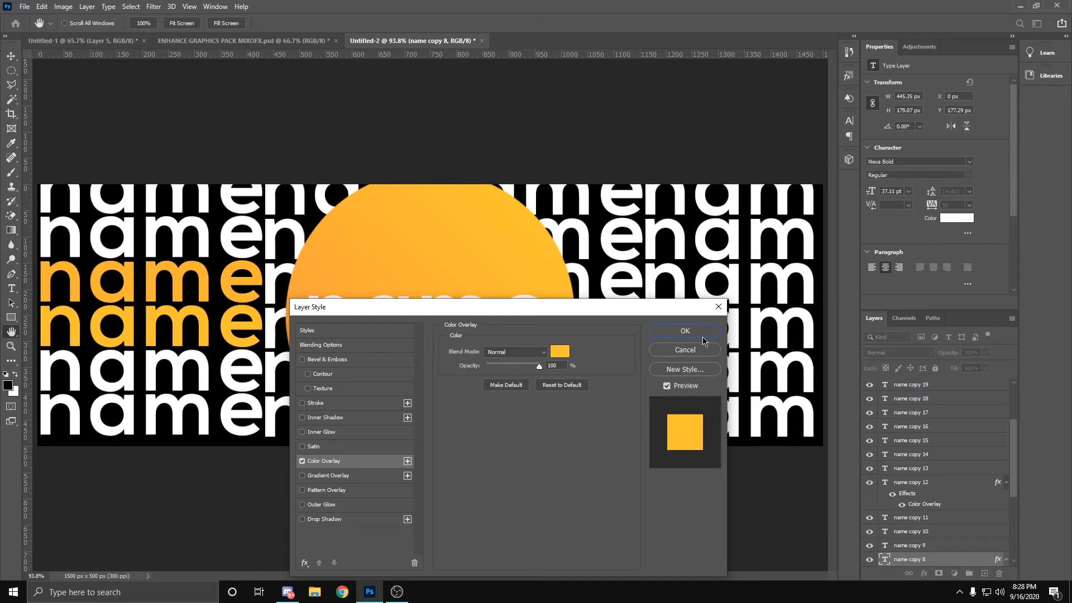
pyautogui.click(685, 331)
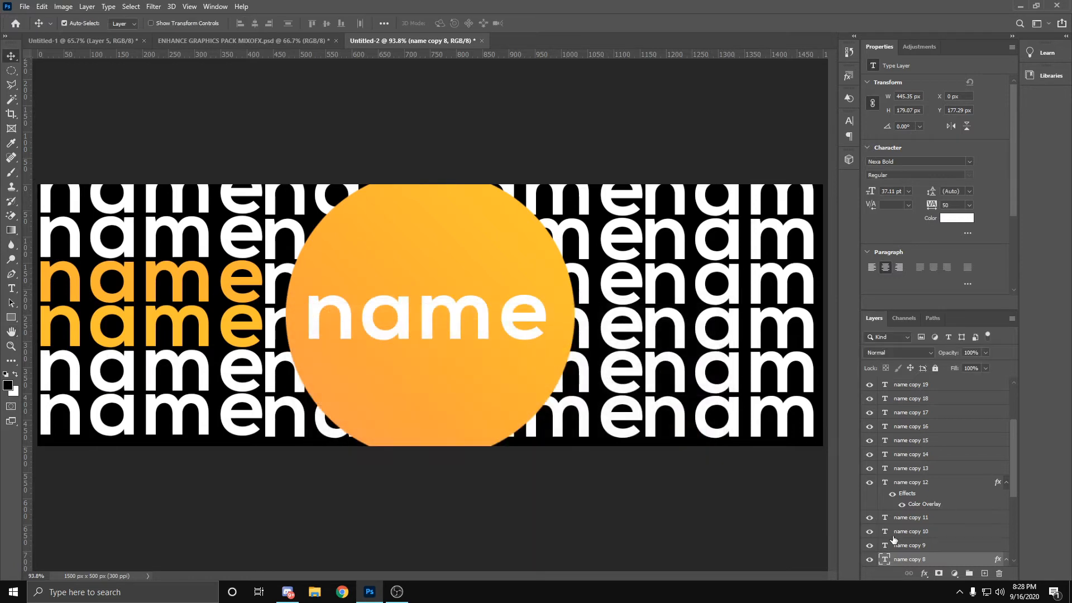
# Step: Apply a Color Overlay to the rightmost word in the third row, sampling the orange (#ffb335) of that row's leftmost word
pyautogui.click(681, 282)
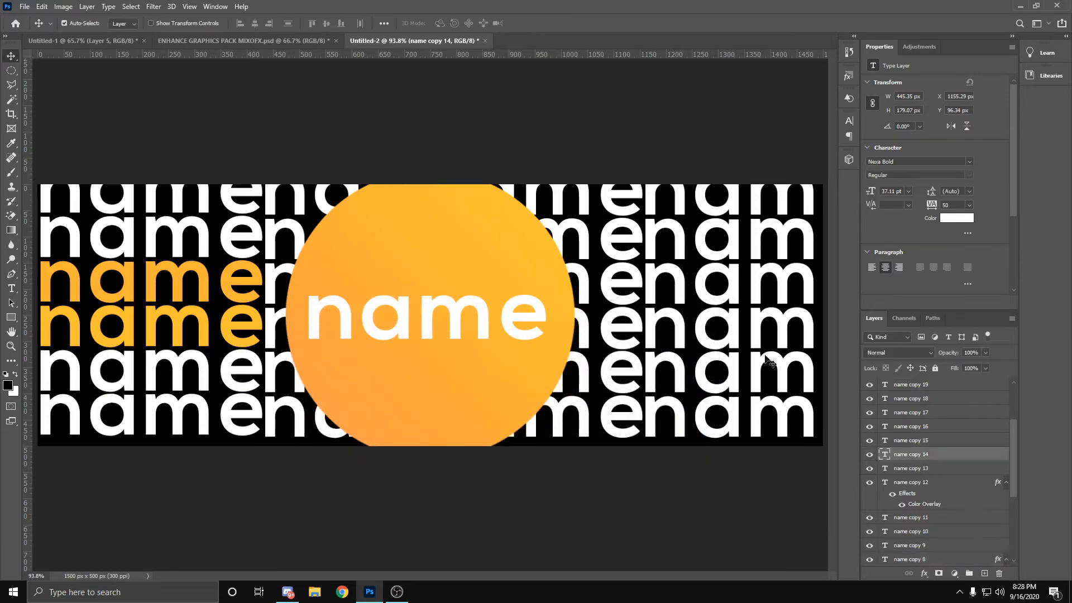
pyautogui.rightClick(896, 458)
pyautogui.click(926, 76)
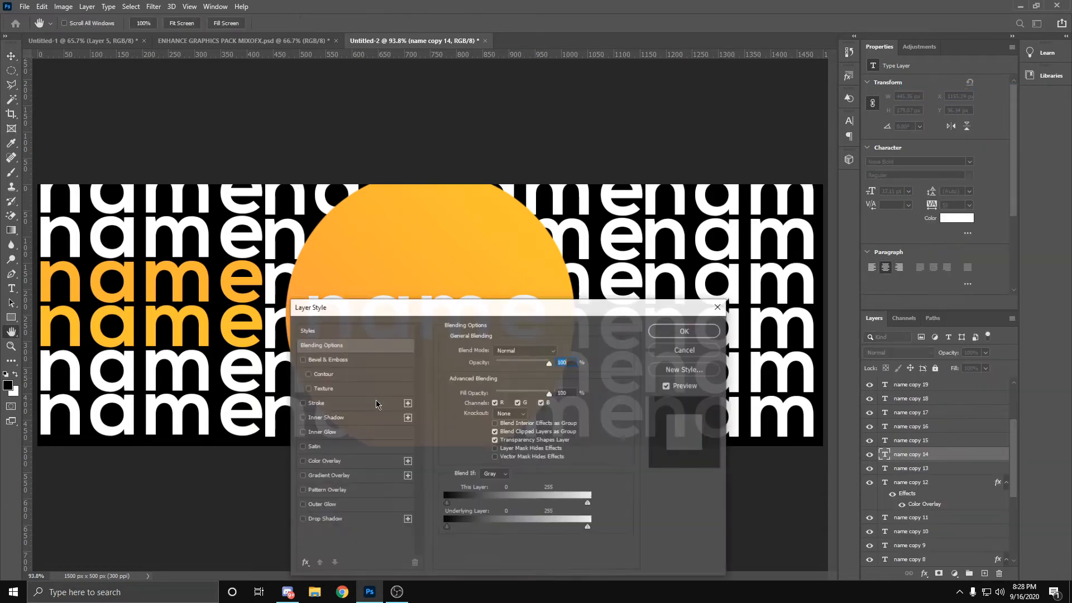
pyautogui.click(326, 461)
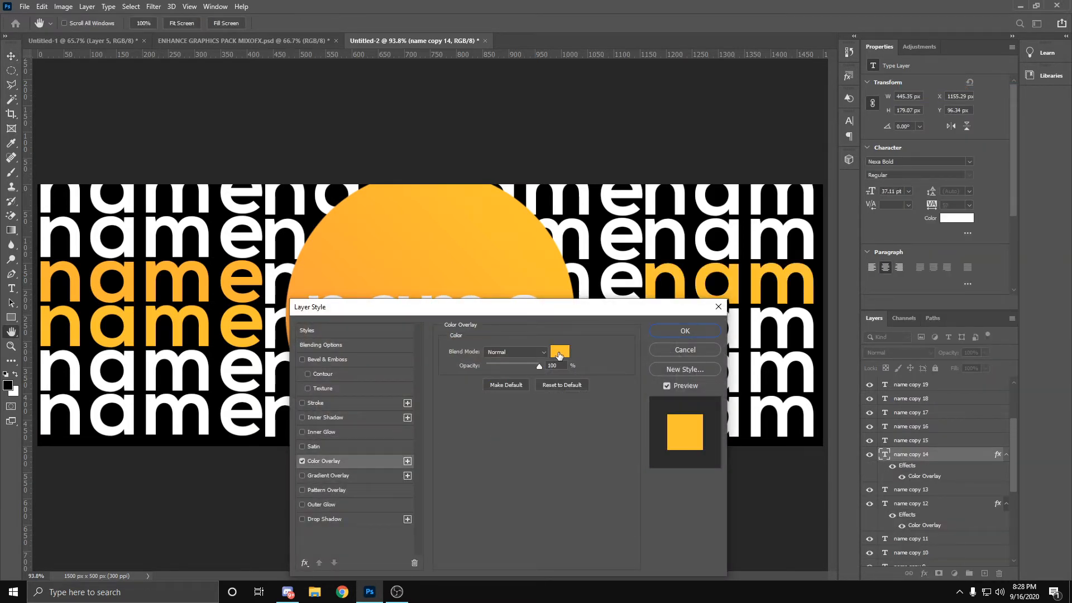
pyautogui.click(560, 351)
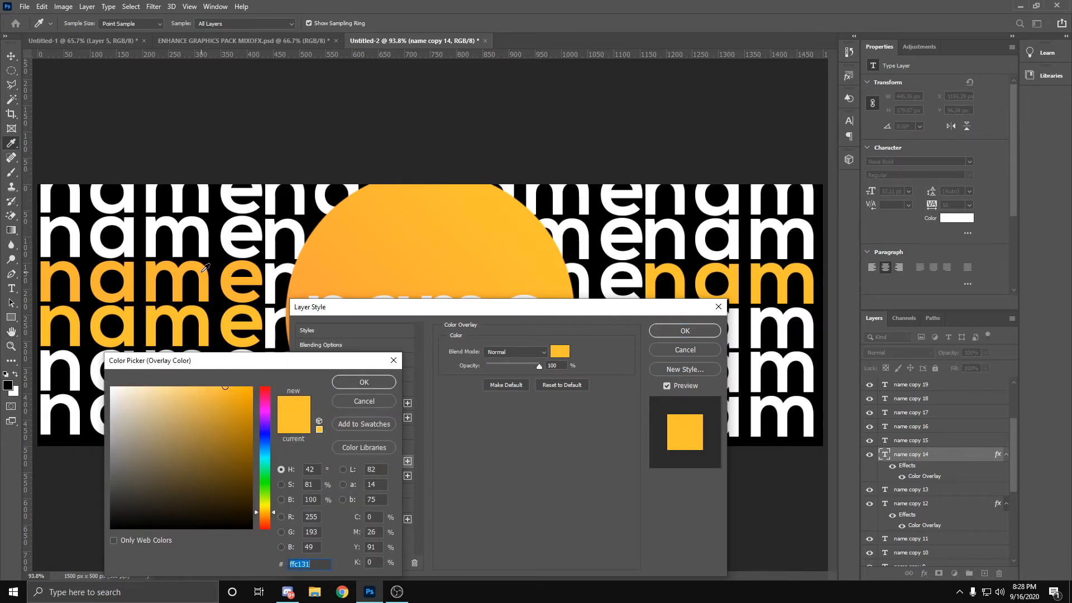
pyautogui.click(204, 270)
pyautogui.click(368, 382)
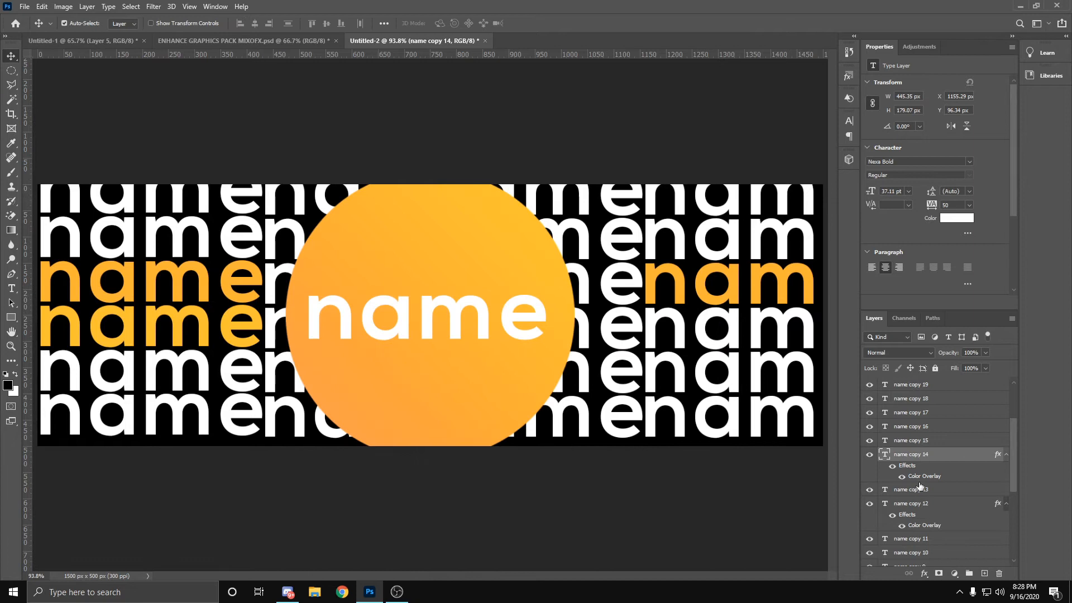
# Step: Apply a Color Overlay to the rightmost word in the fourth row, sampling the yellow-orange of that row's leftmost word
pyautogui.click(734, 322)
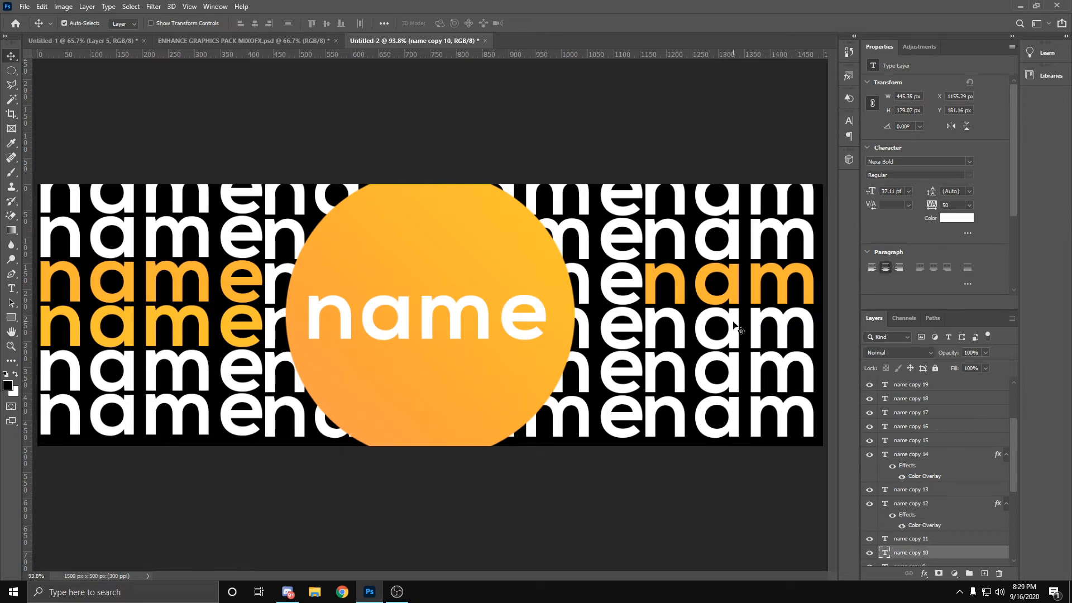
pyautogui.press('ctrl')
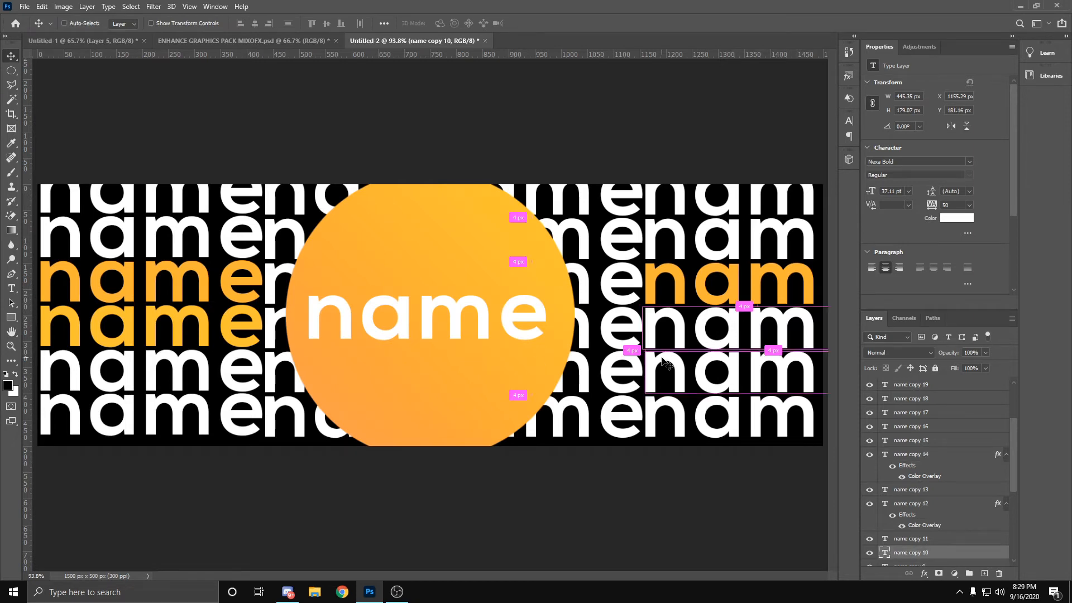
pyautogui.rightClick(909, 555)
pyautogui.click(971, 61)
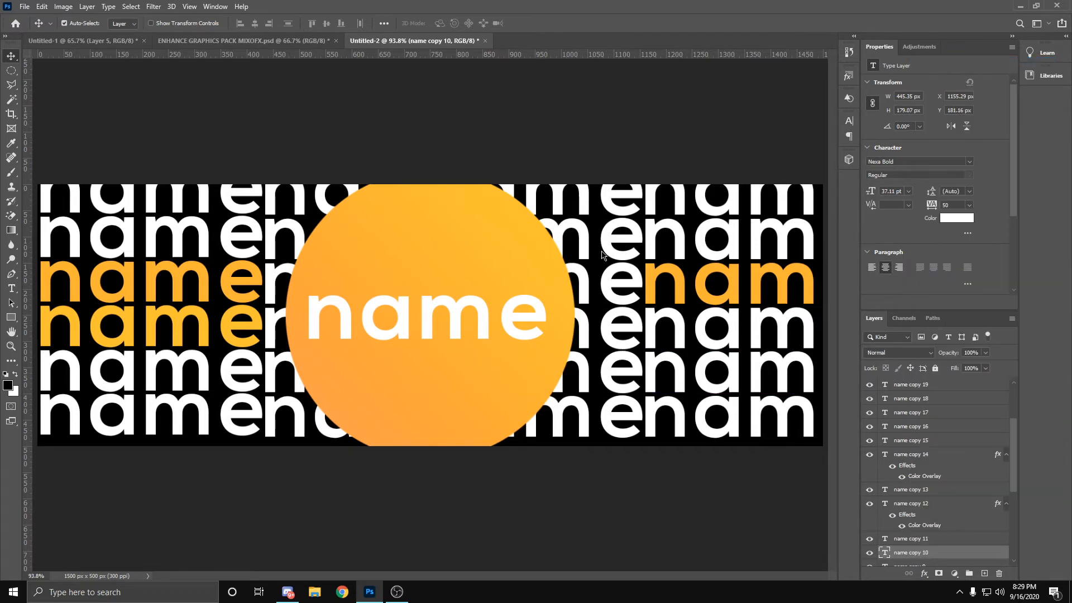
pyautogui.click(327, 463)
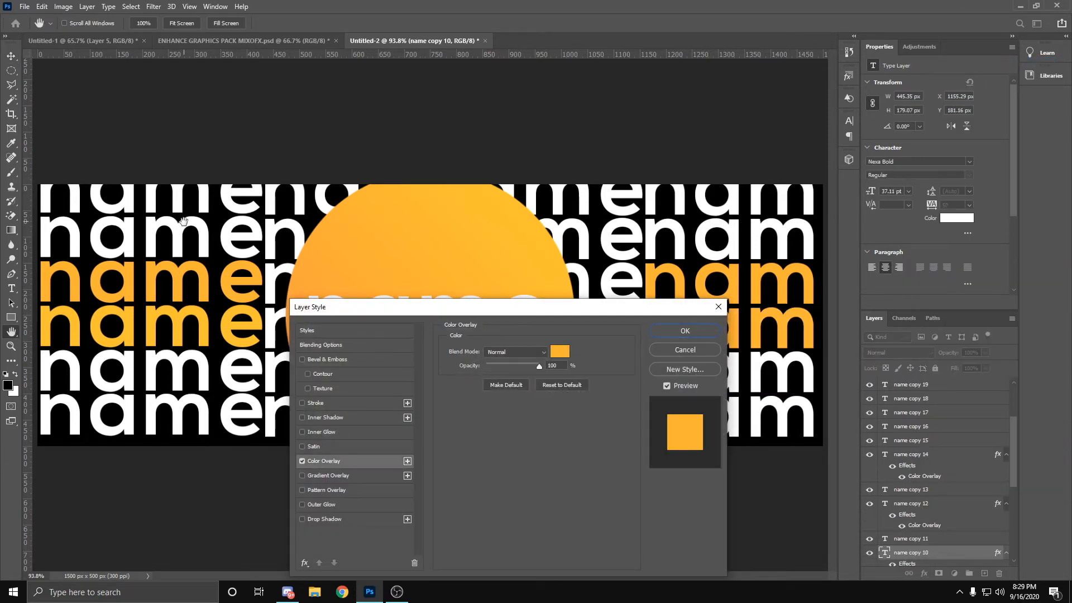
pyautogui.click(561, 352)
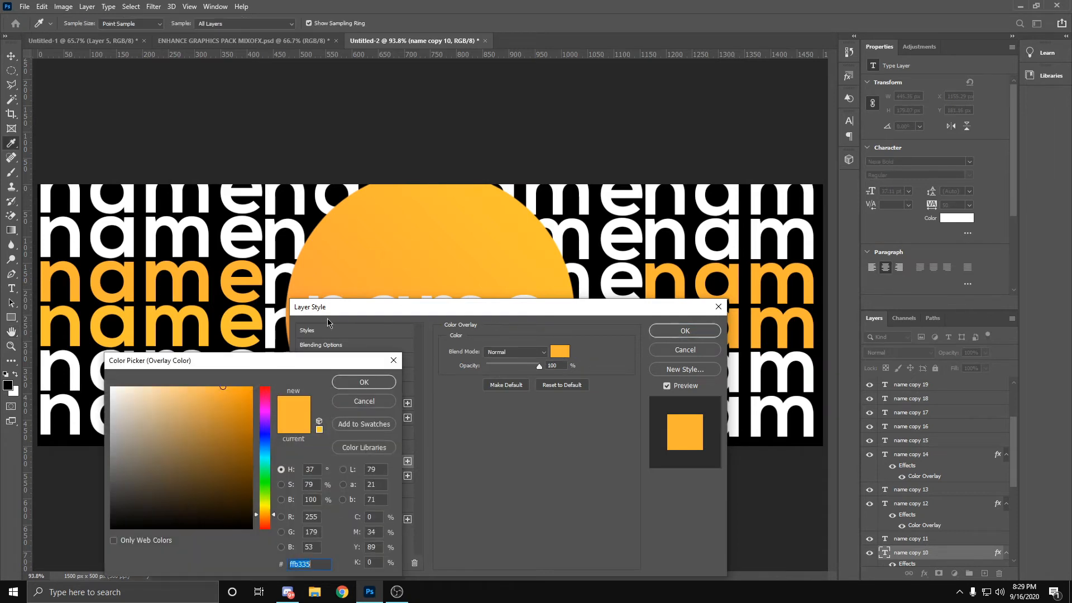
pyautogui.click(181, 313)
pyautogui.click(380, 385)
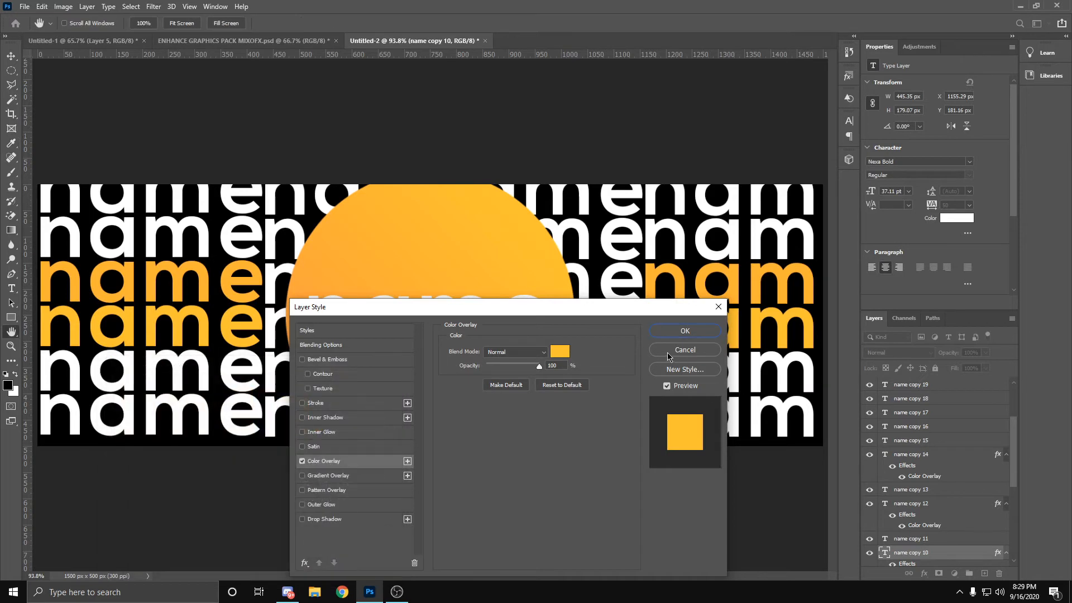
pyautogui.click(685, 331)
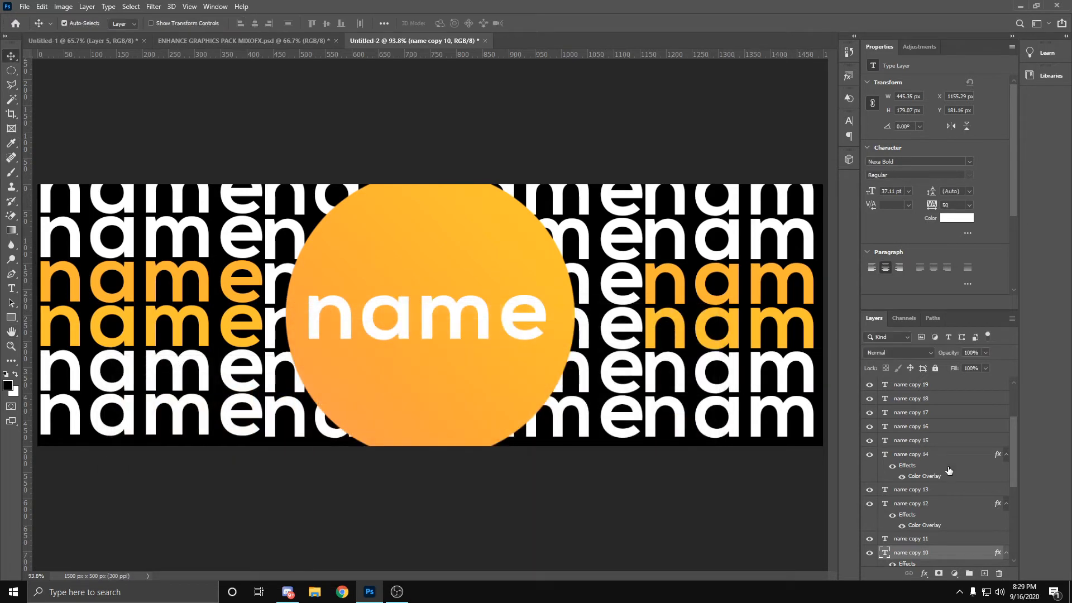
# Step: Group all the background text layers, from "name copy 23" down to the "name" layer just above the Background
pyautogui.scroll(3, 944, 485)
pyautogui.scroll(3, 925, 452)
pyautogui.click(921, 413)
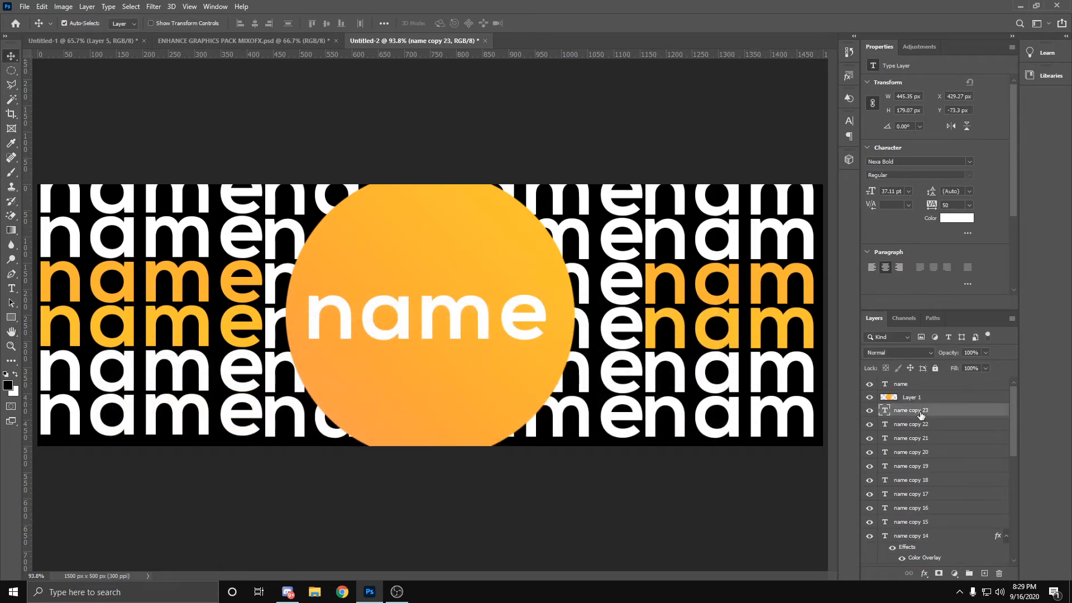
pyautogui.scroll(-10, 938, 492)
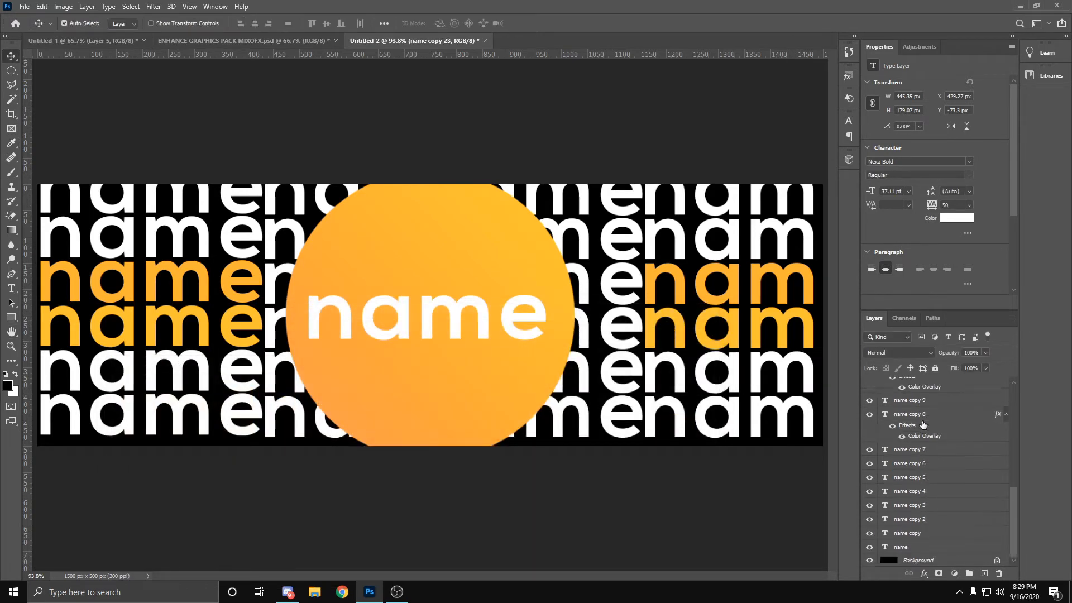
pyautogui.keyDown('shift'); pyautogui.click(916, 550); pyautogui.keyUp('shift')
pyautogui.scroll(2, 920, 540)
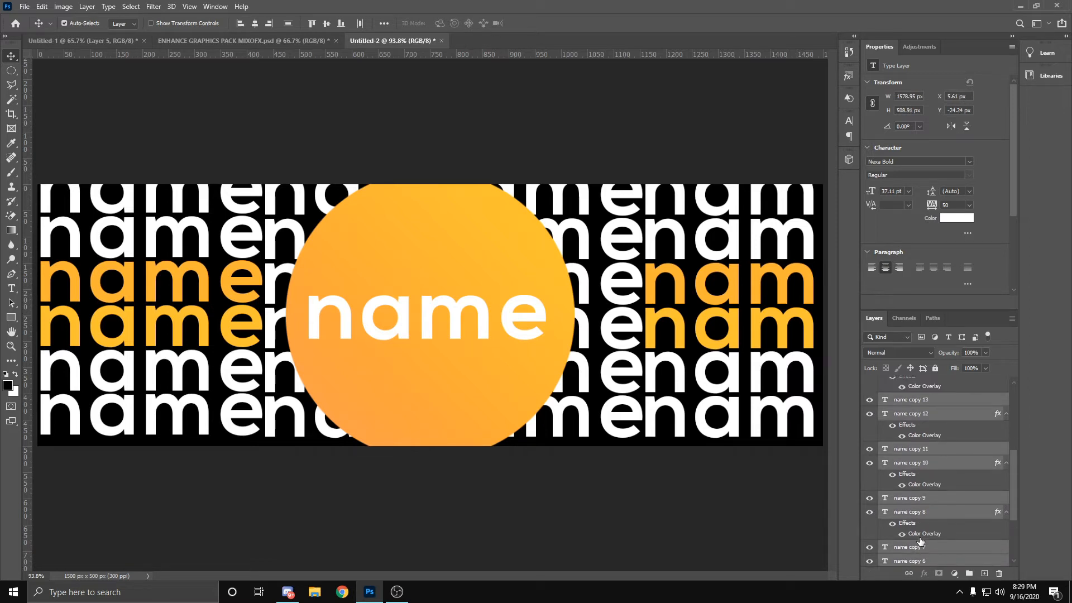
pyautogui.scroll(-3, 921, 540)
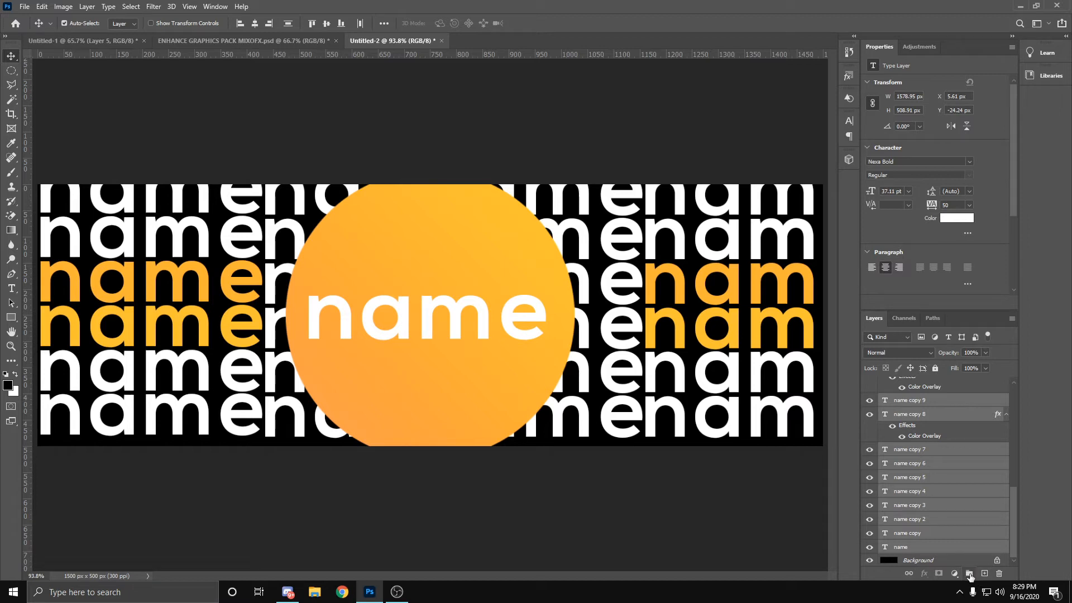
pyautogui.click(970, 576)
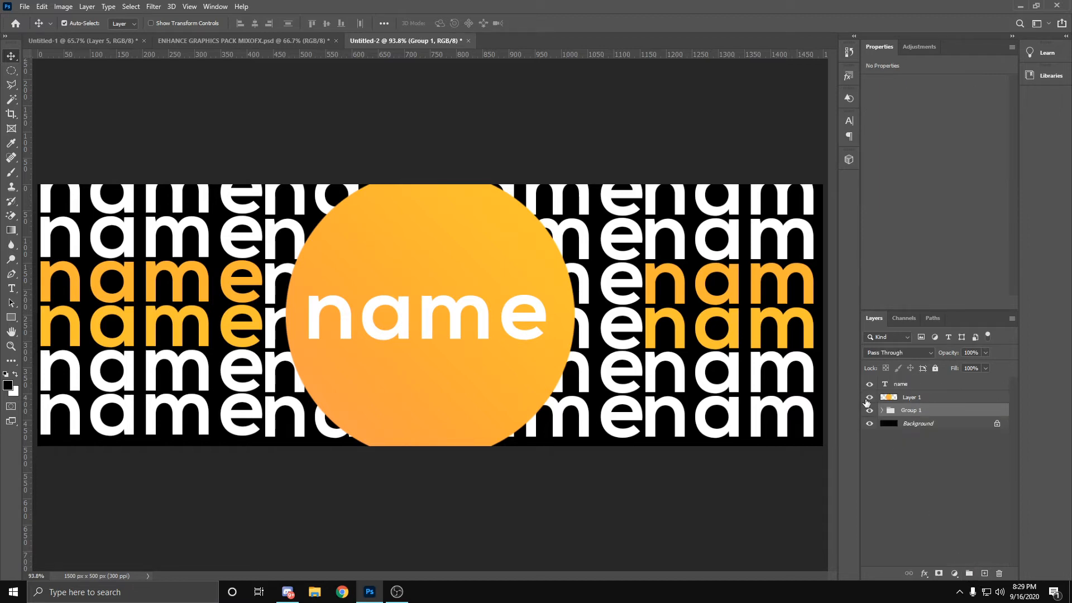
# Step: Rename the new layer group "background text" and lower its opacity to 17%
pyautogui.doubleClick(897, 412)
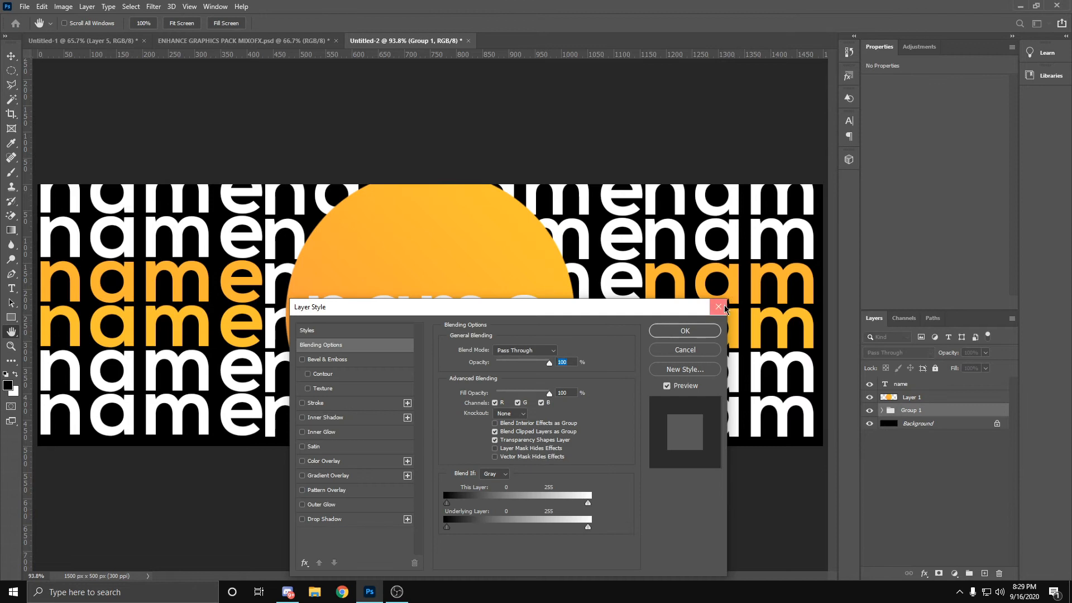
pyautogui.click(722, 307)
pyautogui.doubleClick(903, 412)
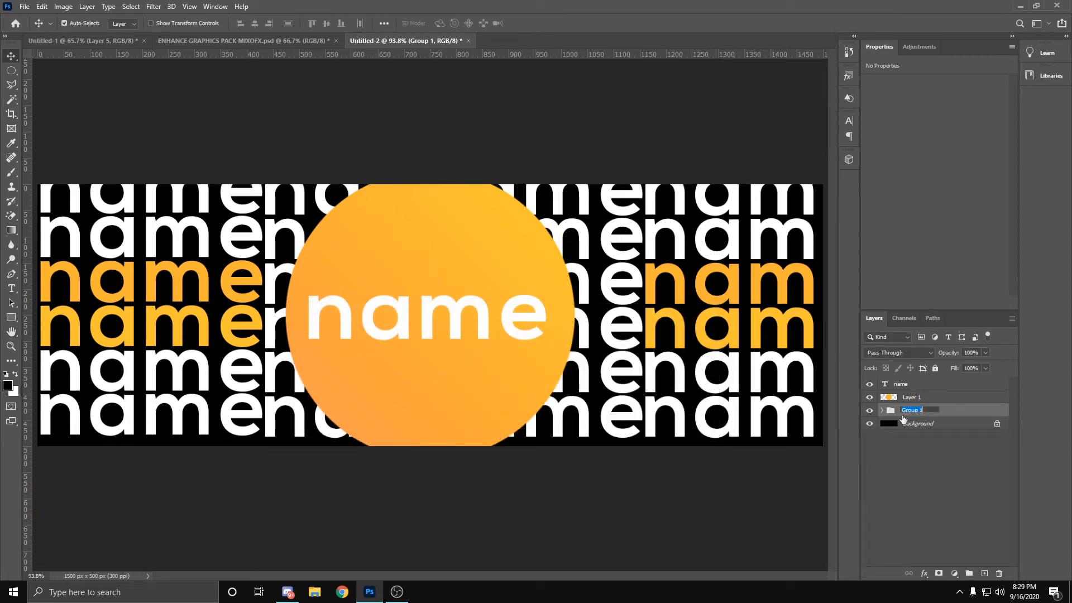
pyautogui.write('background text')
pyautogui.press('Return')
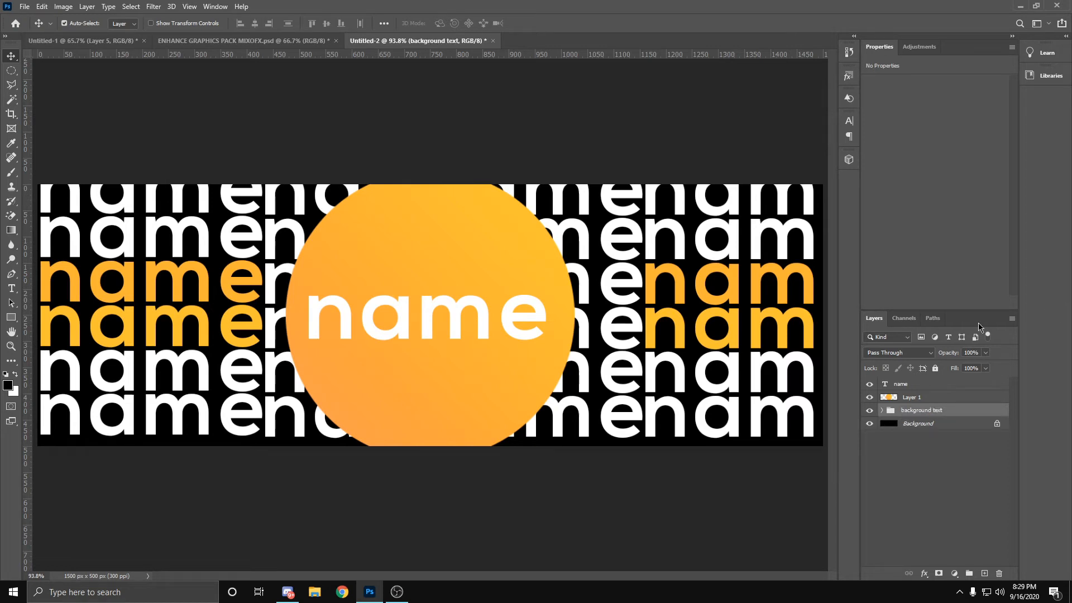
pyautogui.click(986, 353)
pyautogui.moveTo(988, 367); pyautogui.dragTo(944, 370)
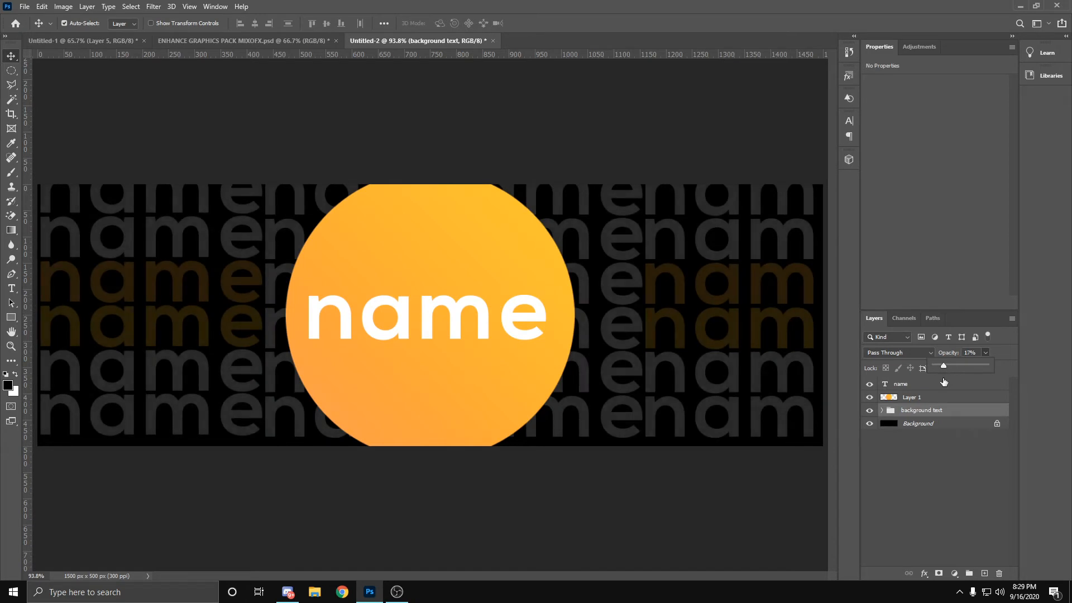
# Step: Shift the "background text" group slightly down and left with Free Transform, and add an empty layer above it
pyautogui.click(945, 477)
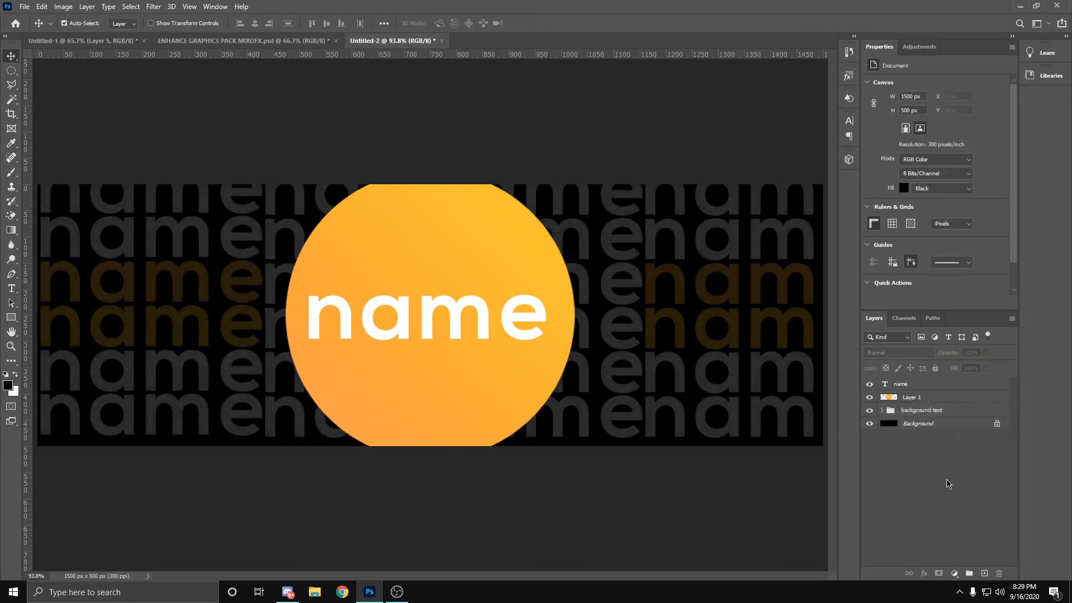
pyautogui.click(928, 413)
pyautogui.hotkey('ctrl', 't')
pyautogui.moveTo(700, 264); pyautogui.dragTo(702, 272)
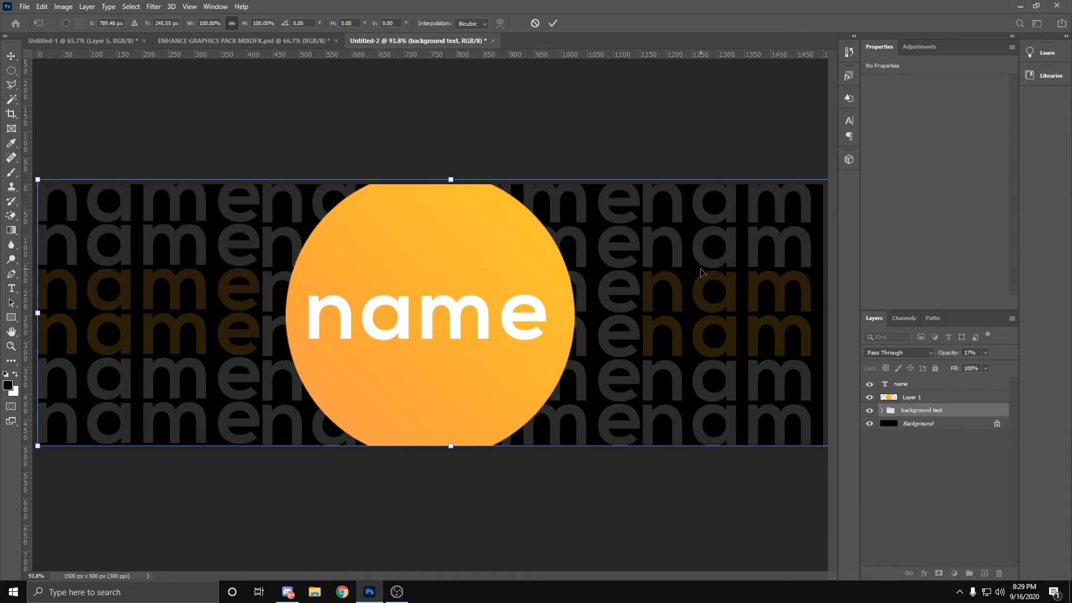
pyautogui.click(552, 23)
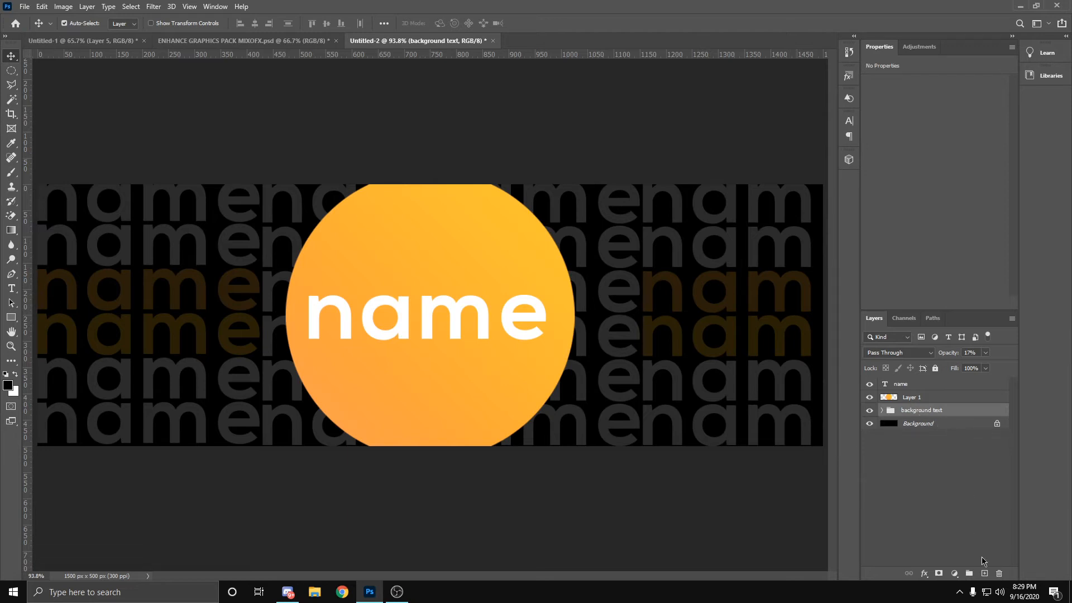
pyautogui.click(984, 574)
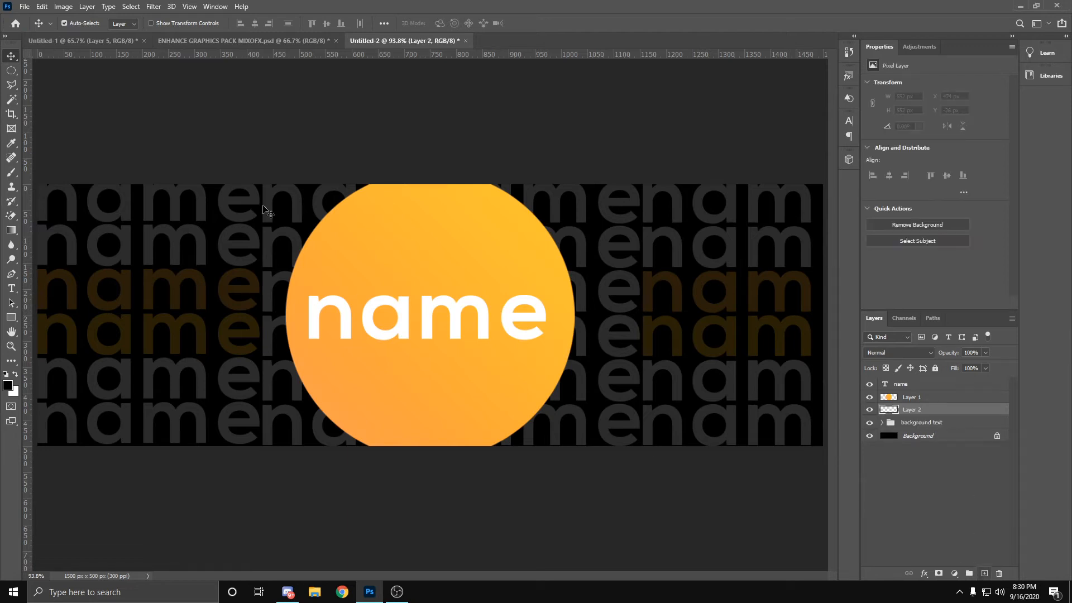
# Step: Preview textures in the Particles group of ENHANCE GRAPHICS PACK MIXOFX.psd and copy a speck texture into Untitled-2, just below Layer 2
pyautogui.click(101, 38)
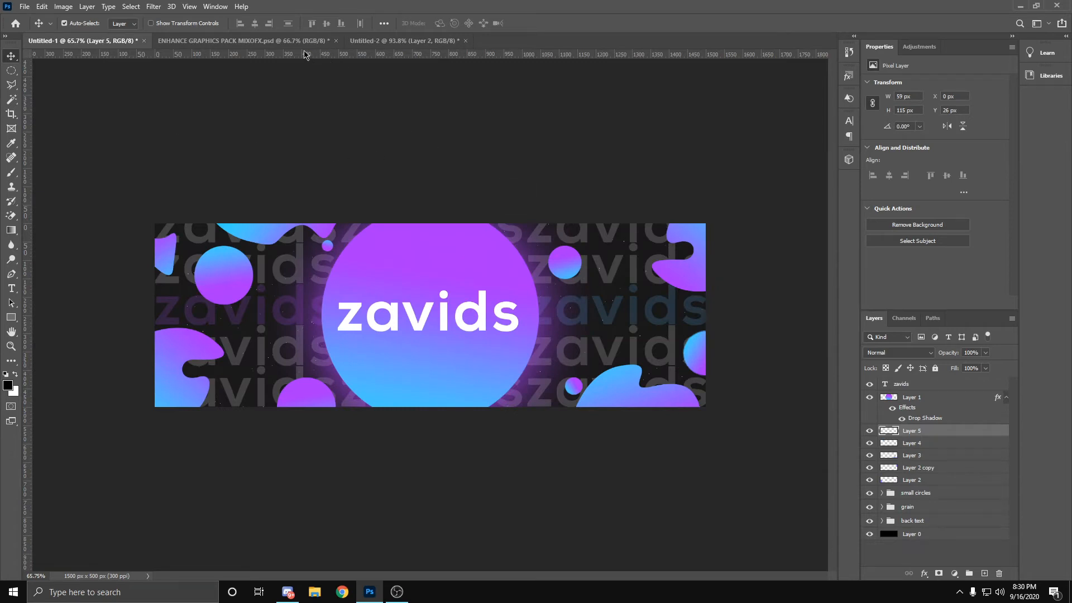
pyautogui.click(288, 43)
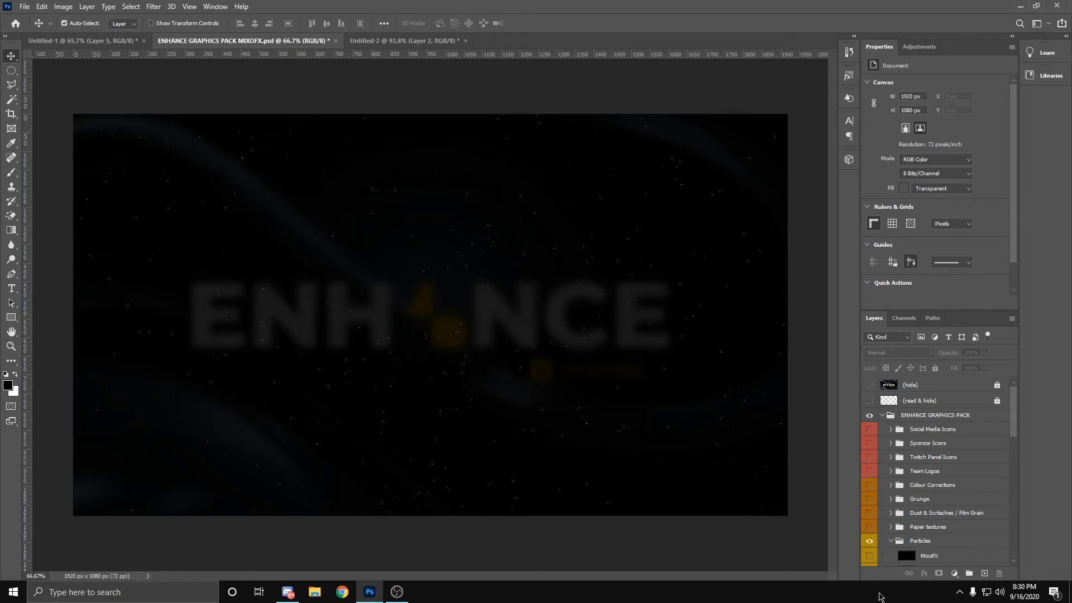
pyautogui.scroll(-2, 875, 540)
pyautogui.scroll(-2, 874, 541)
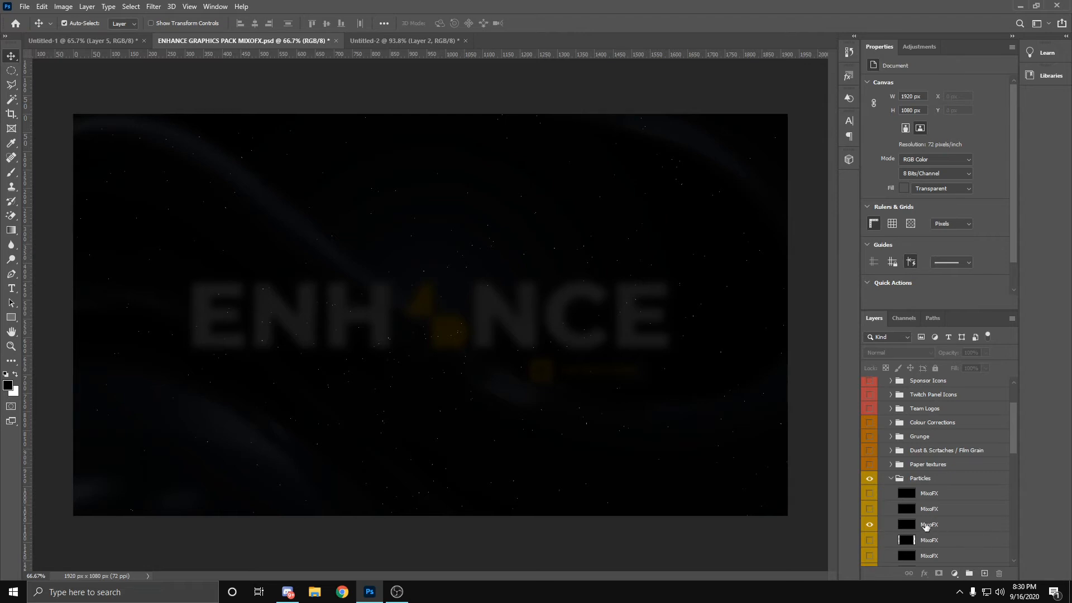
pyautogui.click(869, 525)
pyautogui.click(869, 540)
pyautogui.click(870, 555)
pyautogui.moveTo(943, 537); pyautogui.dragTo(206, 286)
pyautogui.moveTo(912, 411); pyautogui.dragTo(909, 430)
# Step: Move the particle texture with Free Transform to X 0 px, Y -291 px so its specks cover the whole header
pyautogui.hotkey('ctrl', 't')
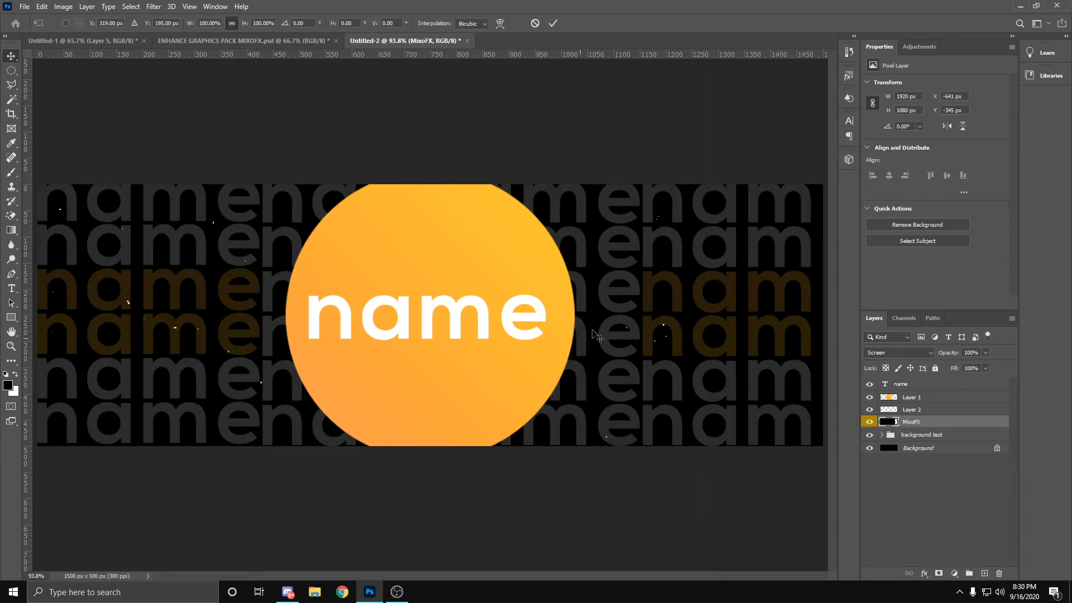
pyautogui.moveTo(638, 195); pyautogui.dragTo(808, 243)
pyautogui.moveTo(717, 161); pyautogui.dragTo(883, 175)
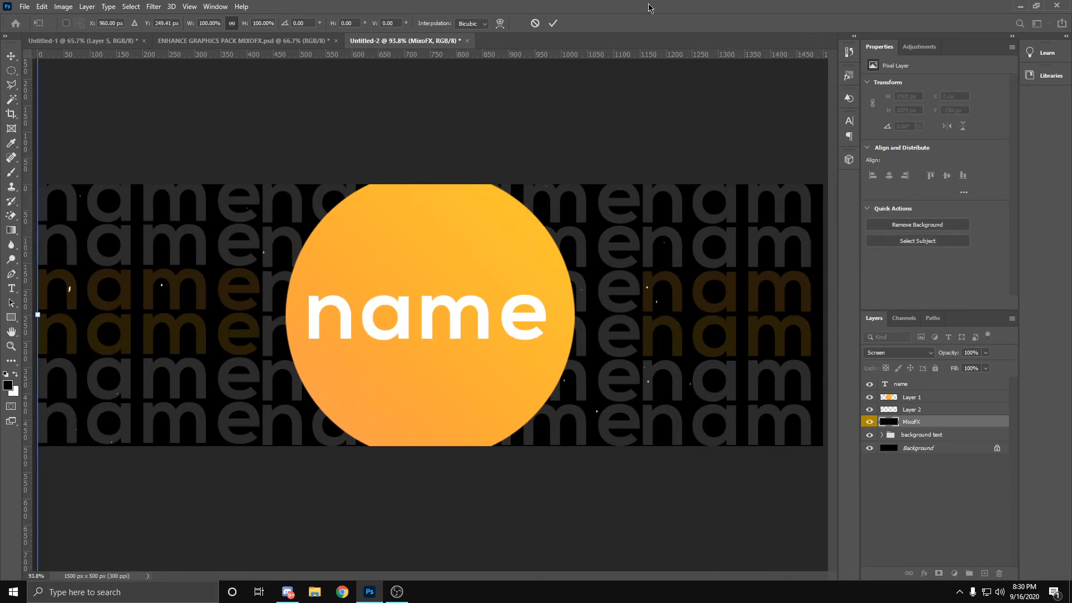
pyautogui.click(554, 23)
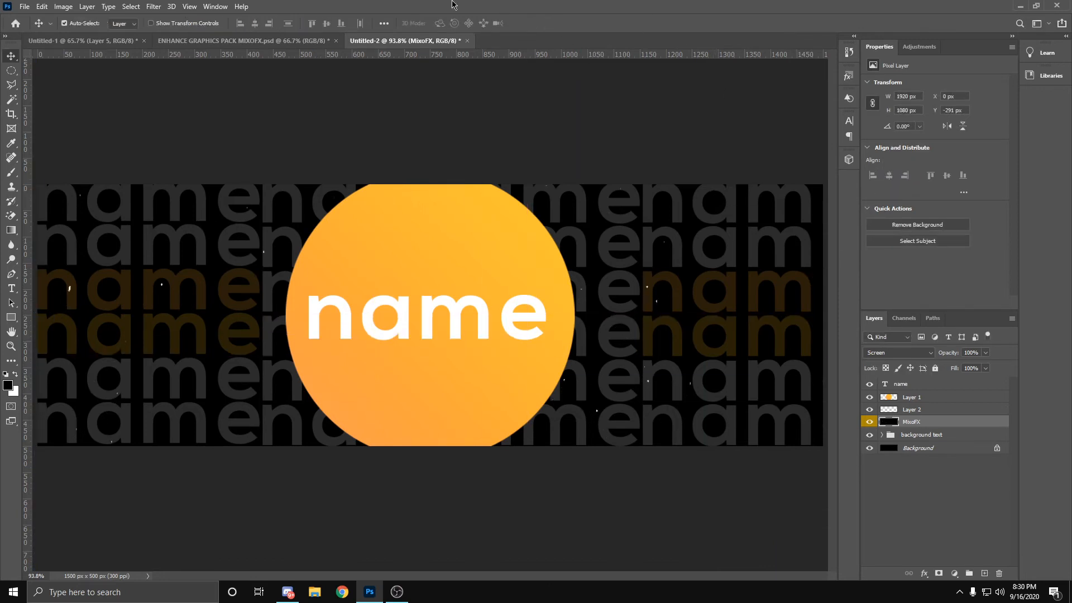
# Step: Hide the Particles group in ENHANCE GRAPHICS PACK MIXOFX.psd and expand the Grunge group down to its last textures
pyautogui.click(178, 40)
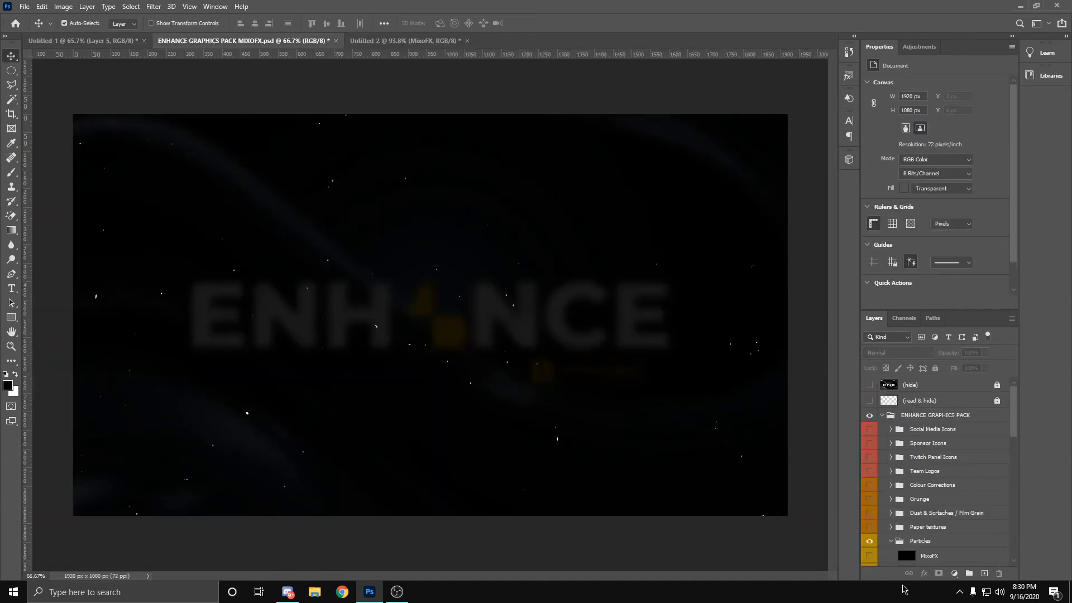
pyautogui.click(871, 540)
pyautogui.click(892, 512)
pyautogui.scroll(-2, 896, 512)
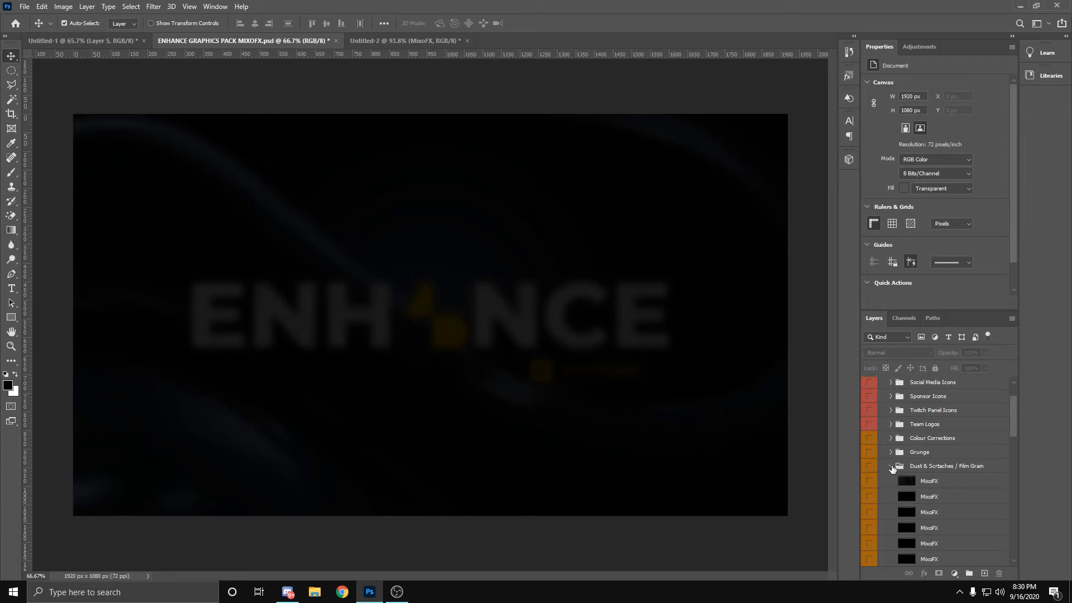
pyautogui.scroll(-3, 885, 509)
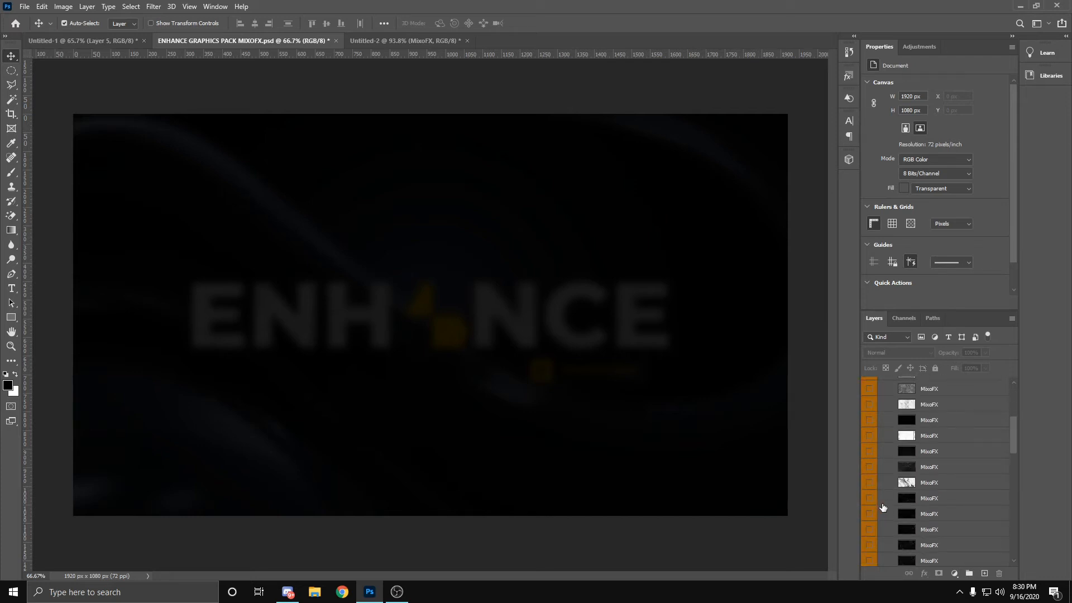
pyautogui.scroll(-2, 885, 507)
# Step: Preview the last Grunge textures one at a time and copy the dark speckled one, fourth from the end, into Untitled-2
pyautogui.click(870, 513)
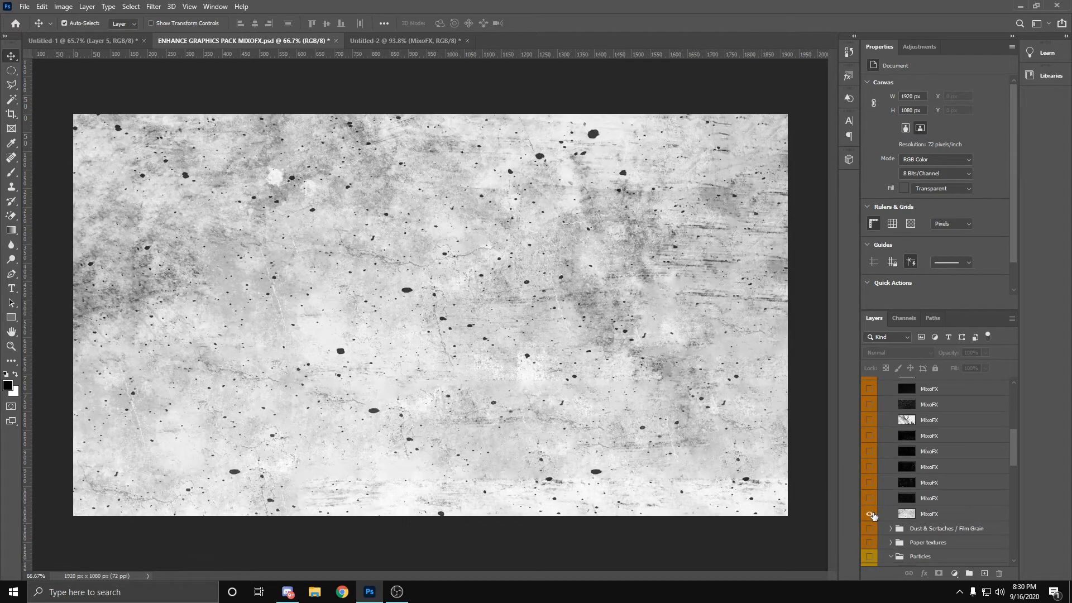
pyautogui.click(870, 513)
pyautogui.click(869, 498)
pyautogui.click(869, 498)
pyautogui.click(868, 482)
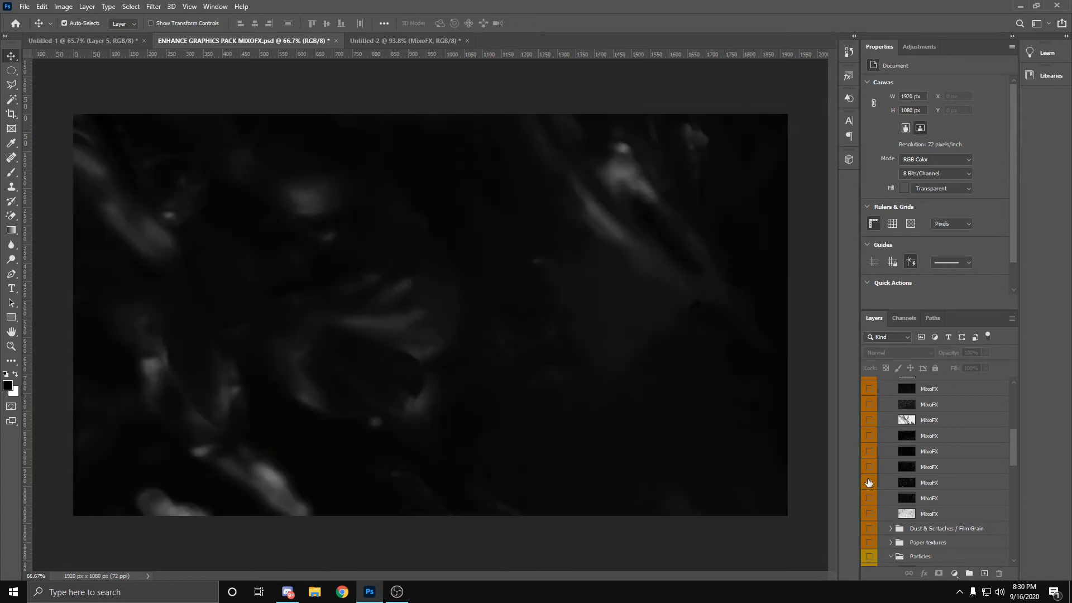
pyautogui.click(869, 482)
pyautogui.click(869, 467)
pyautogui.click(951, 470)
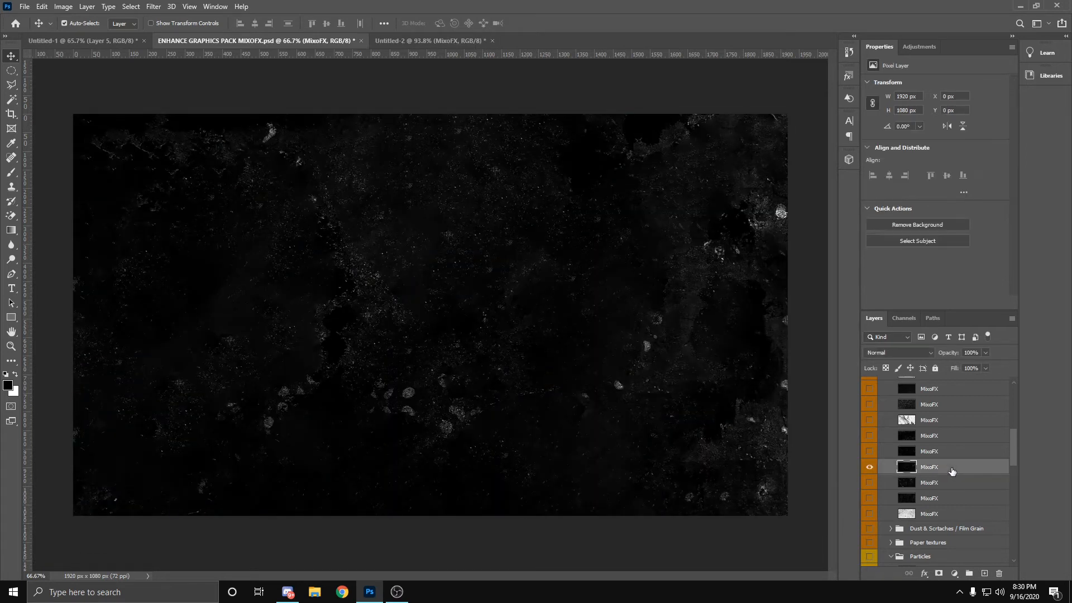
pyautogui.moveTo(953, 468); pyautogui.dragTo(293, 268)
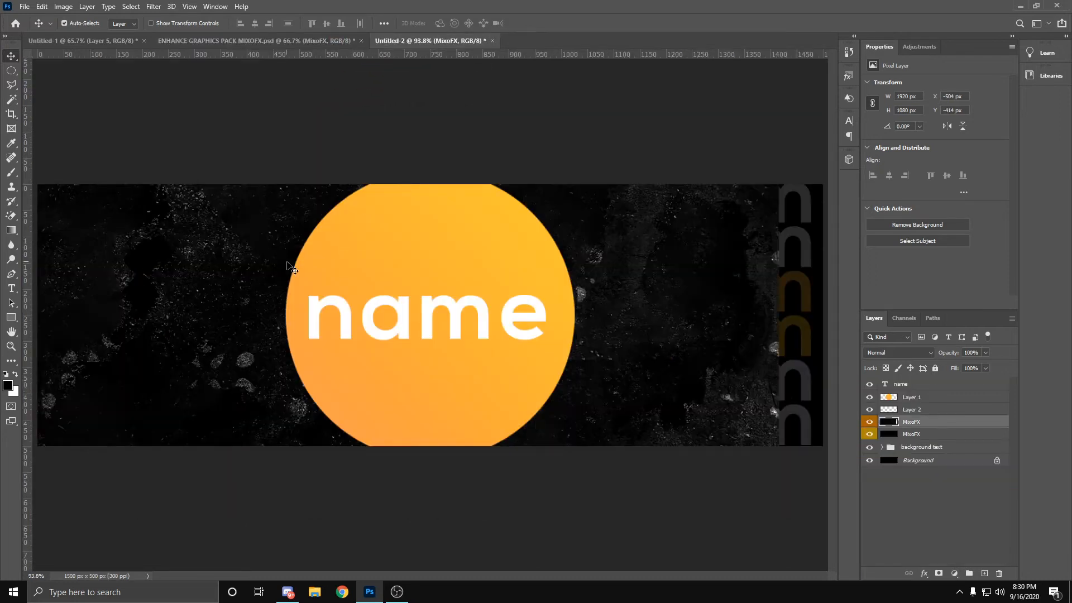
# Step: Place the grunge layer below the particle layer and move it to X -363 px, Y -364 px to fill the canvas
pyautogui.click(919, 433)
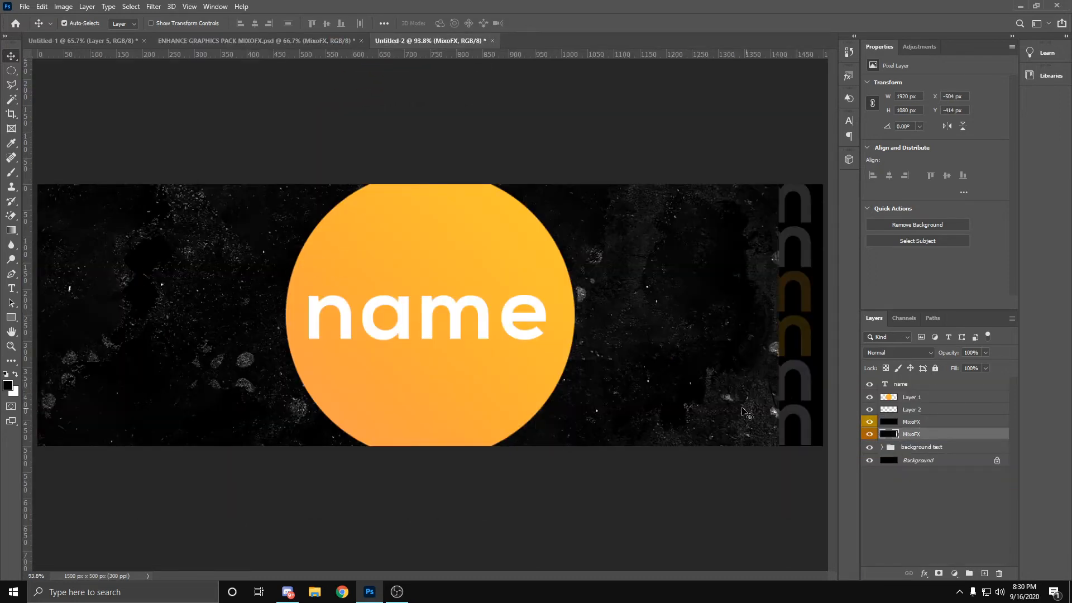
pyautogui.hotkey('ctrl', 't')
pyautogui.moveTo(756, 300); pyautogui.dragTo(828, 329)
pyautogui.click(553, 23)
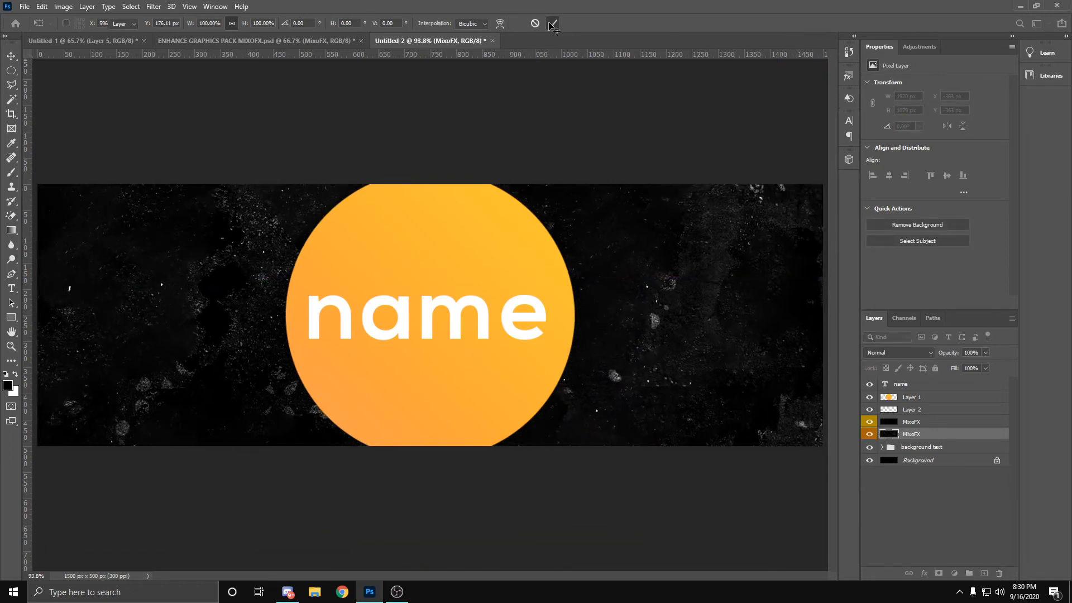
# Step: Lower the opacity of the grunge texture layer to 10%
pyautogui.click(986, 353)
pyautogui.moveTo(988, 366); pyautogui.dragTo(940, 368)
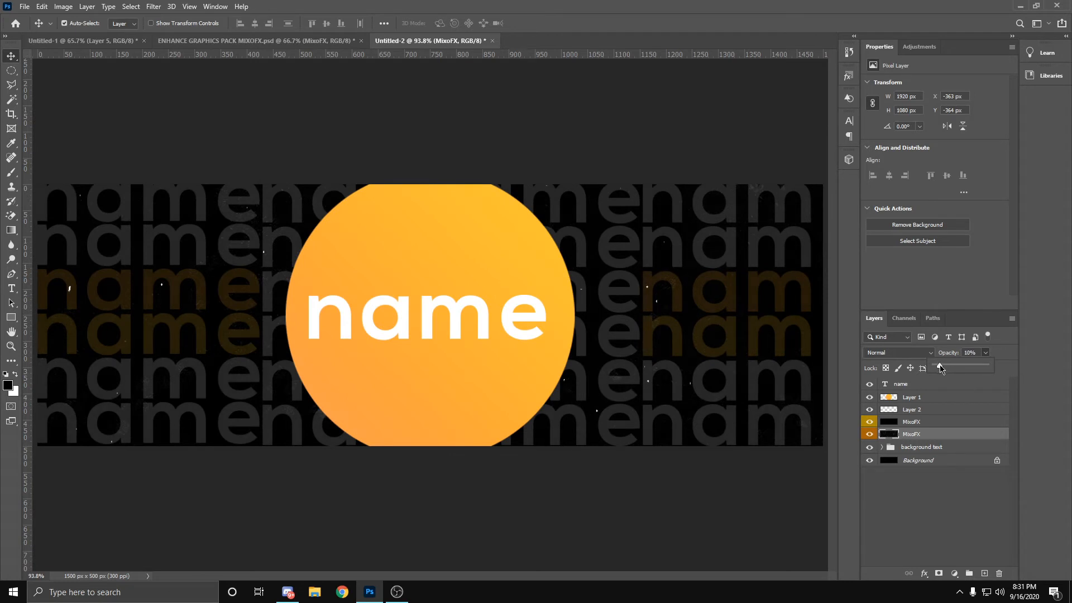
pyautogui.click(939, 524)
# Step: Select the particle layer, then in the graphics pack hide the used grunge texture and expand only the Dust & Scratches / Film Grain group
pyautogui.click(916, 422)
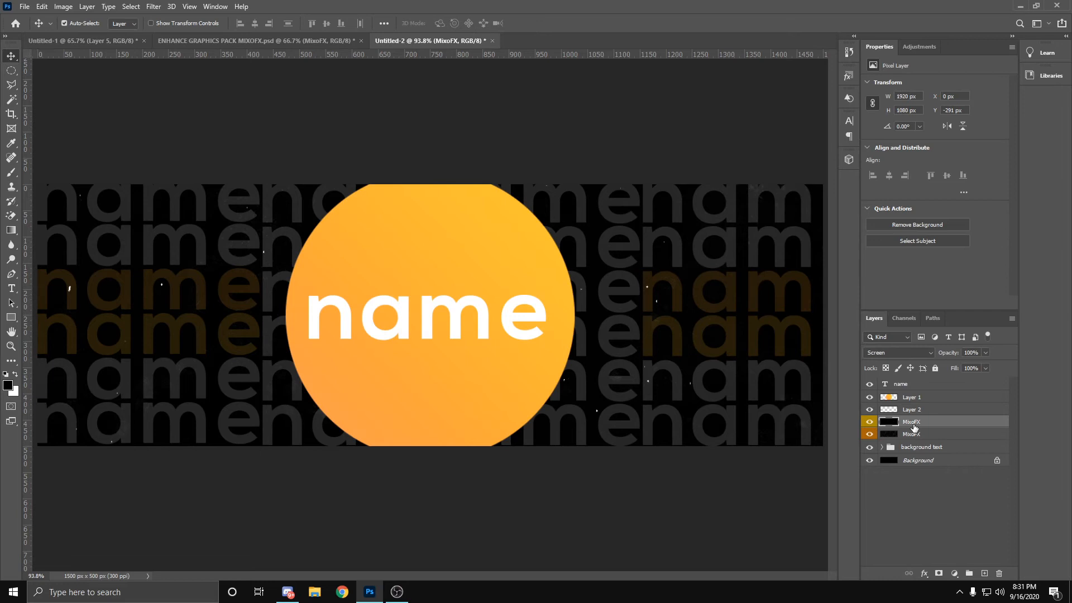
pyautogui.click(234, 41)
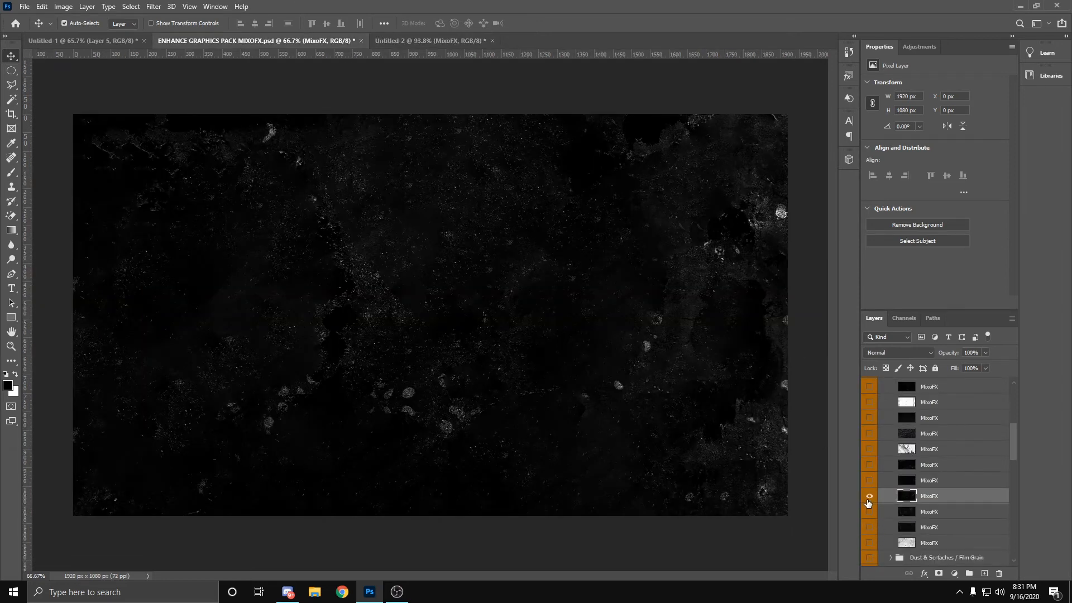
pyautogui.click(870, 496)
pyautogui.scroll(5, 892, 442)
pyautogui.click(890, 438)
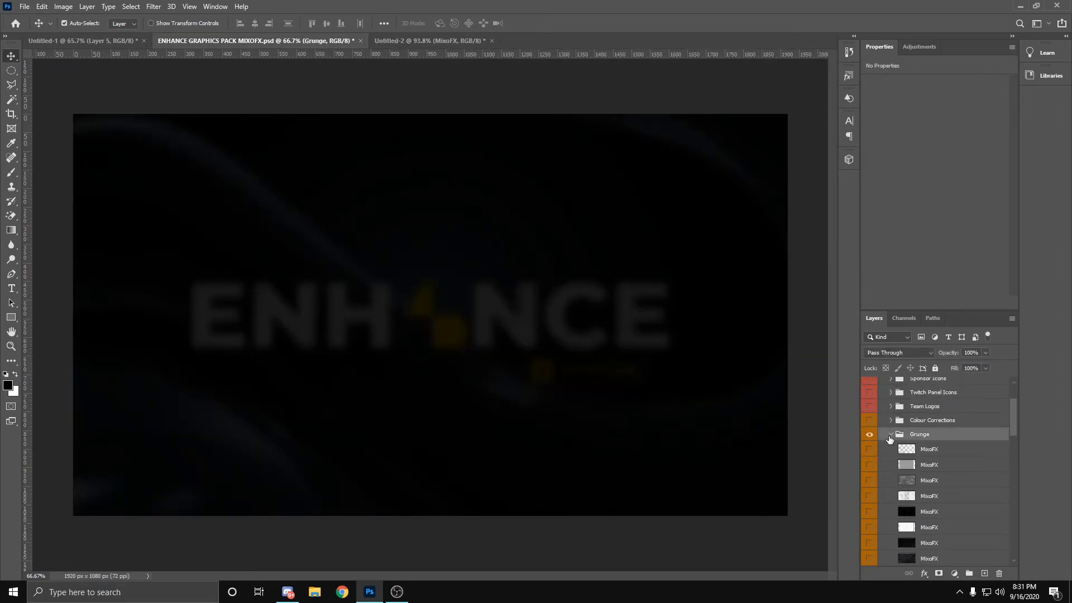
pyautogui.click(889, 437)
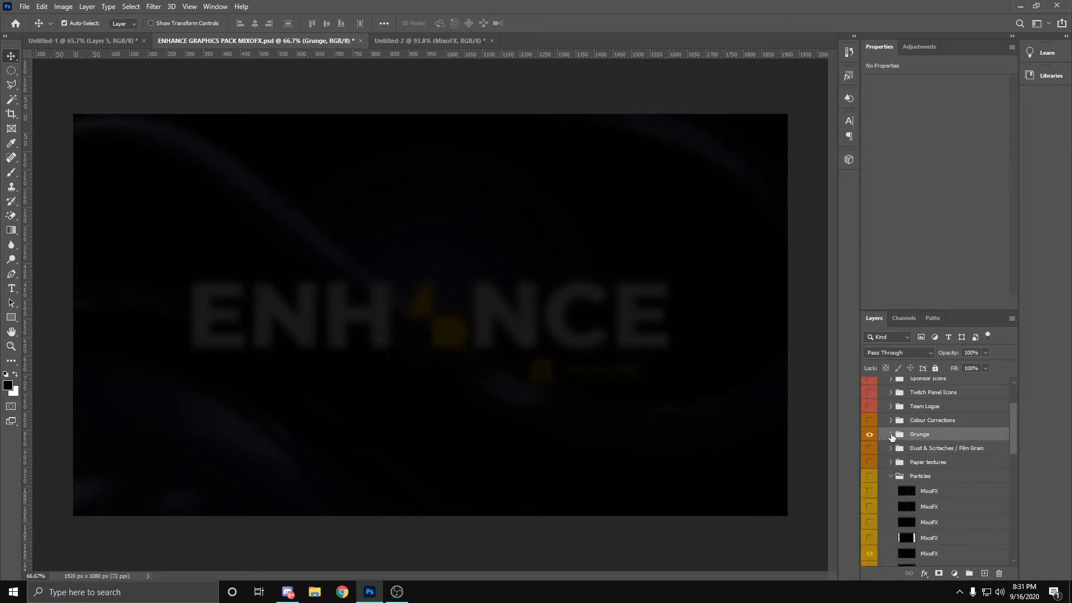
pyautogui.click(889, 462)
pyautogui.click(890, 461)
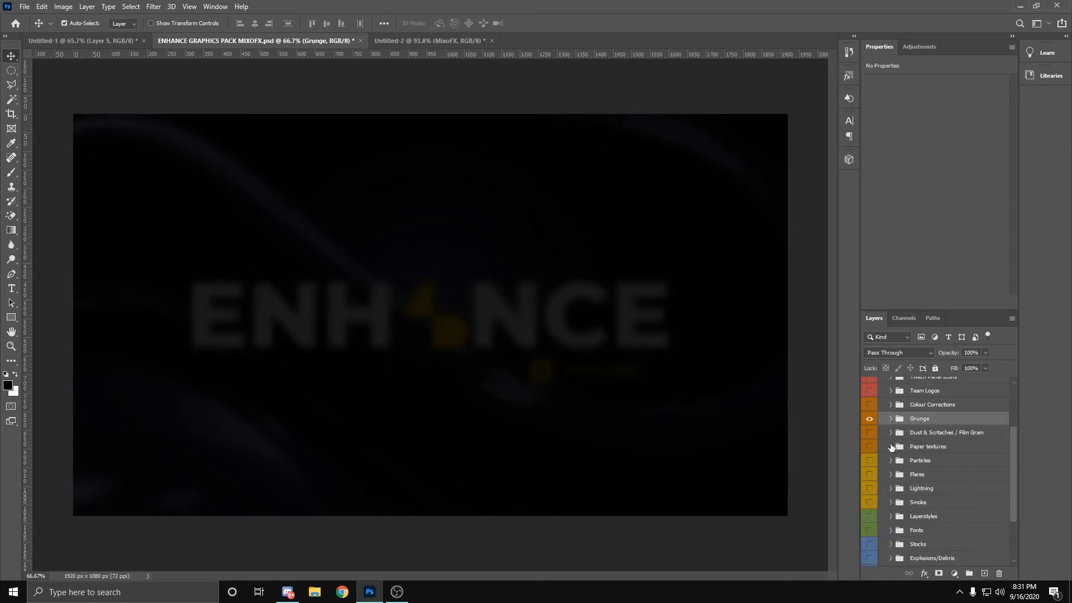
pyautogui.click(891, 433)
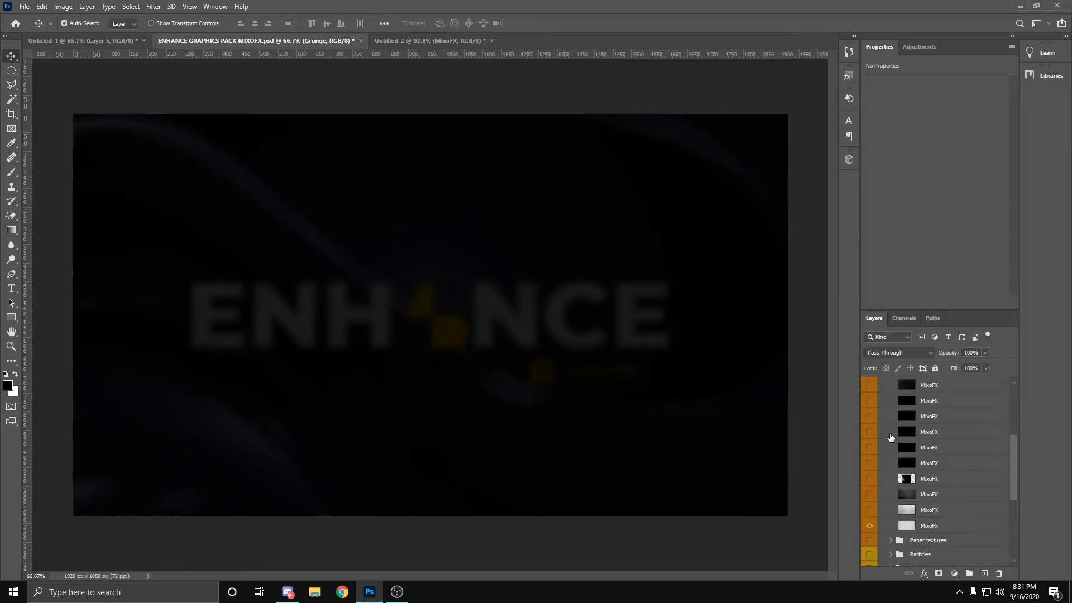
# Step: Preview the last two film grain textures and copy the light grey second-to-last one into Untitled-2 above the particle layer
pyautogui.click(872, 526)
pyautogui.click(872, 526)
pyautogui.click(872, 509)
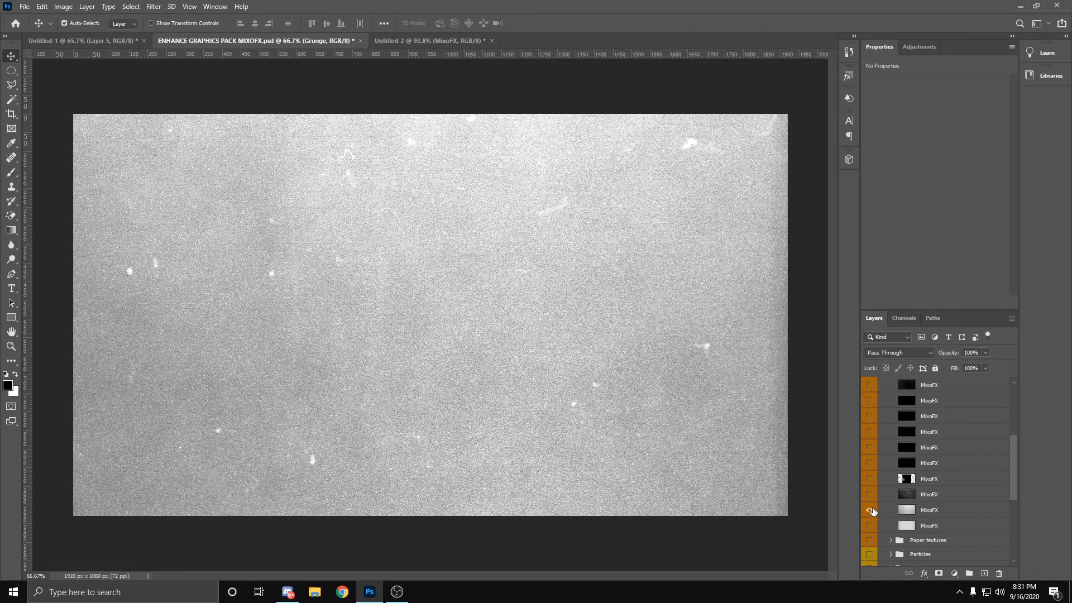
pyautogui.click(871, 511)
pyautogui.moveTo(926, 511); pyautogui.dragTo(173, 274)
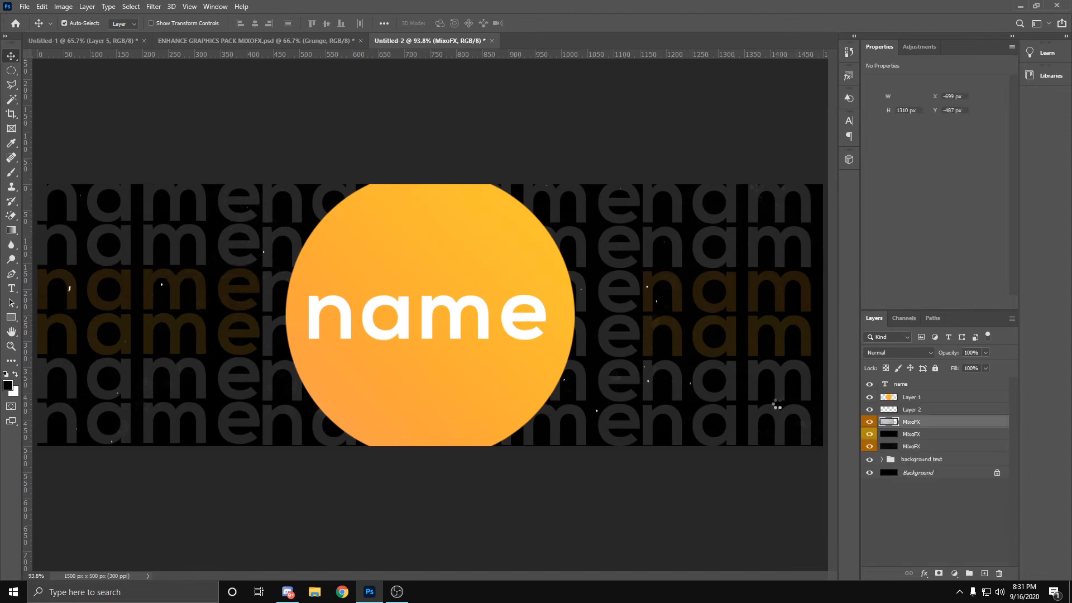
# Step: Move the film grain texture with Free Transform to X -405 px, Y -490 px so it covers the full header width
pyautogui.hotkey('ctrl', 't')
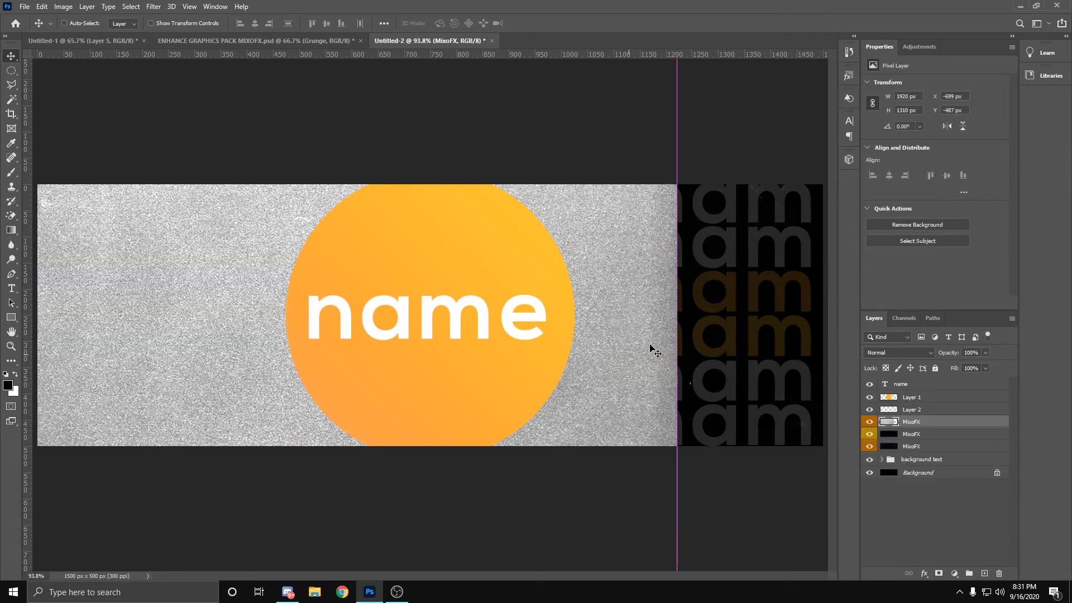
pyautogui.moveTo(651, 352); pyautogui.dragTo(769, 242)
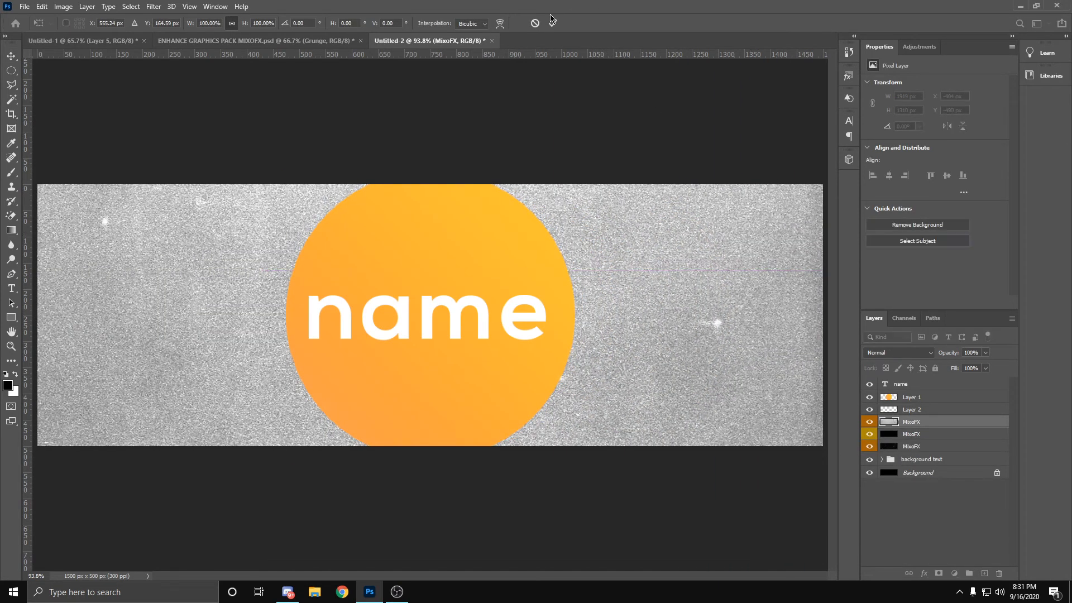
pyautogui.click(553, 23)
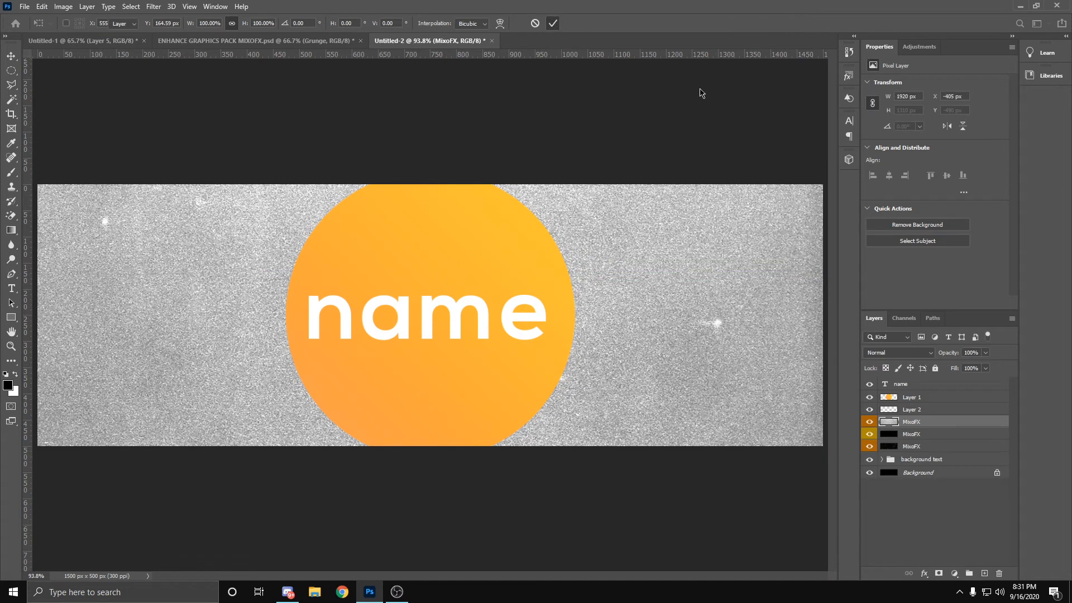
# Step: Lower the film grain layer's opacity to a faint grain over the background text, deselect it and check the finished reference header in Untitled-1
pyautogui.click(986, 352)
pyautogui.moveTo(966, 367); pyautogui.dragTo(941, 370)
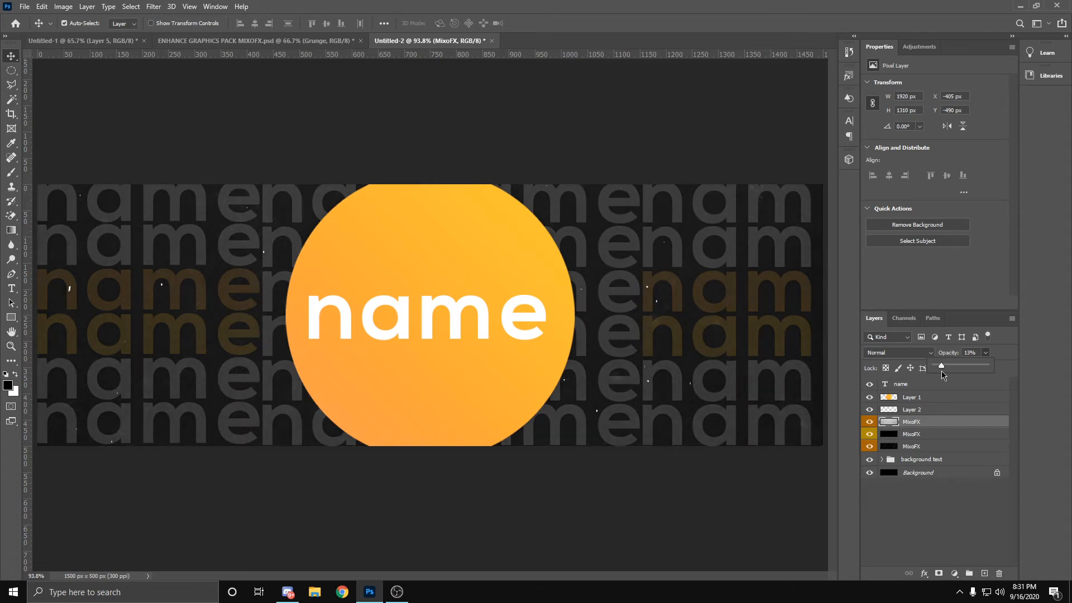
pyautogui.moveTo(941, 375); pyautogui.dragTo(940, 371)
pyautogui.click(954, 543)
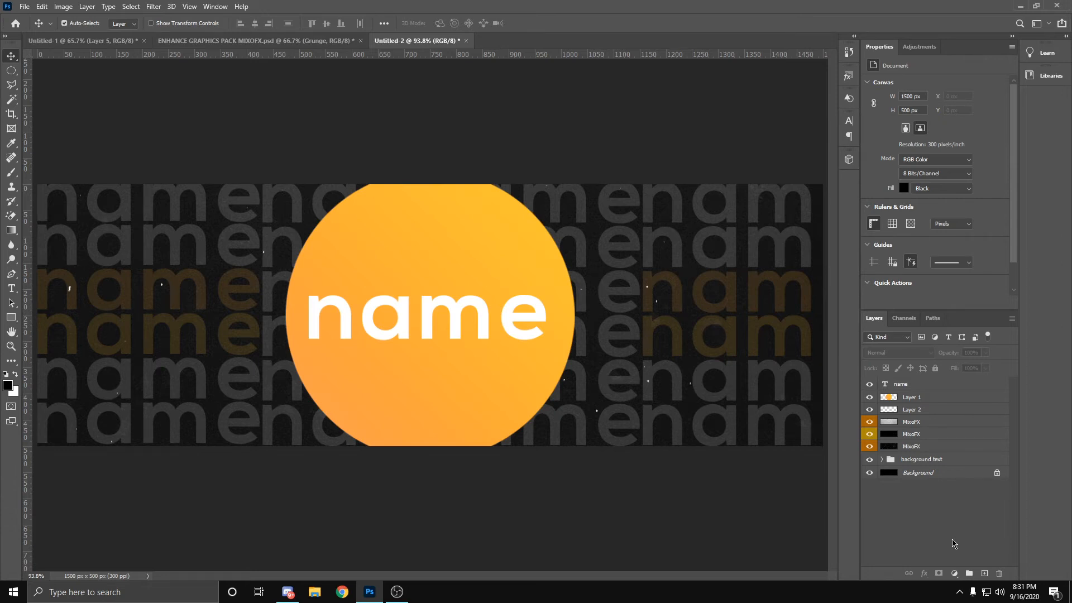
pyautogui.click(83, 41)
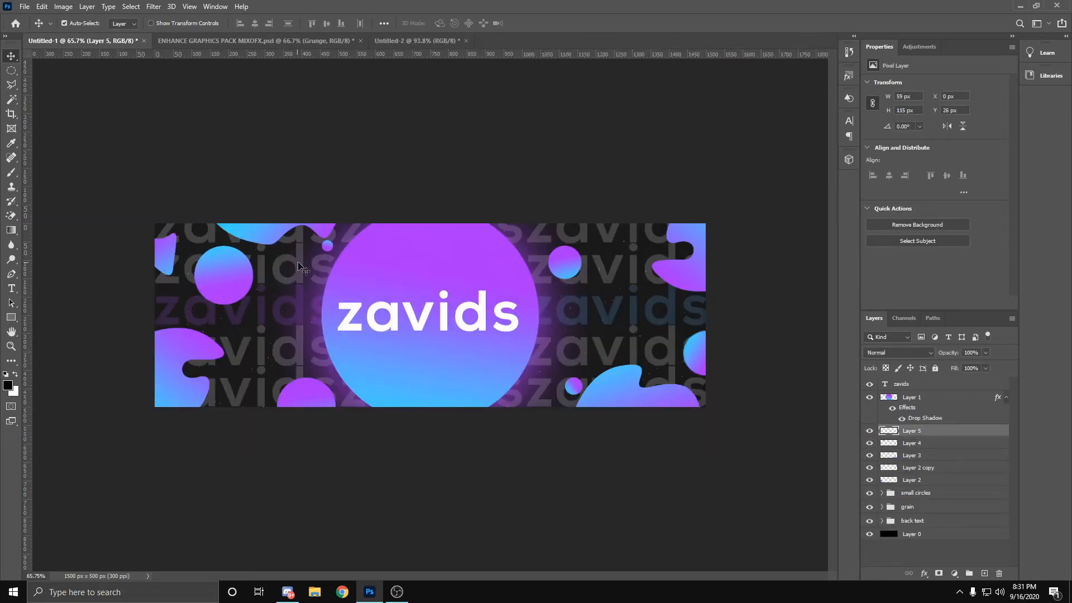
pyautogui.click(412, 42)
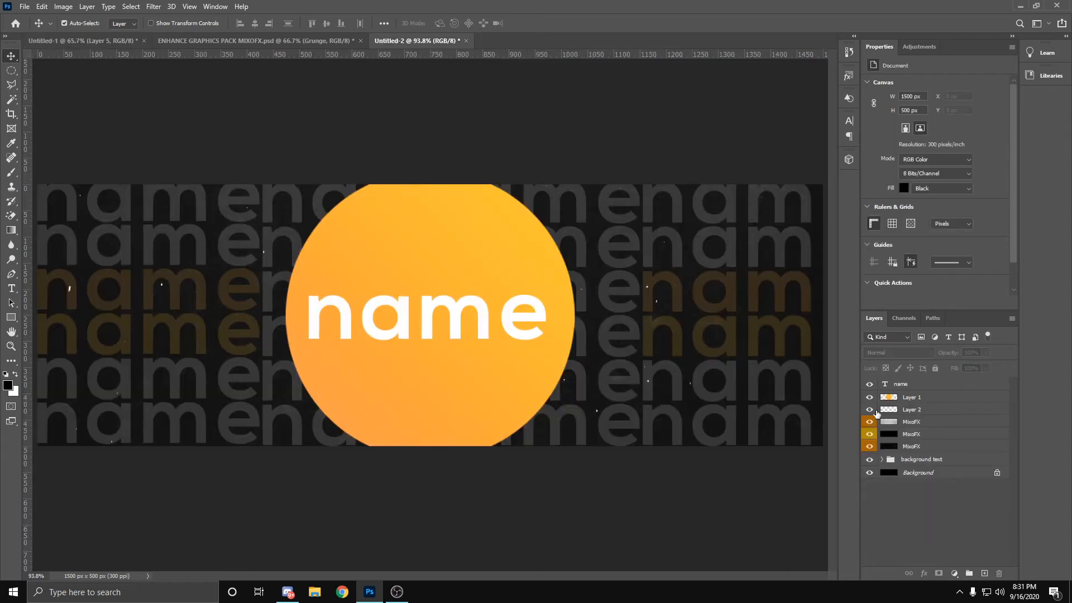
# Step: Group the three MixoFX texture layers and rename the group "grain"
pyautogui.click(921, 422)
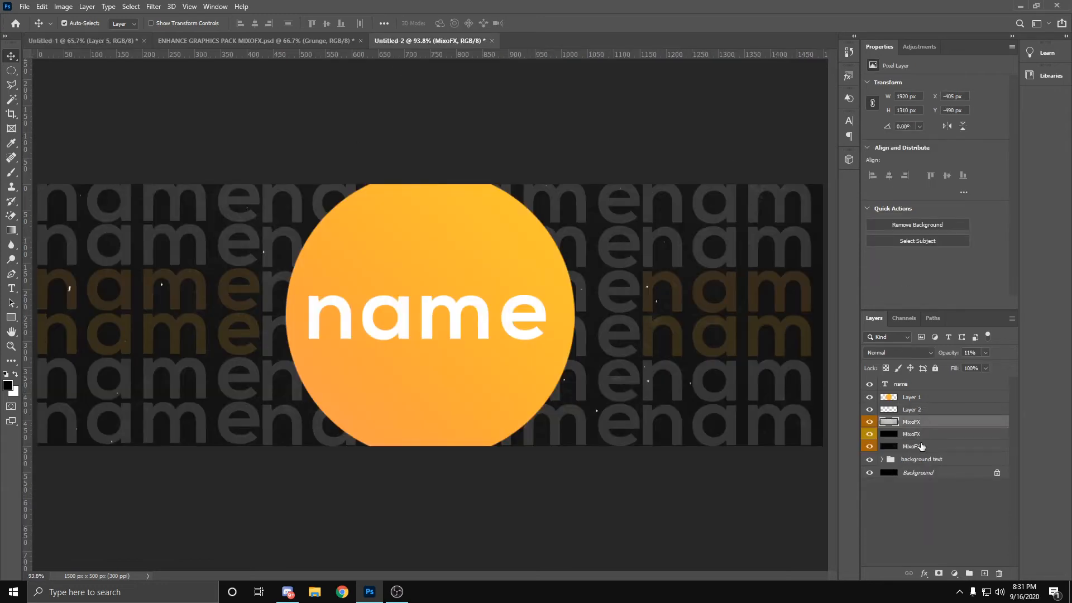
pyautogui.keyDown('shift'); pyautogui.click(918, 449); pyautogui.keyUp('shift')
pyautogui.click(969, 573)
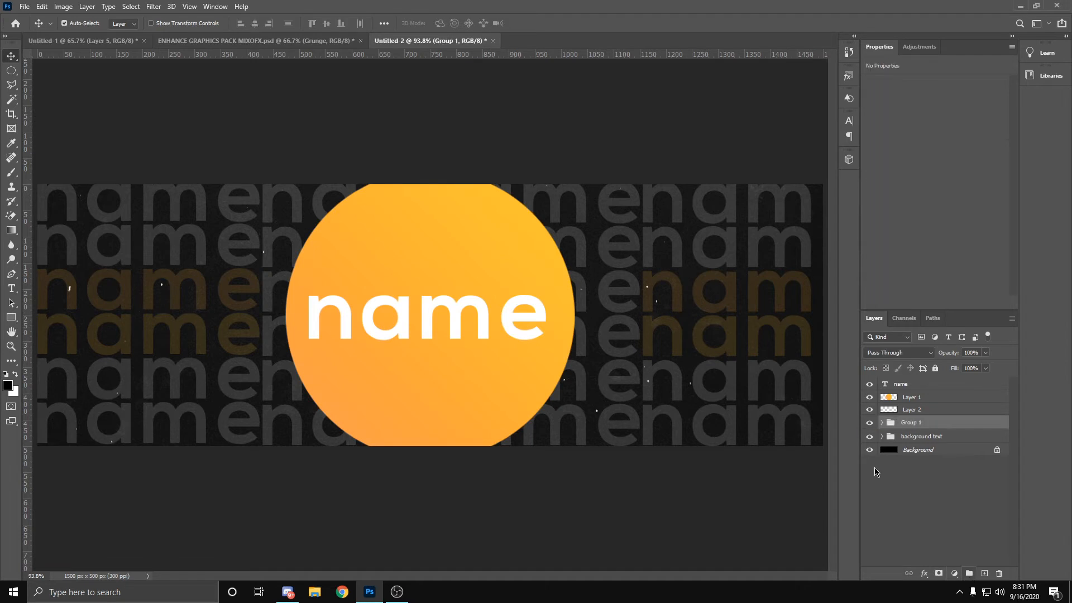
pyautogui.doubleClick(906, 422)
pyautogui.press('BackSpace')
pyautogui.write('grain')
pyautogui.press('Return')
# Step: On Layer 2, start a Pen tool path just outside the header's left edge and undo the trial curve points
pyautogui.click(912, 410)
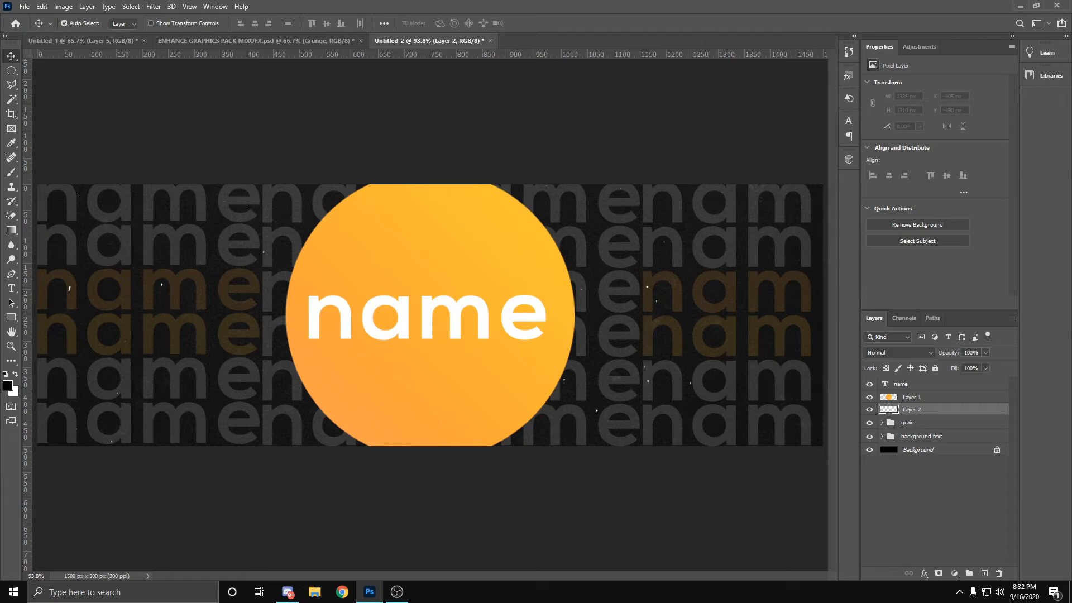
pyautogui.click(11, 288)
pyautogui.click(11, 274)
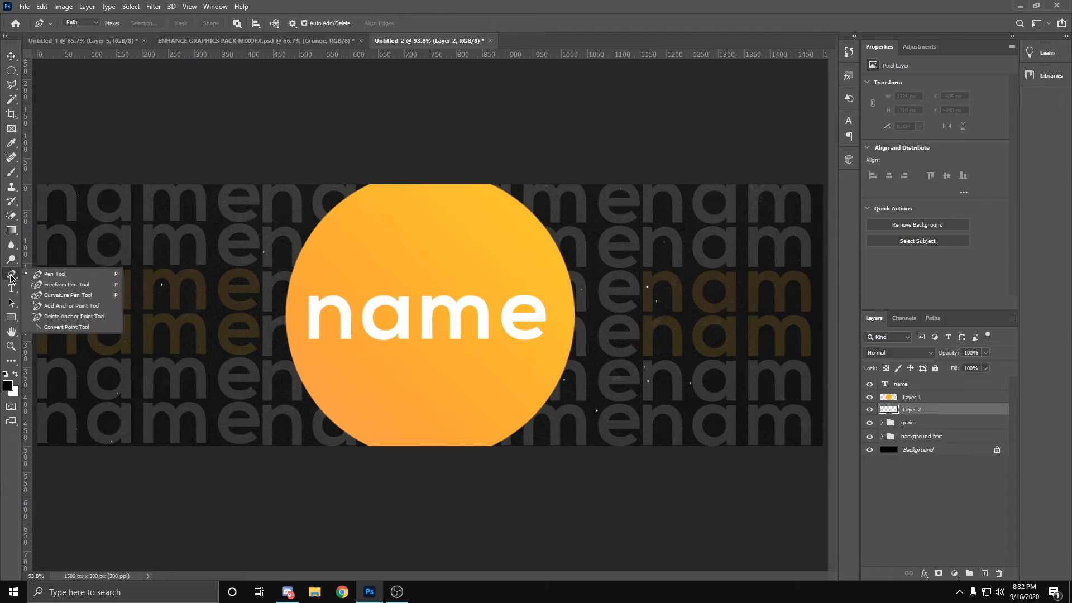
pyautogui.click(69, 273)
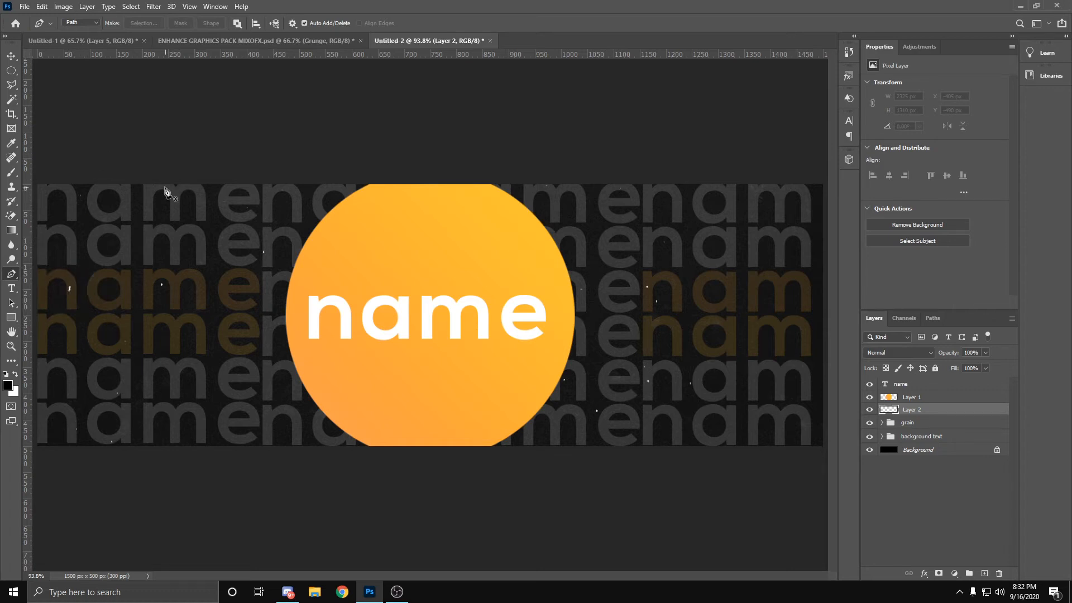
pyautogui.press('z')
pyautogui.moveTo(149, 185); pyautogui.dragTo(149, 185)
pyautogui.press('p')
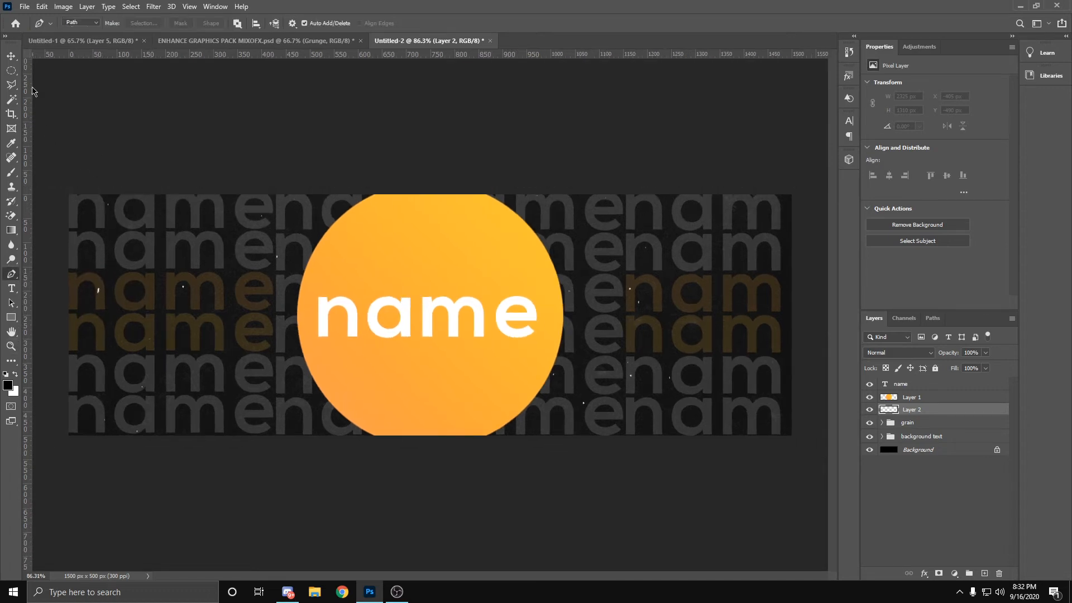
pyautogui.click(61, 229)
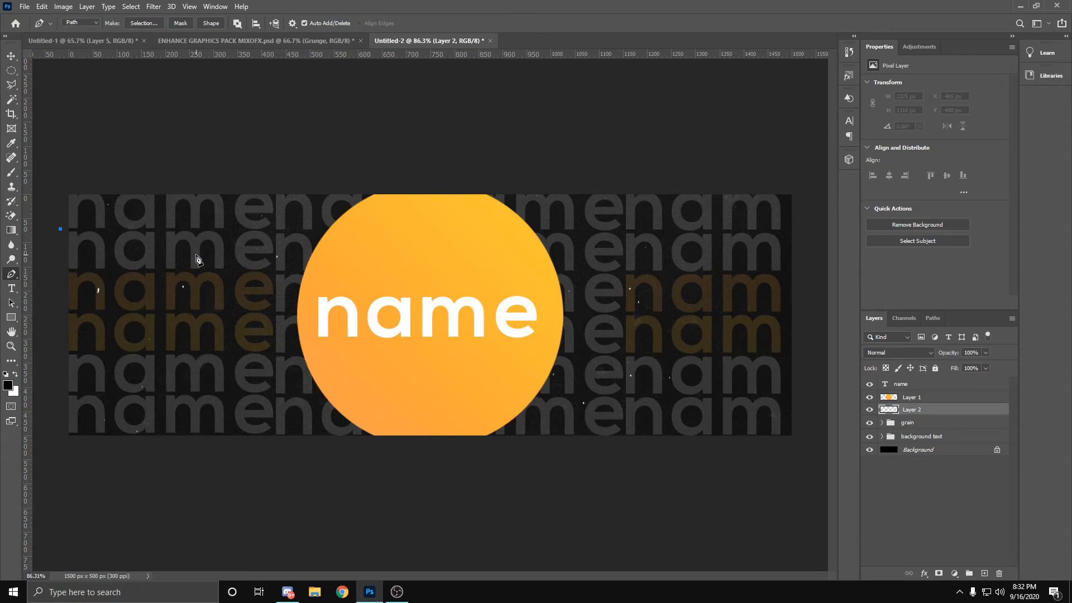
pyautogui.click(107, 243)
pyautogui.moveTo(114, 278); pyautogui.dragTo(105, 294)
pyautogui.hotkey('ctrl', 'z')
pyautogui.hotkey('ctrl', 'z')
# Step: Continue the path as a curved blob with pointed drips over the header's left edge, about 148 x 236 px, and close it
pyautogui.moveTo(109, 239); pyautogui.dragTo(49, 232)
pyautogui.moveTo(88, 316); pyautogui.dragTo(50, 265)
pyautogui.click(77, 329)
pyautogui.moveTo(78, 336); pyautogui.dragTo(45, 286)
pyautogui.click(46, 309)
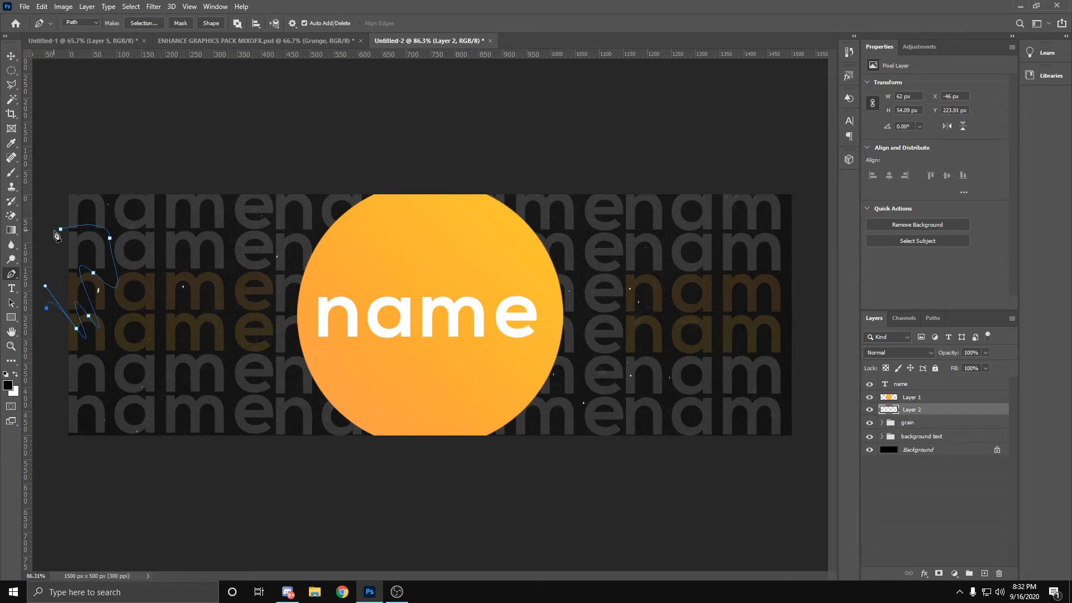
pyautogui.click(61, 234)
# Step: Turn the dripping path into a selection with 0 px feather, fill it with the orange-yellow linear gradient and deselect
pyautogui.rightClick(85, 227)
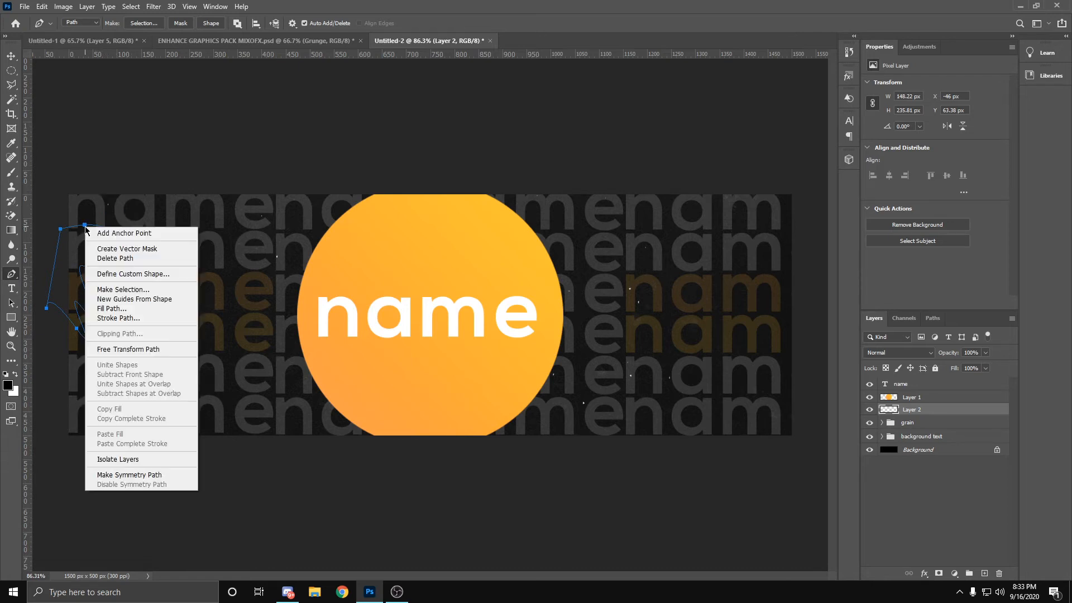
pyautogui.click(136, 289)
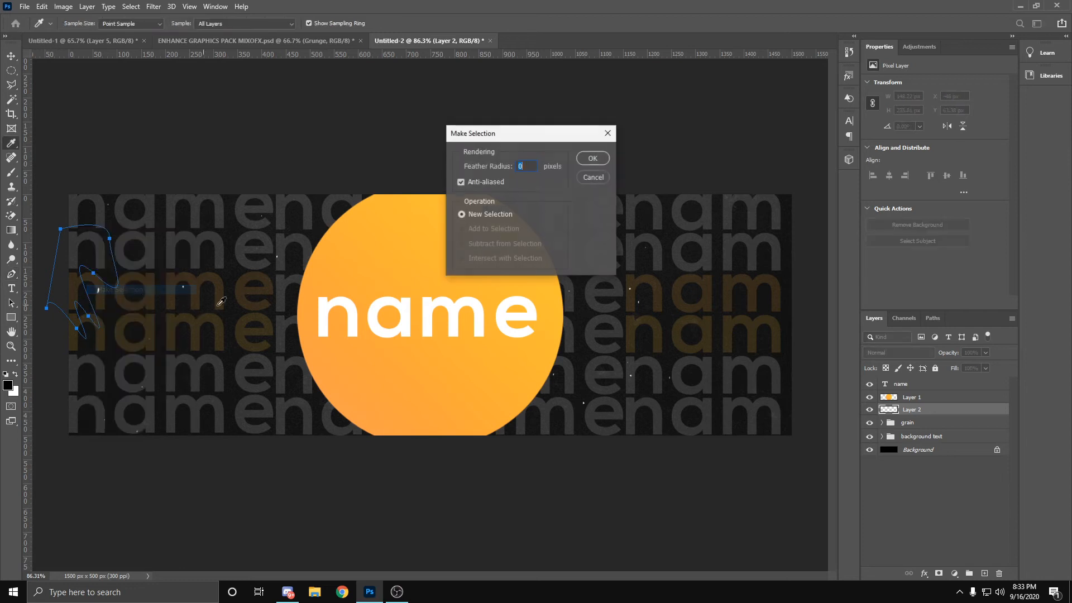
pyautogui.click(592, 159)
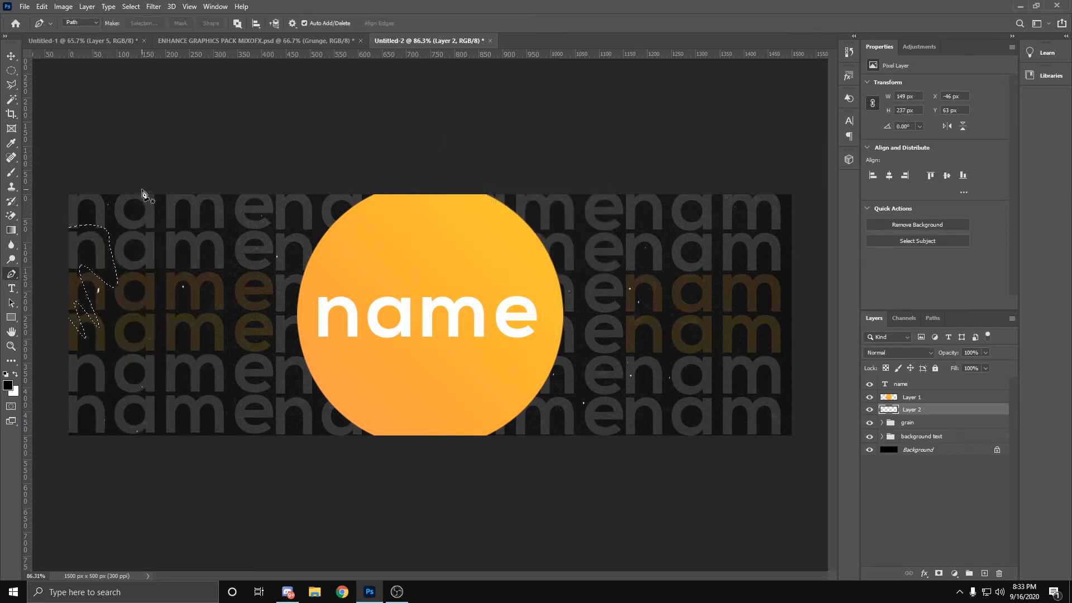
pyautogui.press('g')
pyautogui.moveTo(95, 197); pyautogui.dragTo(50, 360)
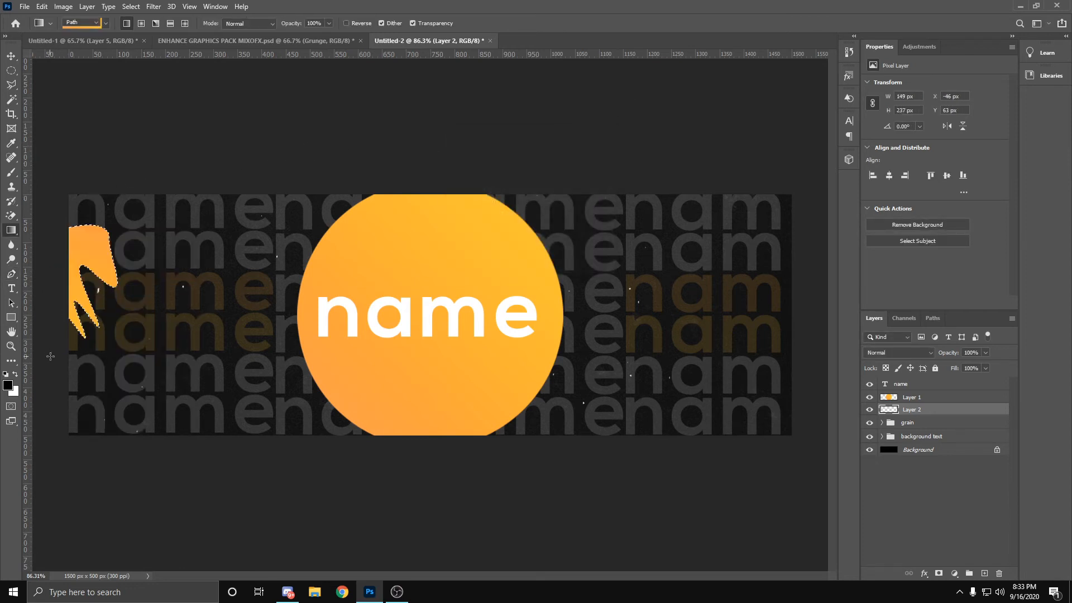
pyautogui.press('p')
pyautogui.hotkey('ctrl', 'd')
pyautogui.hotkey('ctrl', 'f')
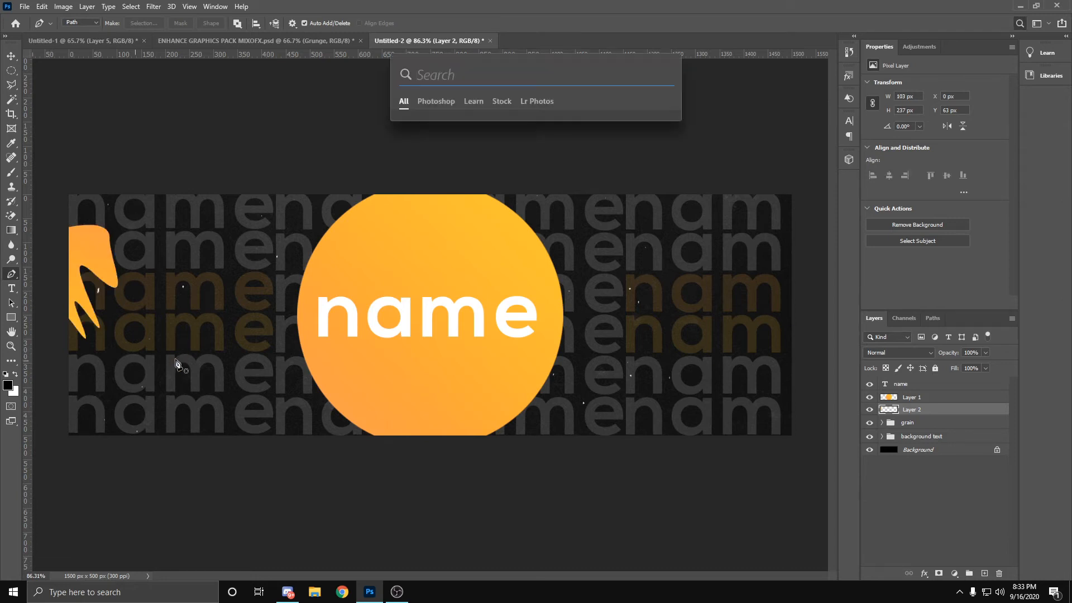
pyautogui.click(351, 85)
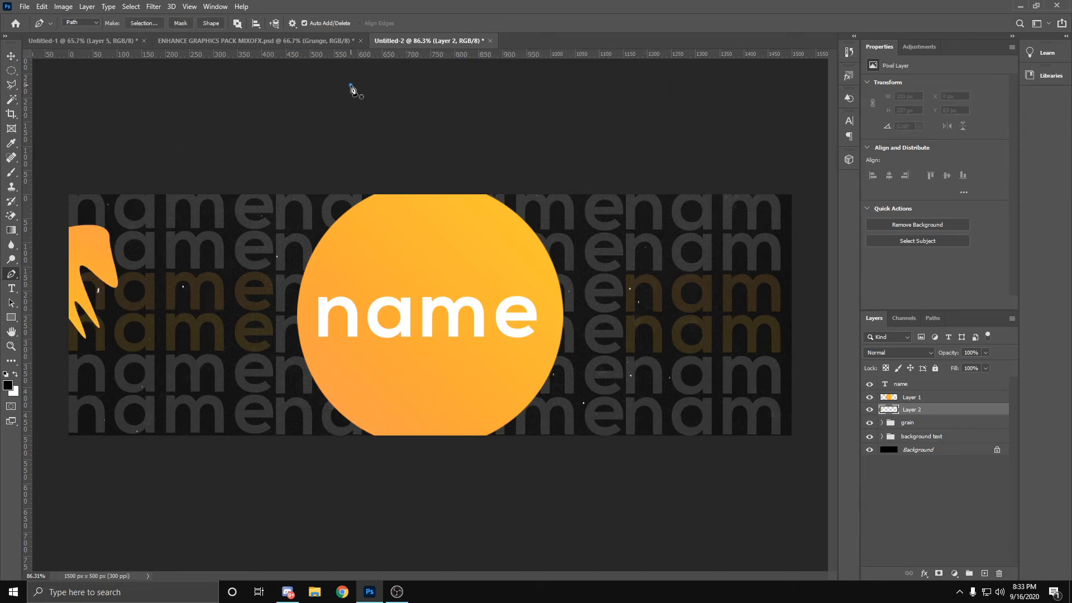
pyautogui.hotkey('ctrl', 'z')
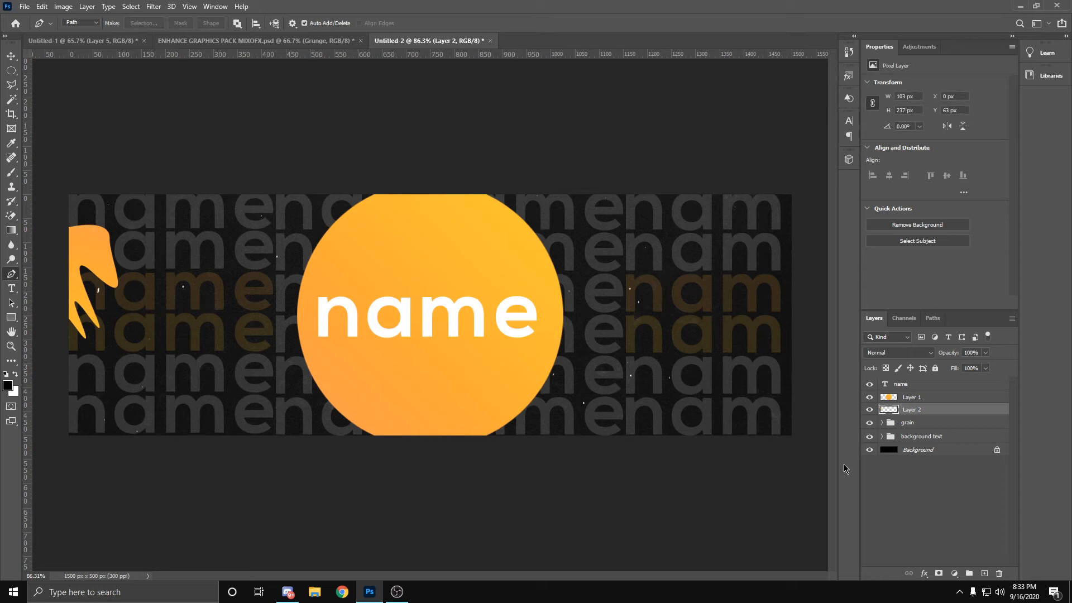
# Step: Hide Layer 2, add a new layer and draw a closed, two-lobed Pen path about 132 x 224 px across the header's left edge
pyautogui.click(869, 411)
pyautogui.click(985, 573)
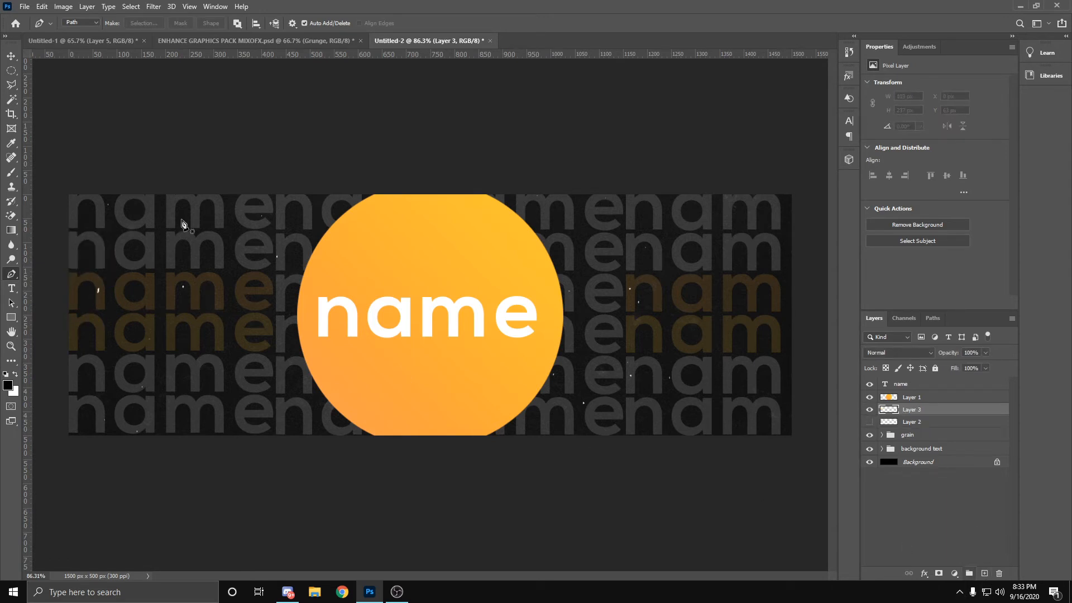
pyautogui.click(60, 247)
pyautogui.moveTo(108, 273); pyautogui.dragTo(52, 321)
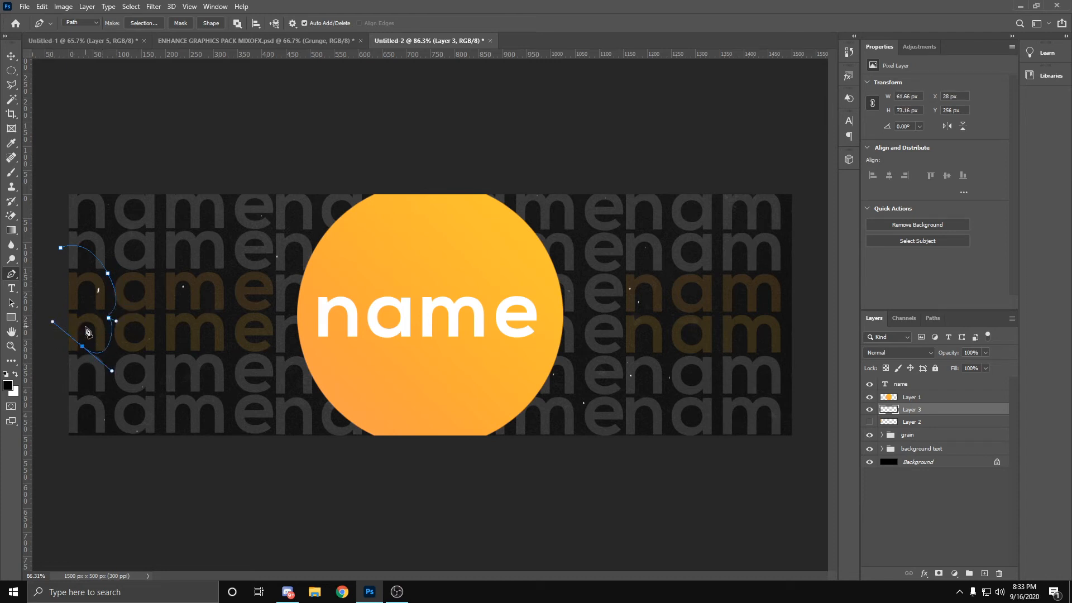
pyautogui.click(60, 248)
pyautogui.click(93, 253)
# Step: Convert the two-lobed path to a selection with 0 px feather, fill it diagonally with the orange-yellow gradient and deselect
pyautogui.rightClick(96, 257)
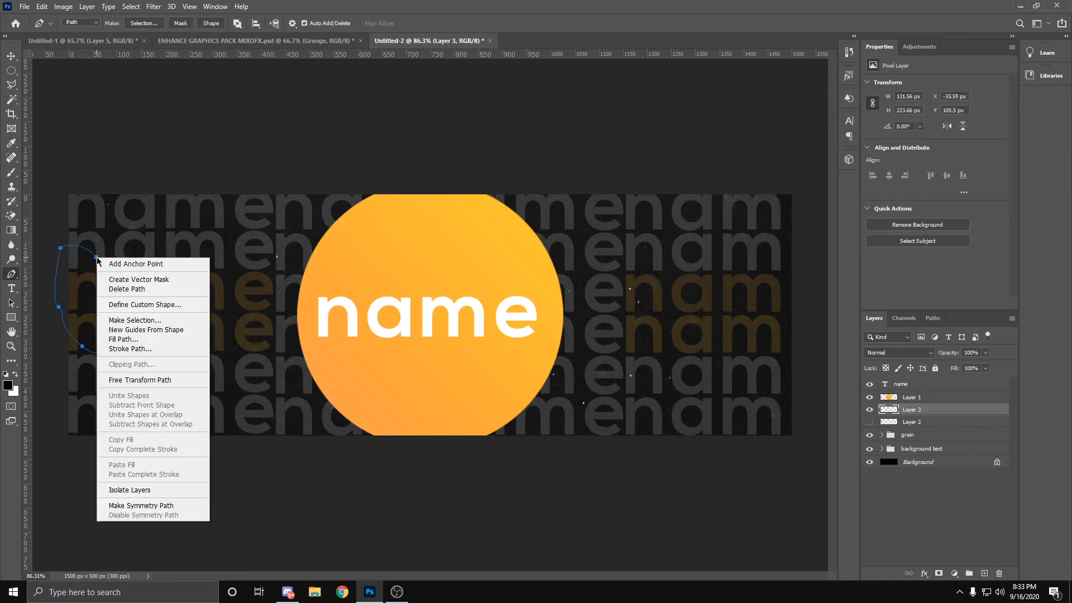
pyautogui.click(131, 321)
pyautogui.click(593, 158)
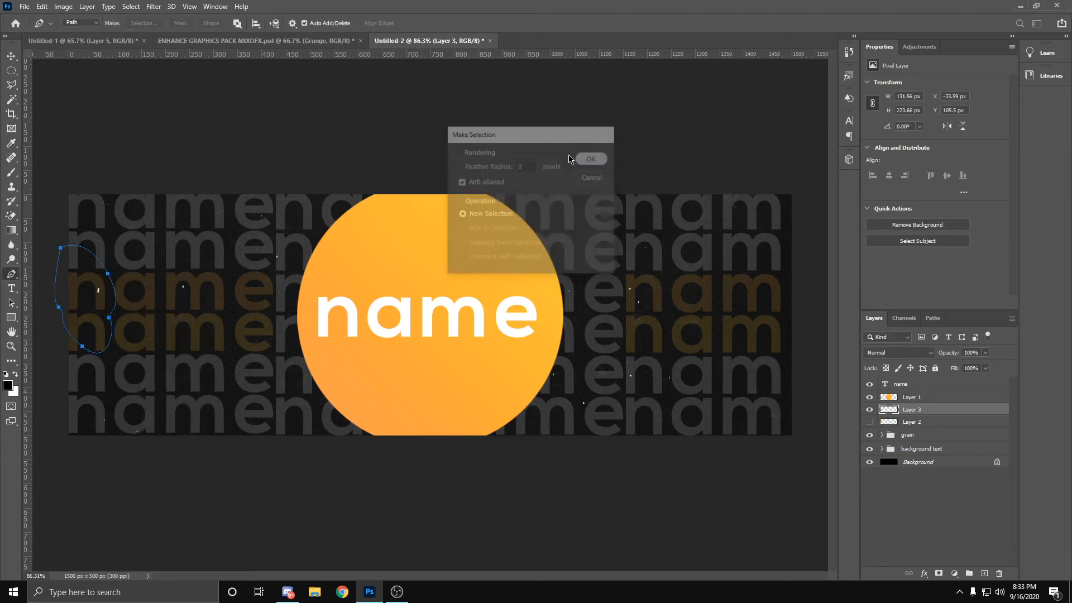
pyautogui.press('g')
pyautogui.moveTo(52, 359); pyautogui.dragTo(156, 229)
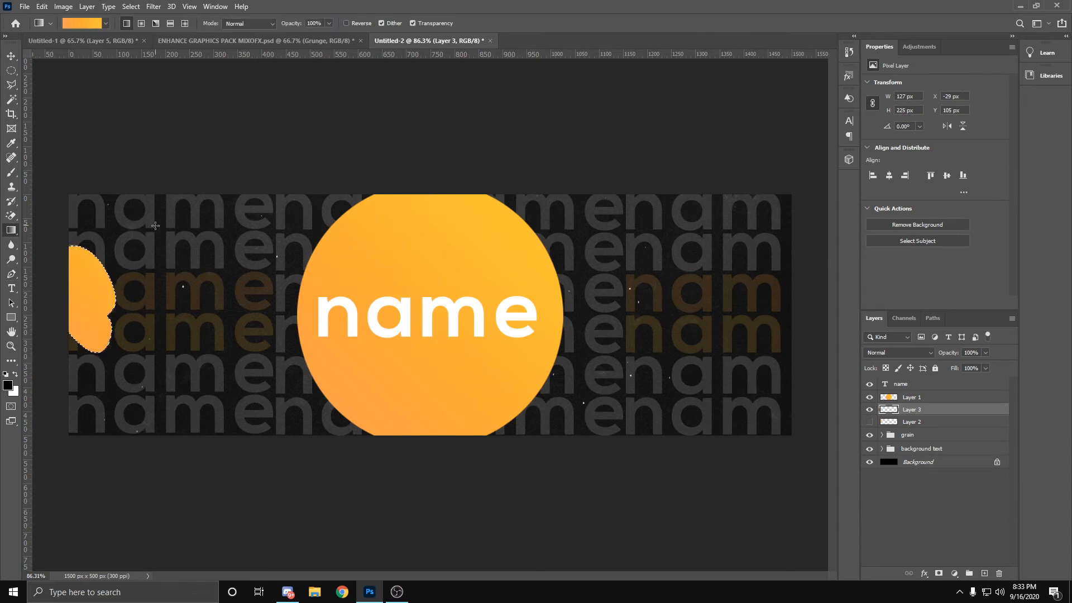
pyautogui.hotkey('ctrl', 'd')
# Step: Move the two-lobed blob partly off the header's left edge with Free Transform, to X -49 px, Y 93 px
pyautogui.hotkey('ctrl', 't')
pyautogui.moveTo(90, 269); pyautogui.dragTo(65, 262)
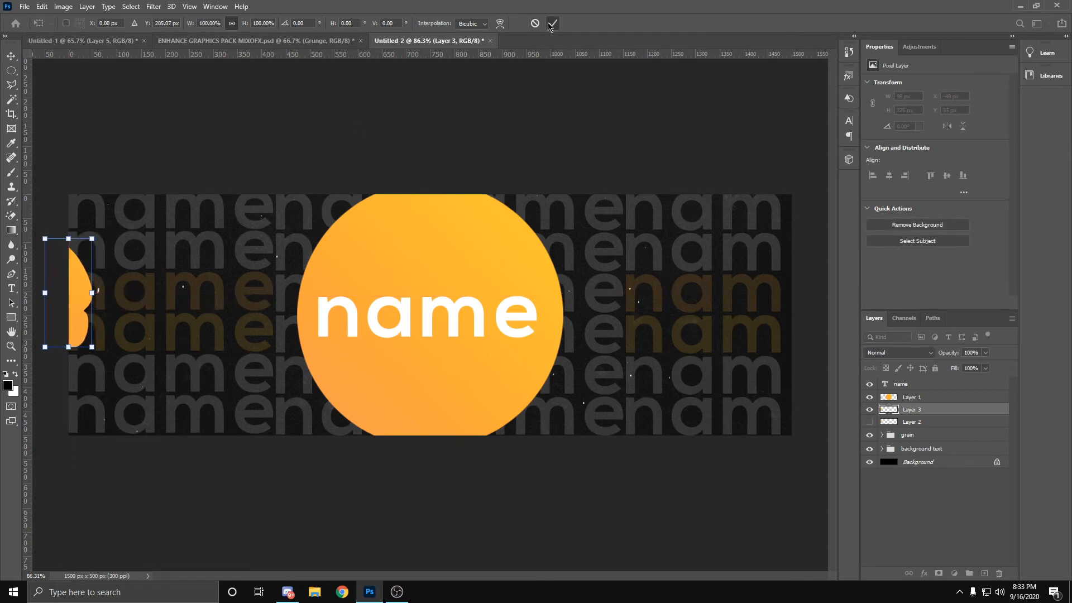
pyautogui.click(551, 24)
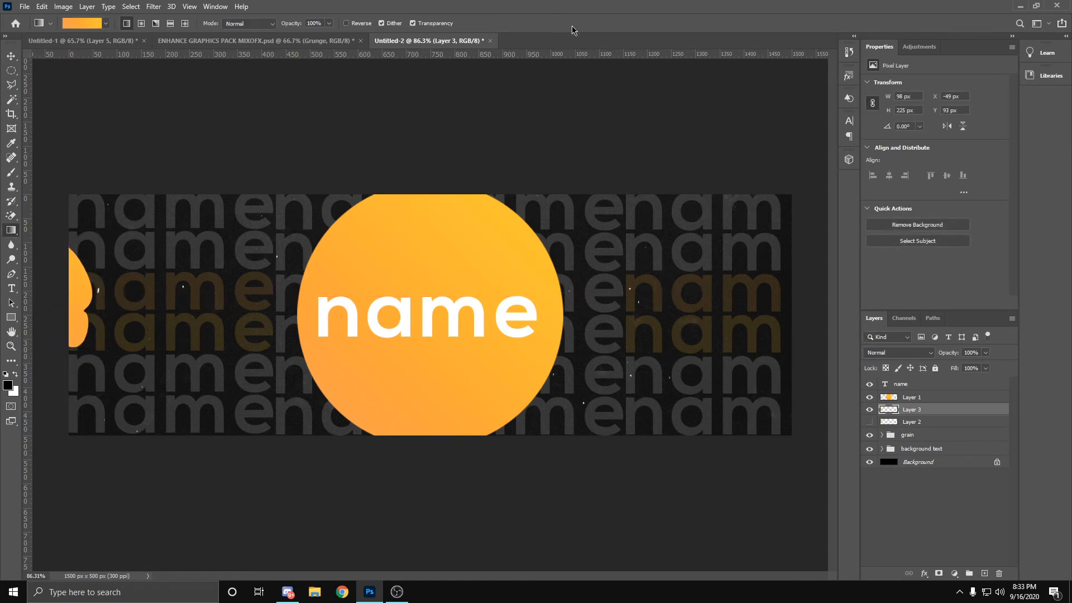
# Step: Add a new layer and draw a closed, wavy Pen path about 345 x 144 px over the header's lower edge, left of the circle
pyautogui.click(984, 573)
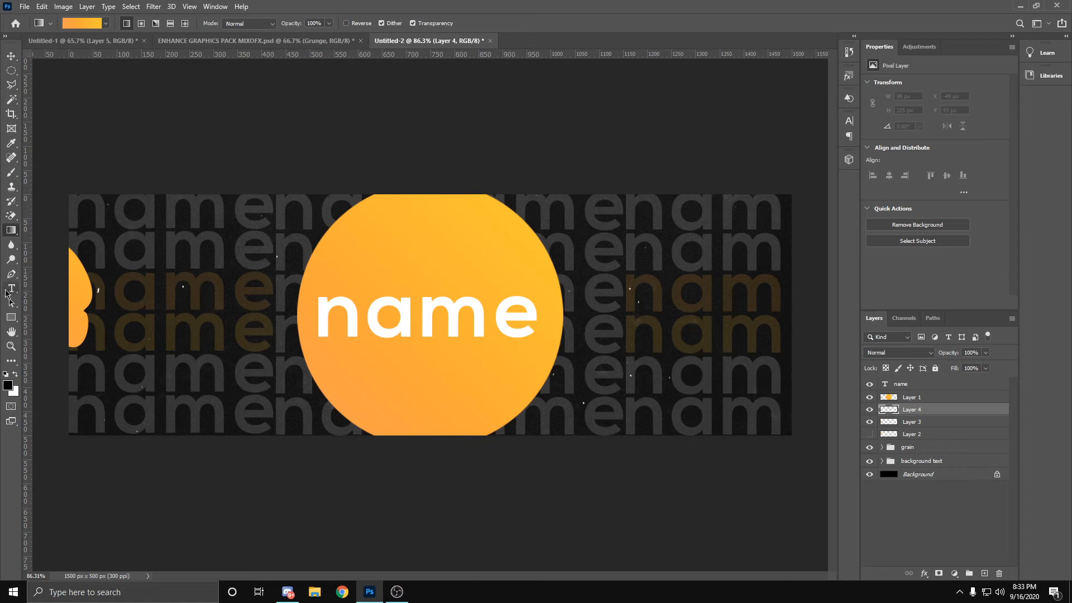
pyautogui.click(11, 273)
pyautogui.click(107, 447)
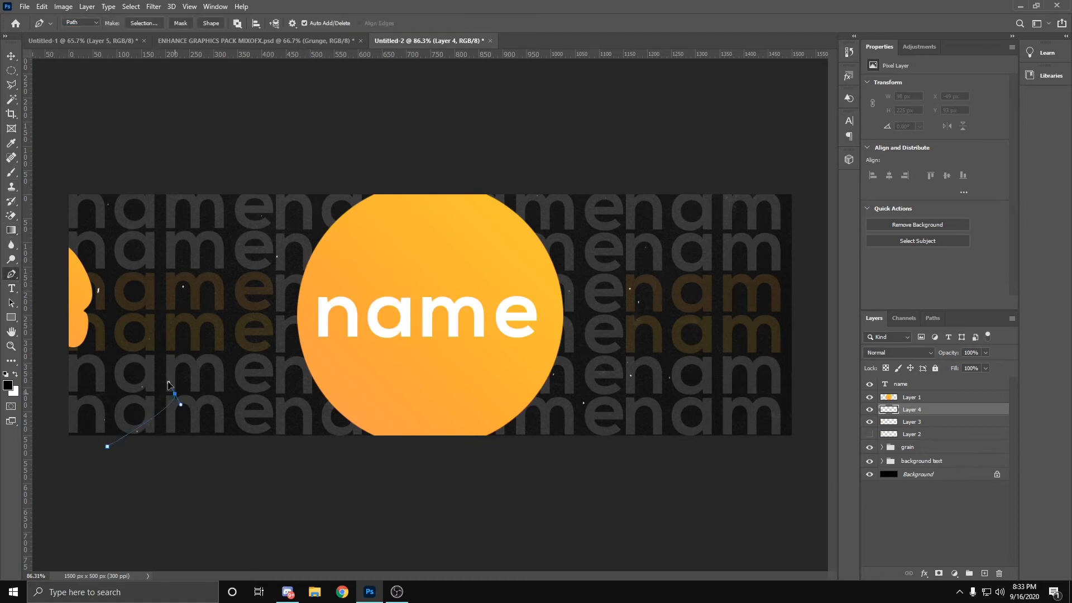
pyautogui.moveTo(175, 394); pyautogui.dragTo(218, 374)
pyautogui.moveTo(263, 408); pyautogui.dragTo(228, 449)
pyautogui.click(109, 449)
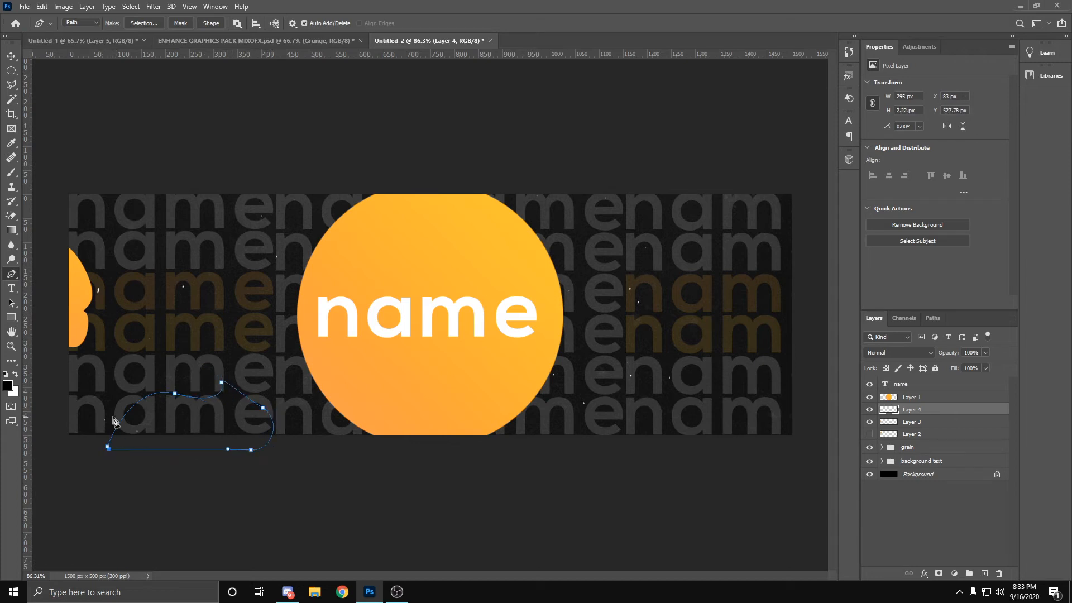
# Step: Make a 0 px feather selection from the wavy path, fill it upward with the orange-yellow gradient and deselect
pyautogui.rightClick(106, 445)
pyautogui.rightClick(124, 412)
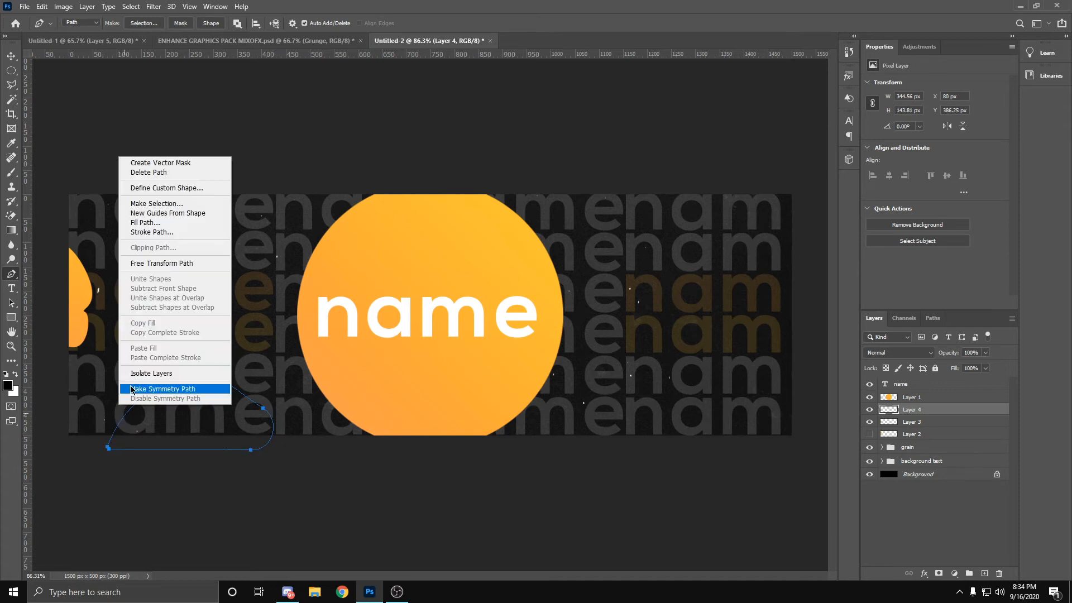
pyautogui.click(157, 204)
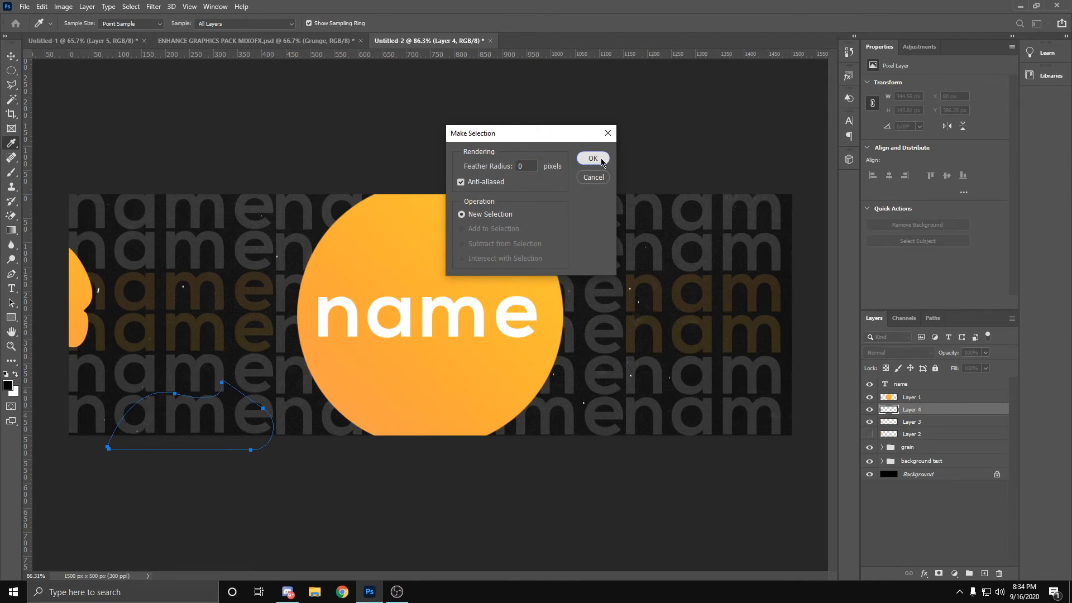
pyautogui.click(593, 158)
pyautogui.press('g')
pyautogui.moveTo(173, 468); pyautogui.dragTo(207, 391)
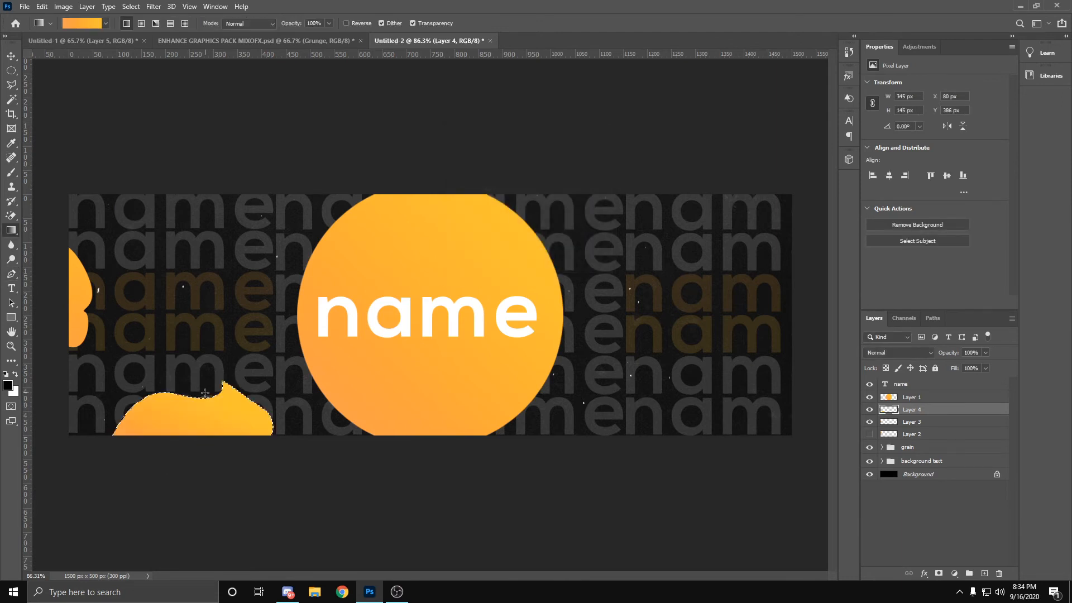
pyautogui.hotkey('ctrl', 'd')
# Step: Duplicate the wavy blob, flip the copy vertically and place it in the header's upper-right corner at X 1200 px, Y -34 px
pyautogui.hotkey('ctrl', 'j')
pyautogui.hotkey('ctrl', 't')
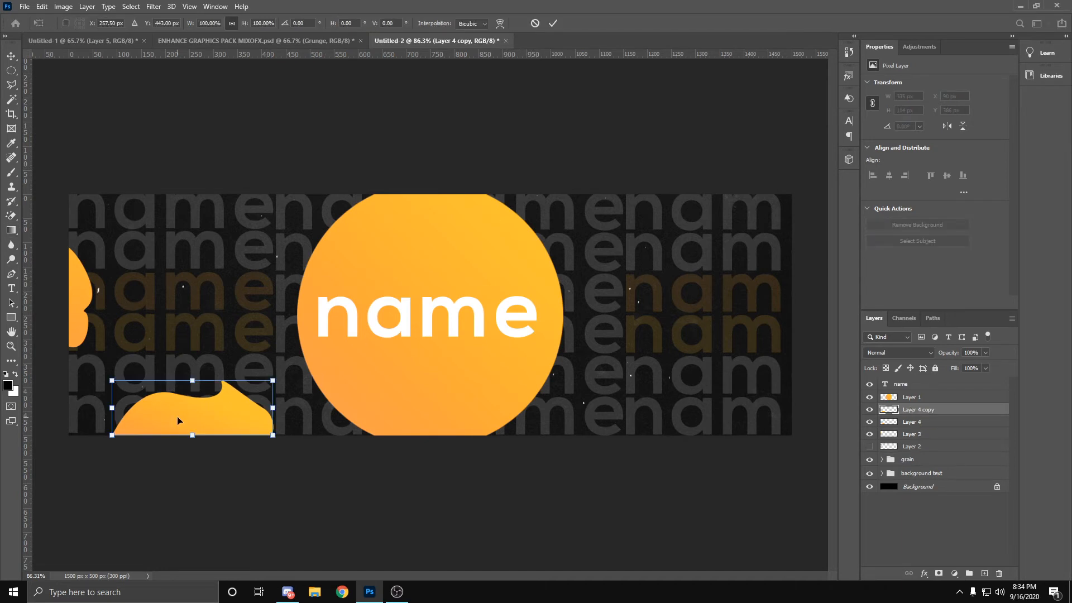
pyautogui.moveTo(188, 413); pyautogui.dragTo(709, 213)
pyautogui.rightClick(735, 210)
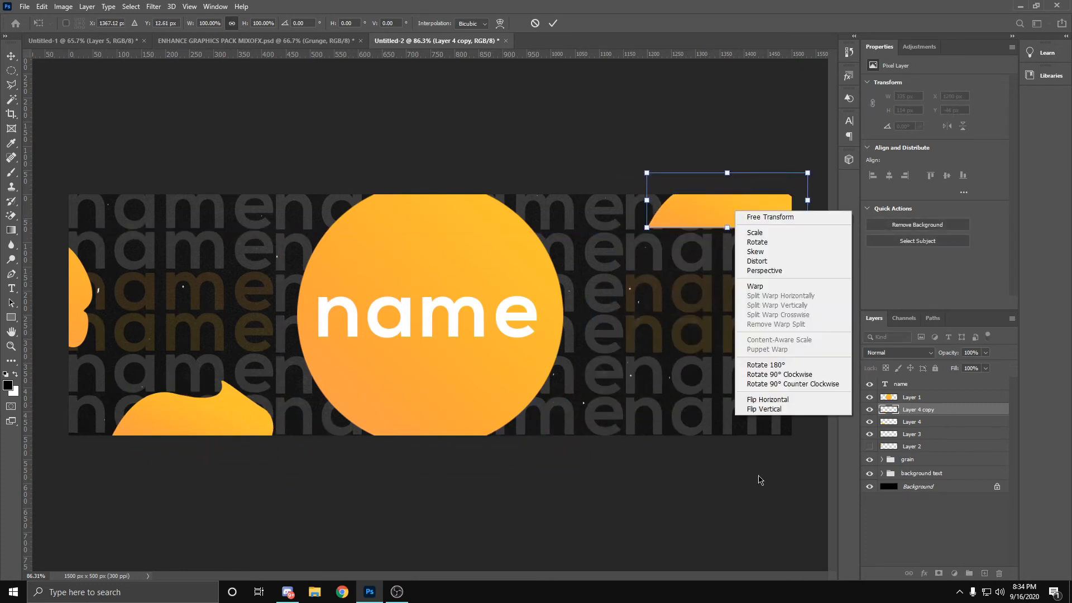
pyautogui.click(798, 413)
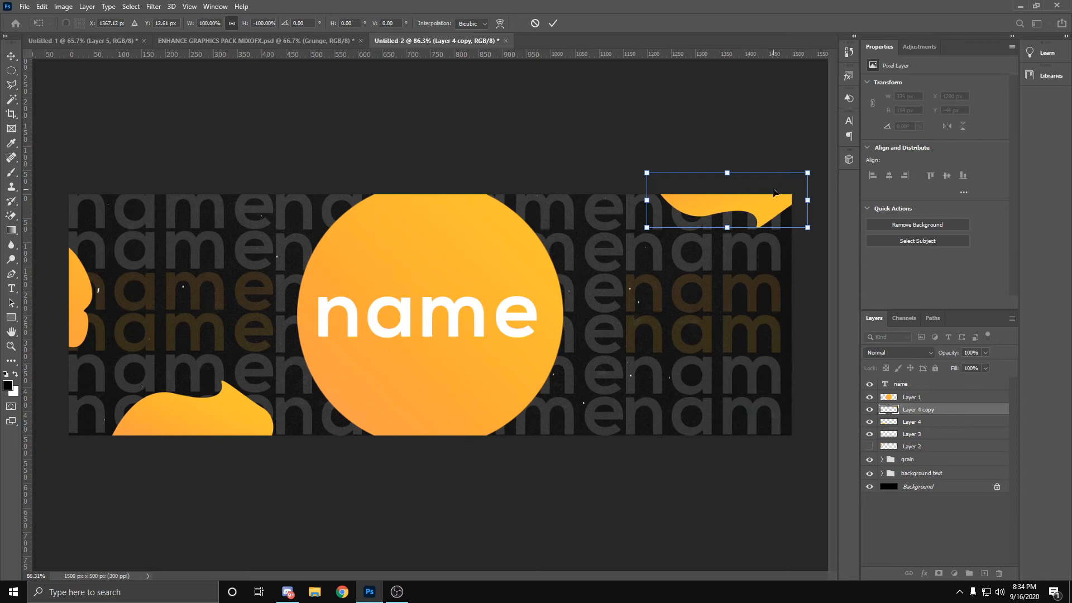
pyautogui.moveTo(774, 193); pyautogui.dragTo(777, 198)
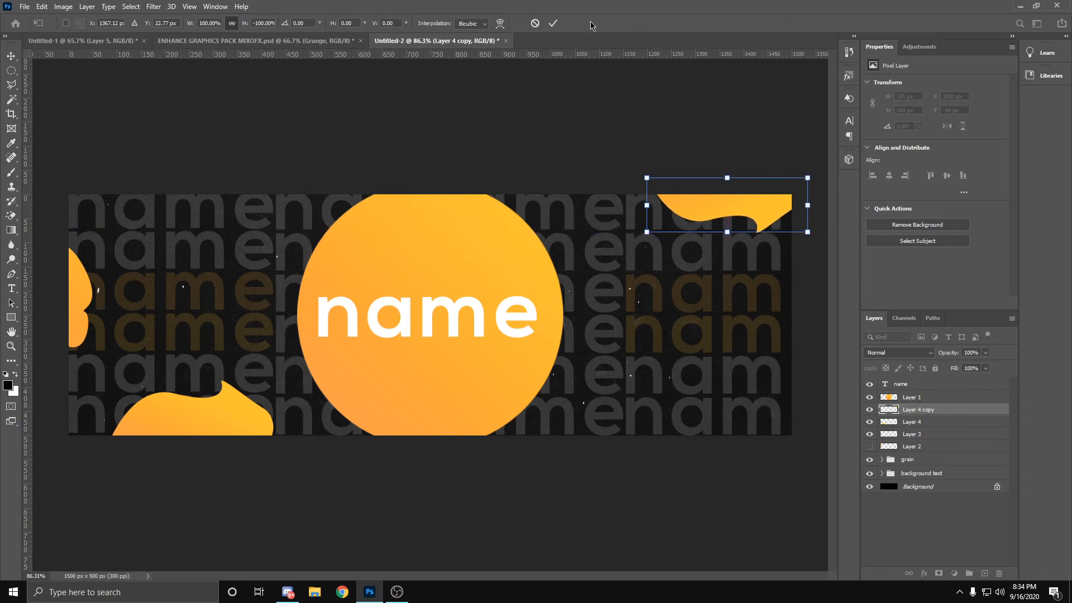
pyautogui.click(552, 23)
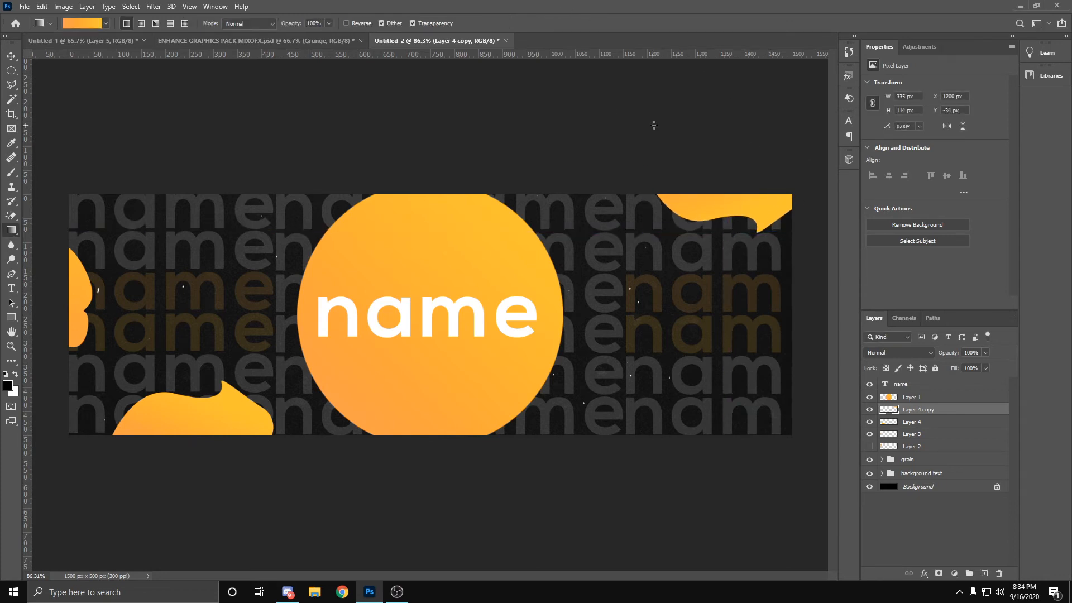
# Step: Load the flipped blob's outline as a selection, refill it with a gradient running diagonally up to the right, deselect and add a new layer
pyautogui.keyDown('ctrl'); pyautogui.click(889, 412); pyautogui.keyUp('ctrl')
pyautogui.moveTo(693, 227); pyautogui.dragTo(799, 135)
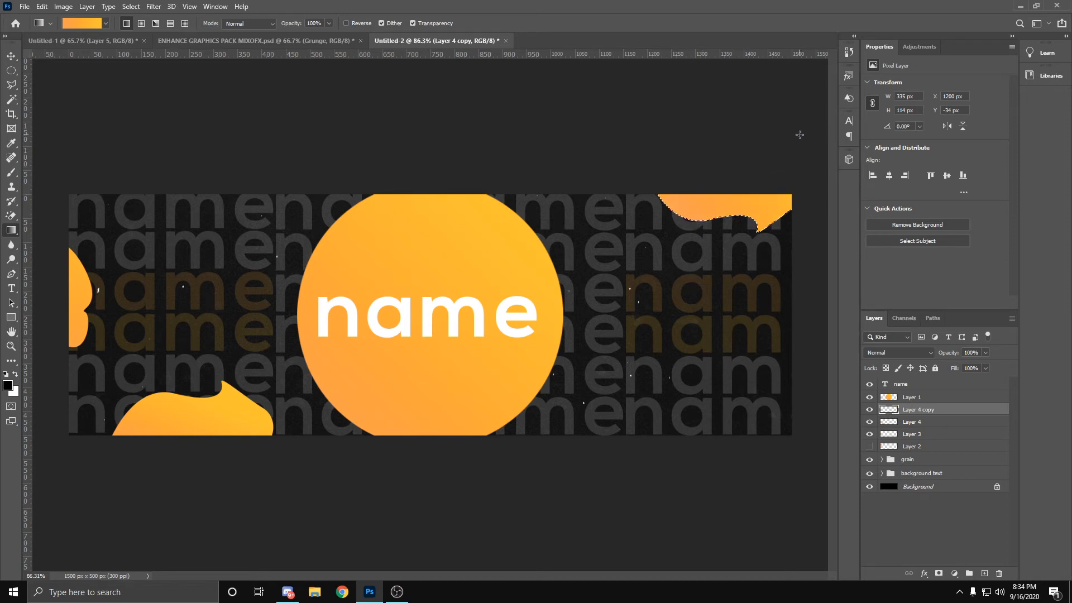
pyautogui.hotkey('ctrl', 'd')
pyautogui.click(984, 573)
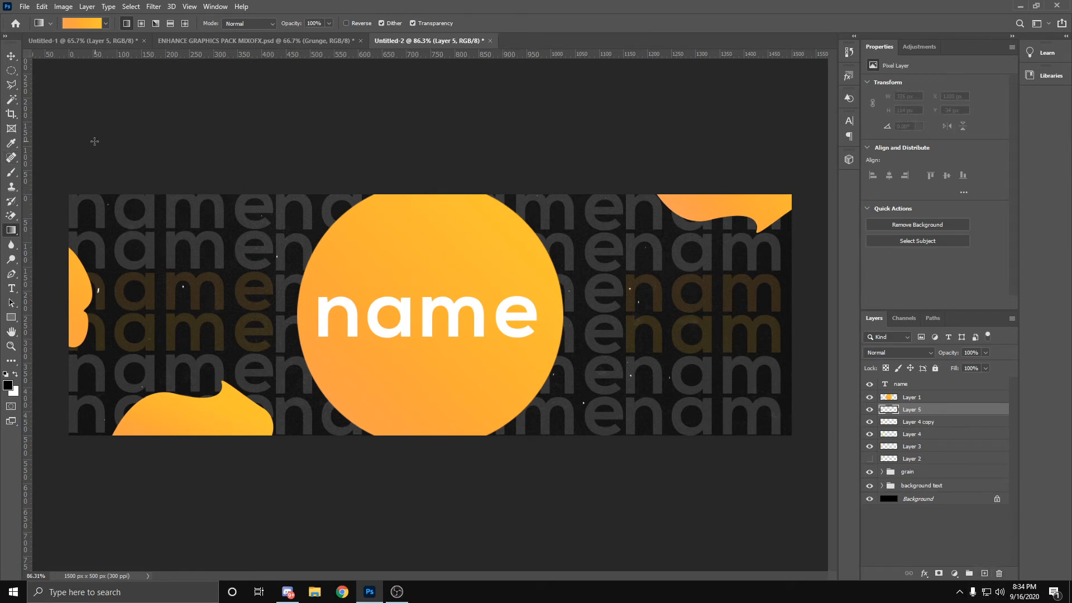
# Step: Draw a closed, wavy Pen path about 348 x 219 px over the header's lower-right corner
pyautogui.click(11, 274)
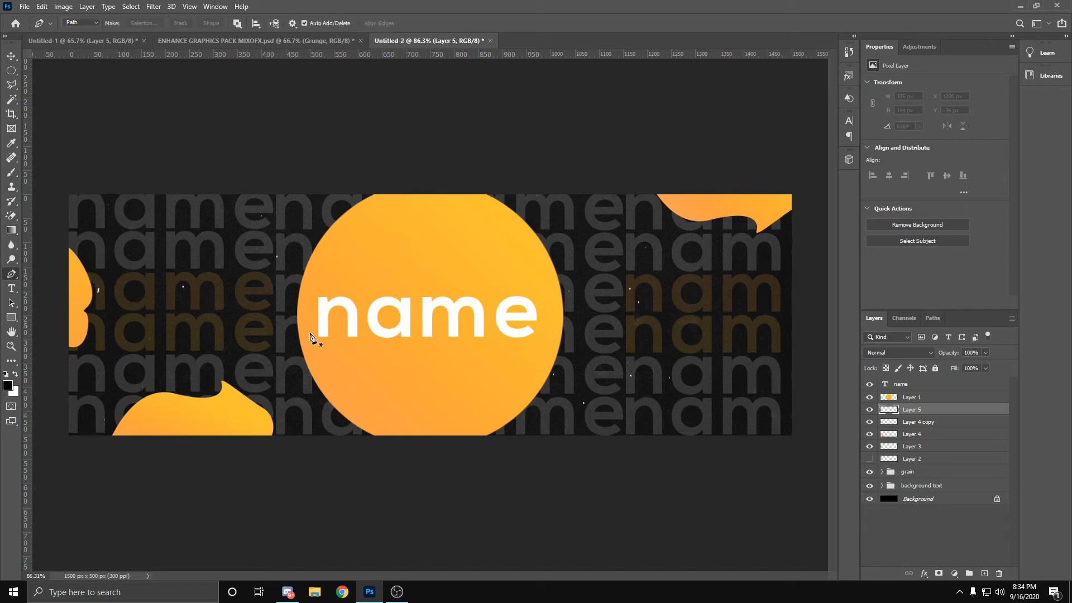
pyautogui.click(637, 468)
pyautogui.moveTo(703, 382); pyautogui.dragTo(811, 438)
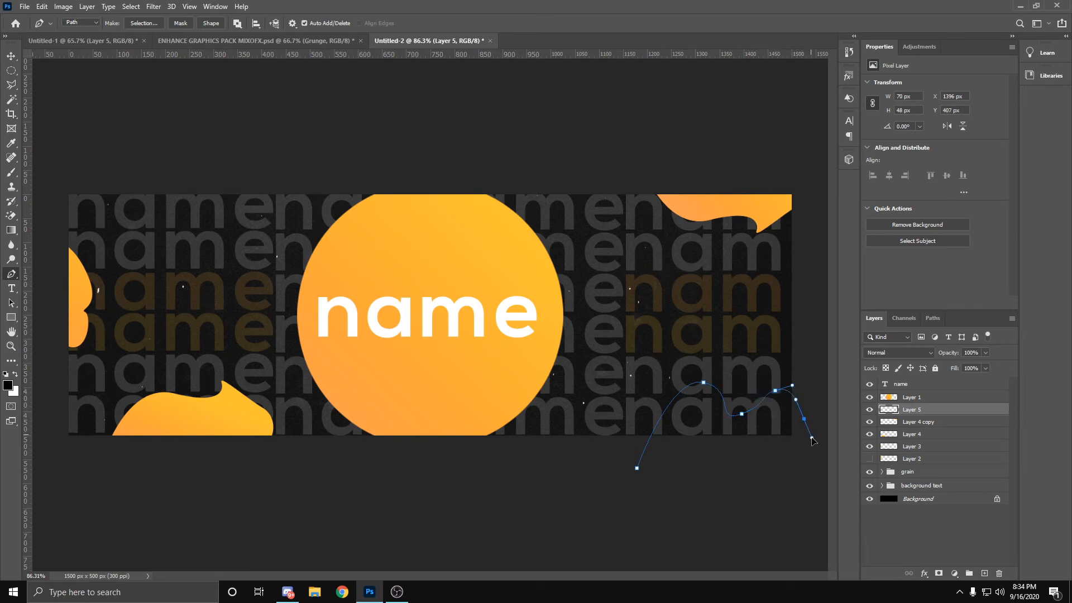
pyautogui.click(771, 487)
pyautogui.click(637, 468)
pyautogui.click(664, 411)
# Step: Make a selection from the lower-right path, fill it with the orange-yellow gradient running diagonally up to the left, and deselect
pyautogui.rightClick(667, 416)
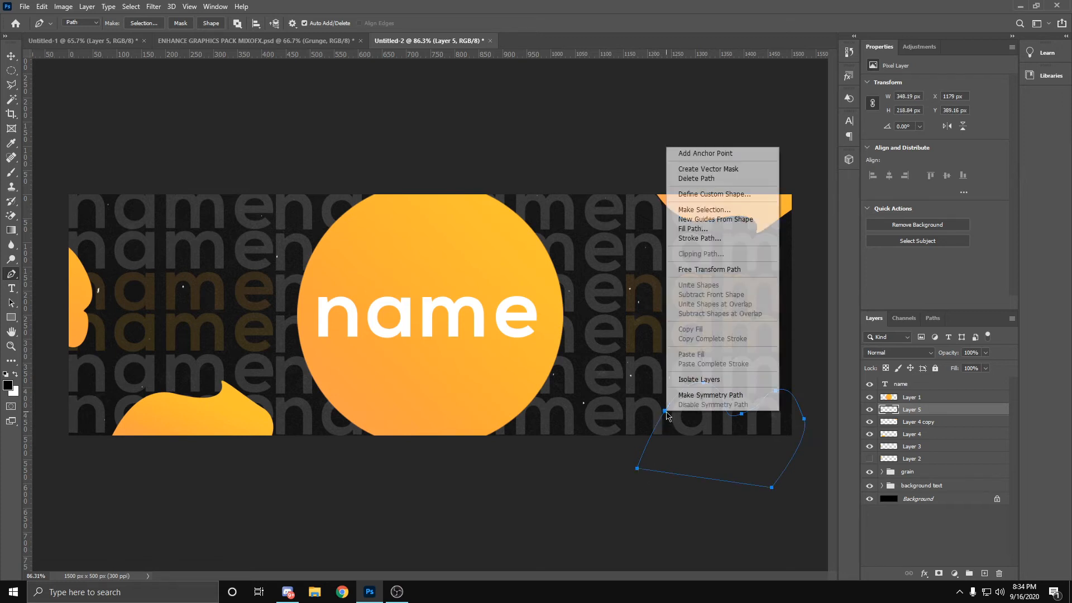
pyautogui.click(720, 211)
pyautogui.click(593, 158)
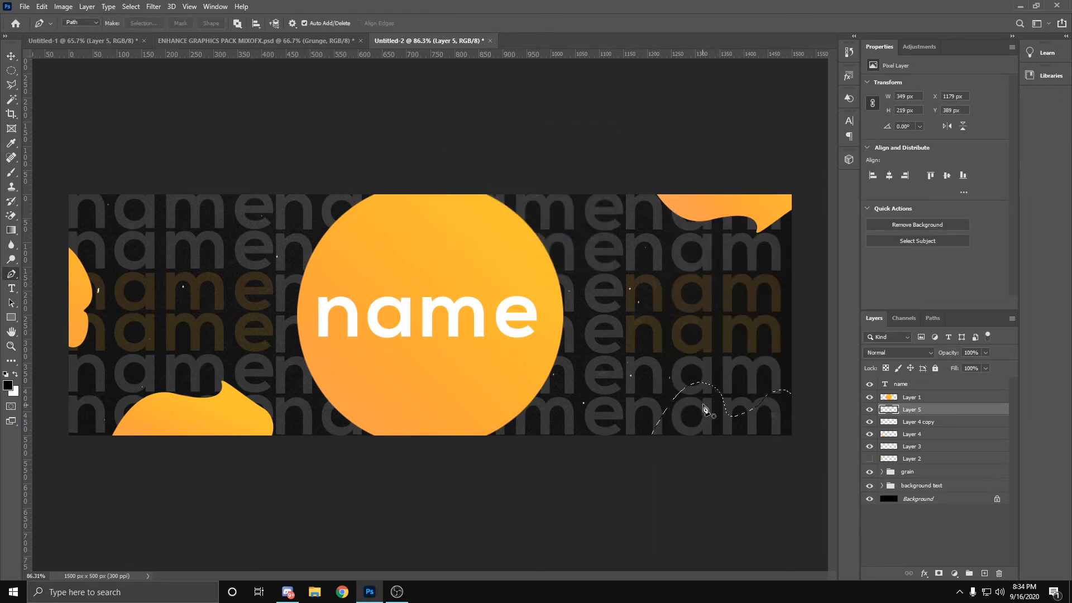
pyautogui.press('g')
pyautogui.moveTo(783, 470); pyautogui.dragTo(706, 388)
pyautogui.hotkey('ctrl', 'd')
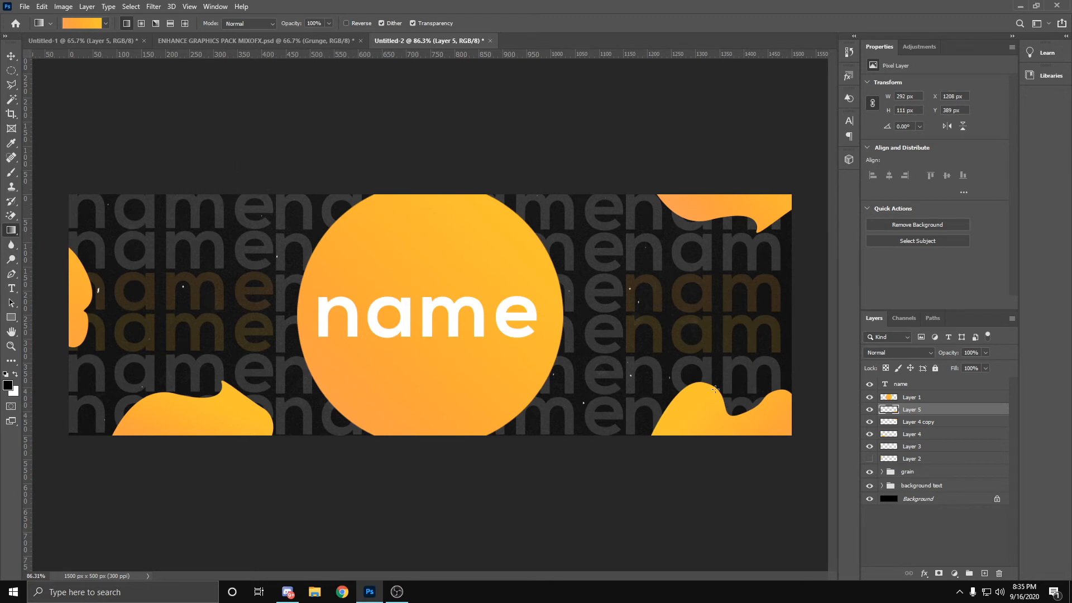
# Step: Add a new layer and draw a closed, wavy Pen path about 290 x 126 px over the header's upper edge, left of the circle
pyautogui.click(985, 573)
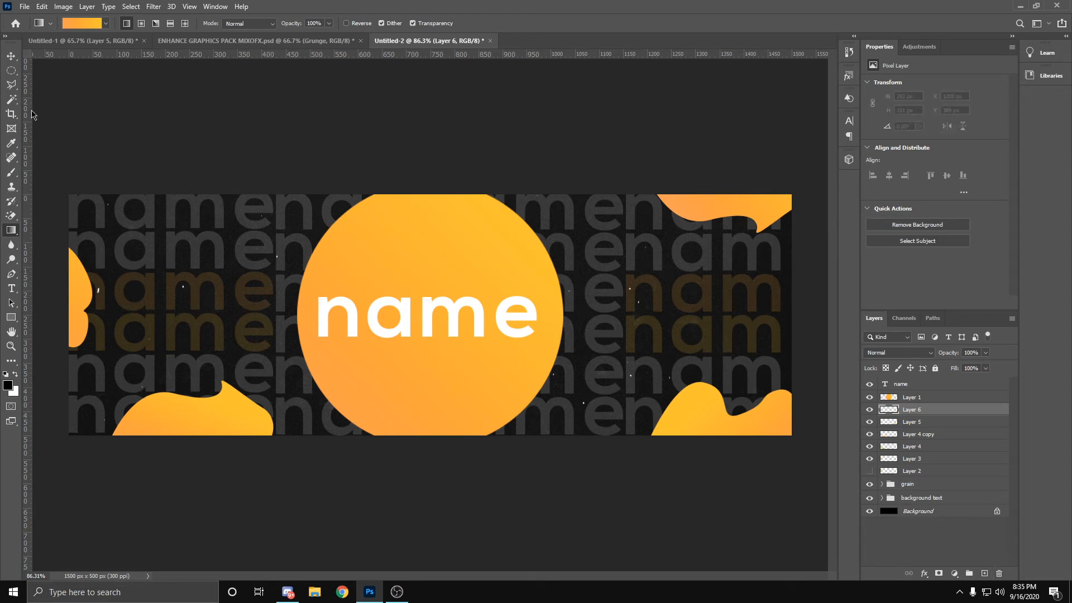
pyautogui.click(11, 274)
pyautogui.click(183, 165)
pyautogui.moveTo(214, 220); pyautogui.dragTo(287, 234)
pyautogui.moveTo(319, 166); pyautogui.dragTo(293, 163)
pyautogui.moveTo(183, 165); pyautogui.dragTo(191, 172)
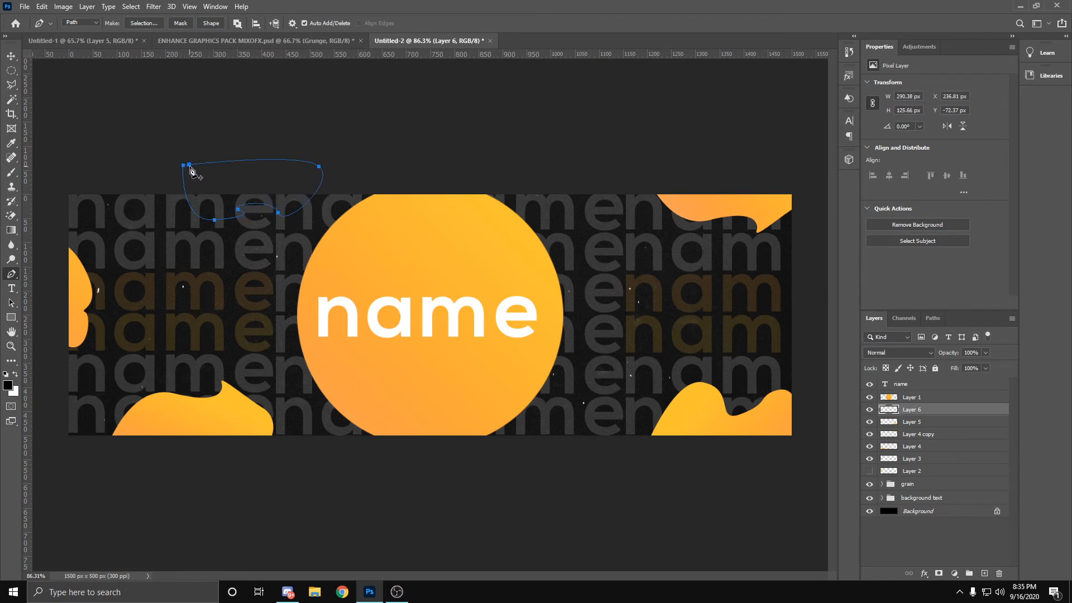
# Step: Make a 0 px feather selection from the upper-edge path, fill it with the orange-yellow gradient and deselect
pyautogui.rightClick(221, 163)
pyautogui.rightClick(194, 210)
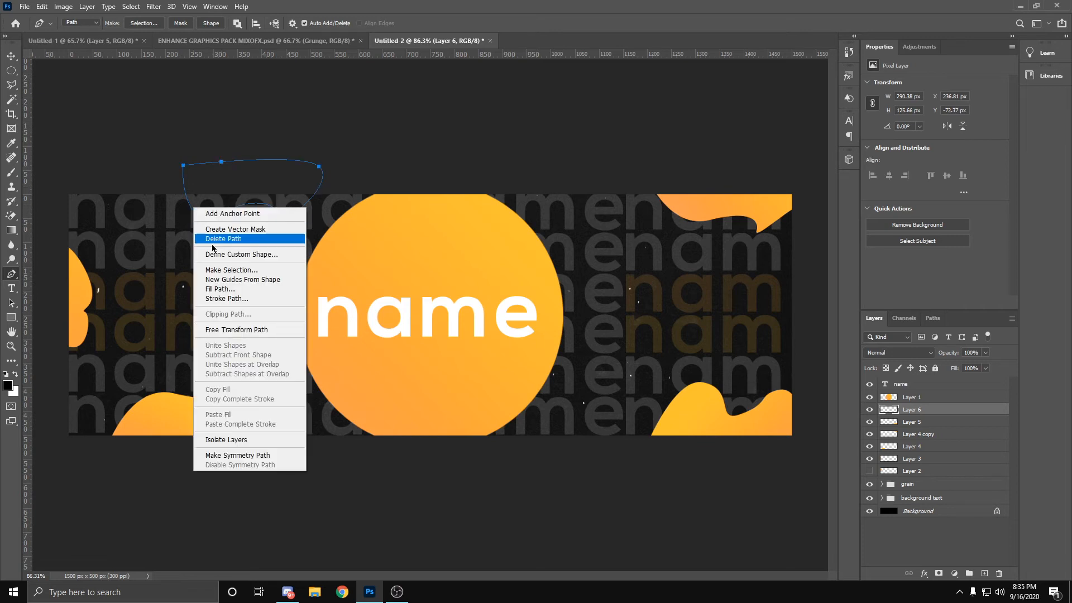
pyautogui.click(235, 268)
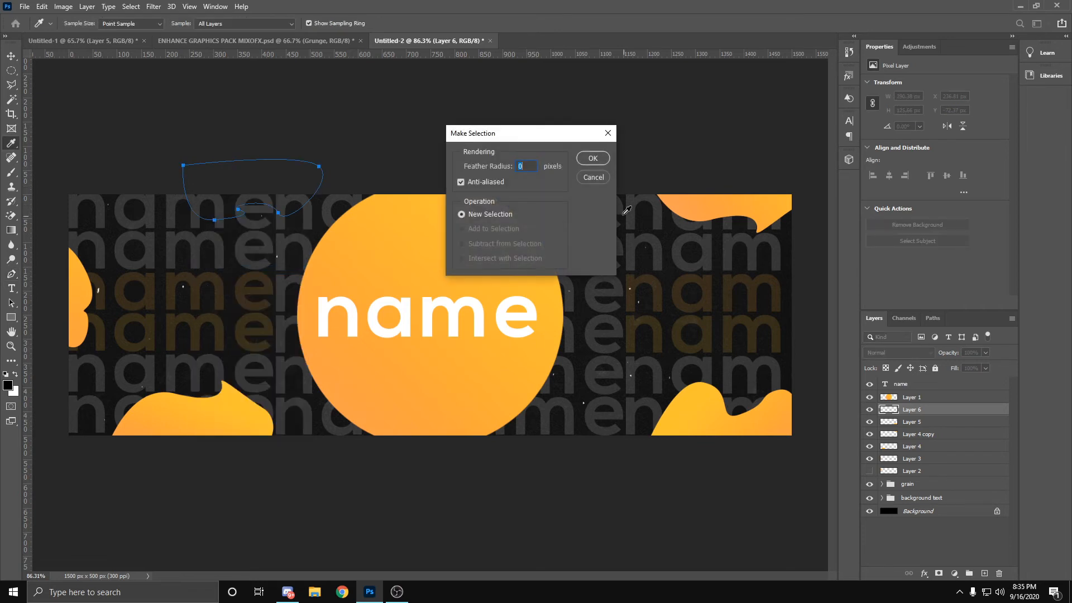
pyautogui.click(593, 159)
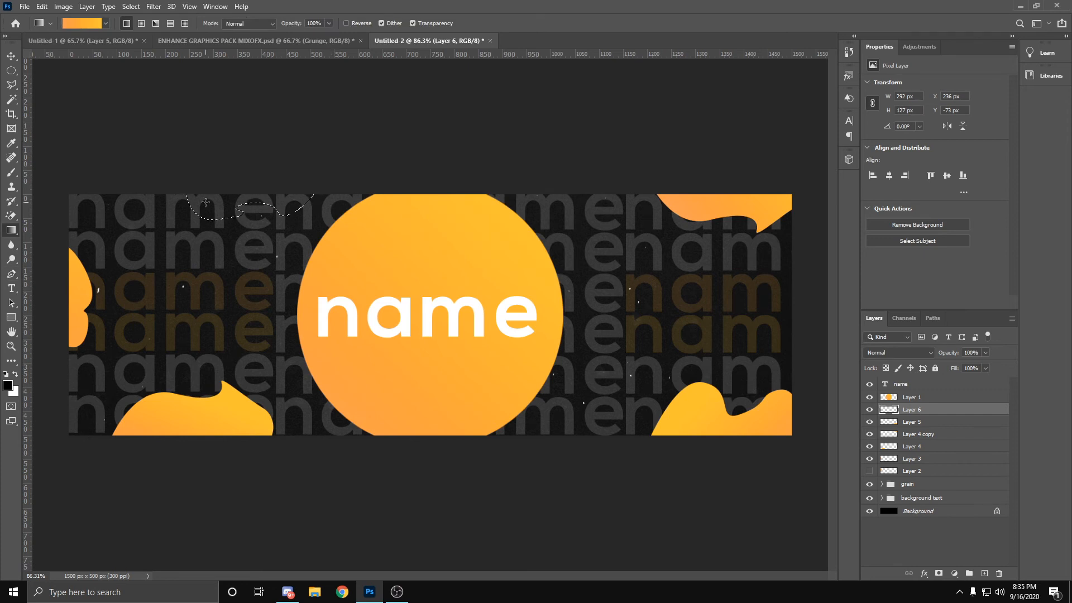
pyautogui.hotkey('alt', 'BackSpace')
pyautogui.hotkey('ctrl', 'd')
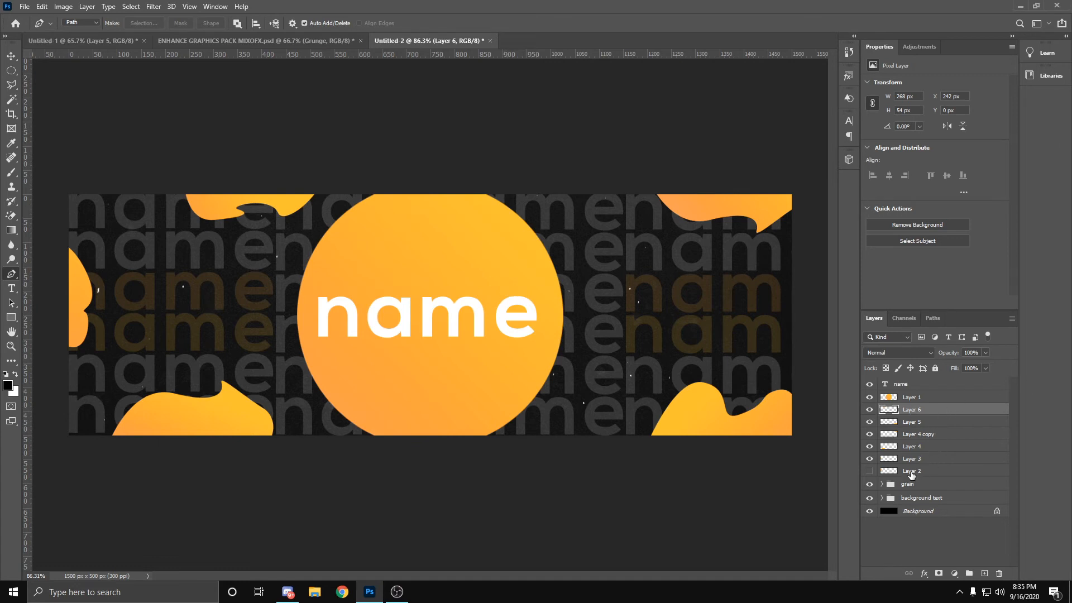
# Step: Group the liquid blob layers, Layer 2 through Layer 6, and name the group liquids
pyautogui.keyDown('shift'); pyautogui.click(911, 471); pyautogui.keyUp('shift')
pyautogui.click(968, 573)
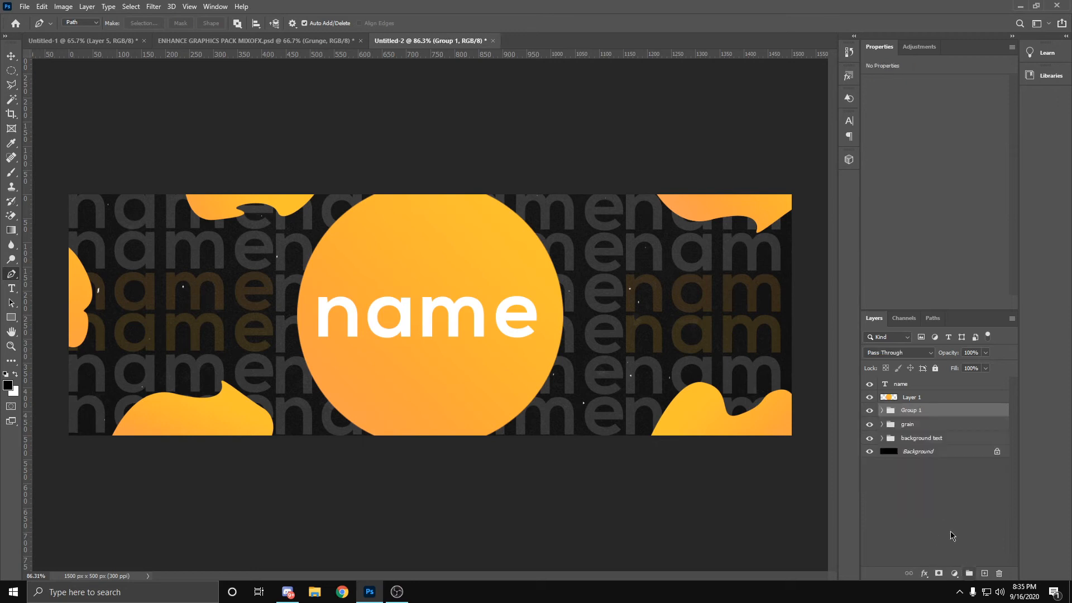
pyautogui.doubleClick(909, 410)
pyautogui.press('Return')
# Step: On a new layer, create a circle about 114 px wide left of the big circle and fill it with the orange-yellow gradient
pyautogui.click(984, 573)
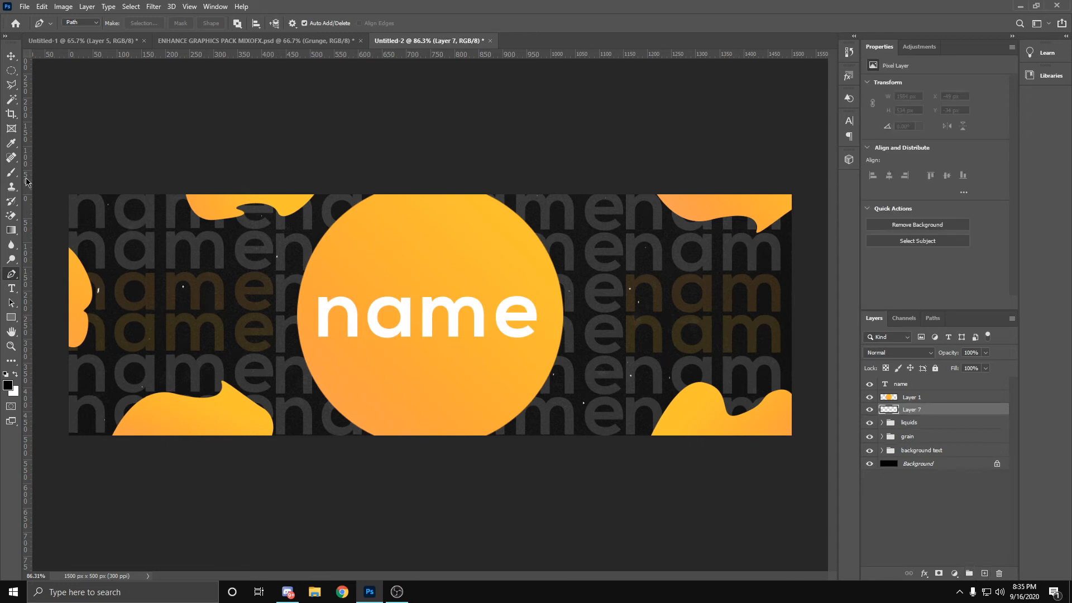
pyautogui.click(11, 71)
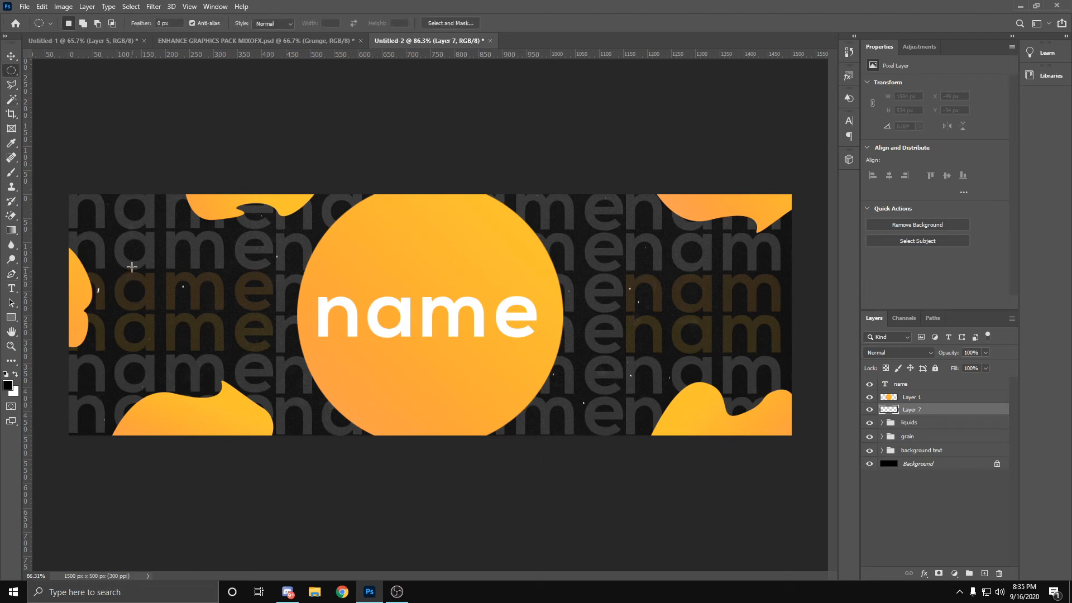
pyautogui.moveTo(134, 264)
pyautogui.mouseDown()
pyautogui.moveTo(216, 292)
pyautogui.moveTo(186, 317)
pyautogui.mouseUp()
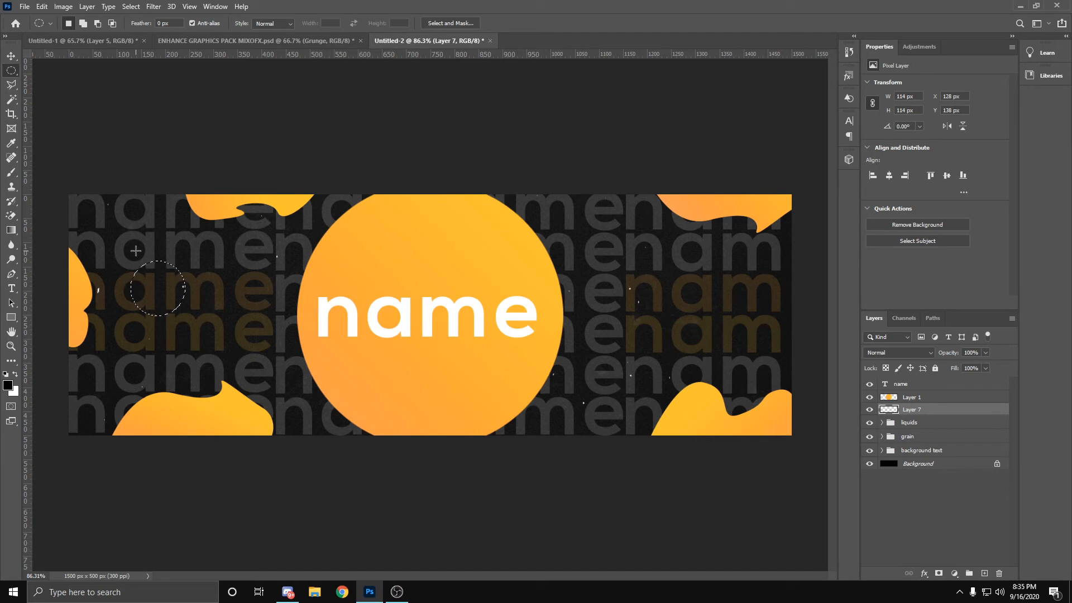
pyautogui.press('g')
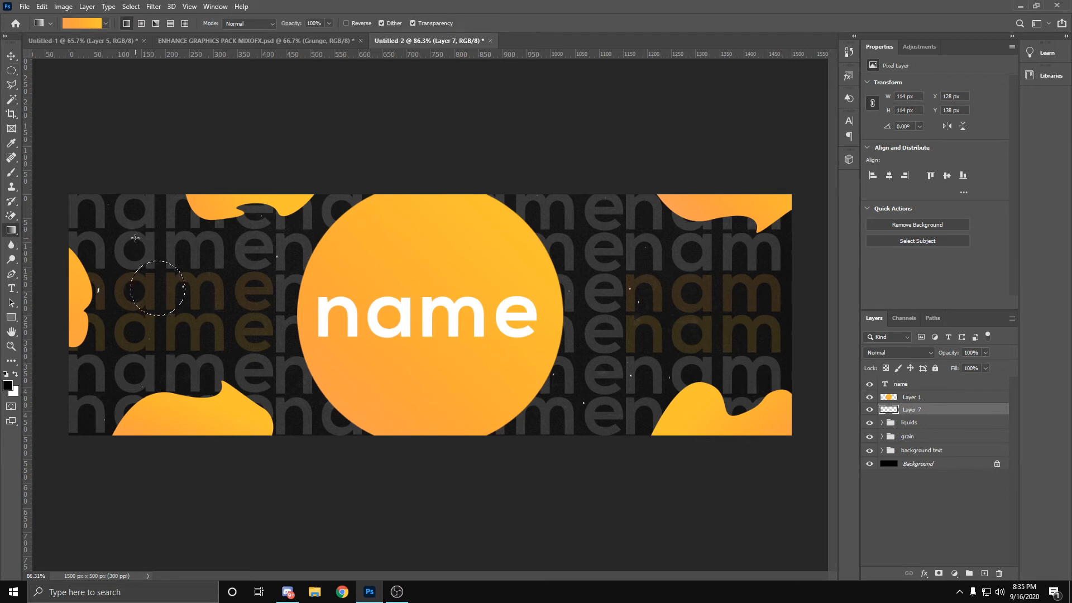
pyautogui.moveTo(135, 238); pyautogui.dragTo(178, 323)
pyautogui.press('m')
pyautogui.hotkey('ctrl', 'd')
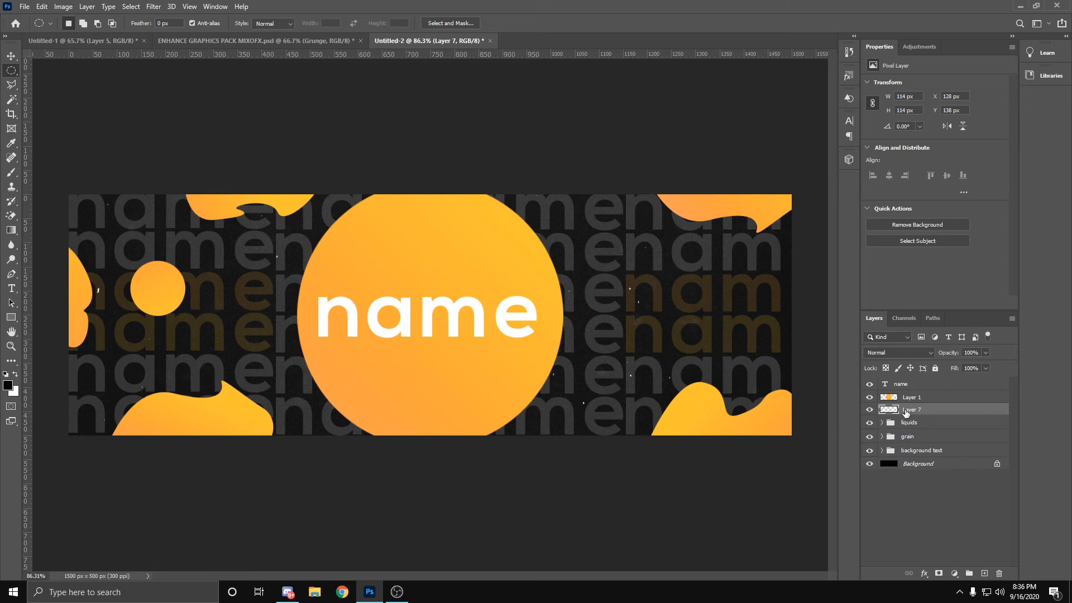
# Step: Scale the new small circle to about 84% and move it to the header's upper-left area
pyautogui.hotkey('ctrl', 't')
pyautogui.moveTo(170, 290); pyautogui.dragTo(152, 216)
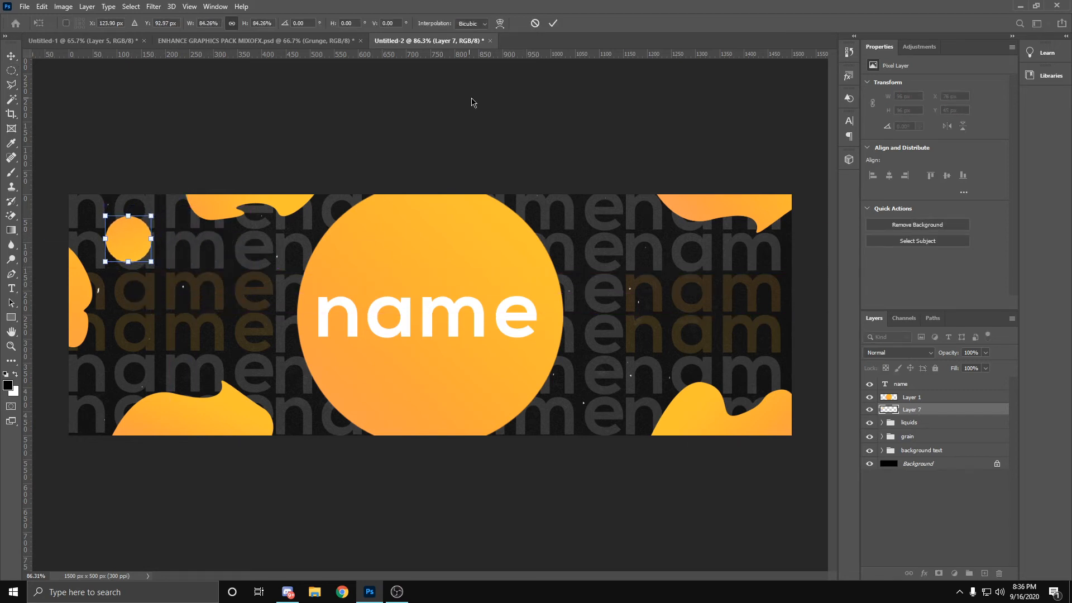
pyautogui.click(553, 23)
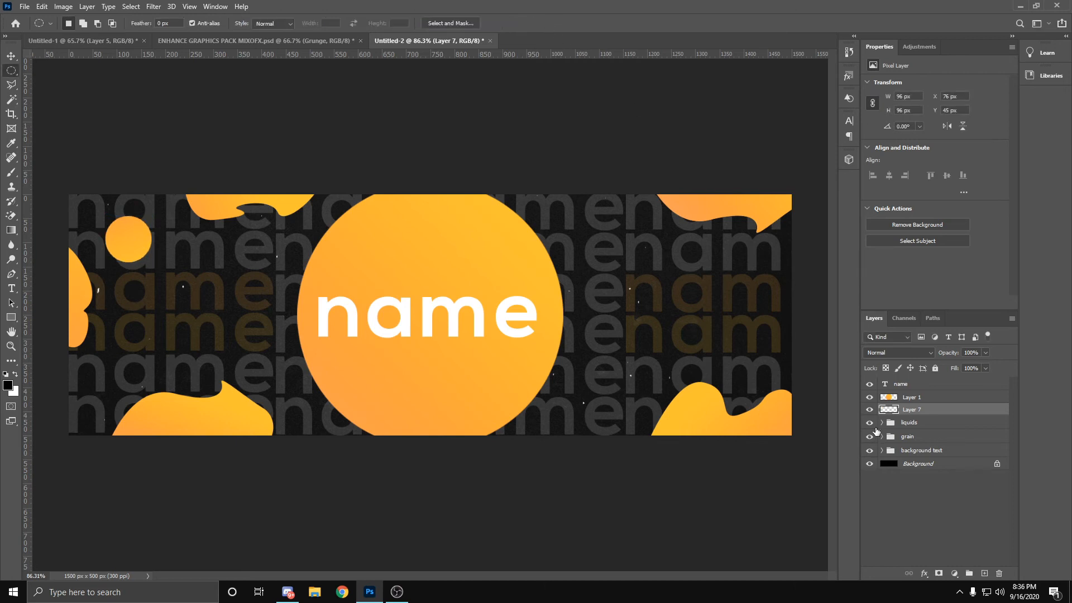
# Step: Duplicate the small circle, scale the copy to about 63%, rotate it about -86°, and place it between the lower-left blob and the big circle
pyautogui.hotkey('ctrl', 'j')
pyautogui.hotkey('ctrl', 't')
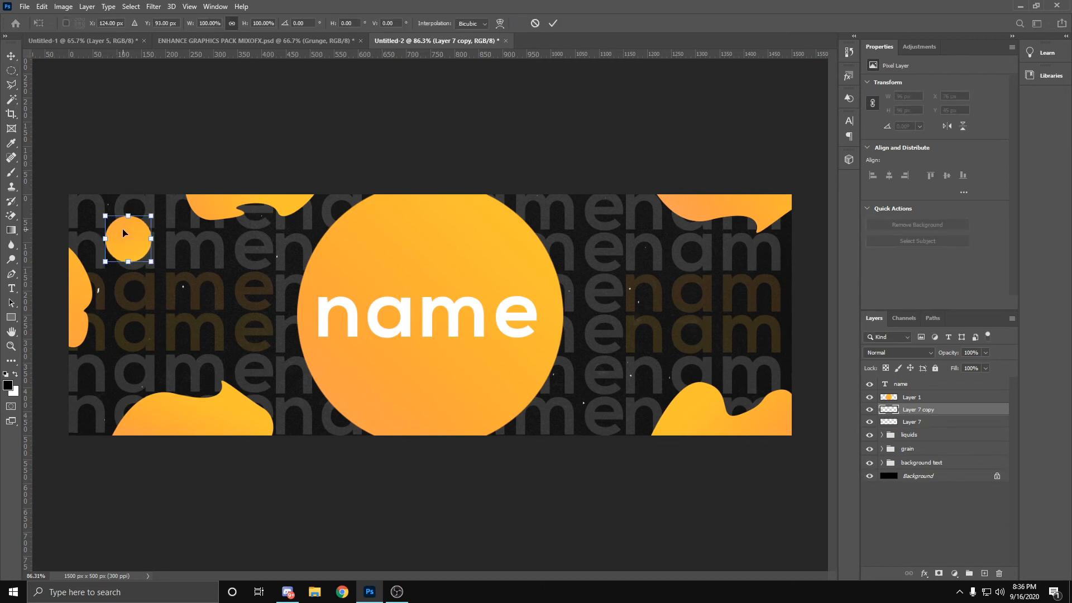
pyautogui.moveTo(124, 233); pyautogui.dragTo(225, 293)
pyautogui.moveTo(274, 326); pyautogui.dragTo(315, 415)
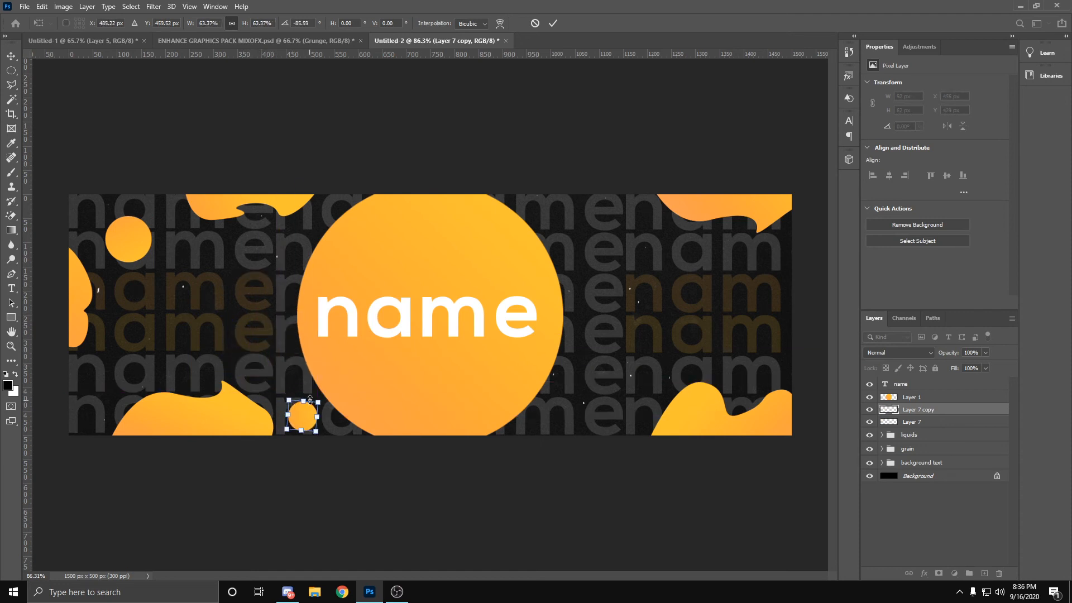
pyautogui.click(553, 22)
# Step: Duplicate the lower circle and place the copy, reduced to about 50 px, above the peak of the lower-left blob
pyautogui.hotkey('ctrl', 'j')
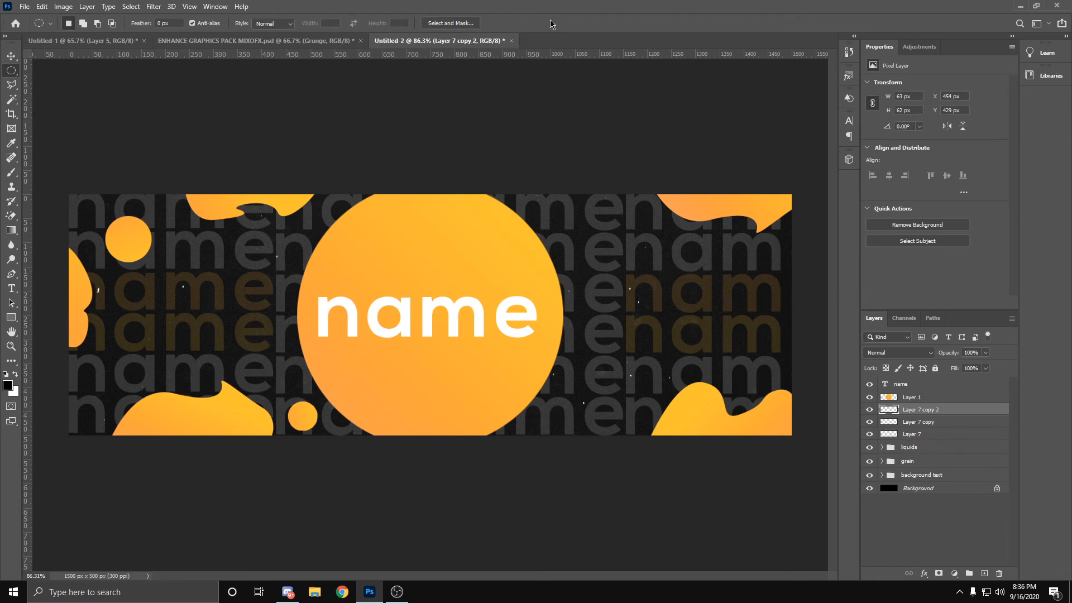
pyautogui.hotkey('ctrl', 't')
pyautogui.moveTo(298, 423); pyautogui.dragTo(224, 320)
pyautogui.click(554, 23)
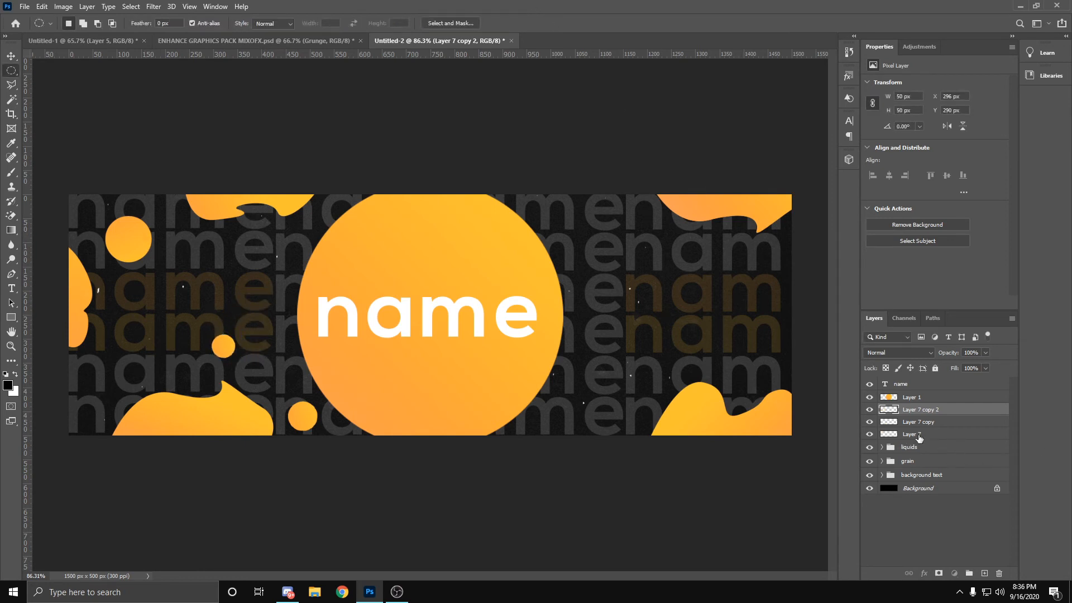
# Step: Duplicate the upper-left circle, enlarge the copy to about 128%, rotate it about -140°, and place it just left of the big circle
pyautogui.click(911, 435)
pyautogui.hotkey('ctrl', 'j')
pyautogui.hotkey('ctrl', 't')
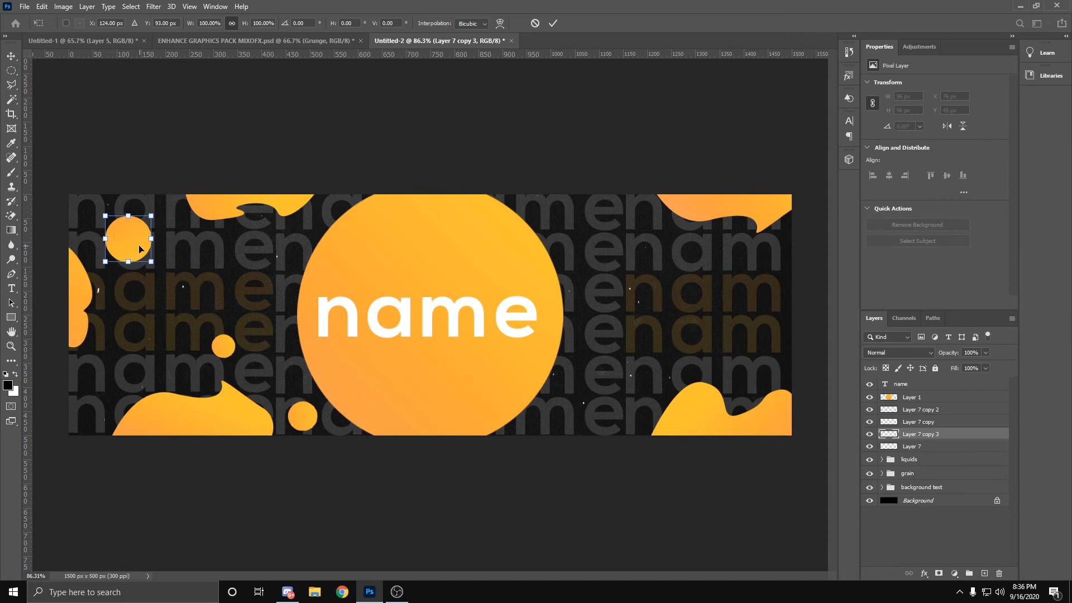
pyautogui.moveTo(139, 246); pyautogui.dragTo(158, 258)
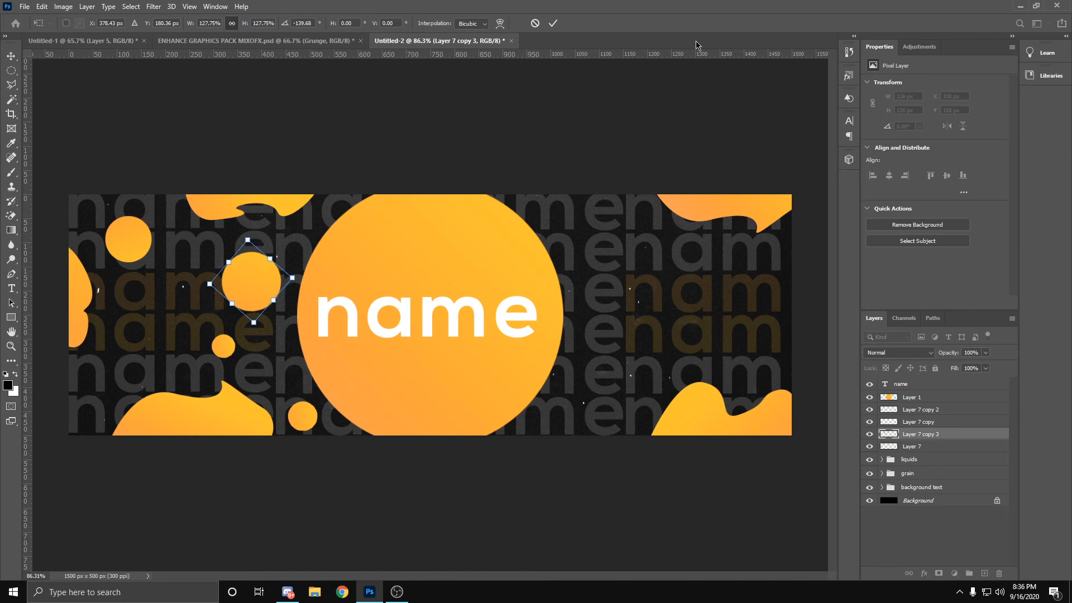
pyautogui.click(555, 24)
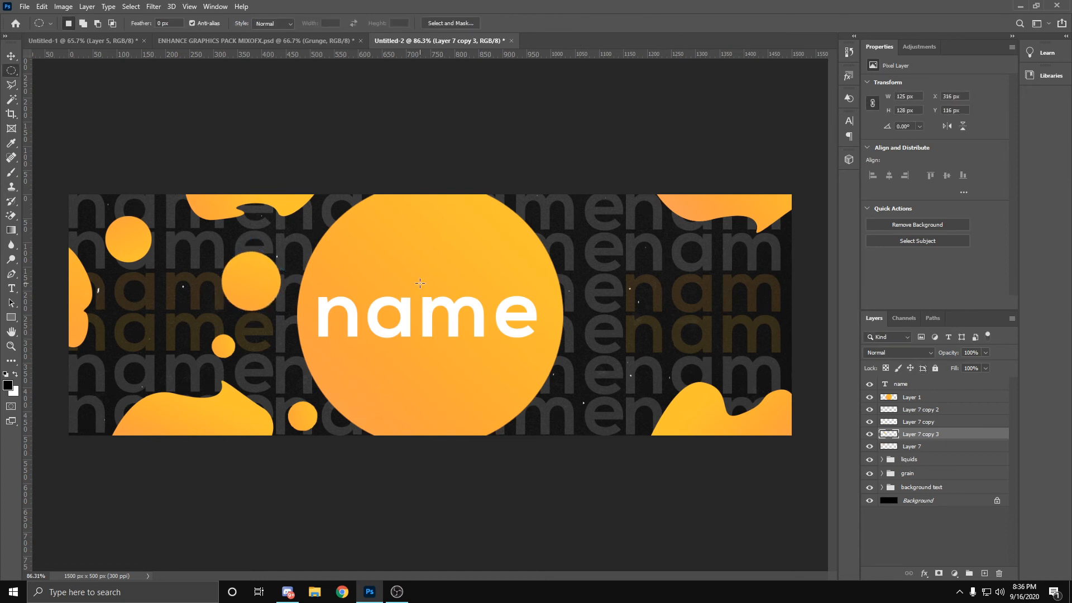
# Step: Duplicate the original upper-left circle, Layer 7, and move the copy across to the right of the big circle
pyautogui.click(943, 410)
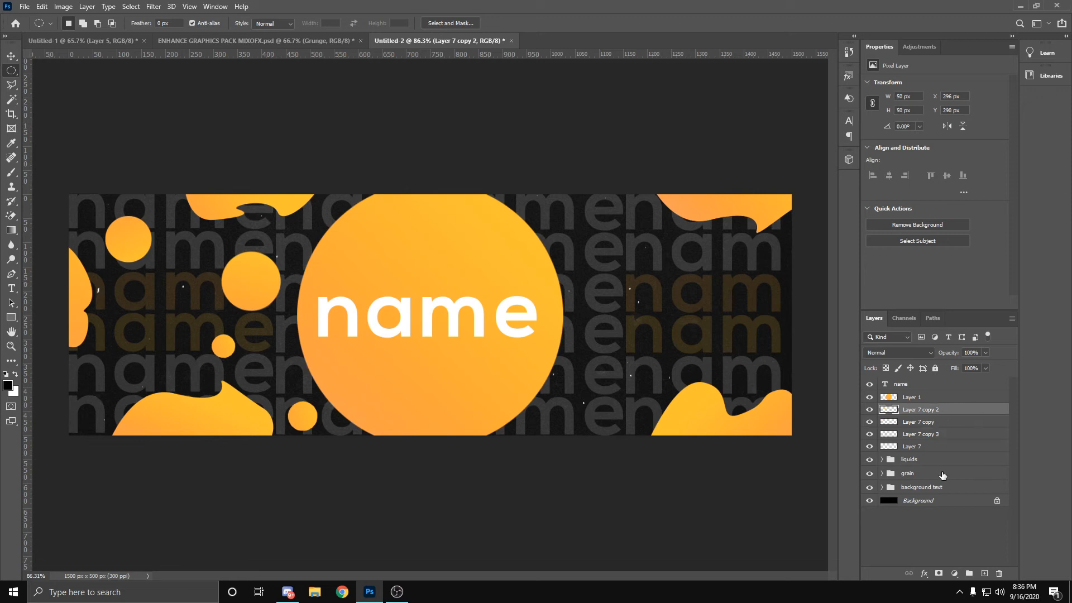
pyautogui.click(930, 435)
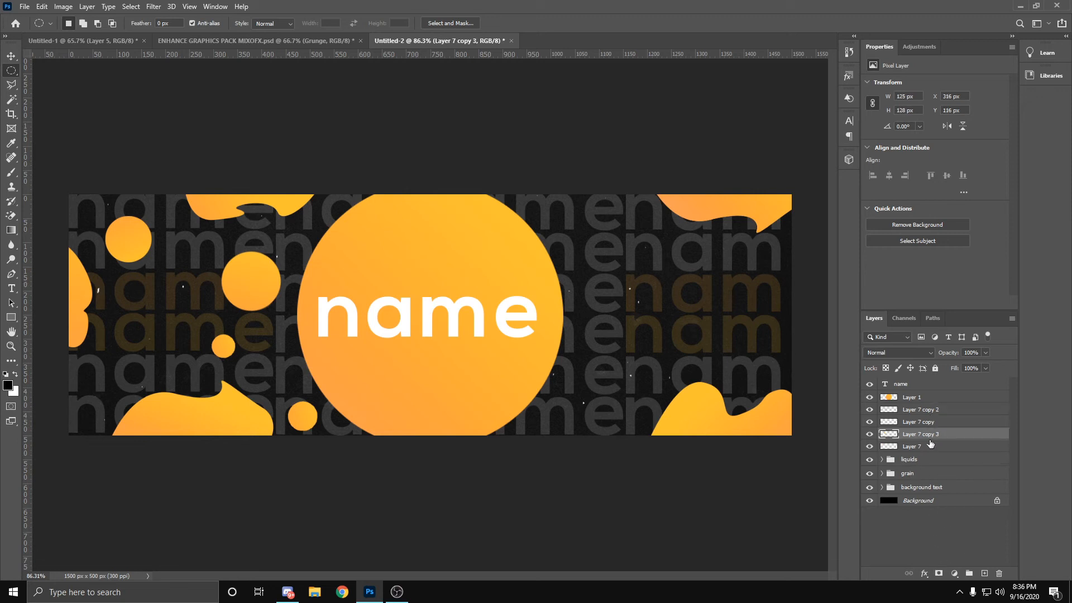
pyautogui.doubleClick(930, 445)
pyautogui.click(718, 307)
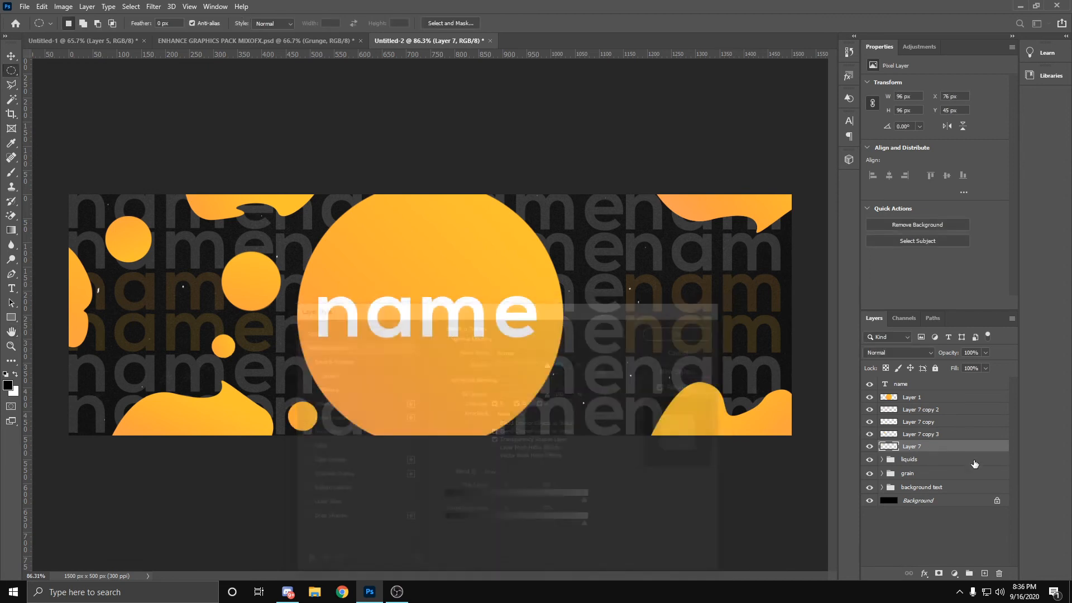
pyautogui.hotkey('ctrl', 'j')
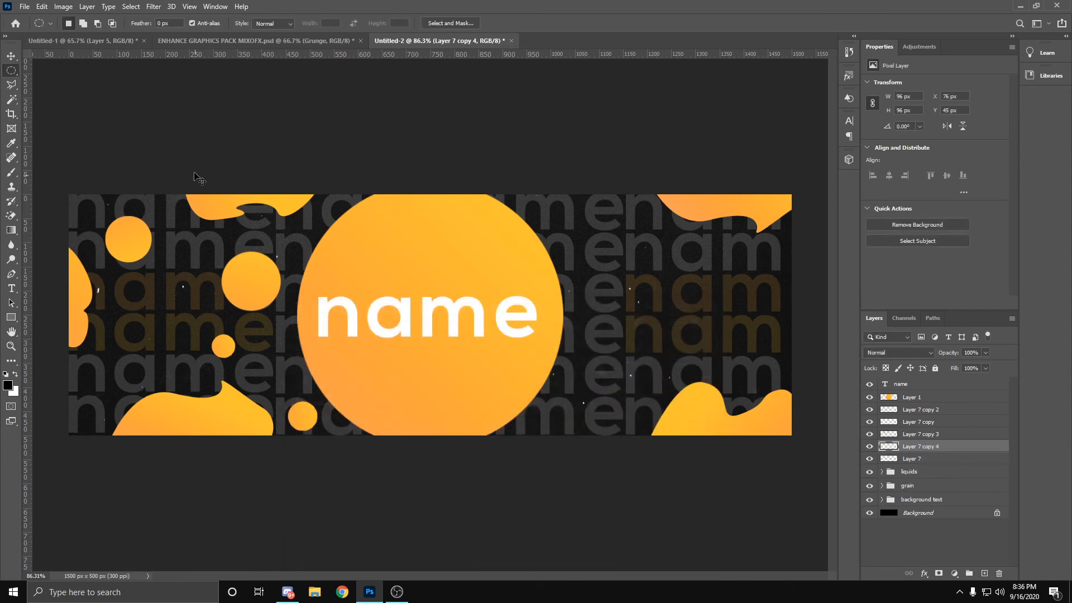
pyautogui.hotkey('ctrl', 't')
pyautogui.moveTo(129, 239); pyautogui.dragTo(617, 269)
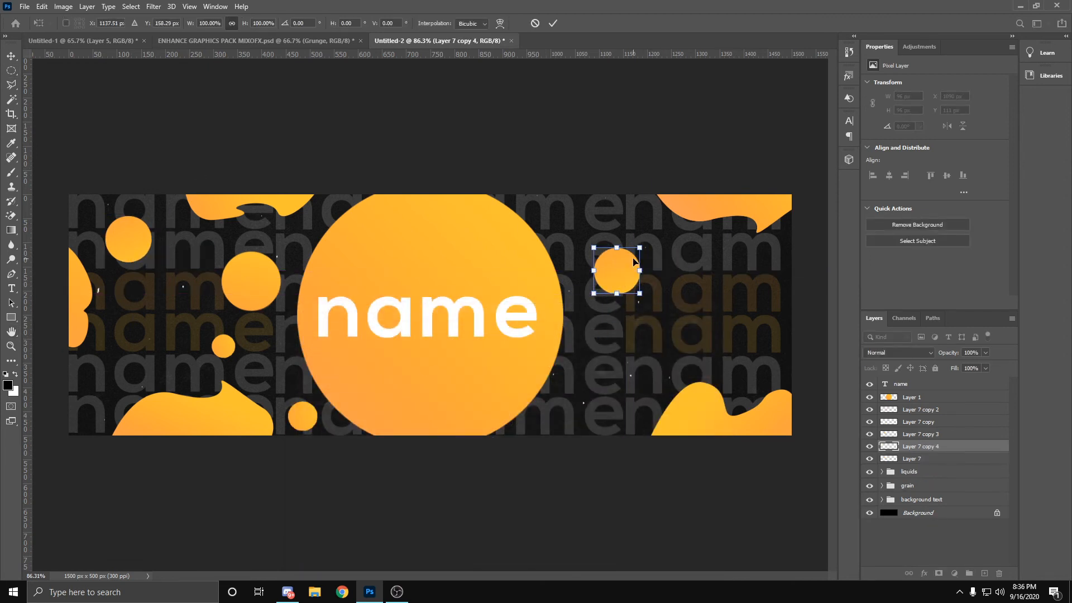
# Step: Flip the copied circle vertically and horizontally, then rotate it and shift it slightly upward
pyautogui.rightClick(623, 266)
pyautogui.click(658, 462)
pyautogui.rightClick(627, 267)
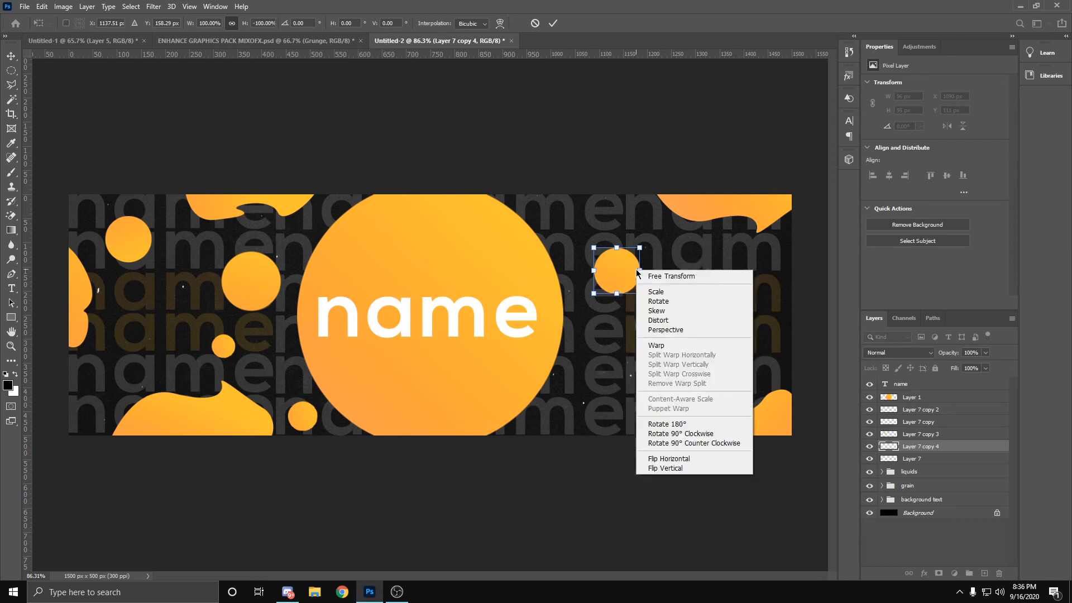
pyautogui.click(665, 454)
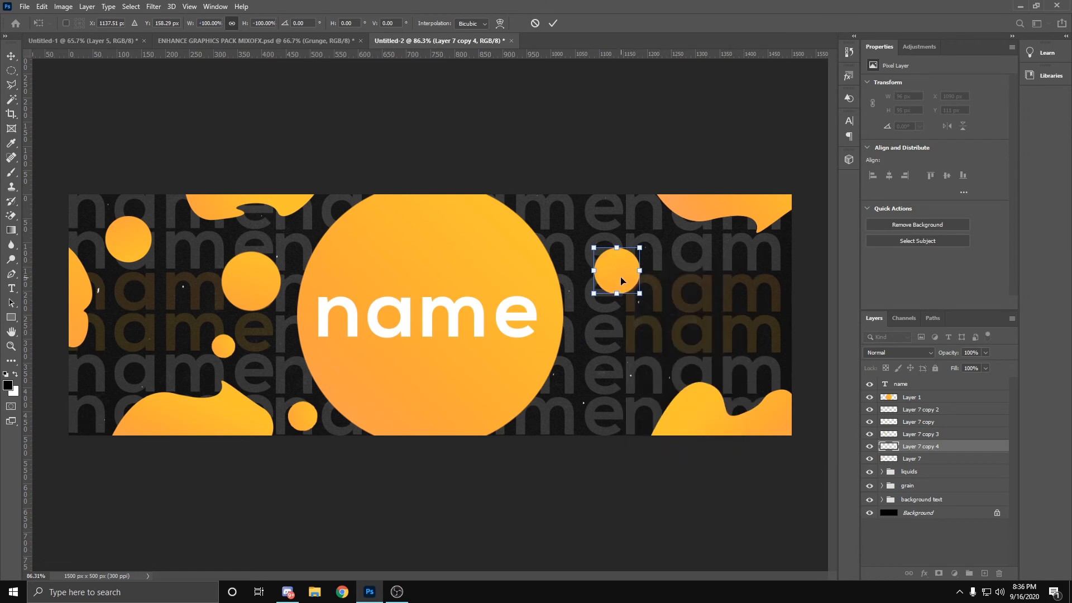
pyautogui.moveTo(636, 270); pyautogui.dragTo(641, 218)
pyautogui.click(553, 22)
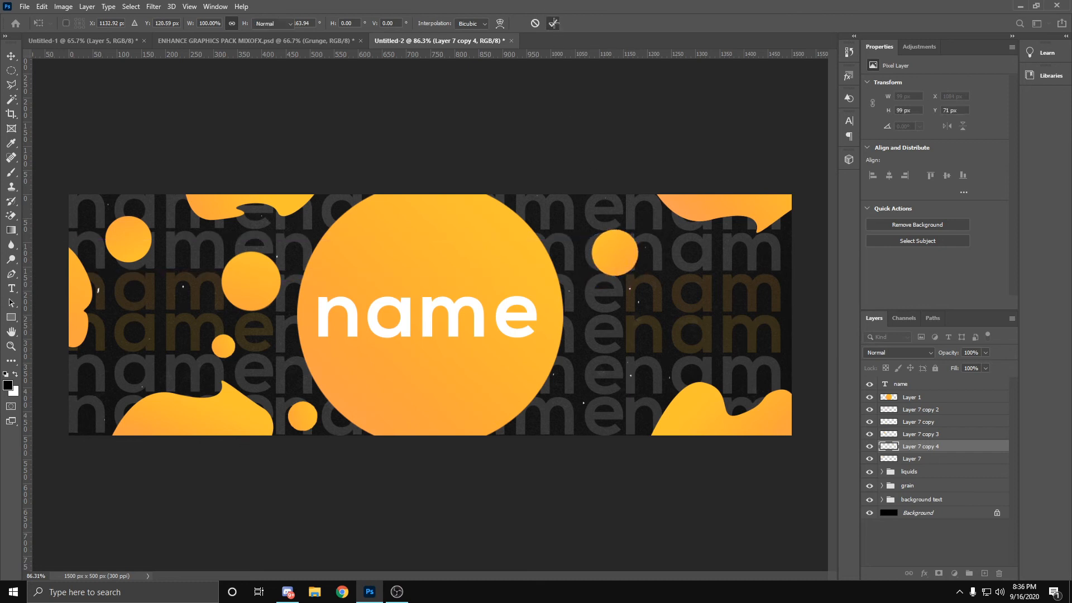
# Step: Move the circle right of the big circle down to about X 1109 px, Y 254 px
pyautogui.press('m')
pyautogui.hotkey('ctrl', 't')
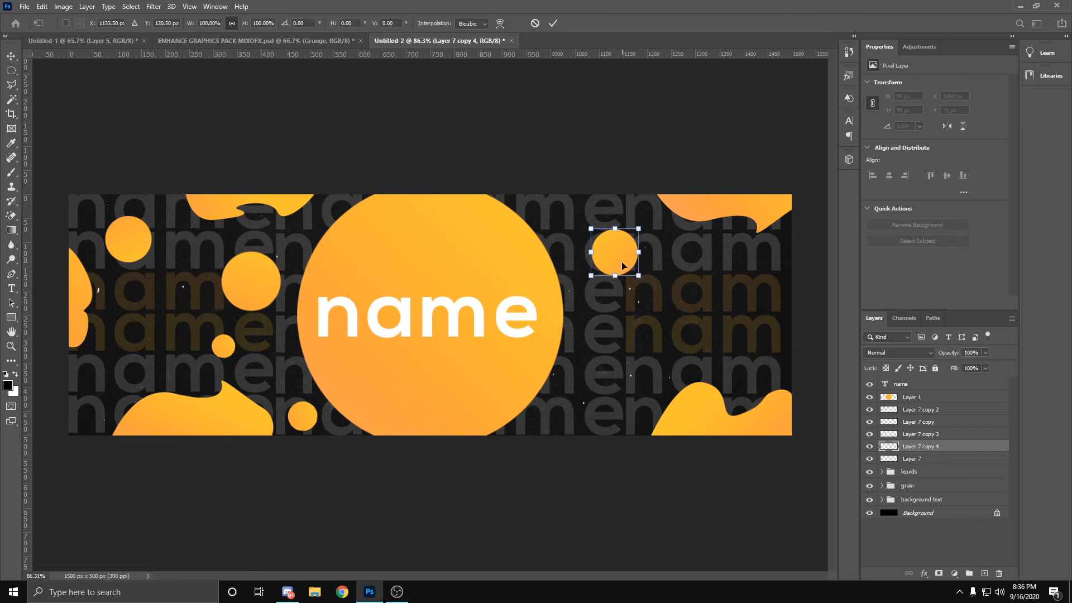
pyautogui.moveTo(620, 263); pyautogui.dragTo(631, 350)
pyautogui.click(553, 23)
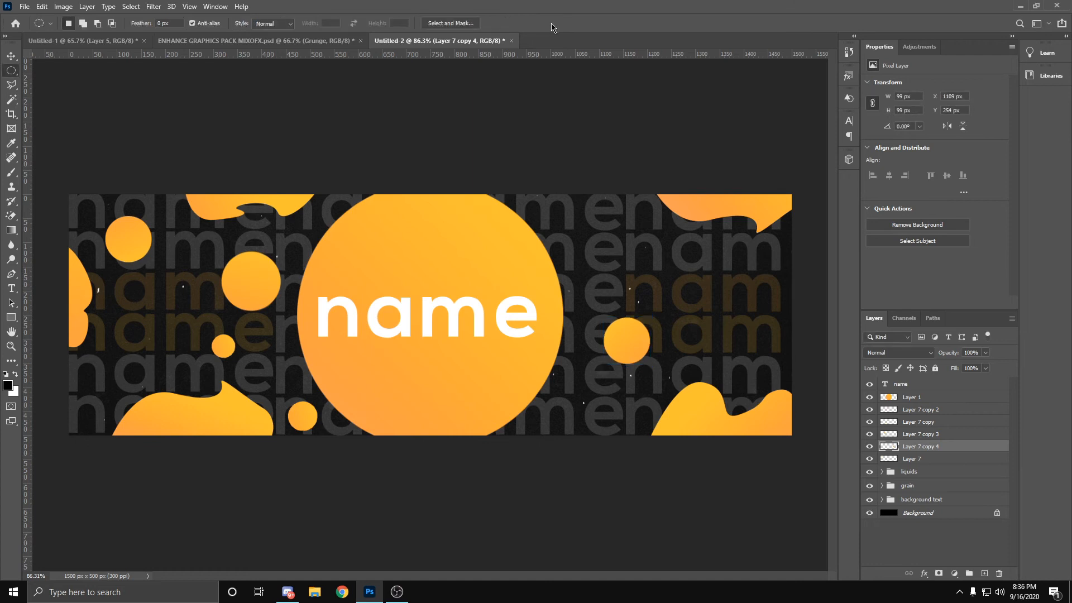
# Step: Duplicate that circle, scale the copy to about 45%, and place it near the lower edge, just right of the big circle
pyautogui.hotkey('ctrl', 'j')
pyautogui.hotkey('ctrl', 't')
pyautogui.moveTo(634, 335); pyautogui.dragTo(544, 422)
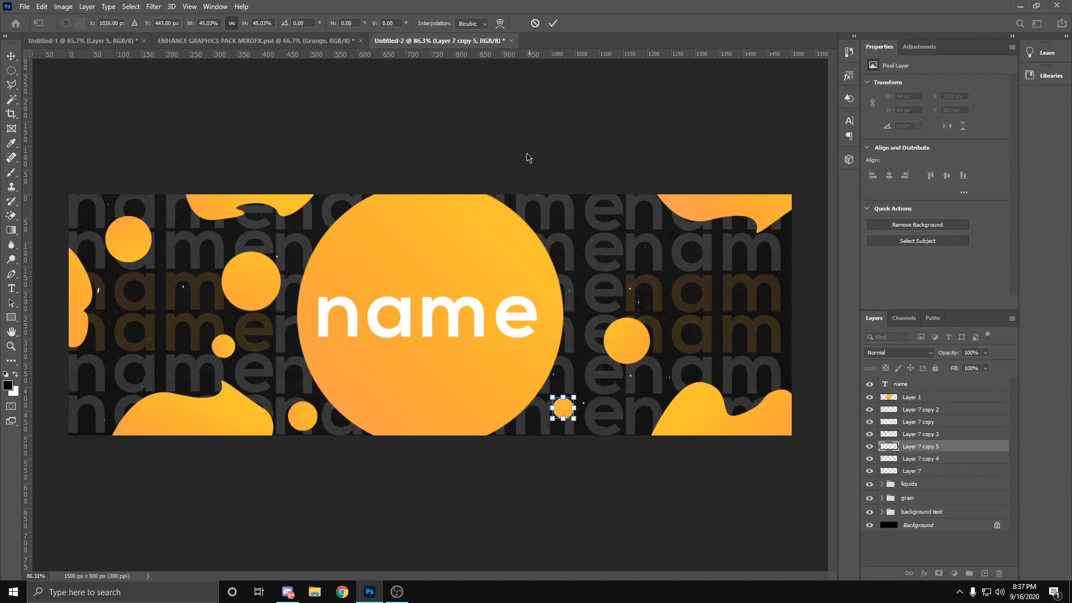
pyautogui.click(552, 24)
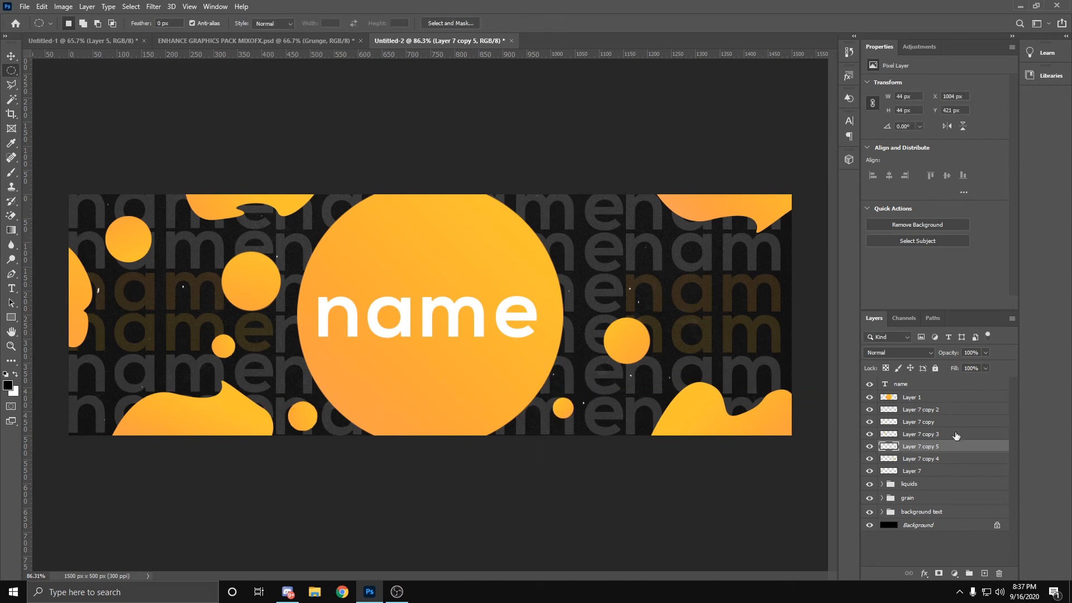
# Step: Duplicate the 99 px circle on the right, move the copy near the upper edge, rotate it about -79° and shrink it to about 84 px
pyautogui.click(11, 56)
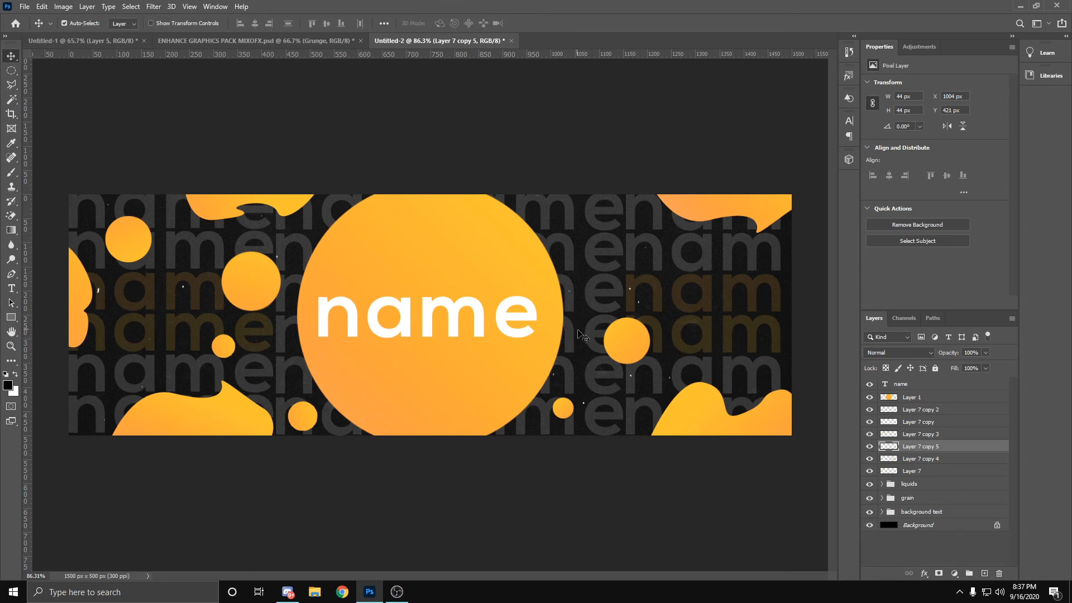
pyautogui.click(628, 346)
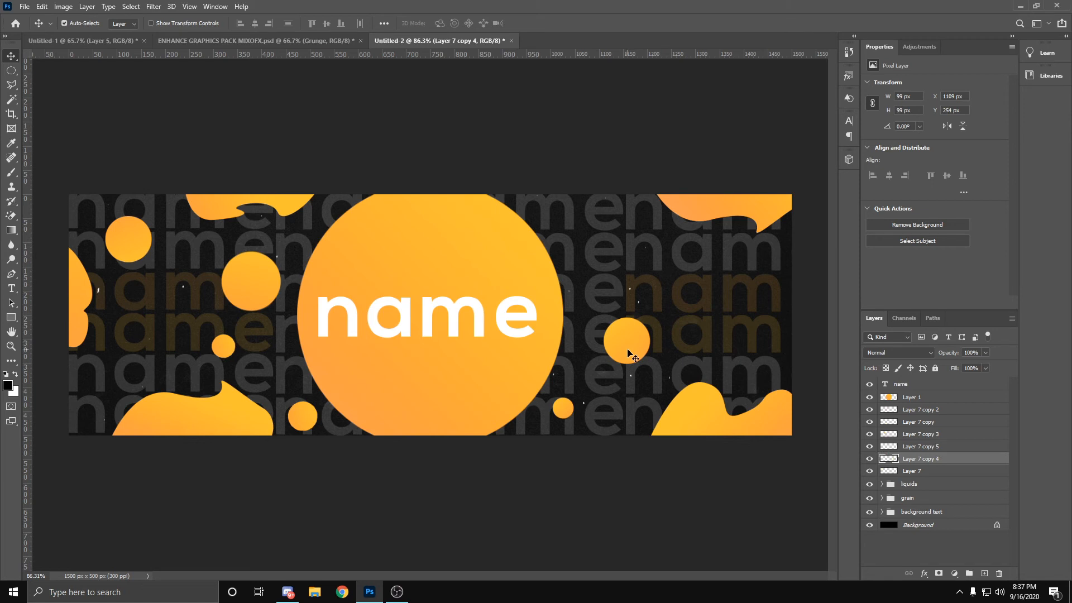
pyautogui.hotkey('ctrl', 'j')
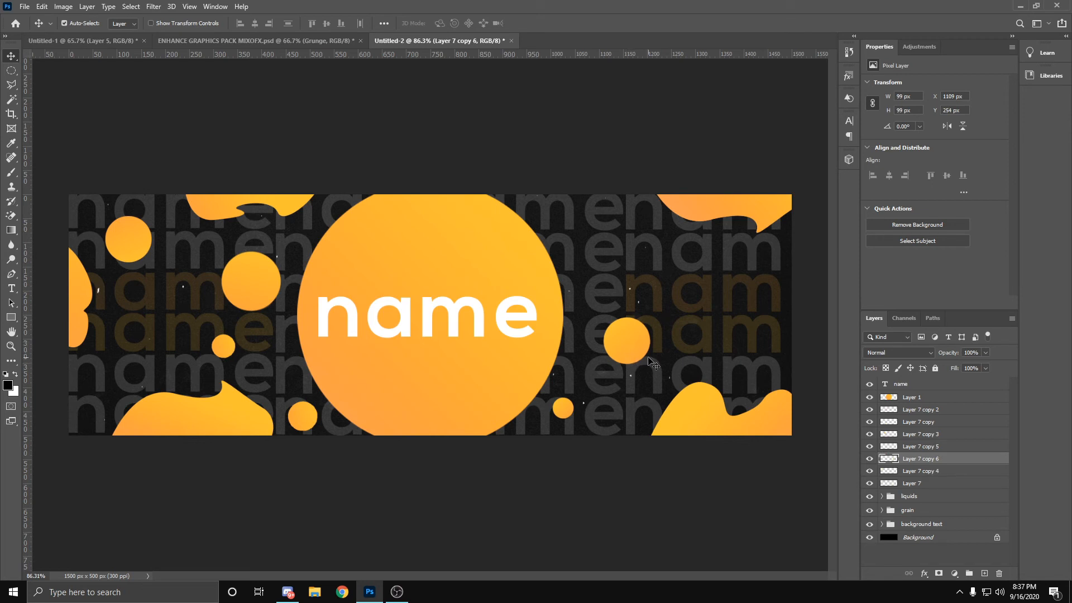
pyautogui.hotkey('ctrl', 't')
pyautogui.moveTo(637, 354); pyautogui.dragTo(614, 239)
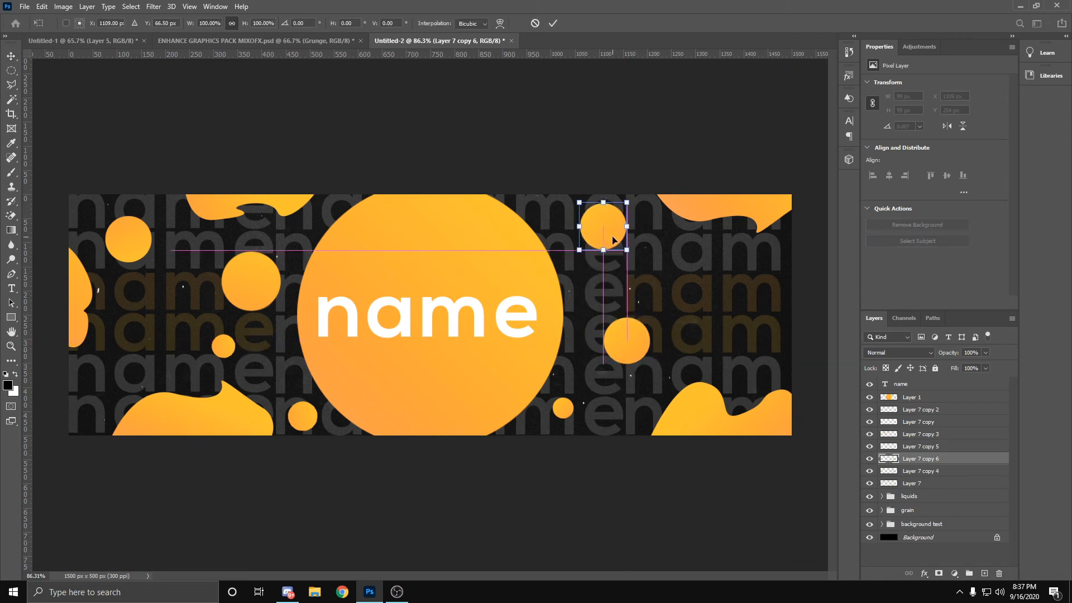
pyautogui.moveTo(642, 195); pyautogui.dragTo(564, 169)
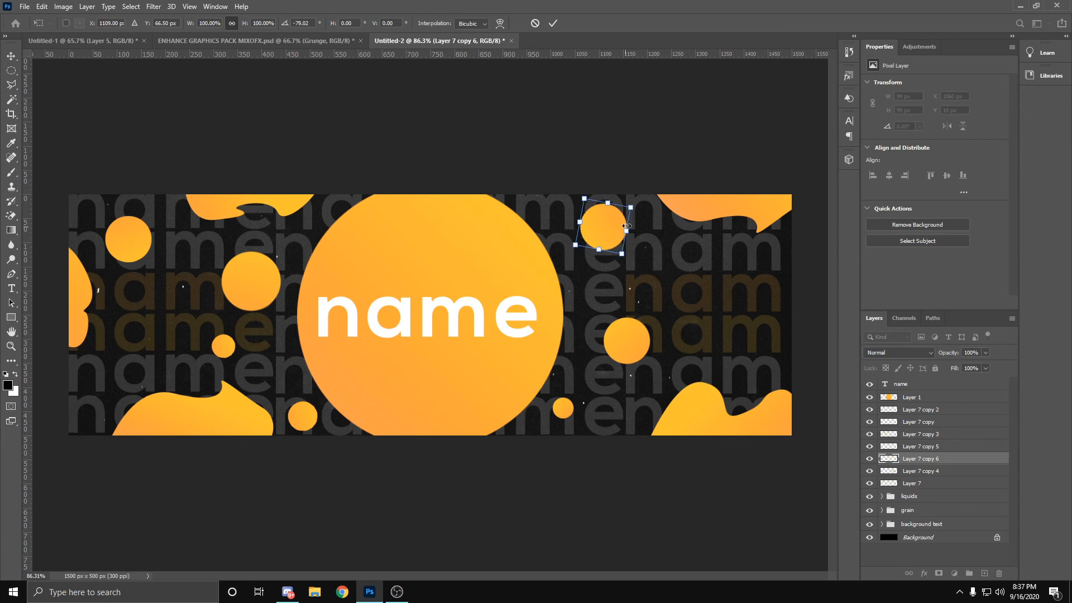
pyautogui.moveTo(632, 207)
pyautogui.mouseDown()
pyautogui.moveTo(644, 204)
pyautogui.moveTo(624, 220)
pyautogui.mouseUp()
pyautogui.click(553, 23)
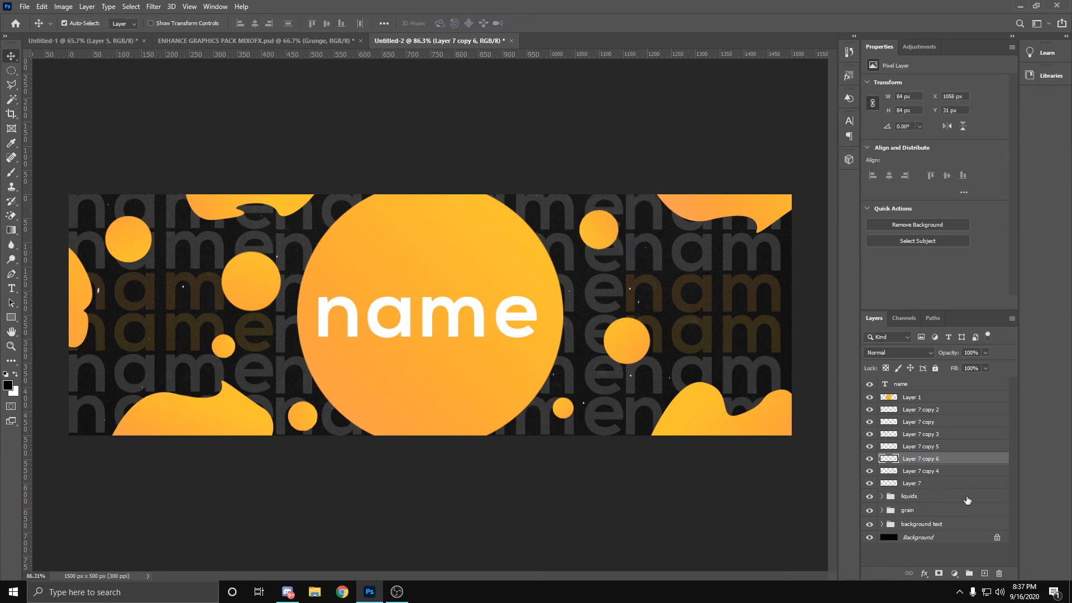
# Step: Duplicate the upper circle, enlarge the copy to about 137 px, flip it, and place it near the header's right edge between the corner blobs
pyautogui.hotkey('ctrl', 'j')
pyautogui.hotkey('ctrl', 't')
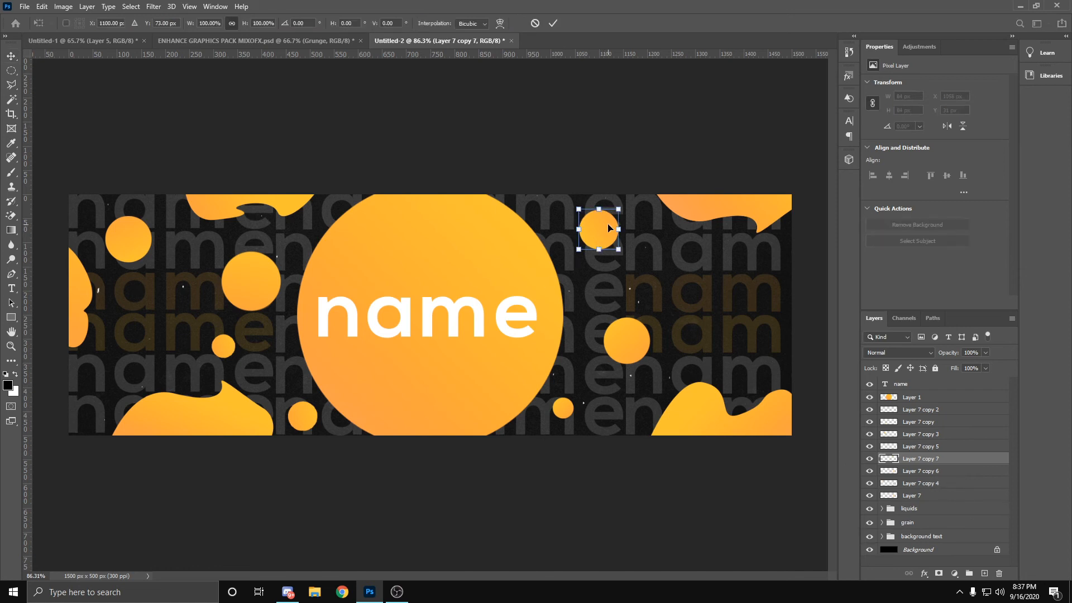
pyautogui.moveTo(608, 229); pyautogui.dragTo(736, 286)
pyautogui.rightClick(735, 304)
pyautogui.click(771, 493)
pyautogui.click(553, 24)
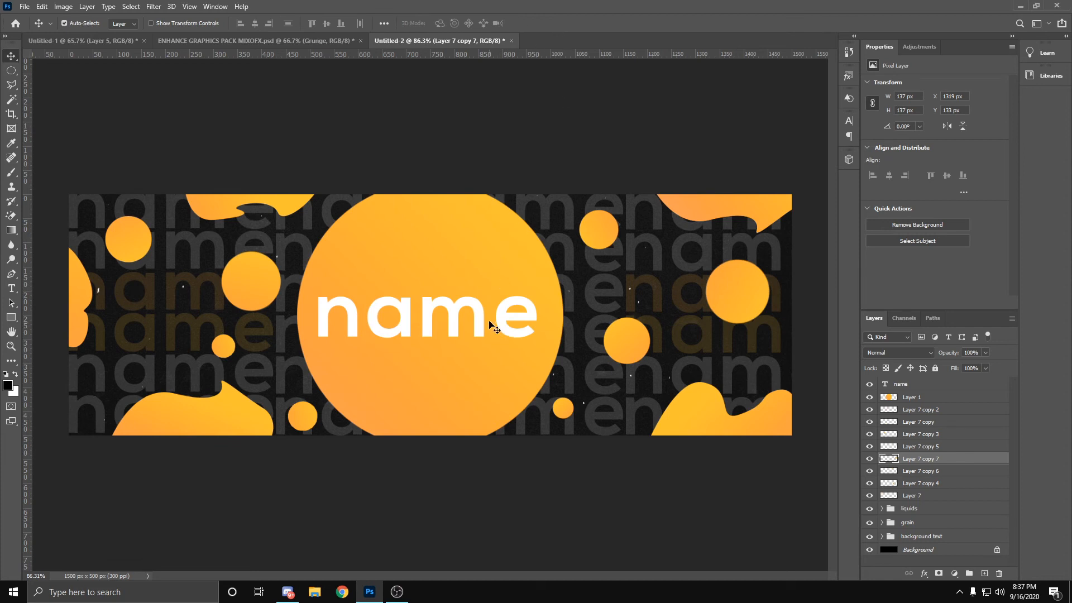
# Step: Group all the small circle layers, from Layer 7 copy 2 down to Layer 7, and name the group "dots"
pyautogui.doubleClick(925, 408)
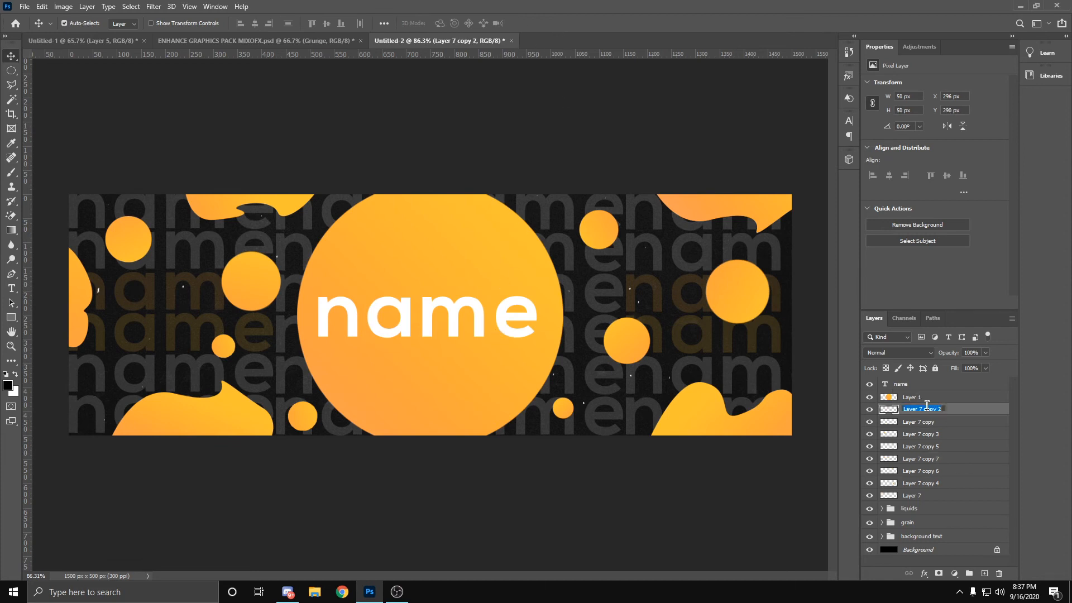
pyautogui.press('Return')
pyautogui.keyDown('shift'); pyautogui.click(917, 496); pyautogui.keyUp('shift')
pyautogui.hotkey('ctrl', 'g')
pyautogui.doubleClick(908, 410)
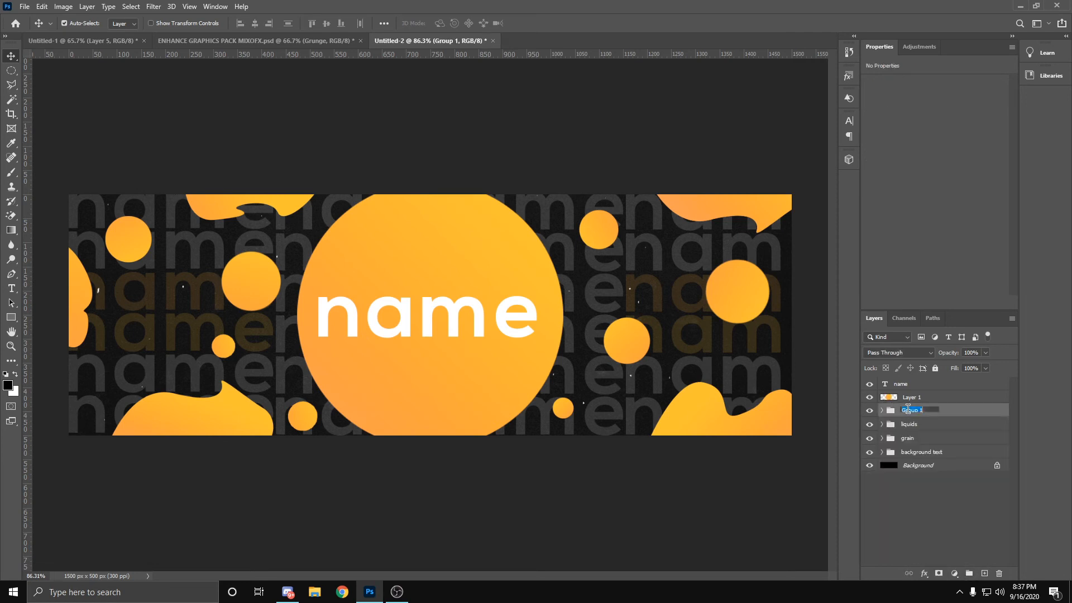
pyautogui.write('dots')
pyautogui.press('Return')
pyautogui.click(908, 389)
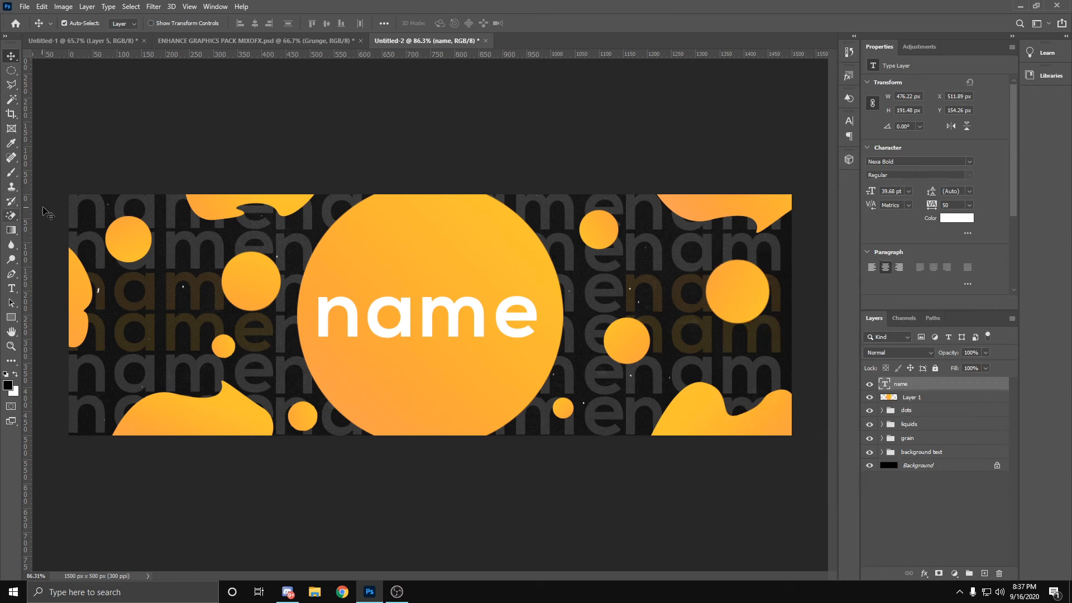
pyautogui.click(12, 289)
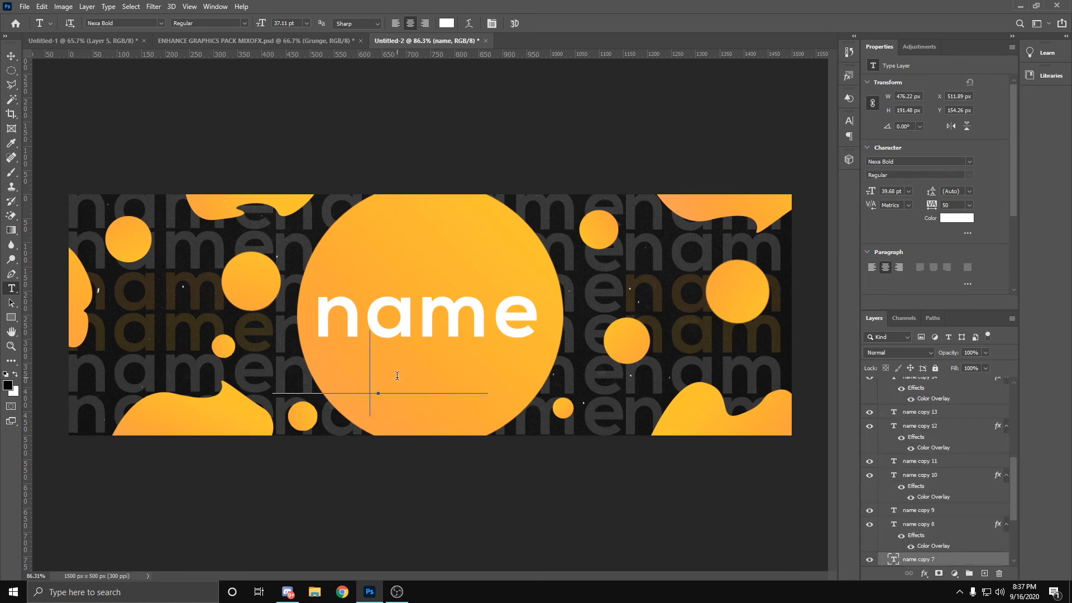
pyautogui.click(409, 382)
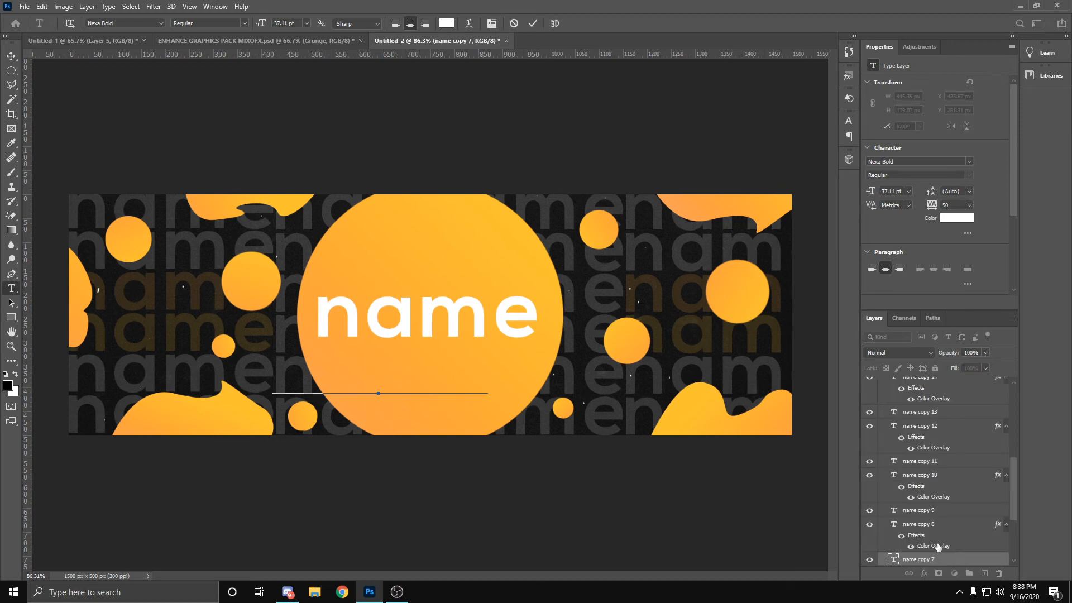
pyautogui.click(513, 23)
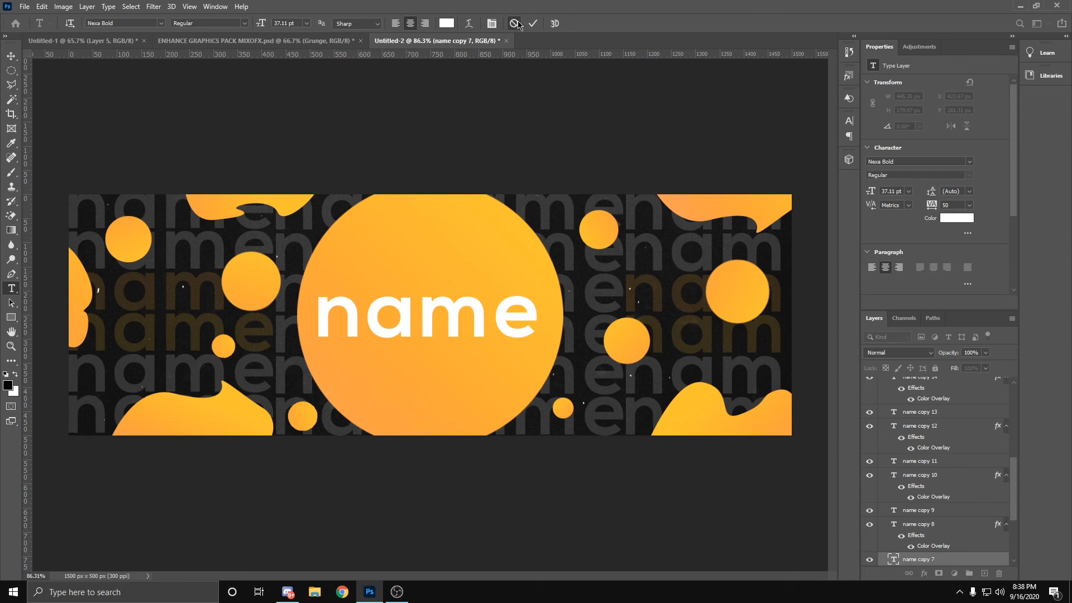
pyautogui.click(401, 174)
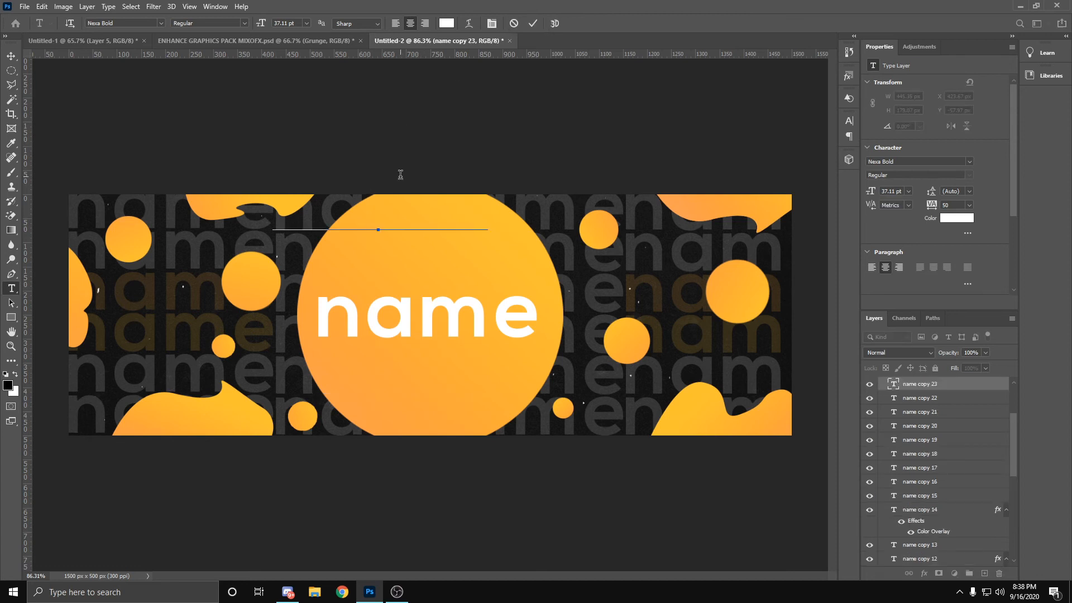
pyautogui.click(513, 24)
# Step: Add a 60 pt white Nexa Bold text reading "Fortnite Player" on two lines, starting below the header canvas
pyautogui.click(588, 545)
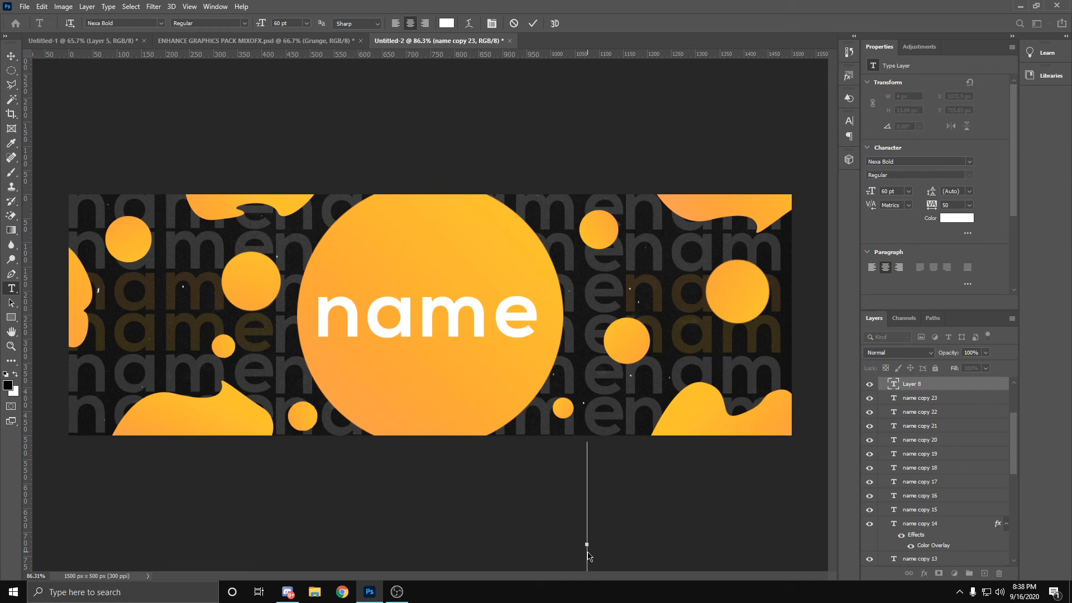
pyautogui.write('awser')
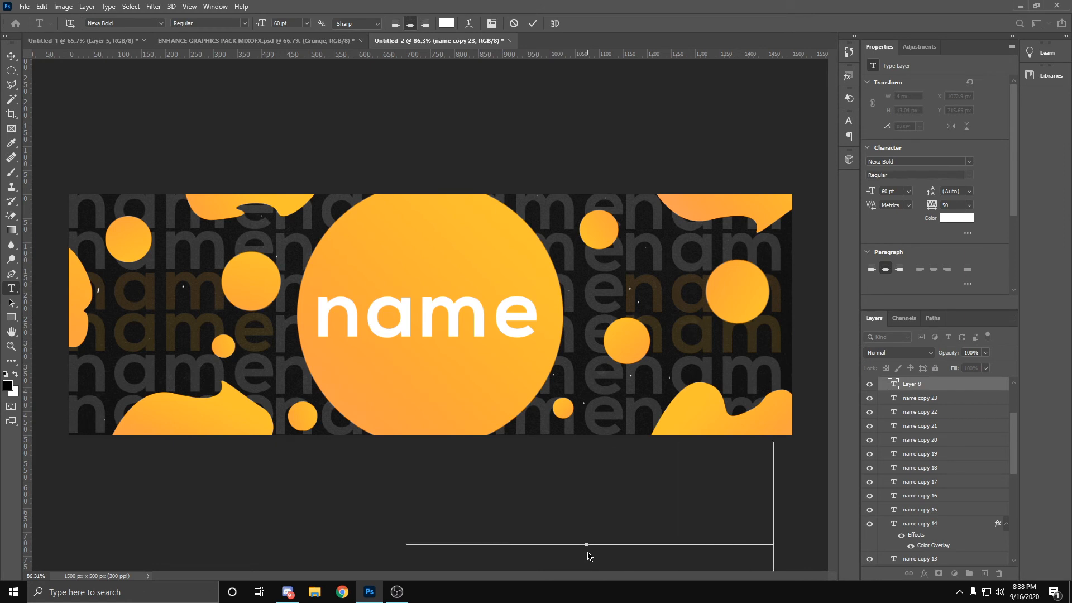
pyautogui.press('BackSpace')
pyautogui.press('BackSpace')
pyautogui.press('BackSpace')
pyautogui.press('BackSpace')
pyautogui.press('BackSpace')
pyautogui.write('asdasda')
pyautogui.click(532, 23)
# Step: Scale the "Fortnite Player" text to about 41% and place it over the big circle, just under the "name" title
pyautogui.hotkey('ctrl', 't')
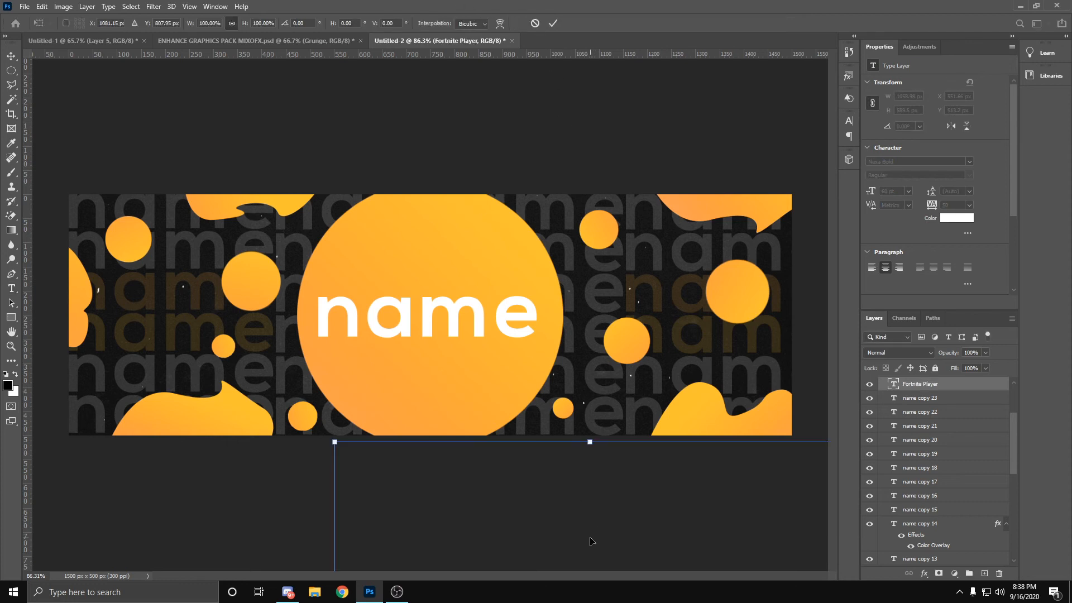
pyautogui.moveTo(568, 520); pyautogui.dragTo(421, 268)
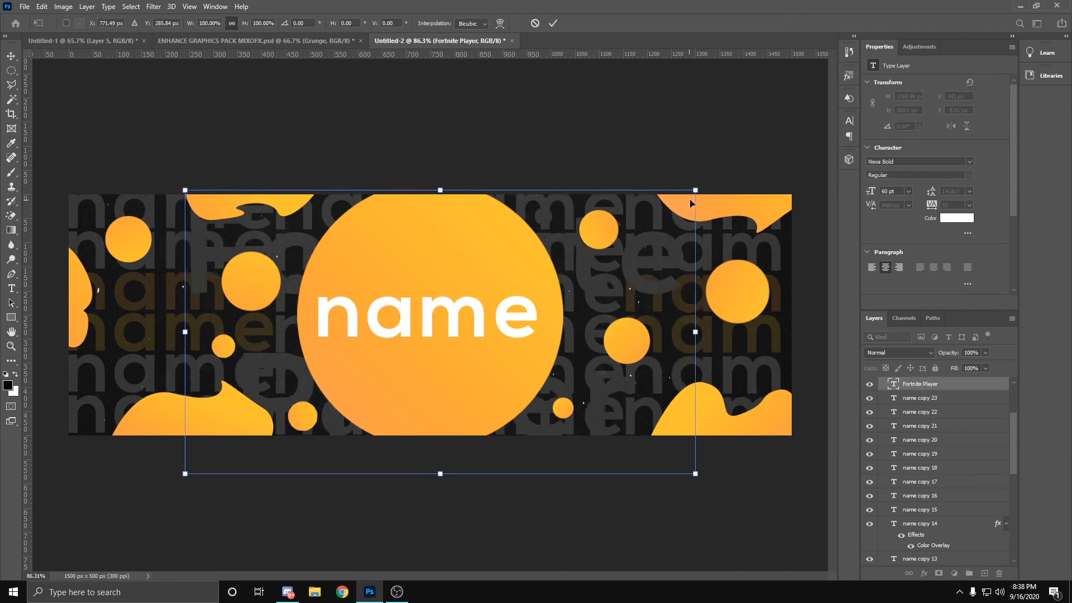
pyautogui.moveTo(695, 189); pyautogui.dragTo(395, 354)
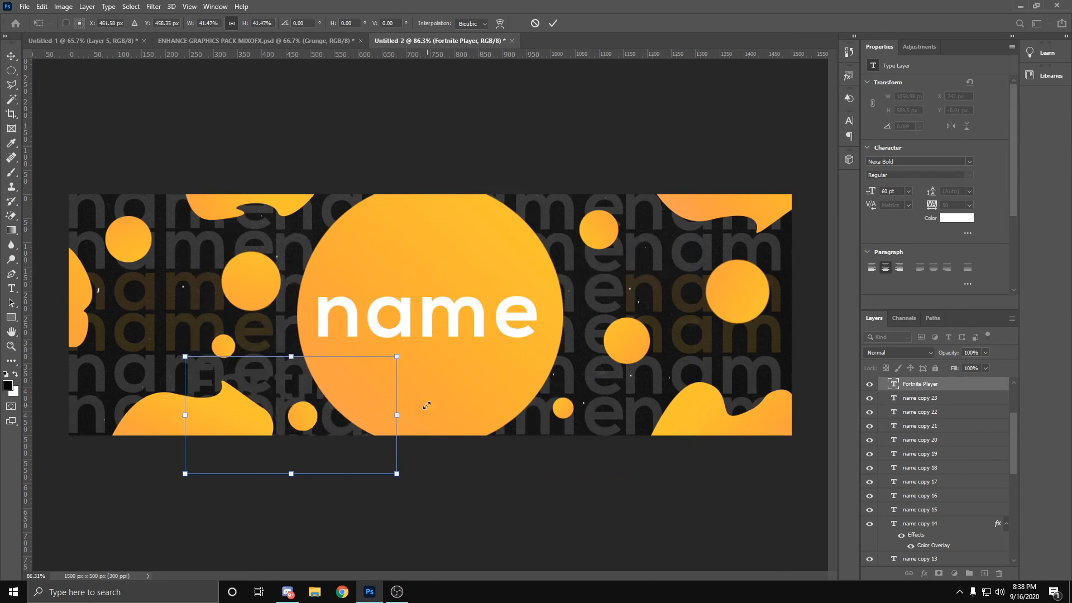
pyautogui.moveTo(426, 407); pyautogui.dragTo(523, 399)
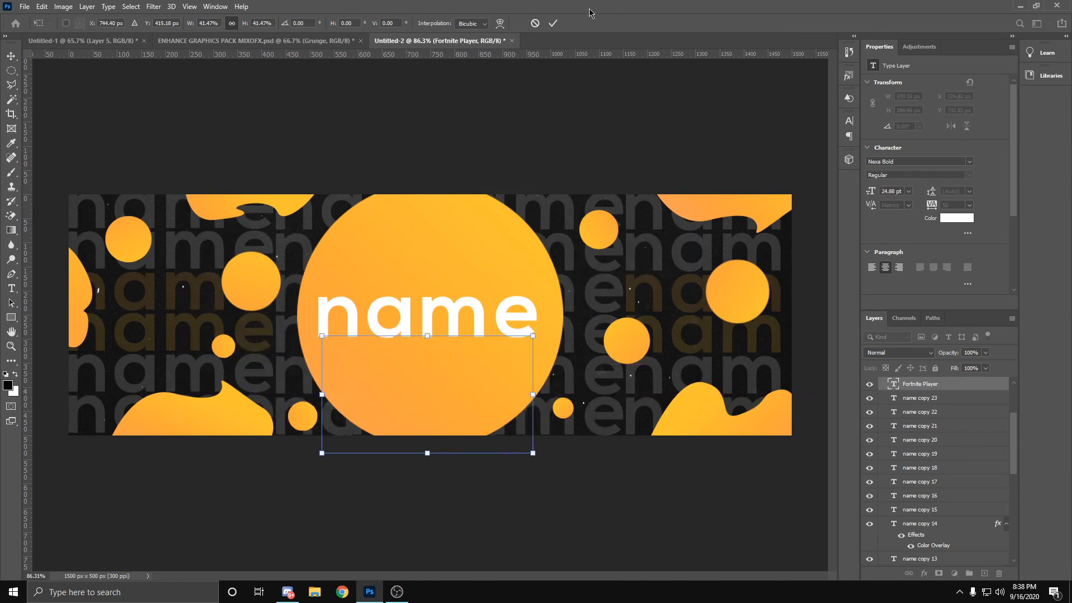
pyautogui.click(553, 23)
# Step: Move the "Fortnite Player" layer directly beneath the "name" layer, then scale the text to about 49% and center it under the title
pyautogui.moveTo(958, 385); pyautogui.dragTo(925, 392)
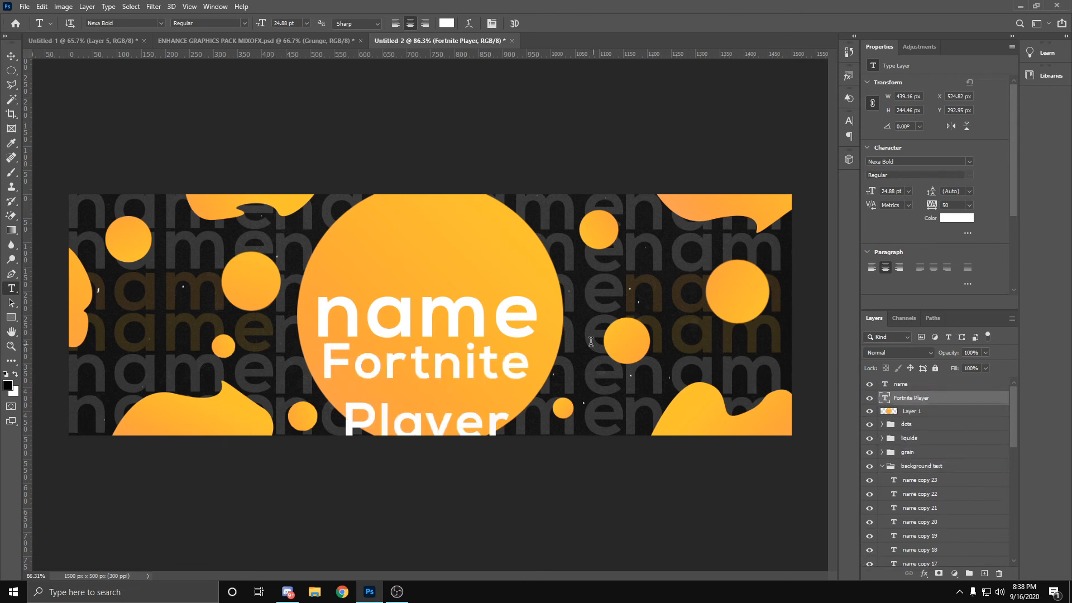
pyautogui.hotkey('ctrl', 't')
pyautogui.moveTo(535, 336); pyautogui.dragTo(464, 373)
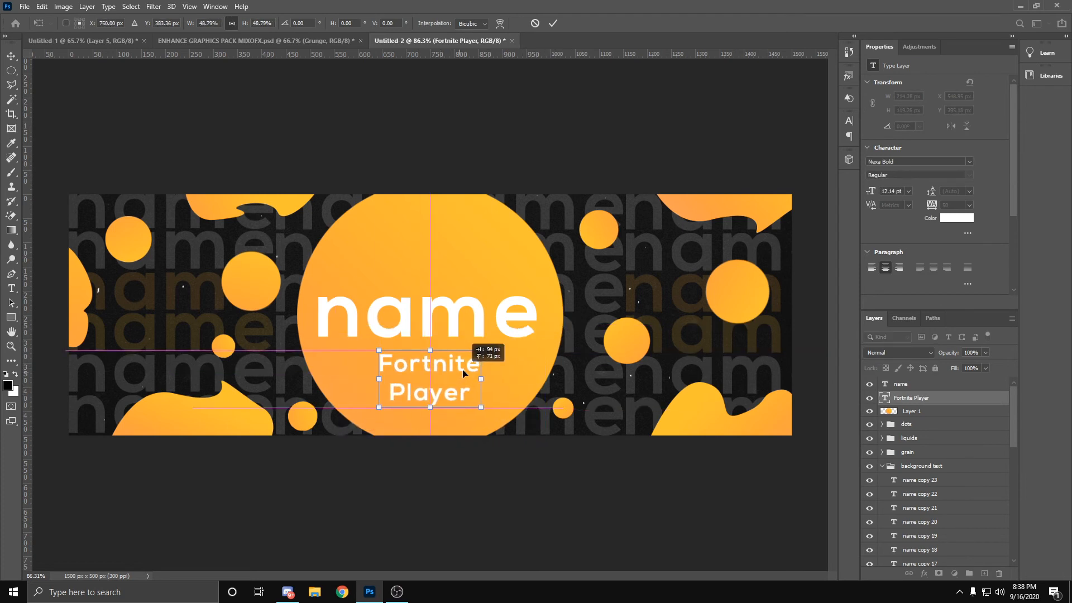
pyautogui.click(552, 23)
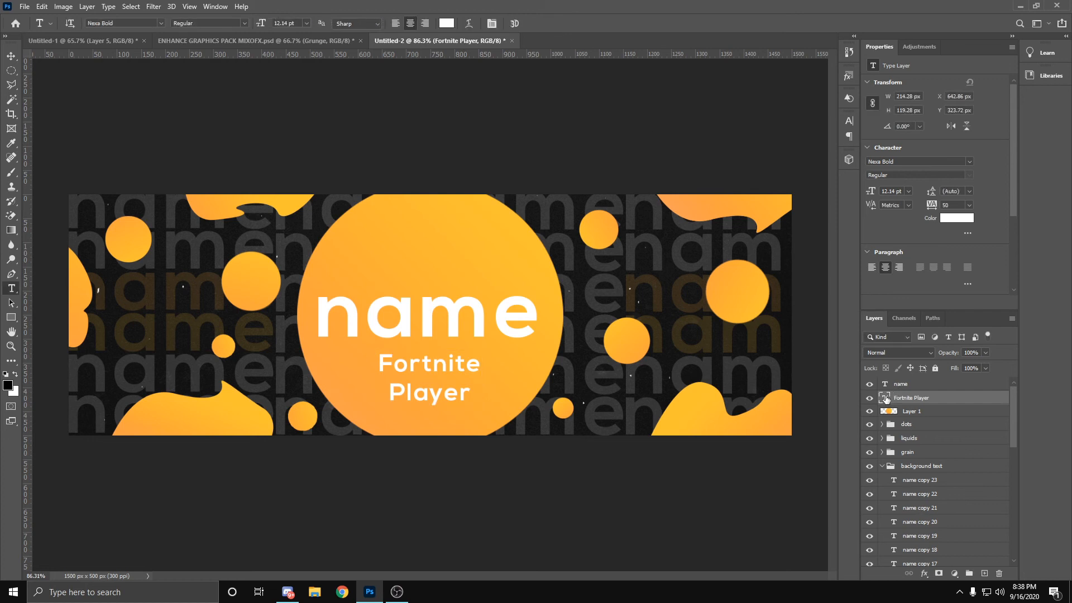
# Step: Select all of the "Fortnite Player" text for editing and open the Character settings
pyautogui.doubleClick(886, 399)
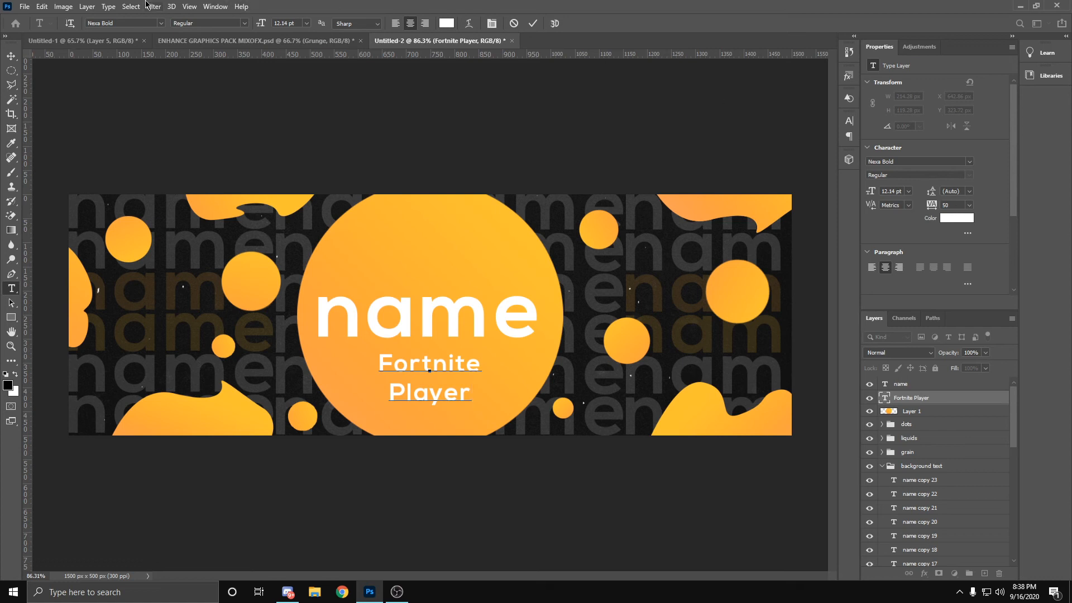
pyautogui.click(107, 6)
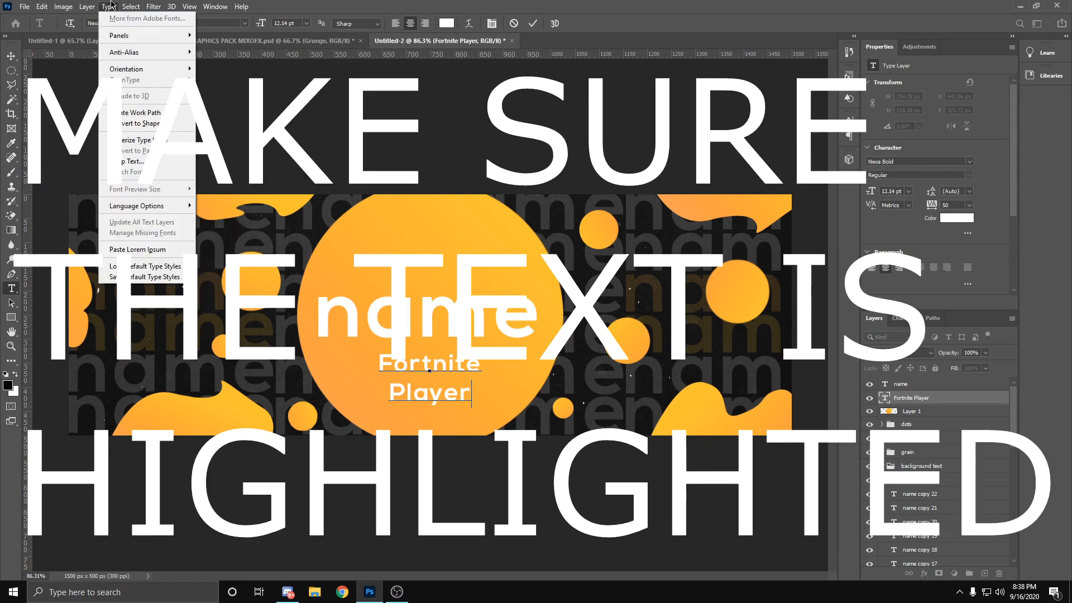
pyautogui.moveTo(112, 38)
pyautogui.click(224, 36)
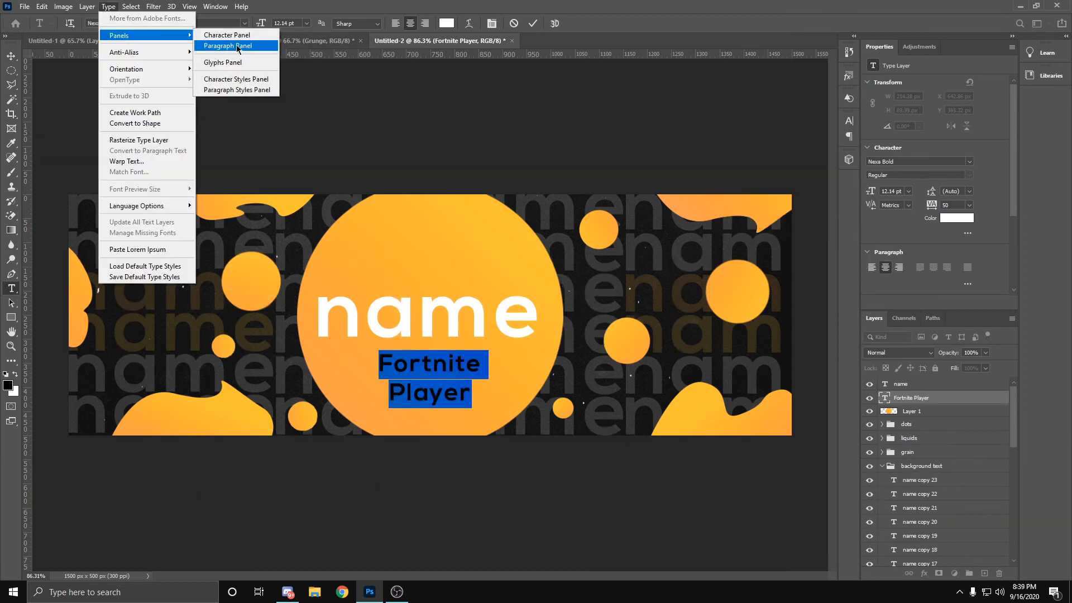
pyautogui.click(223, 35)
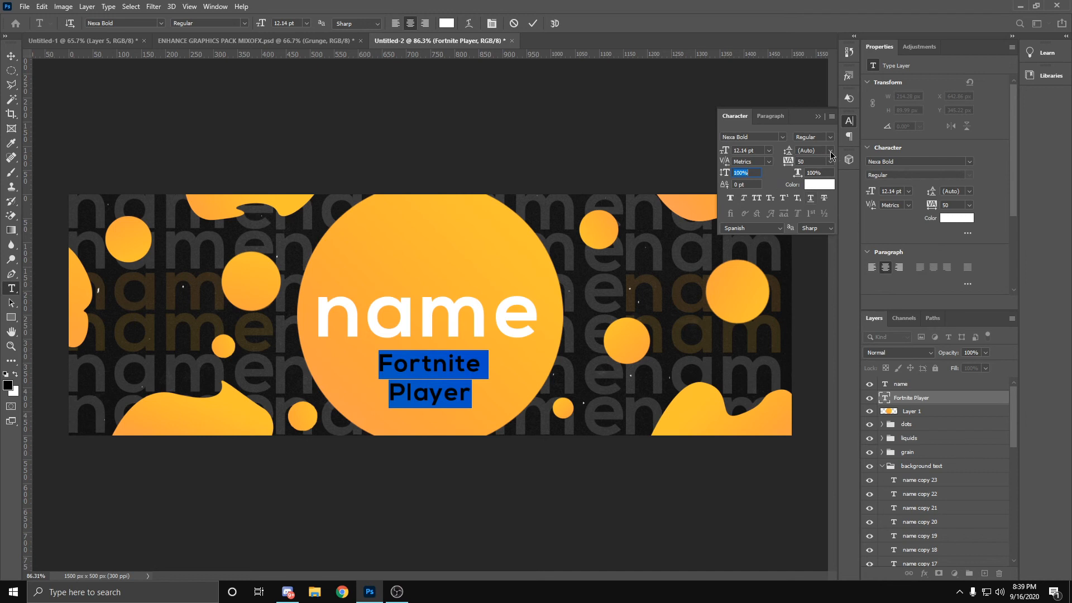
# Step: Try leading values of 6 pt, 12 pt and 11 pt on the "Fortnite Player" text
pyautogui.click(831, 150)
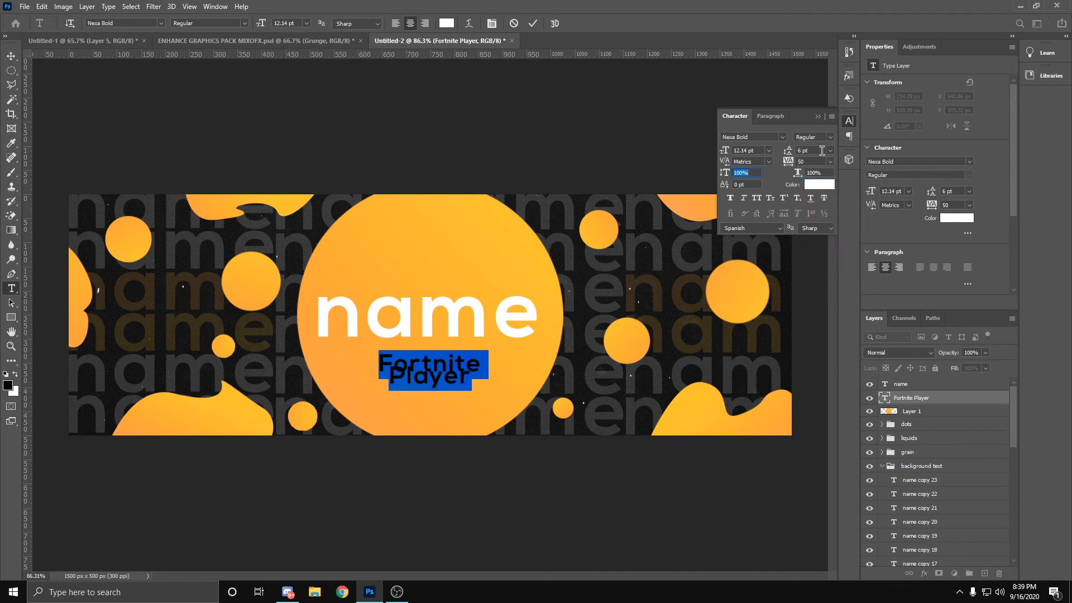
pyautogui.click(830, 150)
pyautogui.click(815, 218)
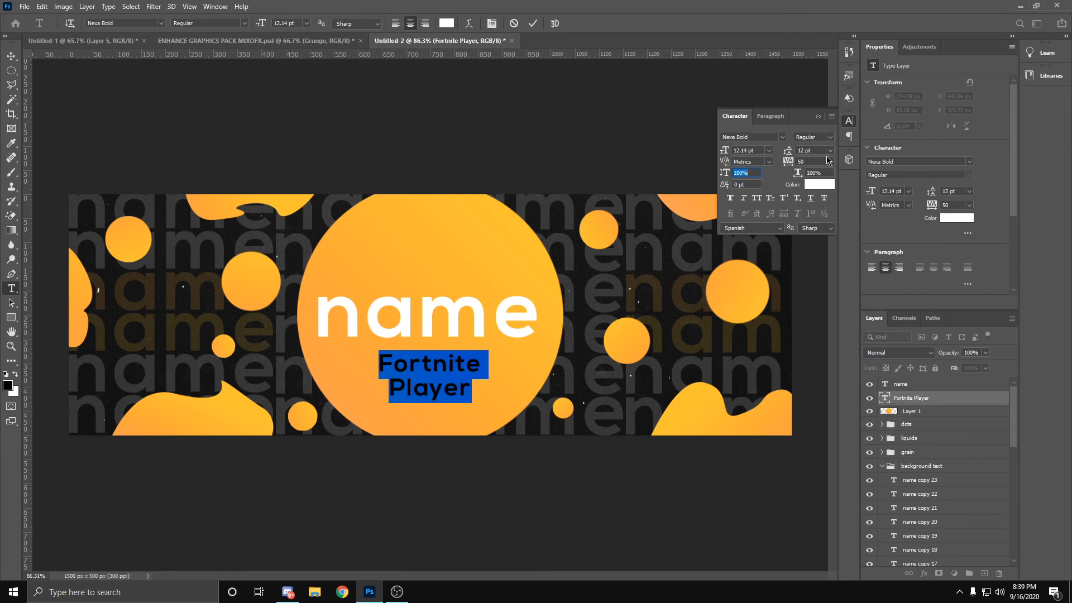
pyautogui.click(830, 154)
pyautogui.click(815, 207)
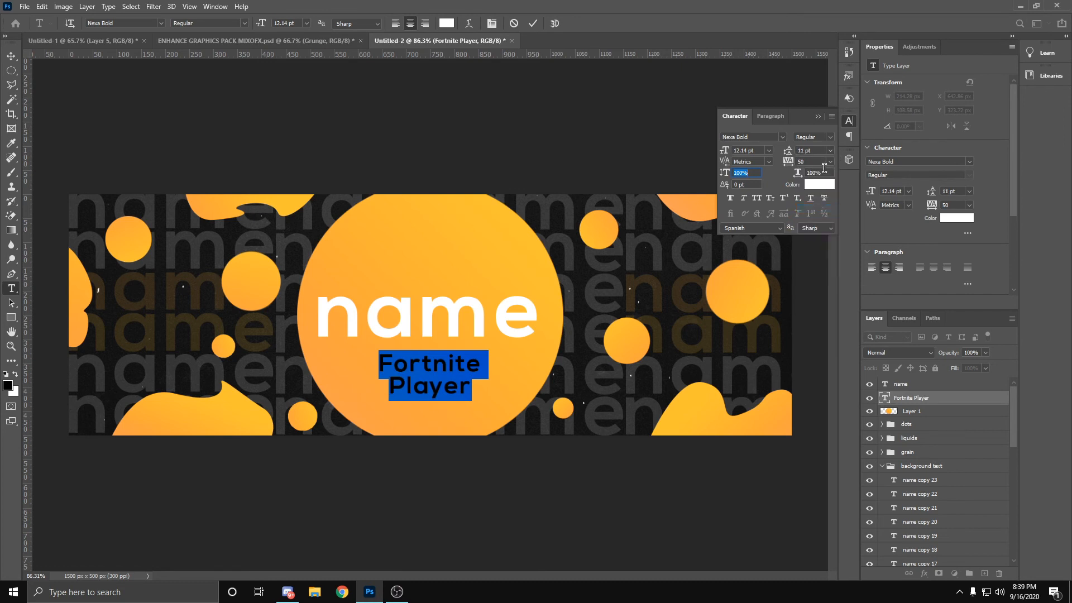
# Step: Set the leading of the "Fortnite Player" text to 10 pt, close the Character settings and commit the text edit
pyautogui.click(830, 150)
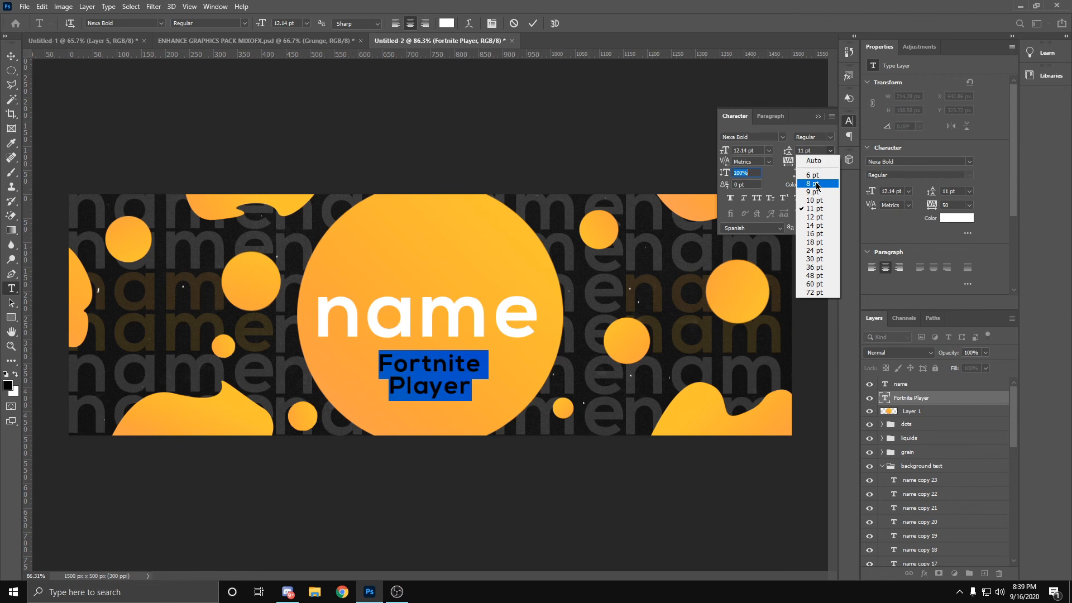
pyautogui.click(815, 200)
pyautogui.click(815, 116)
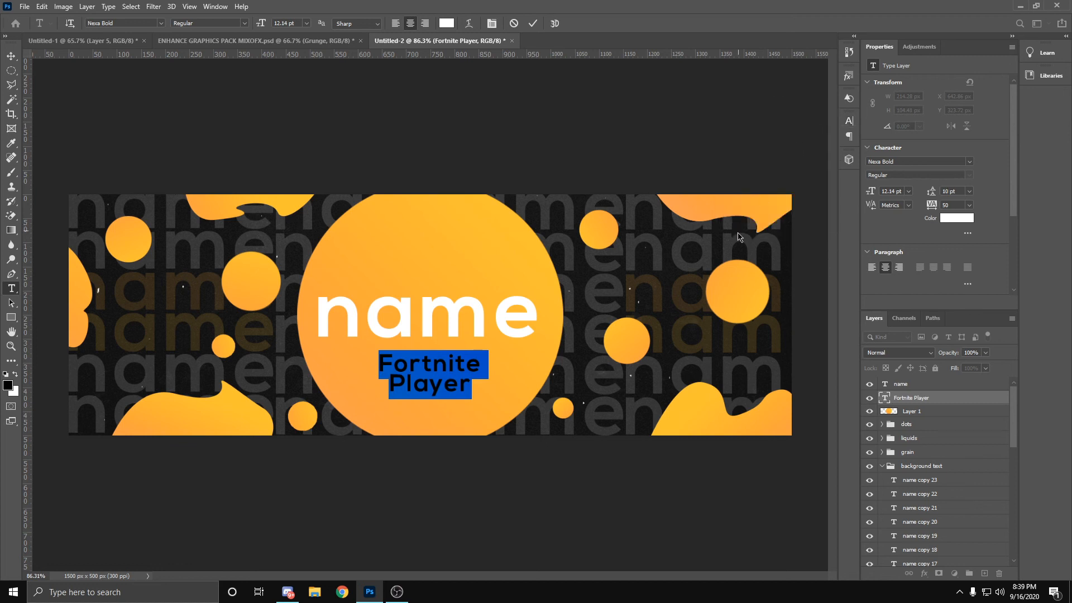
pyautogui.click(534, 24)
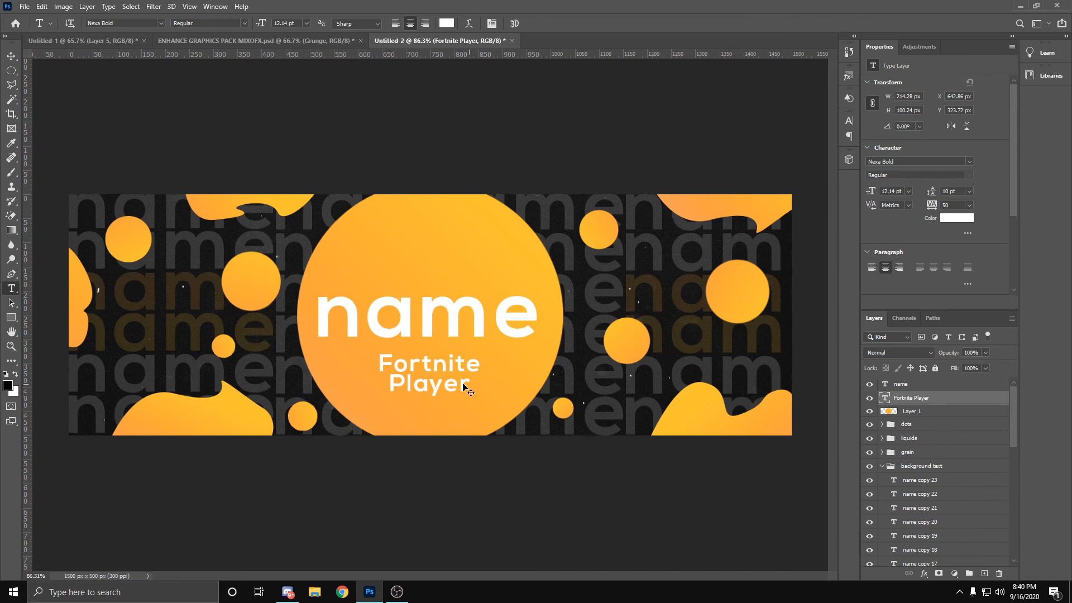
# Step: Shrink the "Fortnite Player" text to about 155 px wide, place it just below the title, and collapse the background text group
pyautogui.hotkey('ctrl', 't')
pyautogui.moveTo(465, 387); pyautogui.dragTo(422, 375)
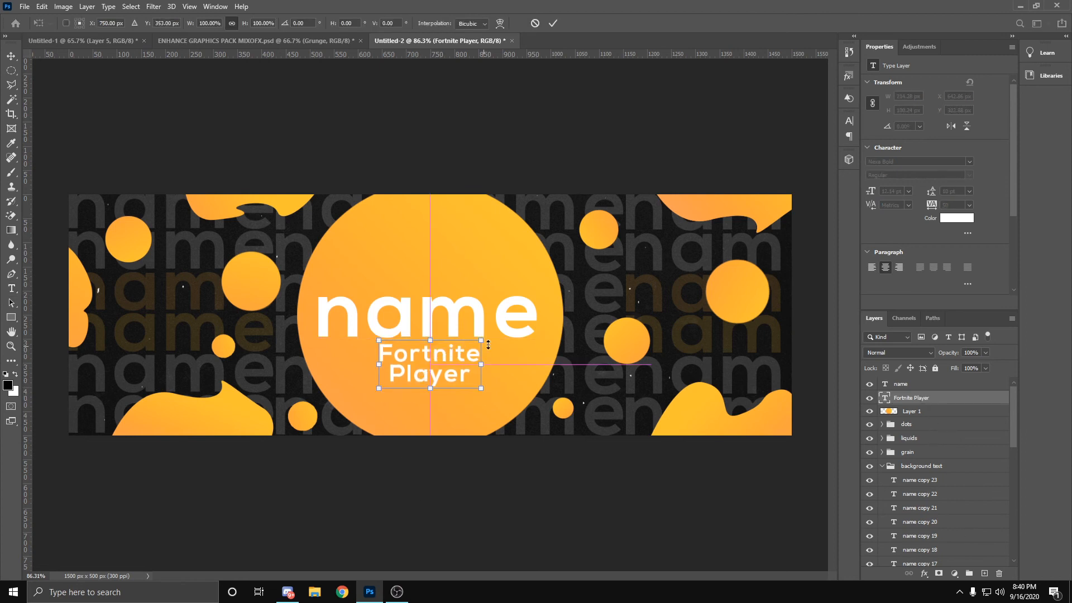
pyautogui.moveTo(481, 334); pyautogui.dragTo(451, 353)
pyautogui.moveTo(425, 372); pyautogui.dragTo(434, 371)
pyautogui.click(553, 23)
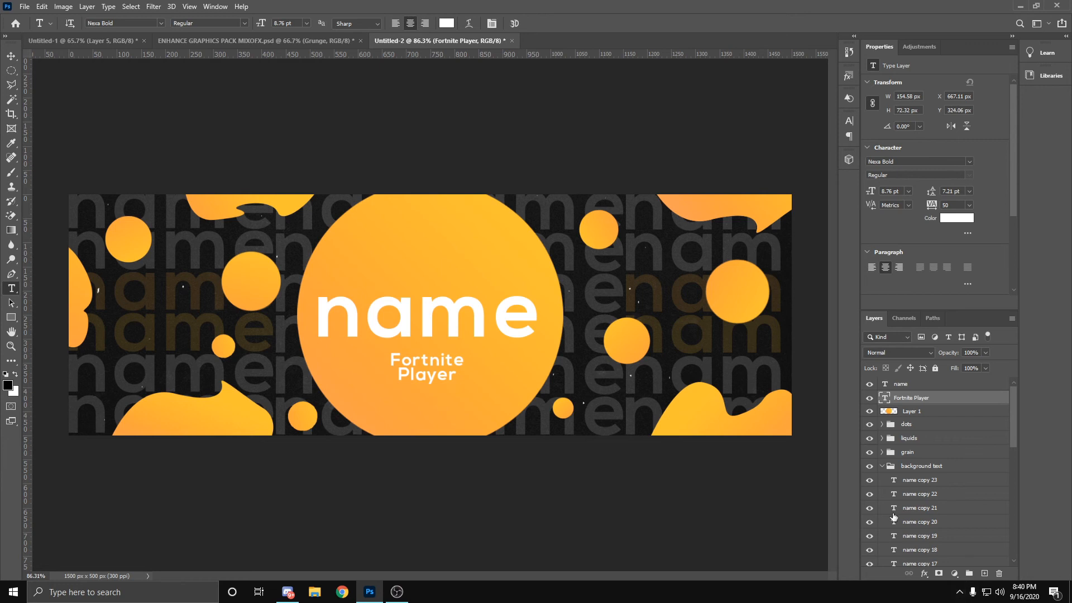
pyautogui.click(882, 466)
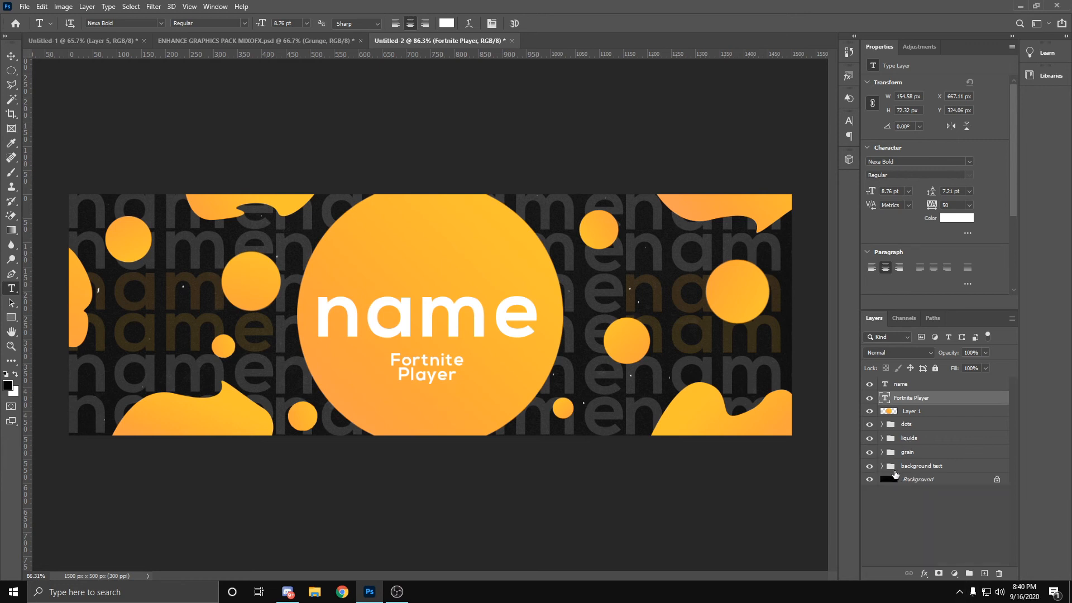
# Step: Add a Drop Shadow effect to the large orange circle on Layer 1, keeping the artwork in view
pyautogui.click(910, 411)
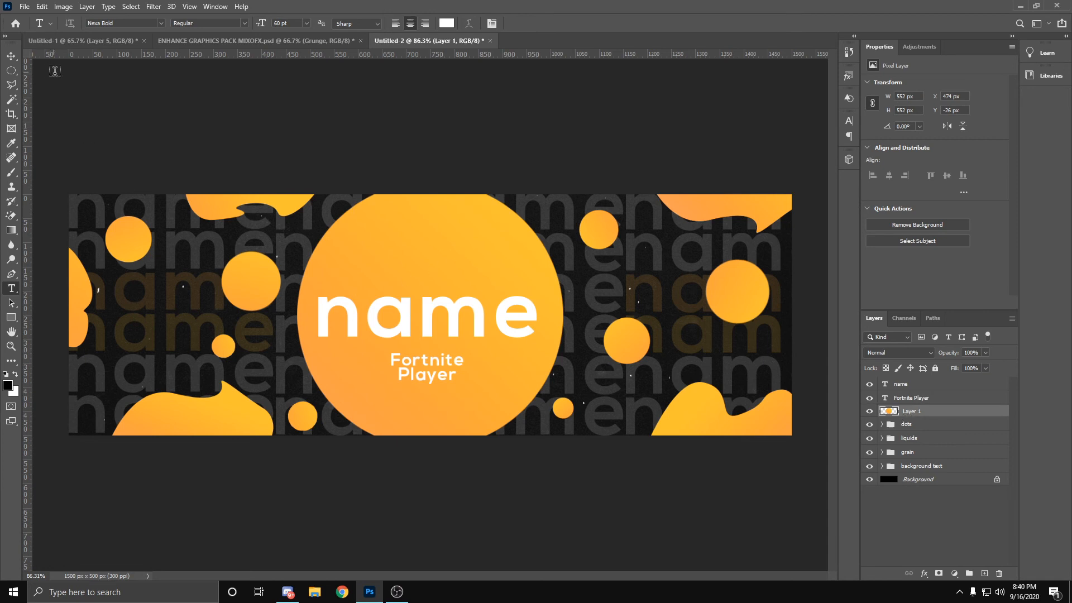
pyautogui.click(19, 56)
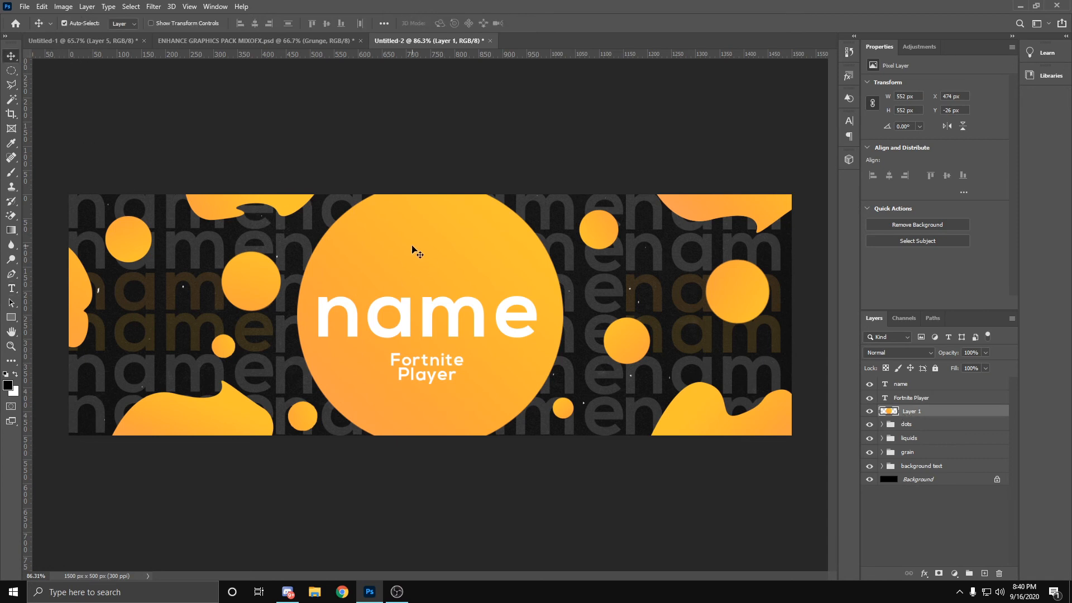
pyautogui.rightClick(910, 413)
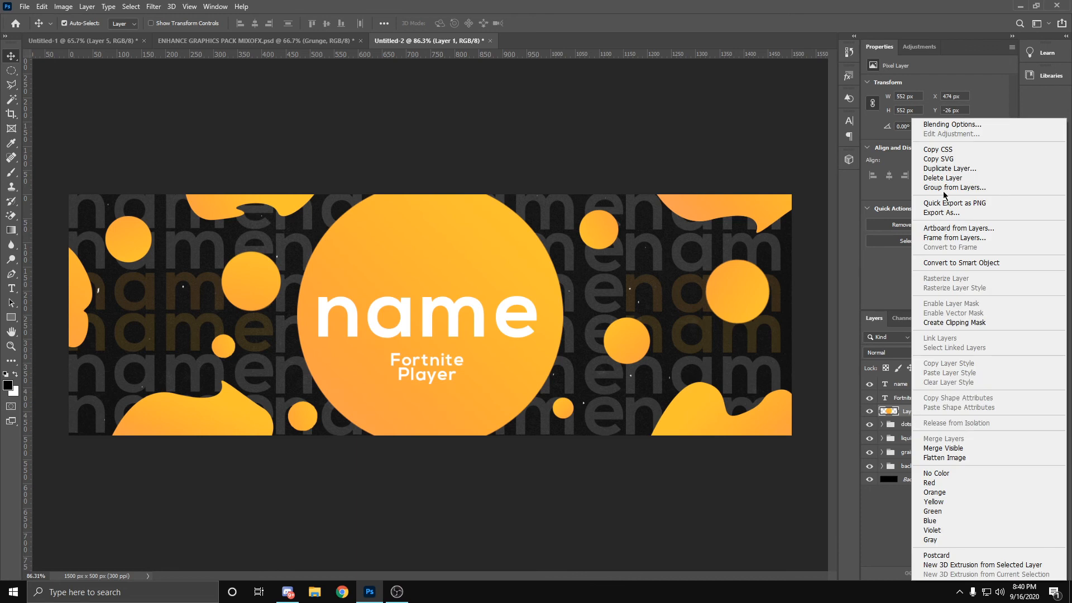
pyautogui.click(1006, 124)
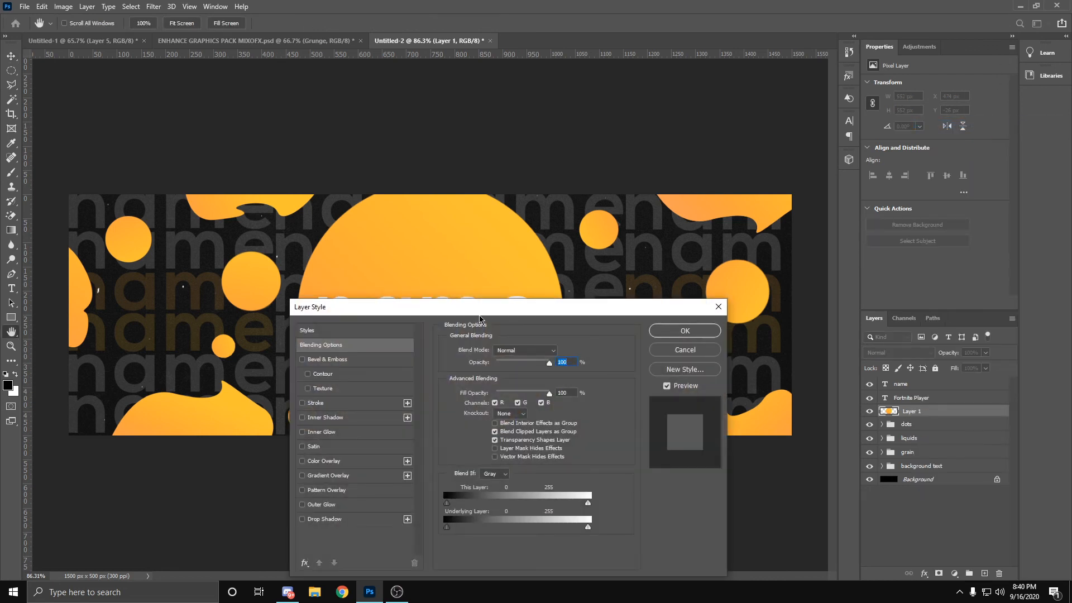
pyautogui.moveTo(479, 319); pyautogui.dragTo(633, 194)
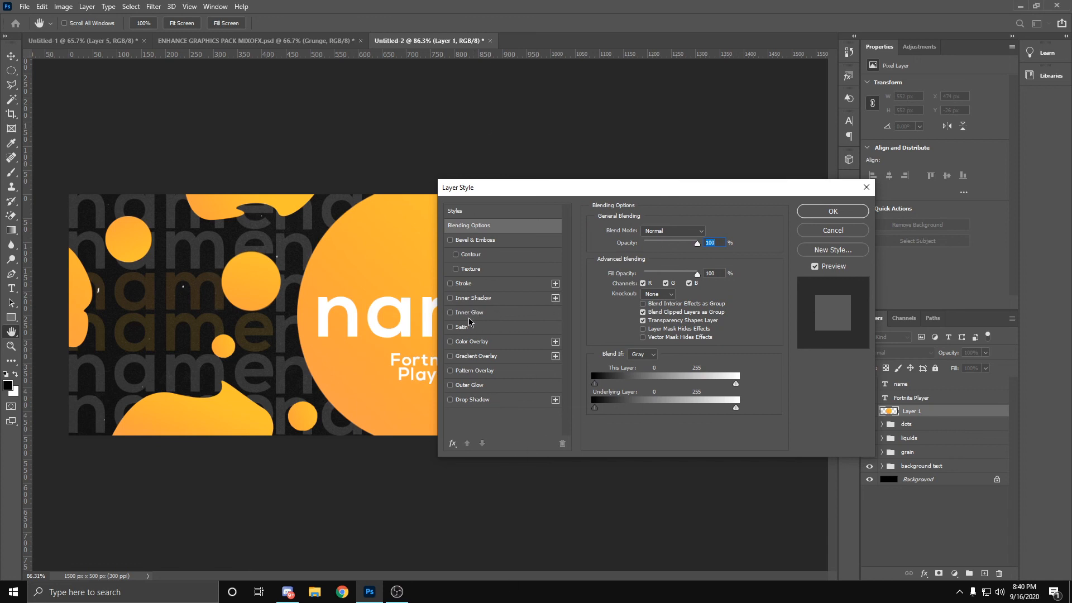
pyautogui.click(476, 400)
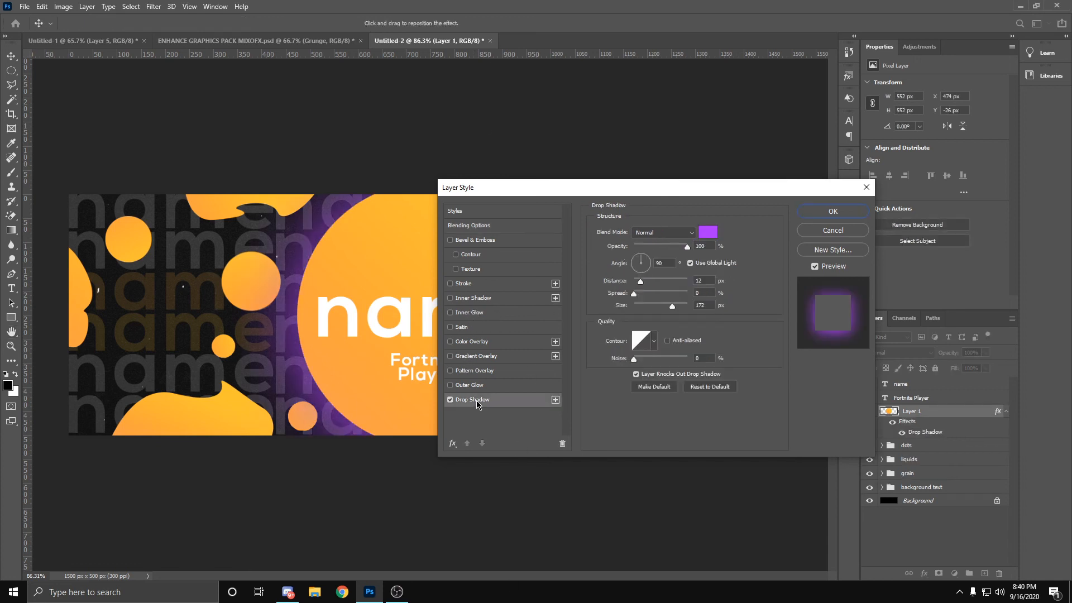
# Step: Set the drop shadow colour to the yellow-orange sampled from the liquid blob at the header's lower edge
pyautogui.click(709, 233)
pyautogui.moveTo(282, 361); pyautogui.dragTo(519, 198)
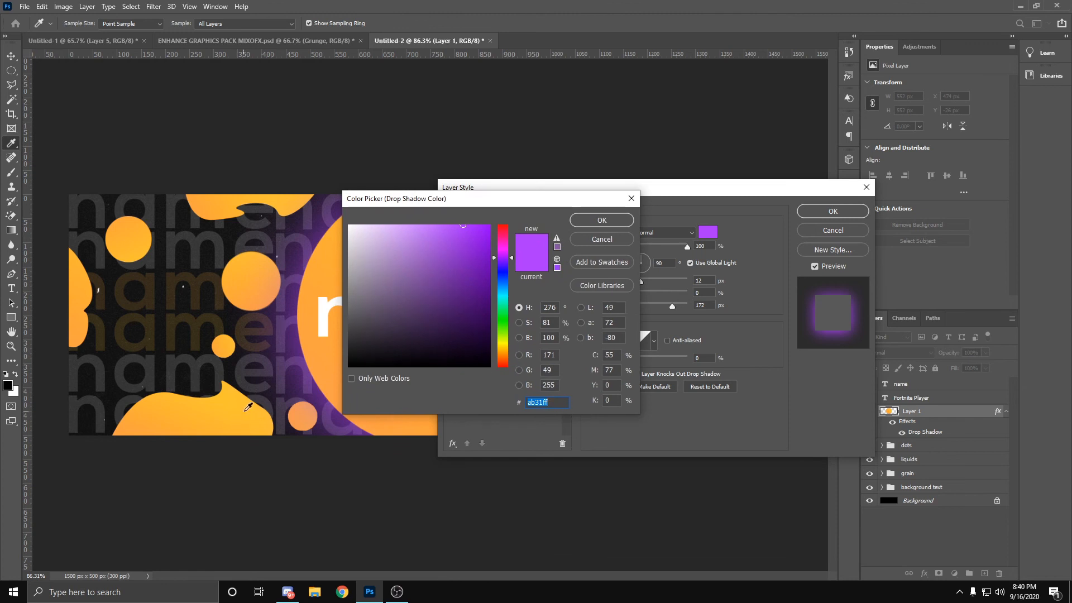
pyautogui.click(210, 399)
pyautogui.click(624, 219)
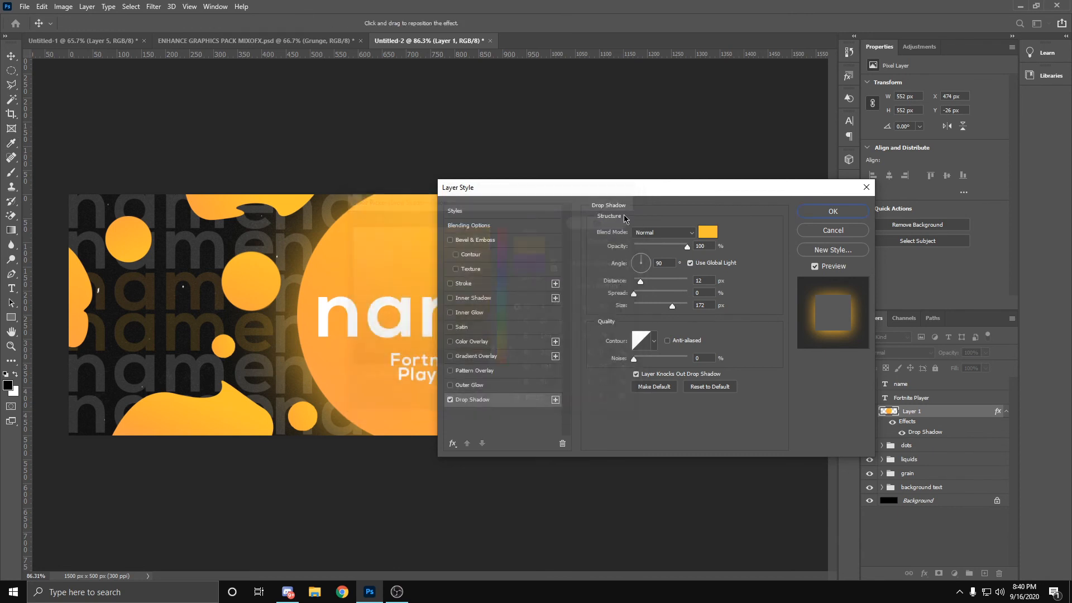
# Step: Set the circle's drop shadow opacity to 76%, adjust its distance, spread and size for a soft glow, and apply the style
pyautogui.moveTo(637, 191); pyautogui.dragTo(784, 207)
pyautogui.moveTo(834, 259); pyautogui.dragTo(806, 293)
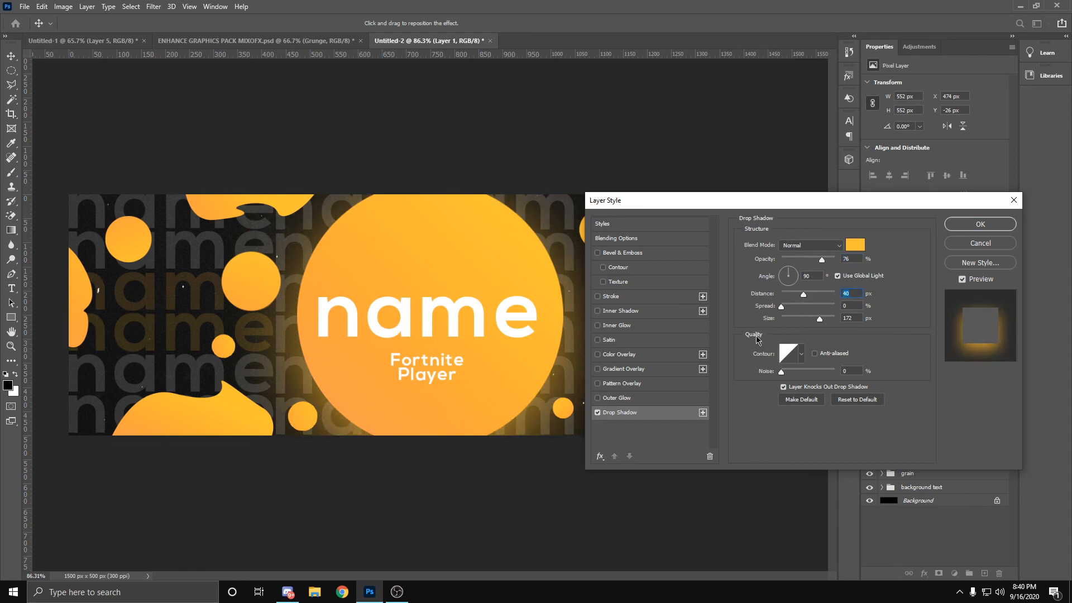
pyautogui.moveTo(804, 295); pyautogui.dragTo(797, 299)
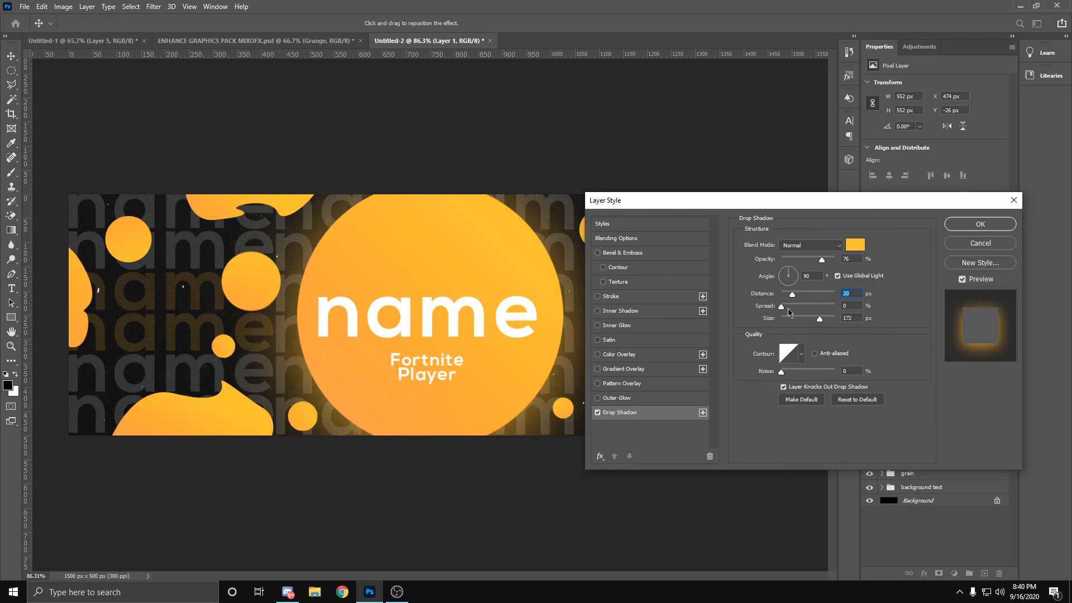
pyautogui.moveTo(782, 307)
pyautogui.mouseDown()
pyautogui.moveTo(819, 308)
pyautogui.moveTo(777, 307)
pyautogui.mouseUp()
pyautogui.moveTo(833, 325)
pyautogui.mouseDown()
pyautogui.moveTo(795, 329)
pyautogui.moveTo(820, 335)
pyautogui.mouseUp()
pyautogui.click(992, 226)
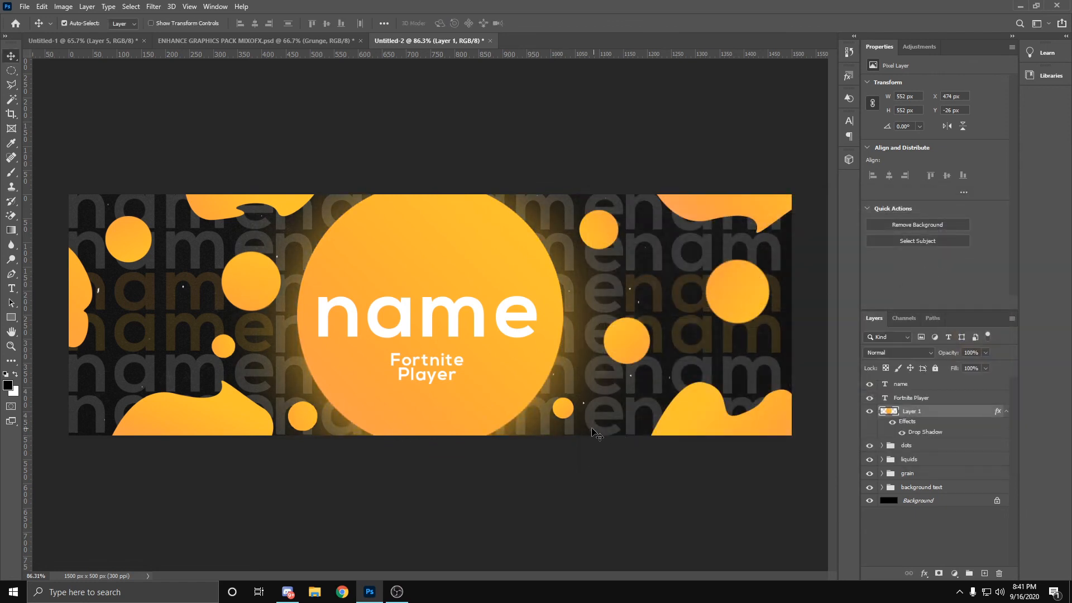
# Step: Select every text layer in the background text group, from name copy 23 down to name, and rasterize their type
pyautogui.press('z')
pyautogui.moveTo(483, 436)
pyautogui.mouseDown()
pyautogui.moveTo(467, 427)
pyautogui.moveTo(486, 438)
pyautogui.mouseUp()
pyautogui.press('v')
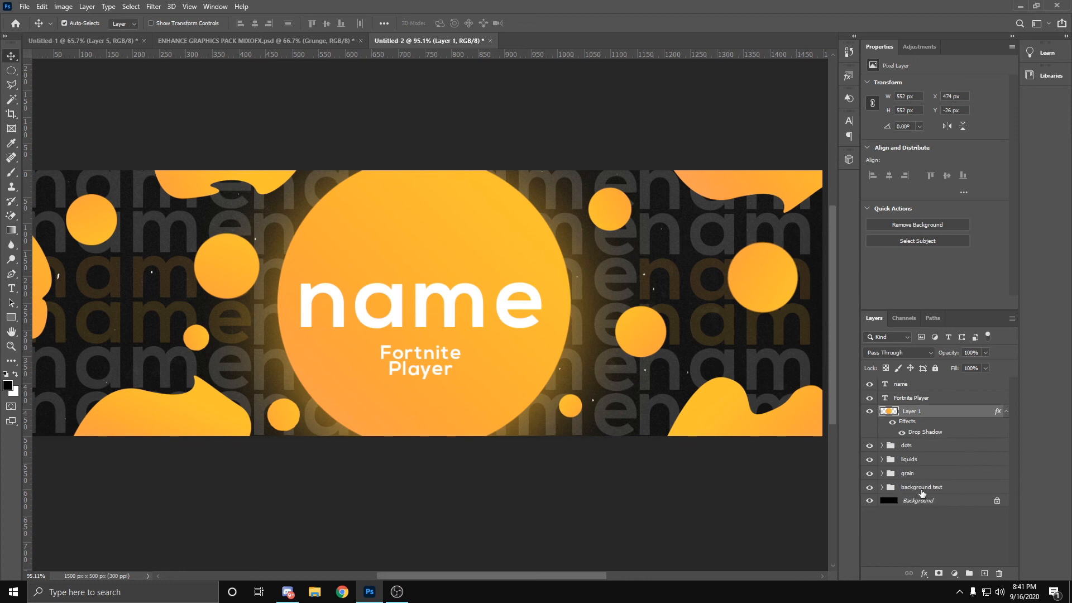
pyautogui.click(915, 490)
pyautogui.click(882, 487)
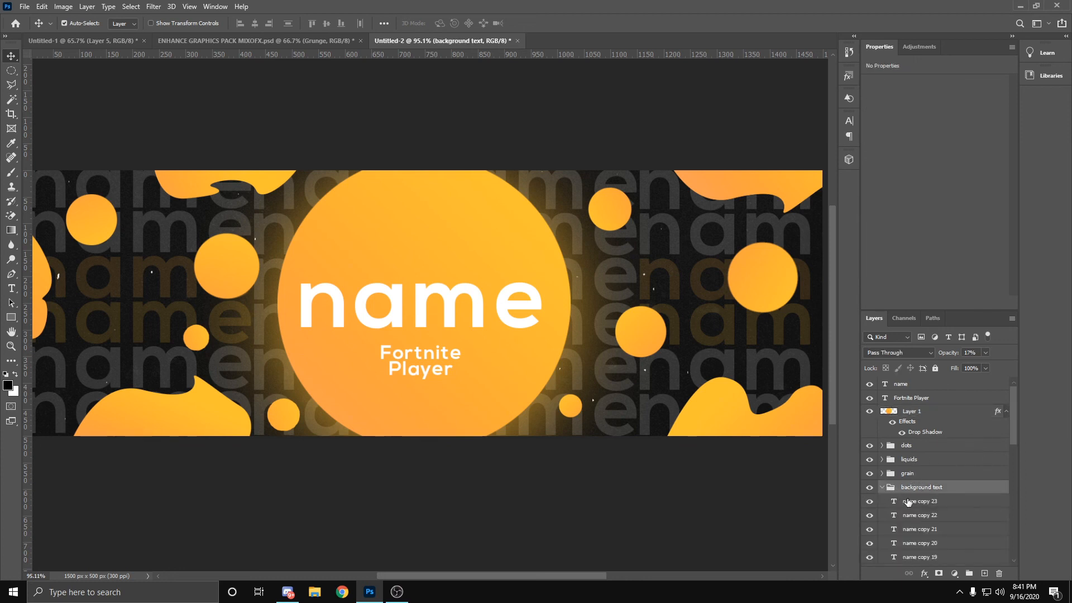
pyautogui.click(907, 501)
pyautogui.scroll(-10, 912, 506)
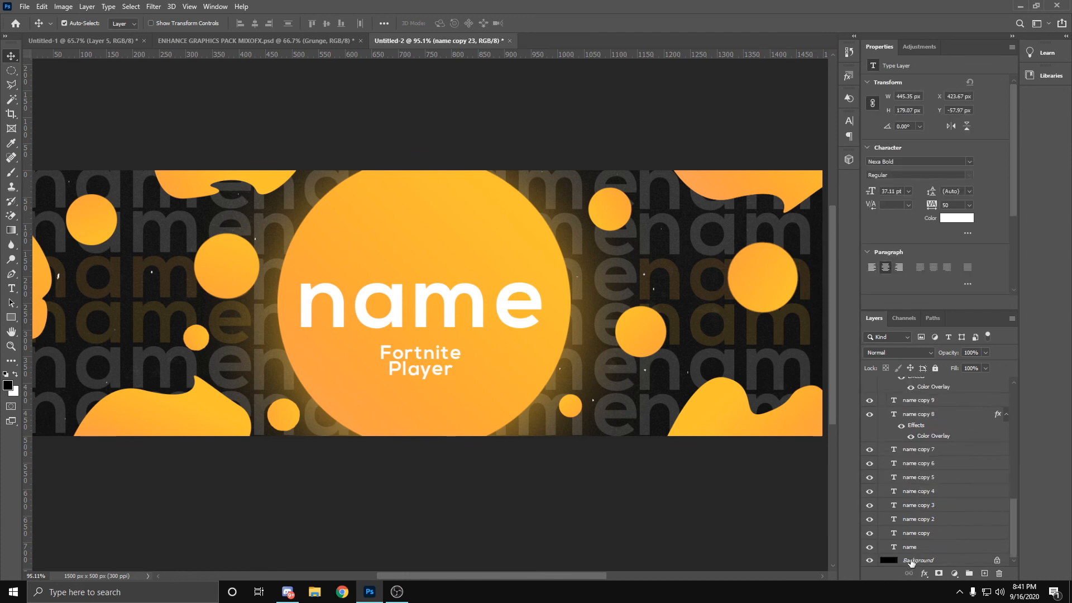
pyautogui.scroll(10, 910, 544)
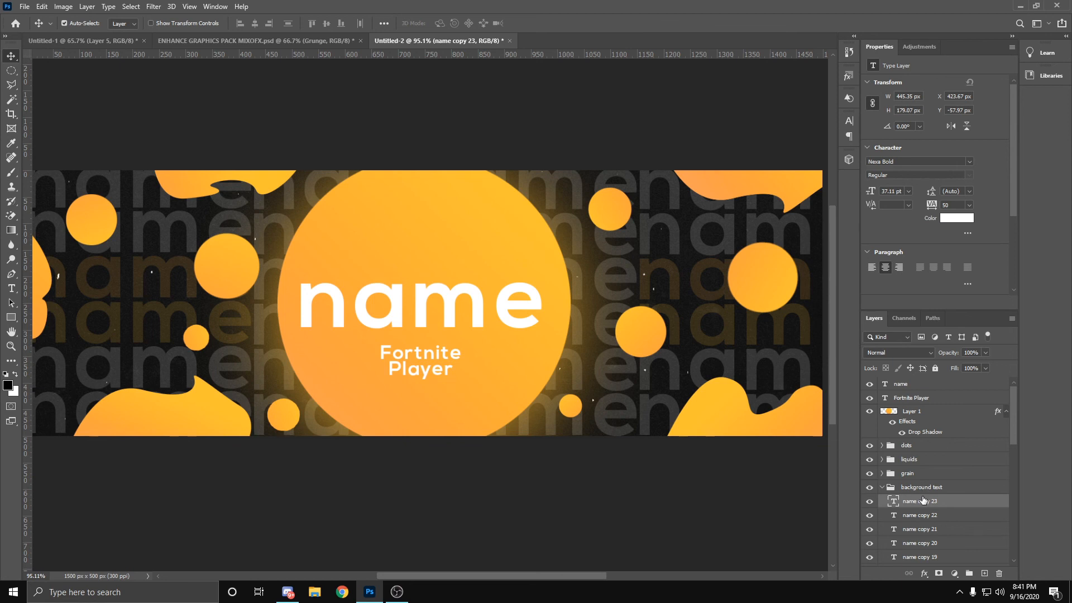
pyautogui.scroll(-10, 928, 514)
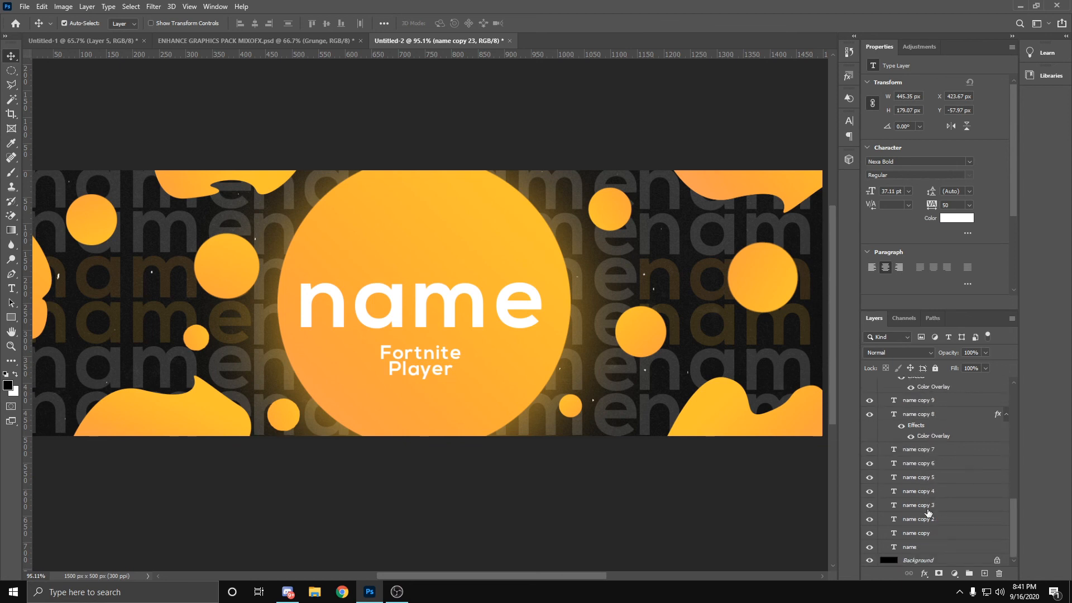
pyautogui.keyDown('shift'); pyautogui.click(925, 549); pyautogui.keyUp('shift')
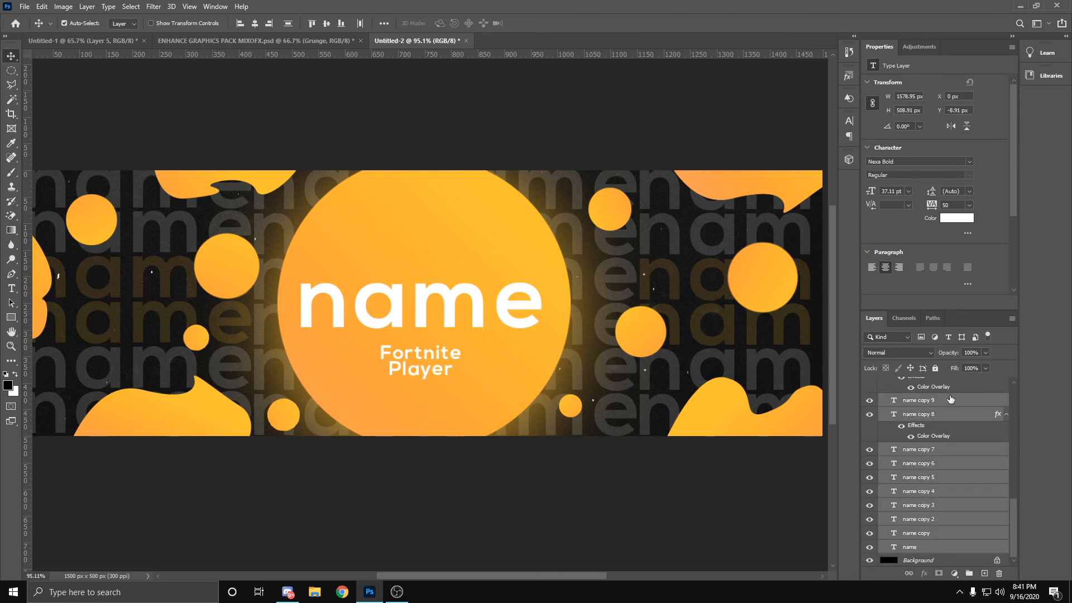
pyautogui.rightClick(942, 484)
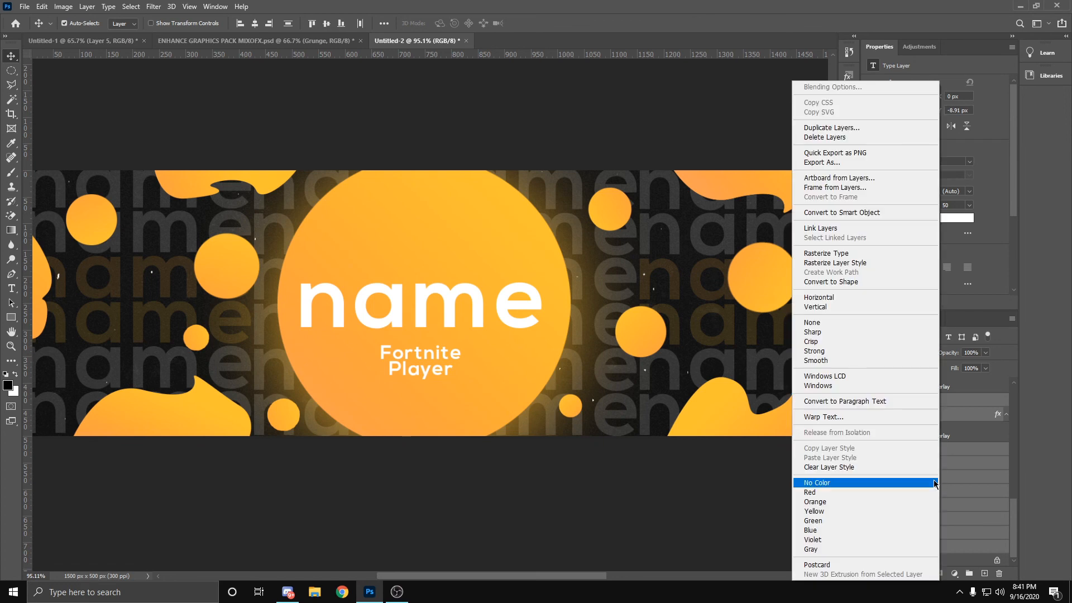
pyautogui.click(843, 254)
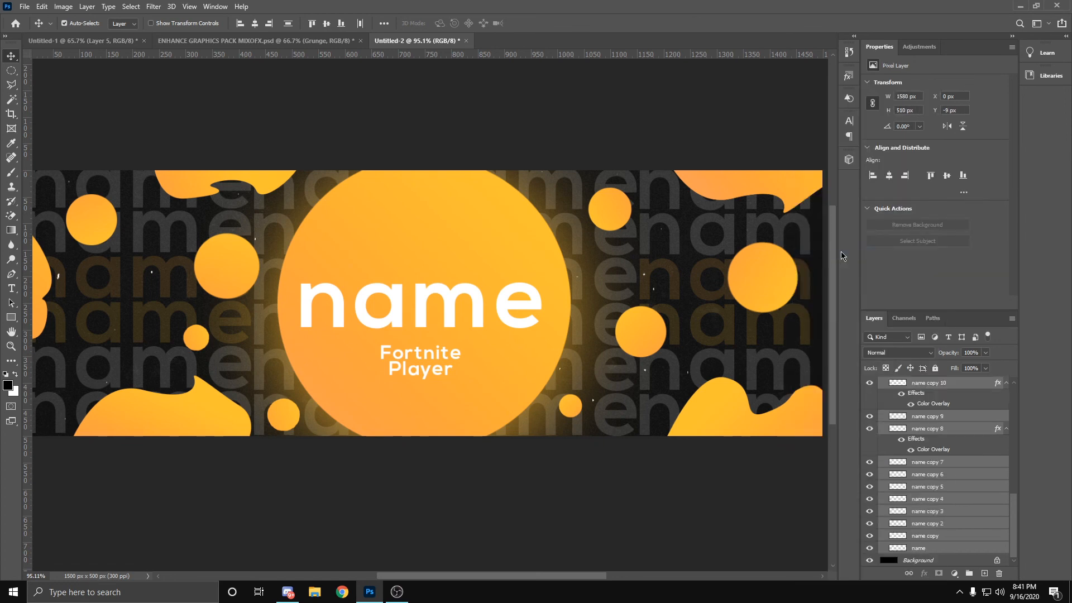
pyautogui.hotkey('ctrl', 'j')
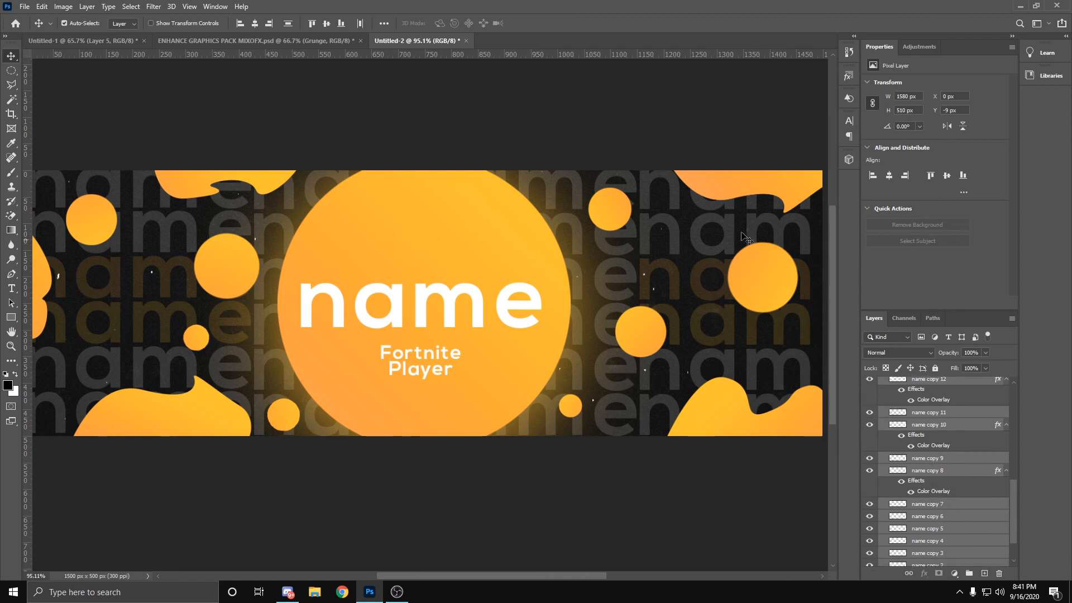
pyautogui.click(152, 6)
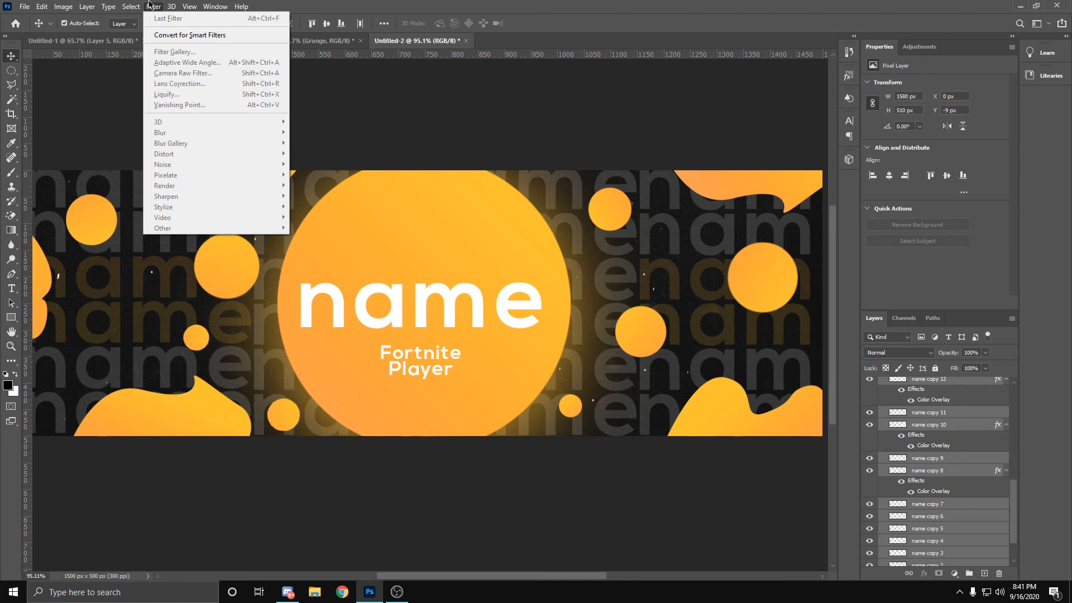
pyautogui.moveTo(171, 6)
pyautogui.click(936, 481)
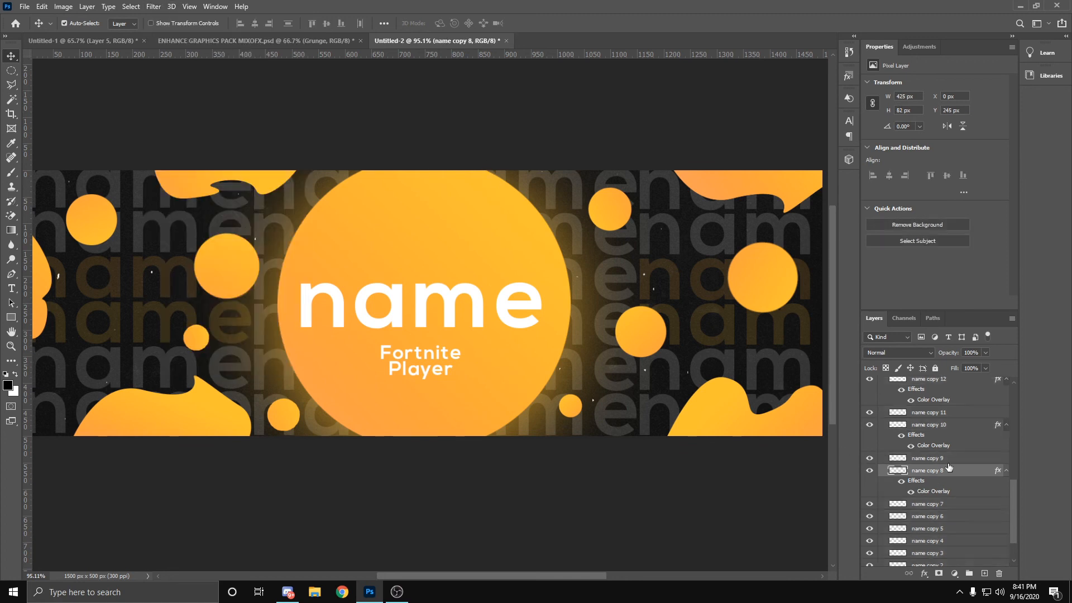
# Step: Select all rasterized name layers in the background text group and convert them for Smart Filters into one smart object
pyautogui.scroll(5, 926, 458)
pyautogui.keyDown('shift'); pyautogui.click(928, 464); pyautogui.keyUp('shift')
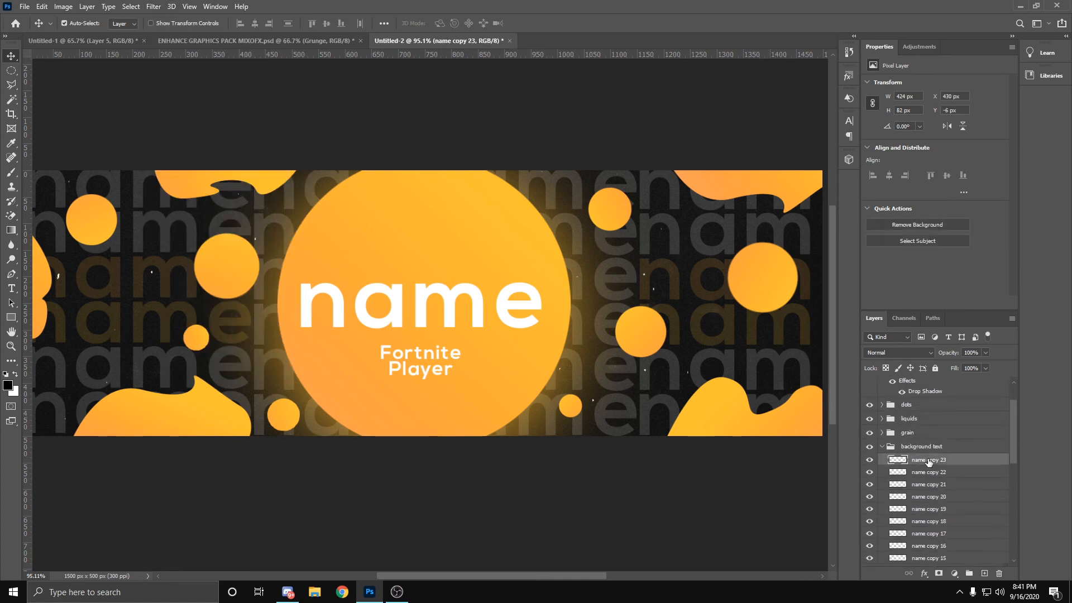
pyautogui.scroll(-5, 933, 481)
pyautogui.keyDown('shift'); pyautogui.click(922, 550); pyautogui.keyUp('shift')
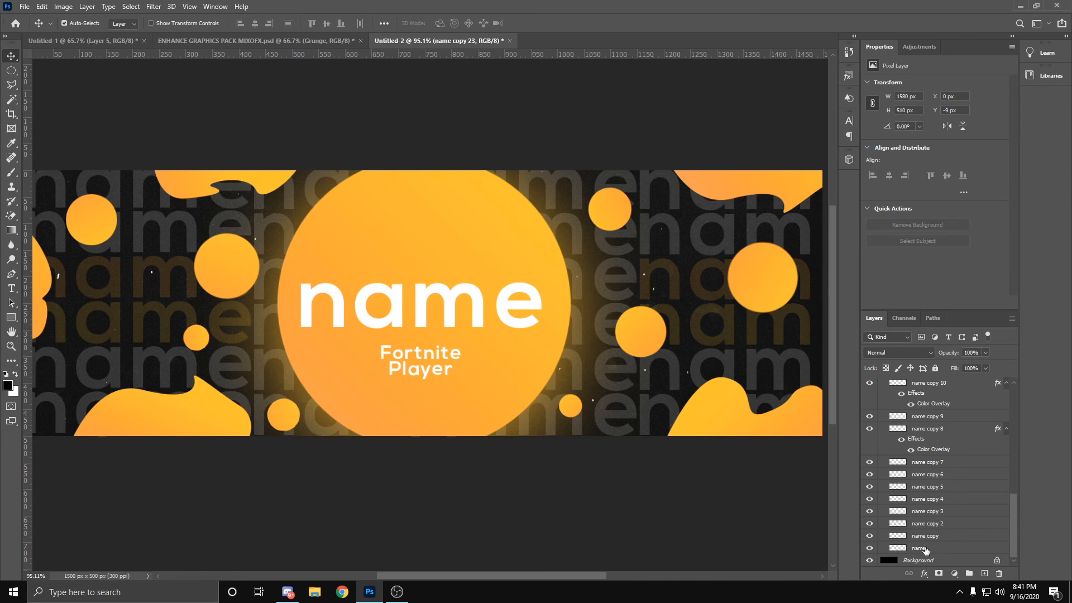
pyautogui.click(154, 6)
pyautogui.click(190, 34)
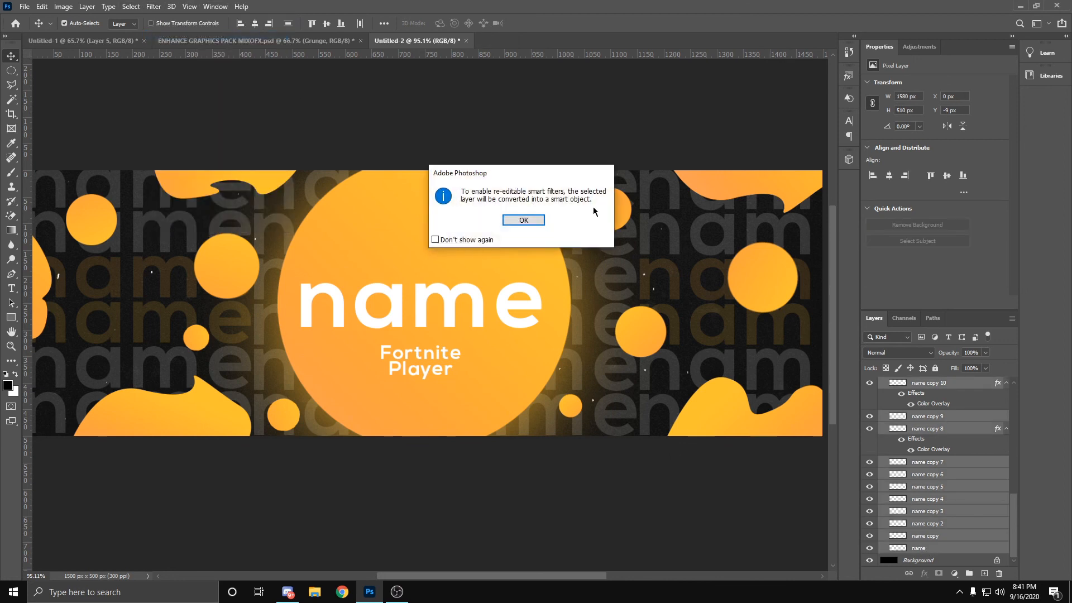
pyautogui.click(527, 223)
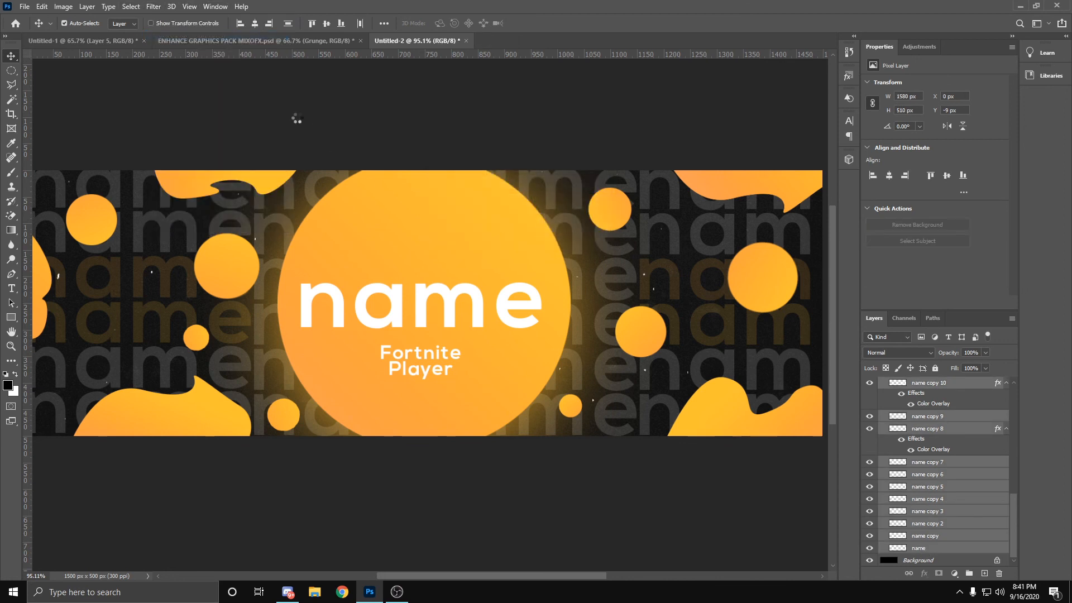
# Step: Apply a Radial Blur with a lowered amount, Spin method and Good quality to the background text smart object
pyautogui.click(154, 6)
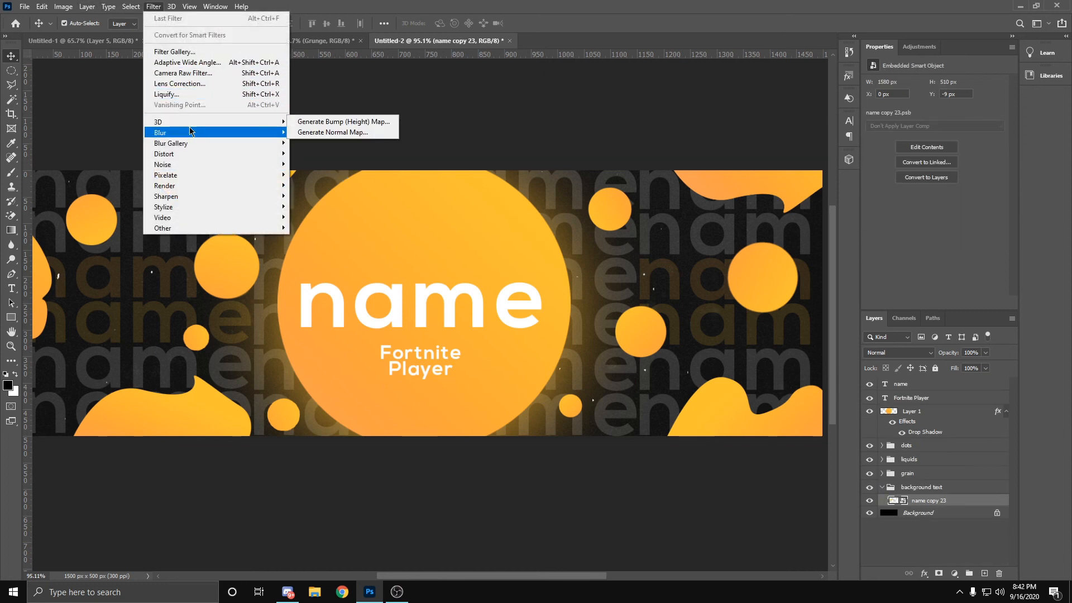
pyautogui.moveTo(196, 133)
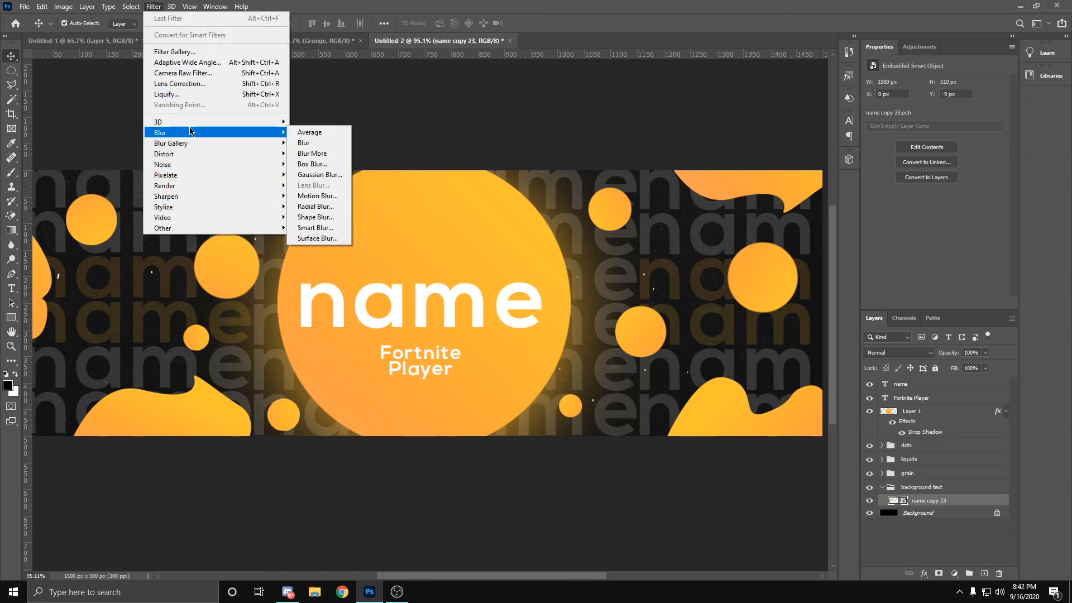
pyautogui.click(323, 207)
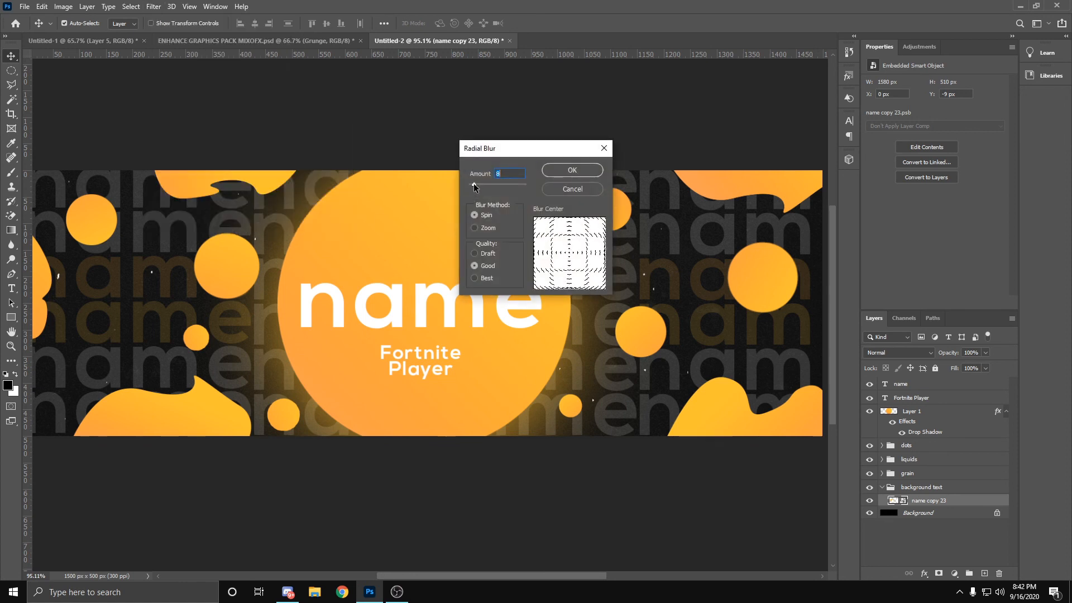
pyautogui.moveTo(474, 186); pyautogui.dragTo(470, 188)
pyautogui.click(572, 170)
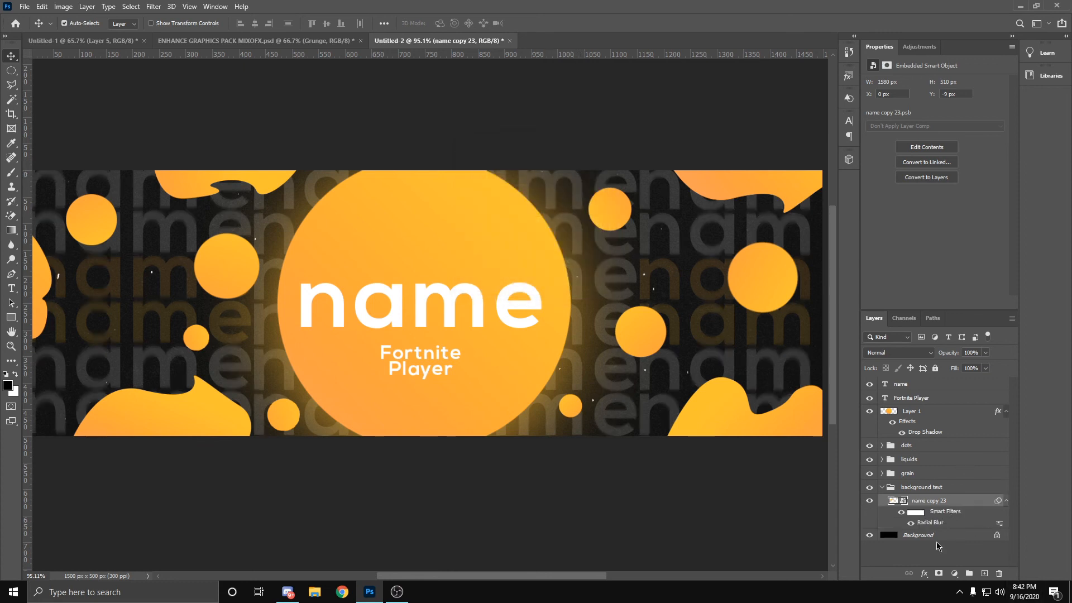
# Step: Apply a Box Blur with a radius of 1 pixel to the background text smart object
pyautogui.click(156, 7)
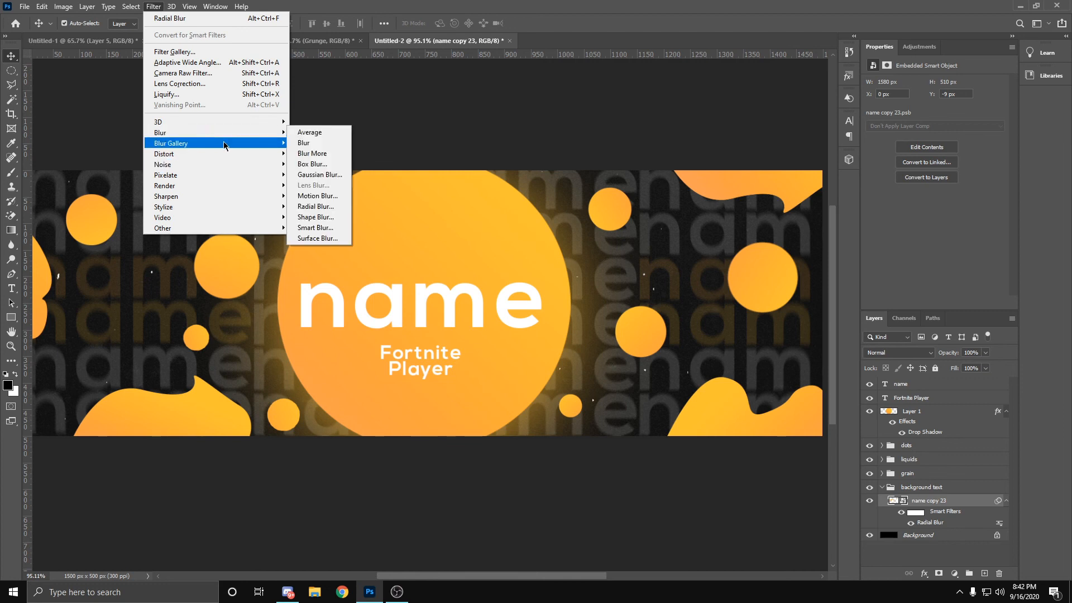
pyautogui.moveTo(277, 144)
pyautogui.moveTo(246, 134)
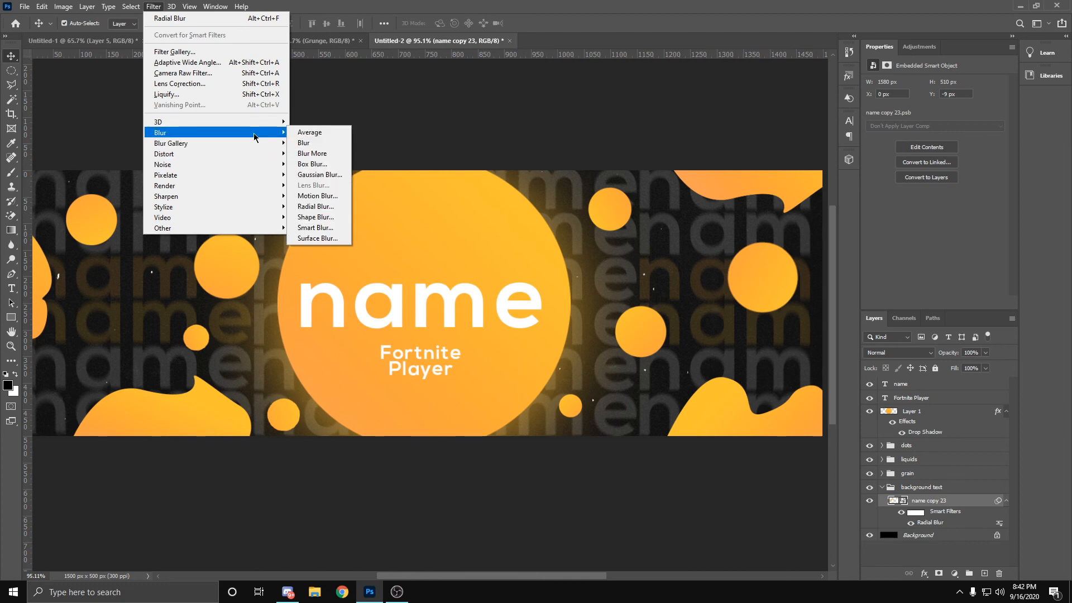
pyautogui.click(313, 165)
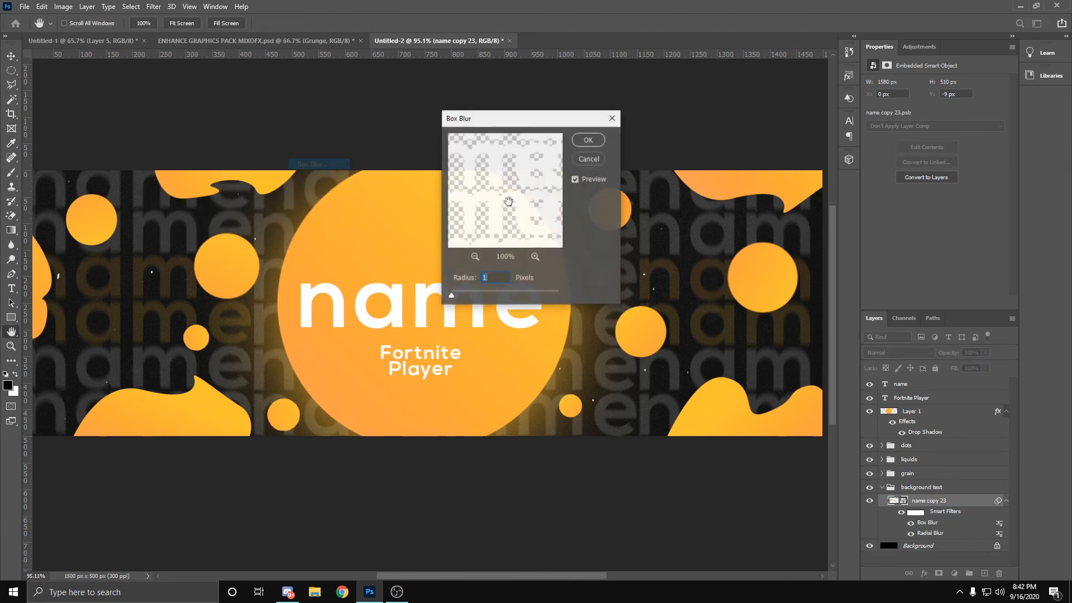
pyautogui.click(588, 139)
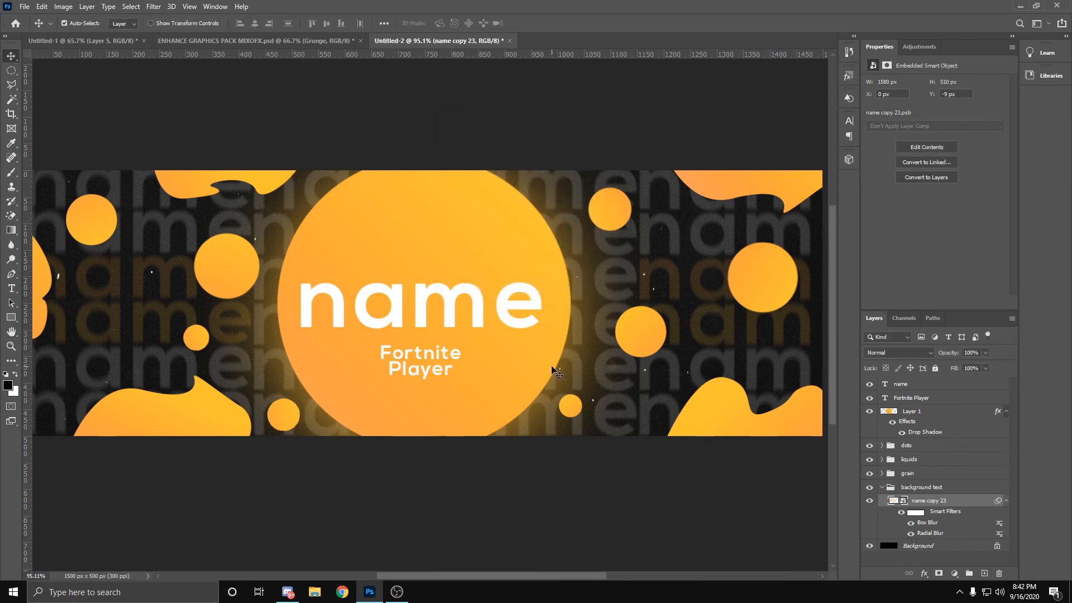
pyautogui.press('z')
pyautogui.moveTo(546, 359); pyautogui.dragTo(509, 367)
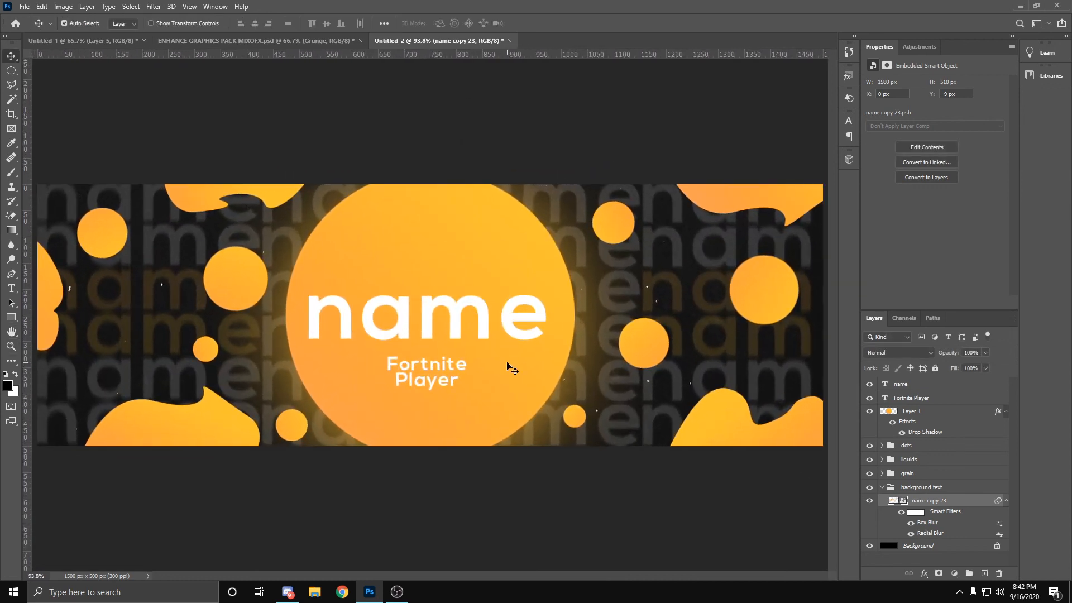
pyautogui.click(24, 7)
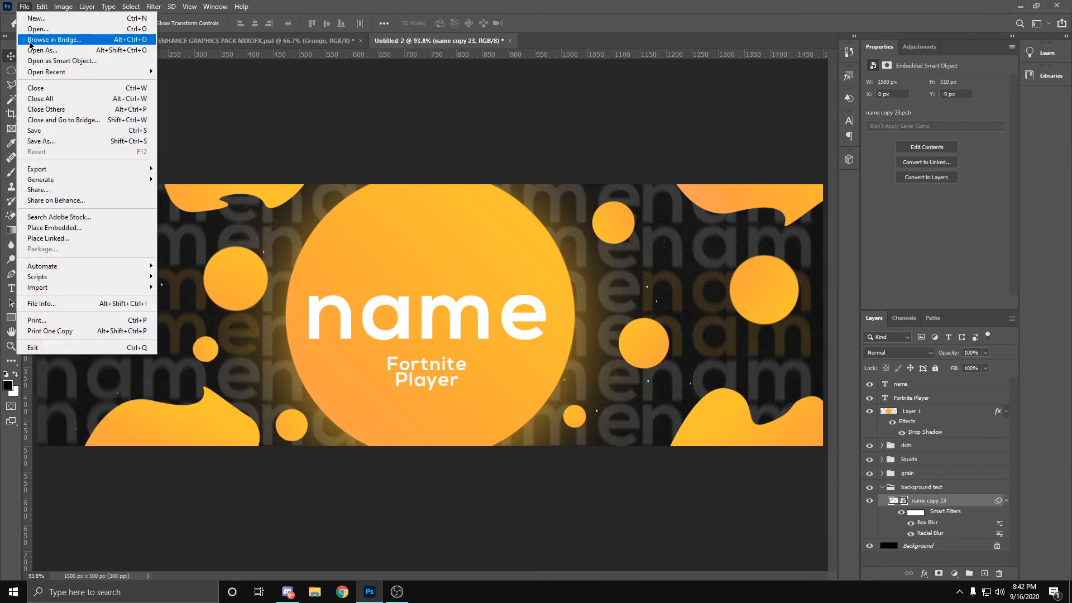
pyautogui.click(41, 142)
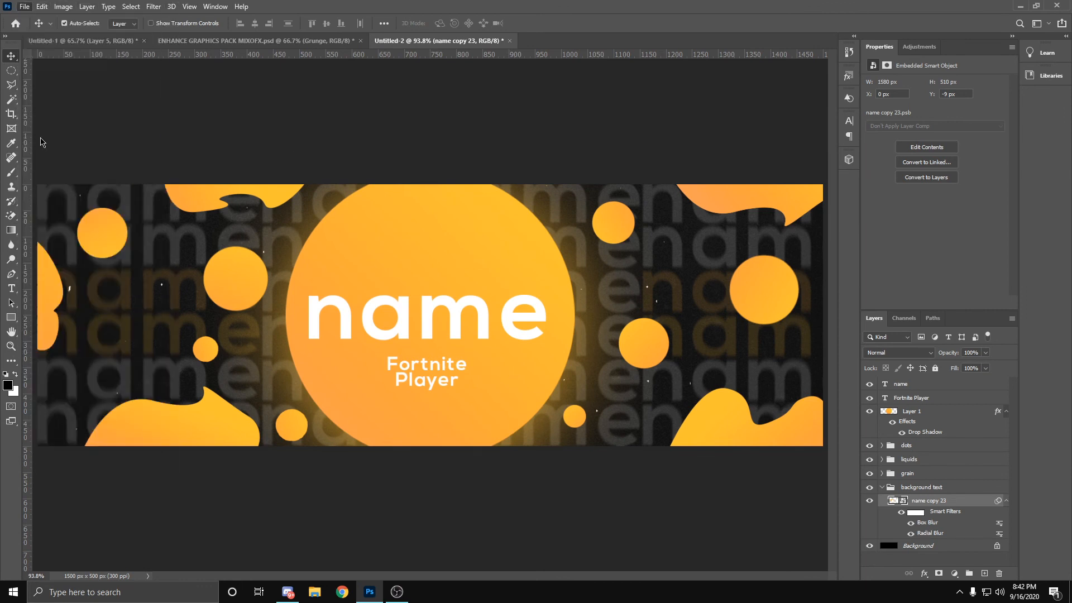
pyautogui.click(91, 259)
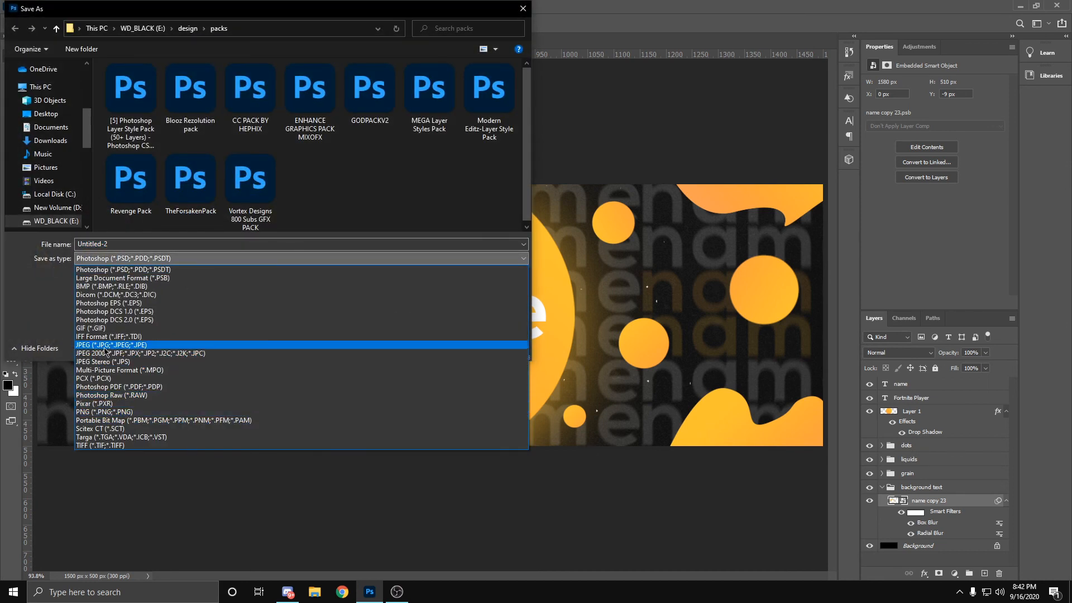
pyautogui.click(522, 10)
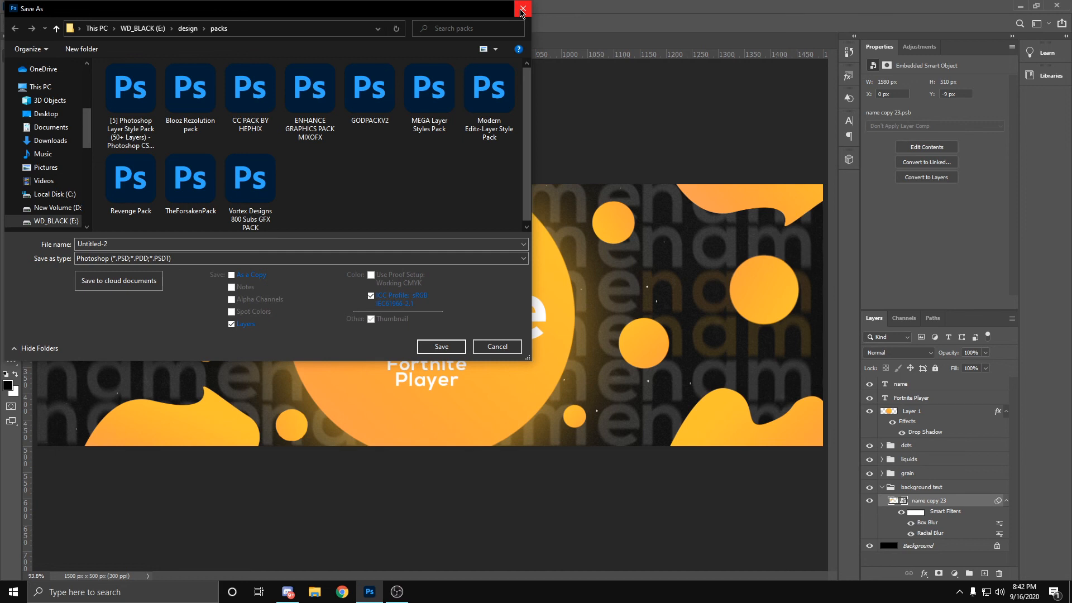
pyautogui.click(522, 10)
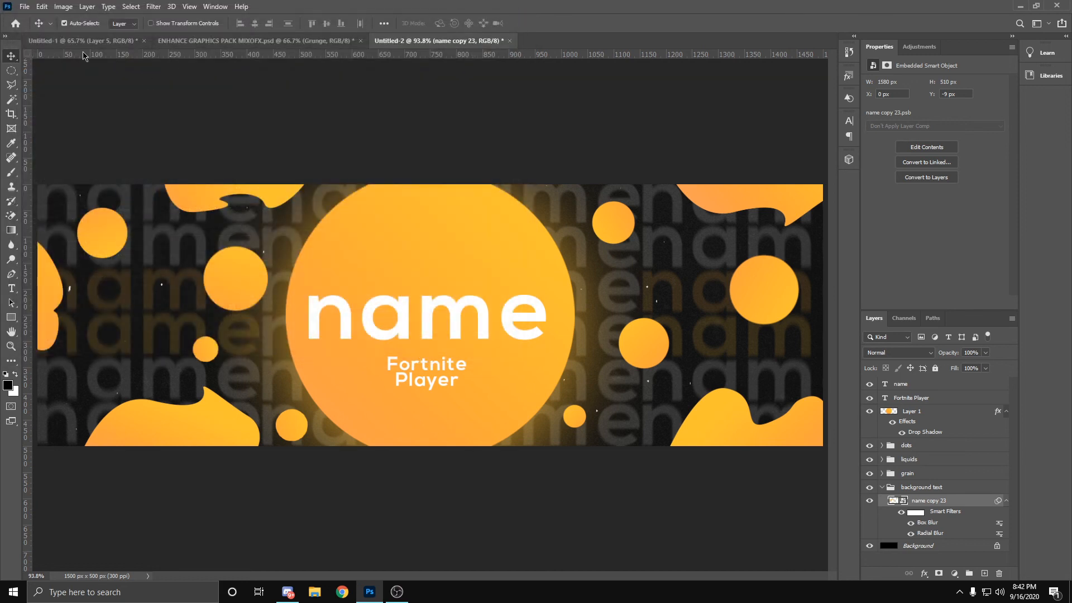
# Step: Start a Save for Web (Legacy) export of the header, check its preview and choose JPEG as the file format
pyautogui.click(31, 5)
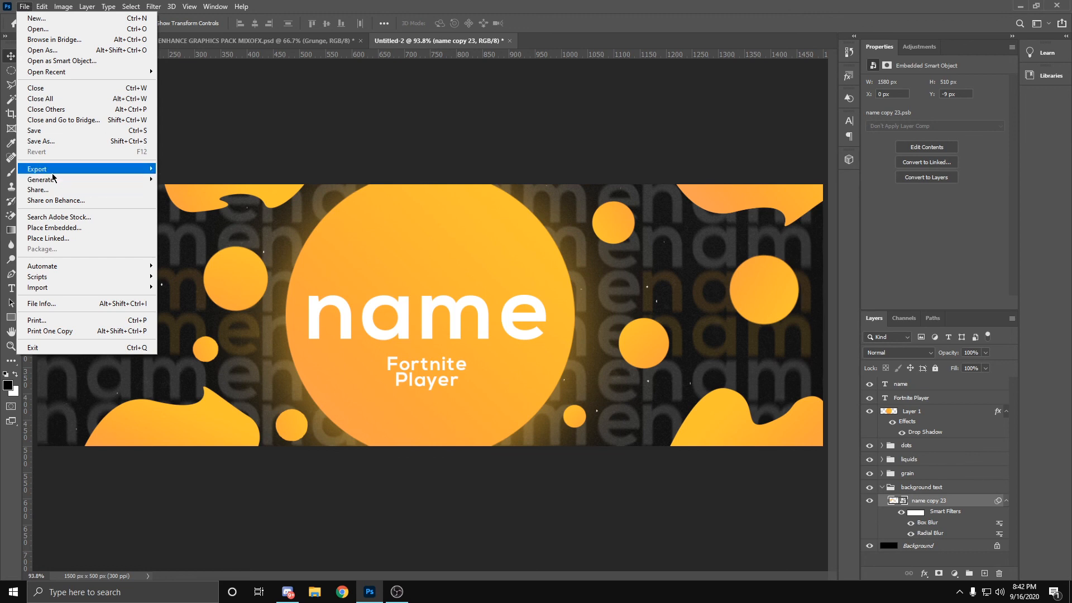
pyautogui.moveTo(78, 169)
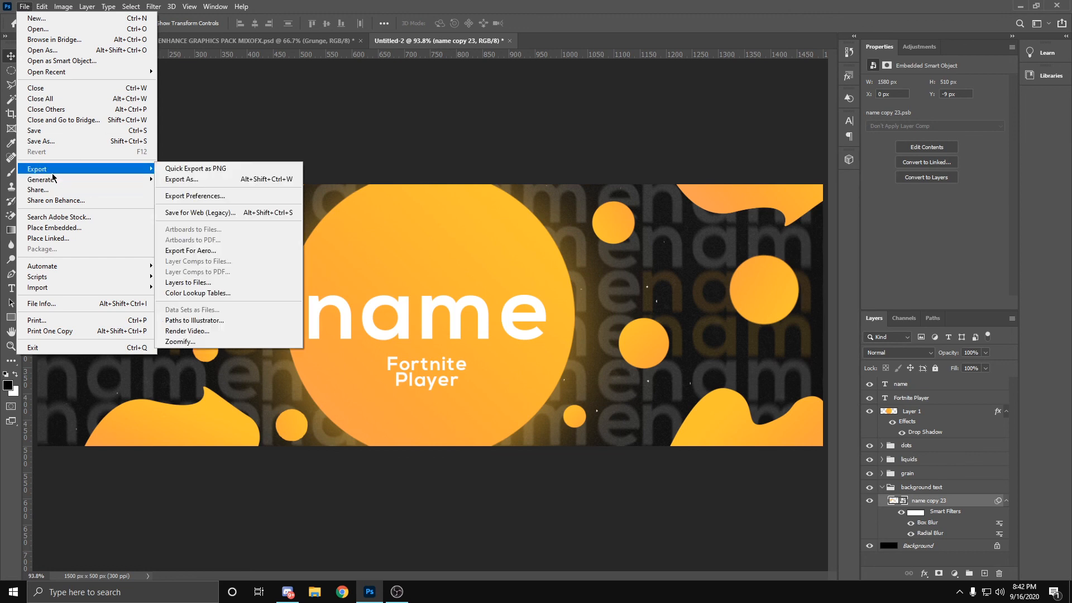
pyautogui.click(211, 215)
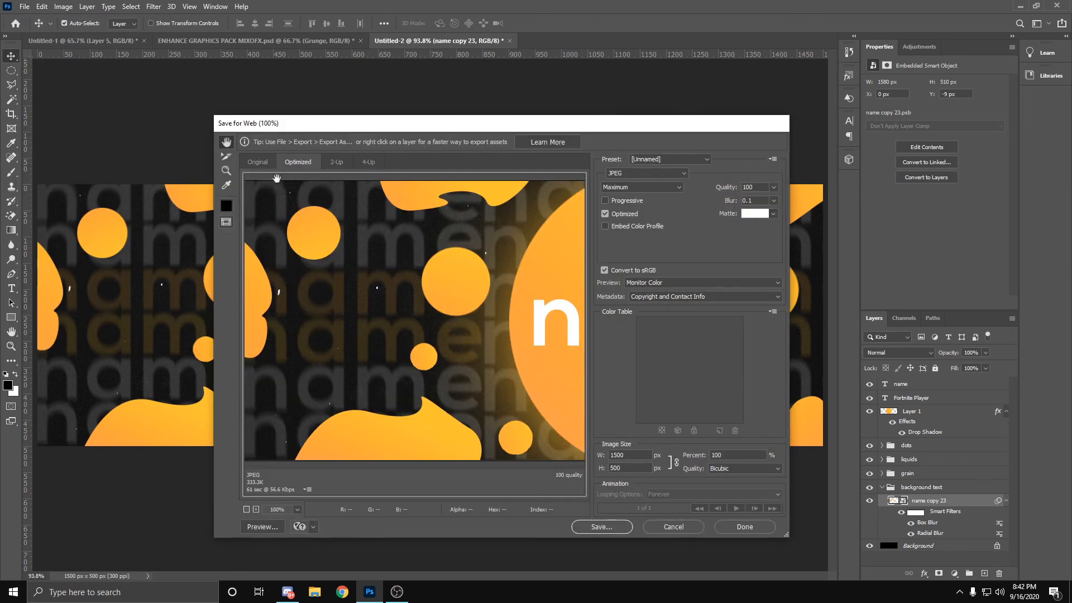
pyautogui.moveTo(91, 353); pyautogui.dragTo(67, 352)
pyautogui.moveTo(429, 311); pyautogui.dragTo(799, 305)
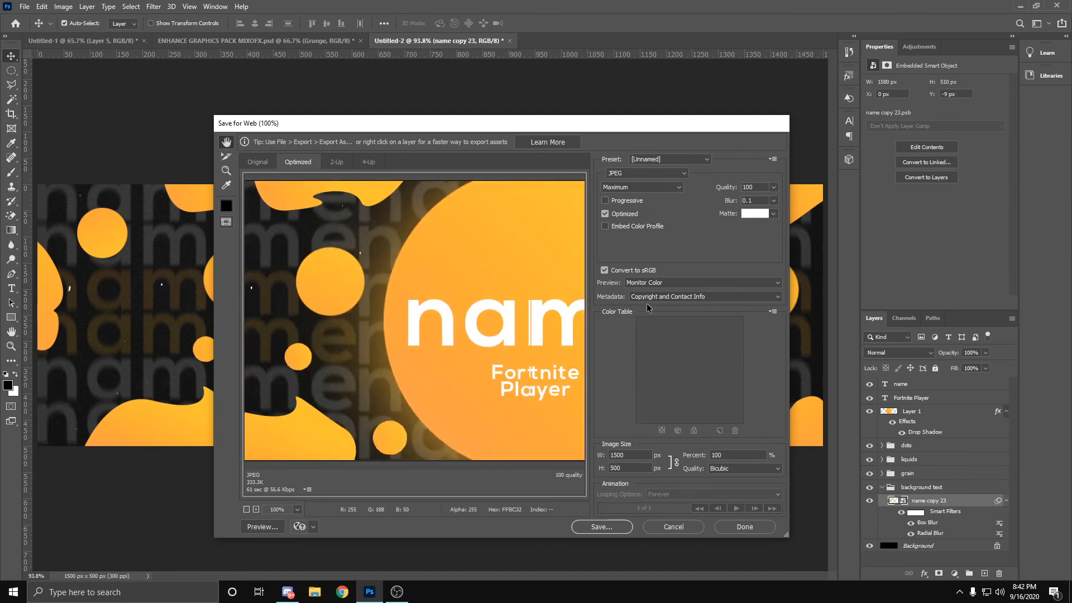
pyautogui.moveTo(497, 329); pyautogui.dragTo(629, 338)
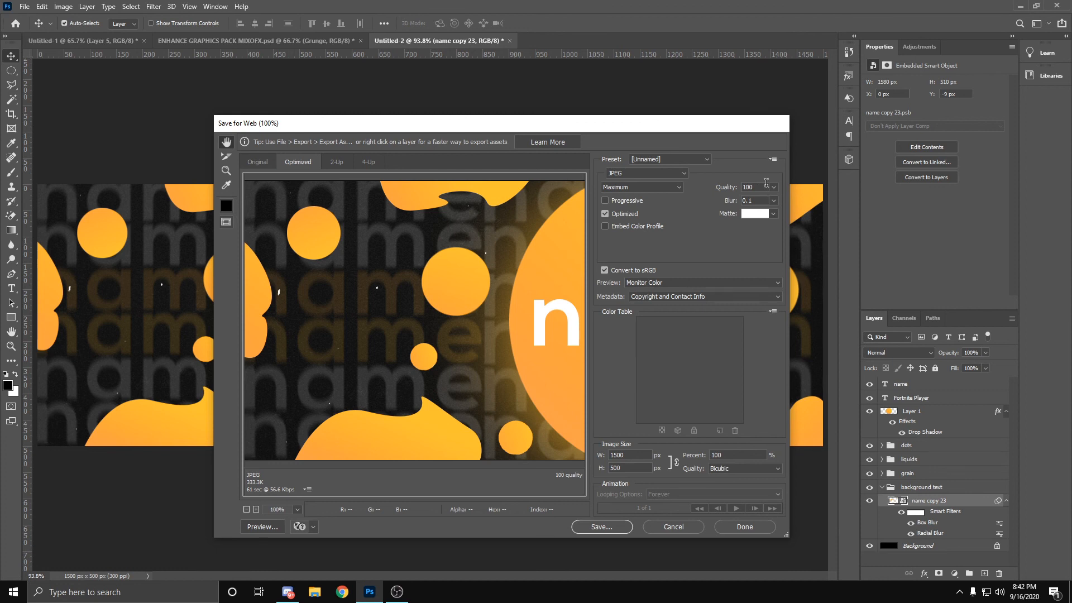
pyautogui.click(631, 174)
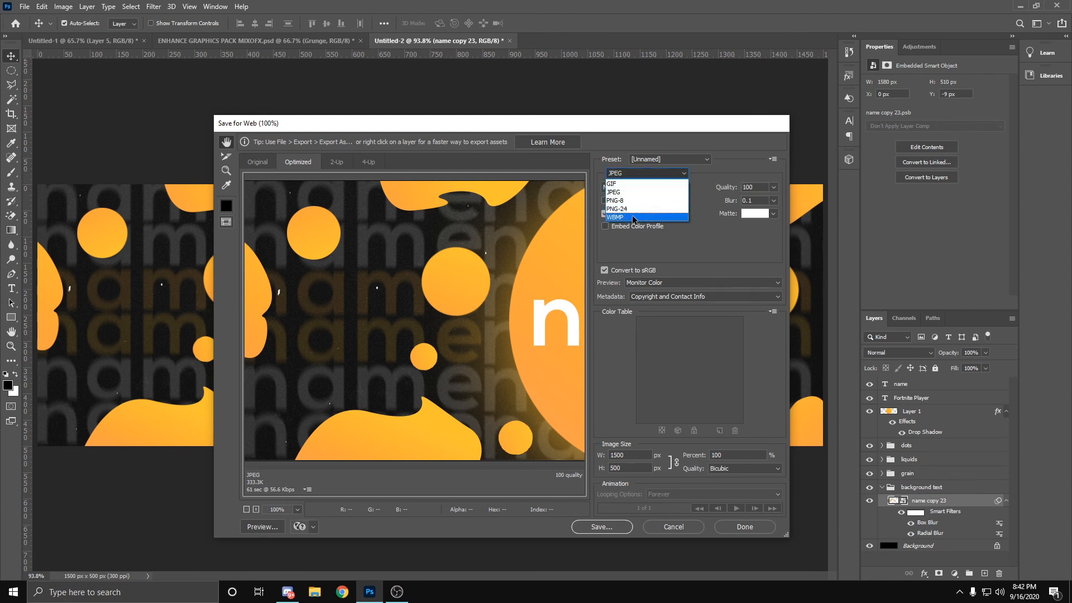
pyautogui.click(626, 191)
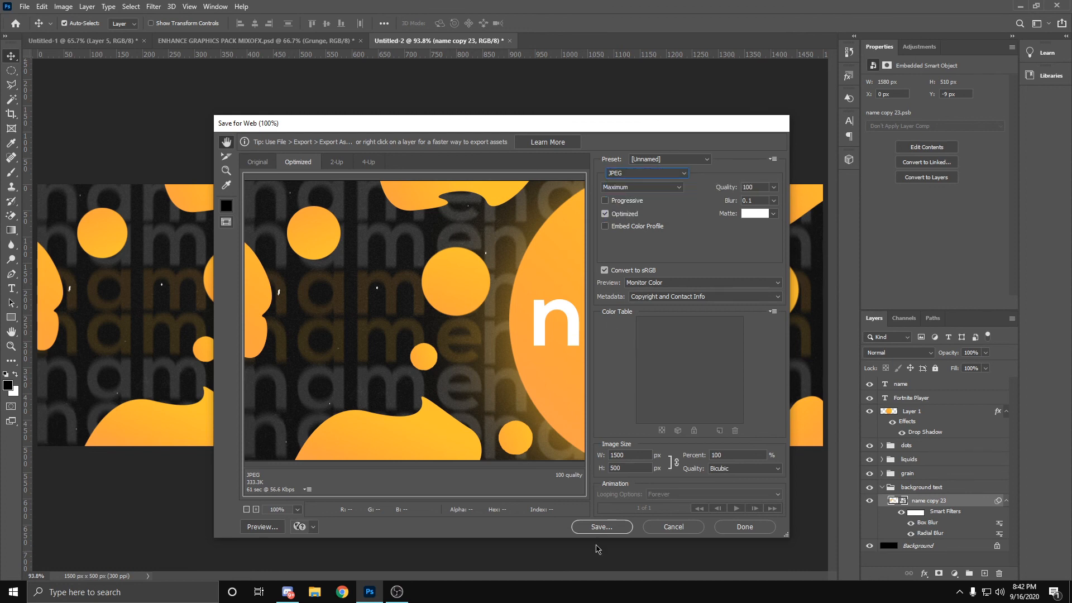
# Step: Save the optimized image as "name liquid header" in the 2d headers folder inside design on the WD_BLACK (E:) drive
pyautogui.click(618, 526)
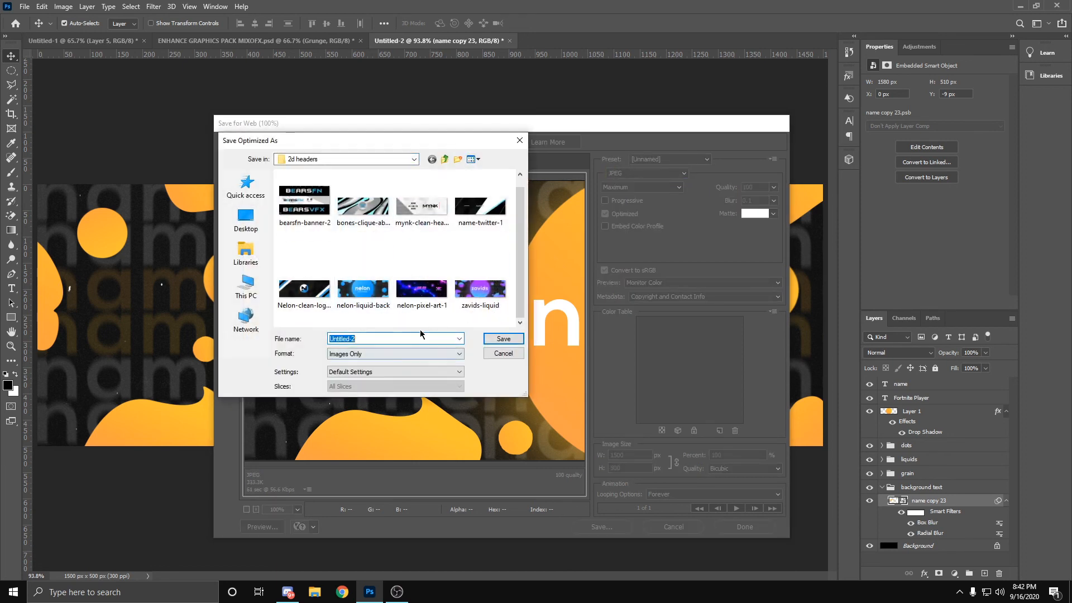
pyautogui.click(413, 159)
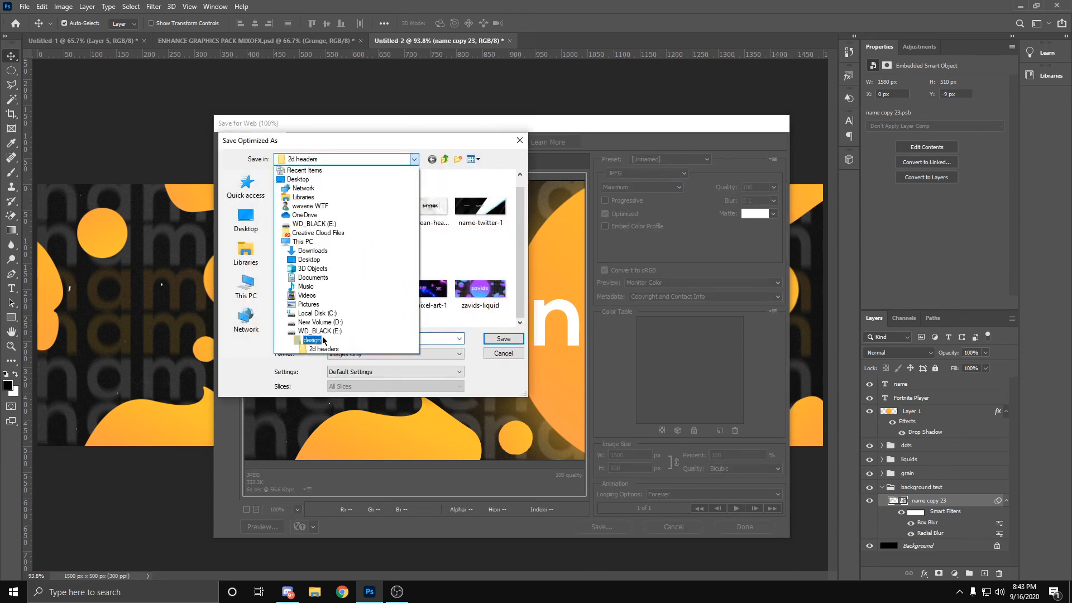
pyautogui.click(318, 344)
pyautogui.doubleClick(304, 205)
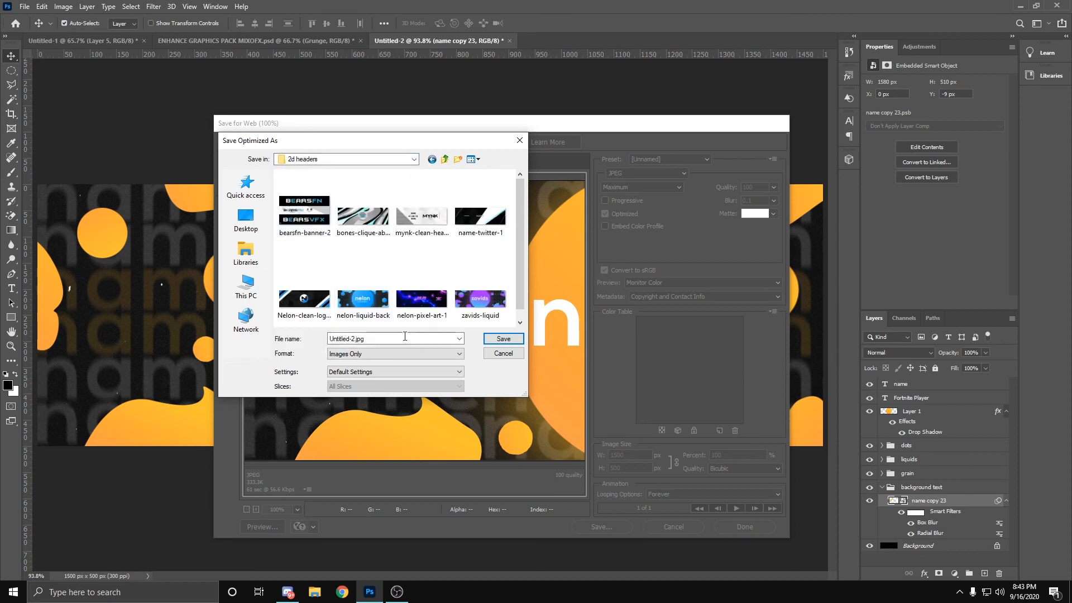
pyautogui.write('name liquid header')
pyautogui.click(504, 339)
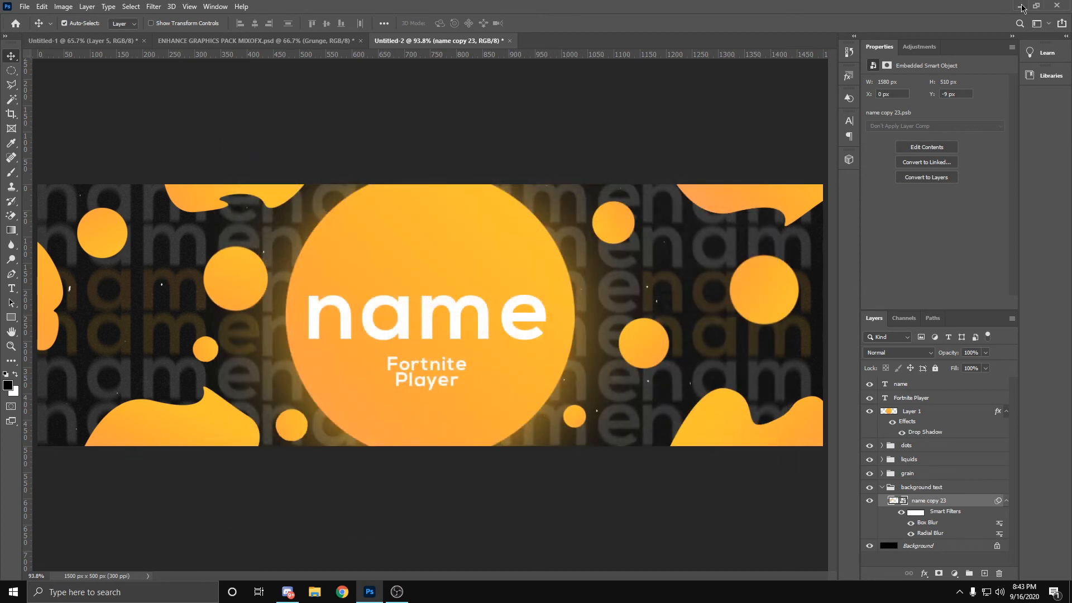
# Step: Switch to File Explorer and view the exported name-liquid-header image from the design\2d headers folder in a maximized Photos window
pyautogui.click(1021, 6)
pyautogui.click(314, 592)
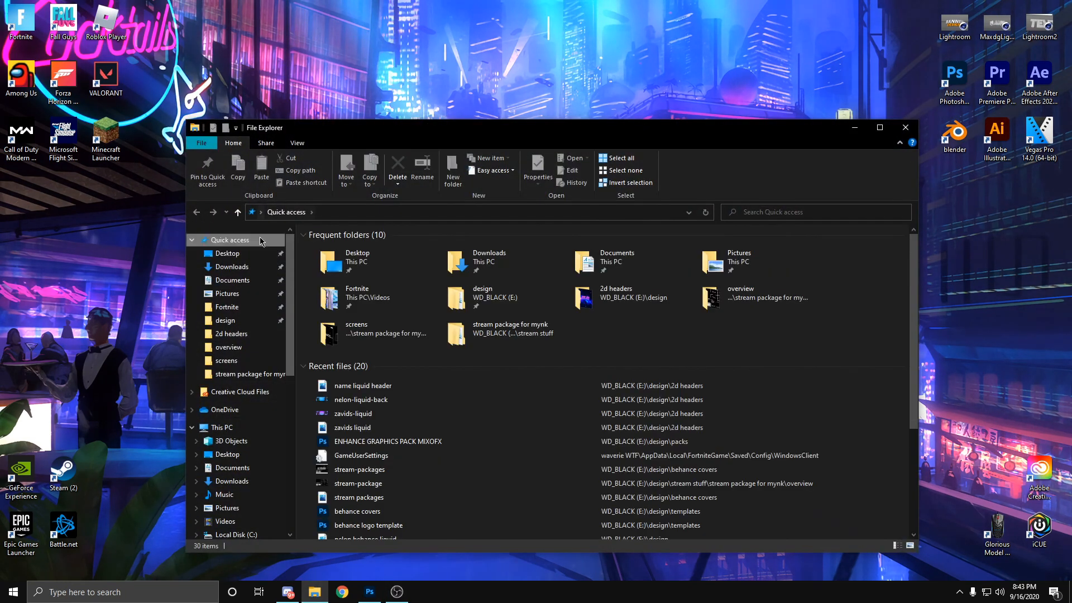
pyautogui.click(235, 320)
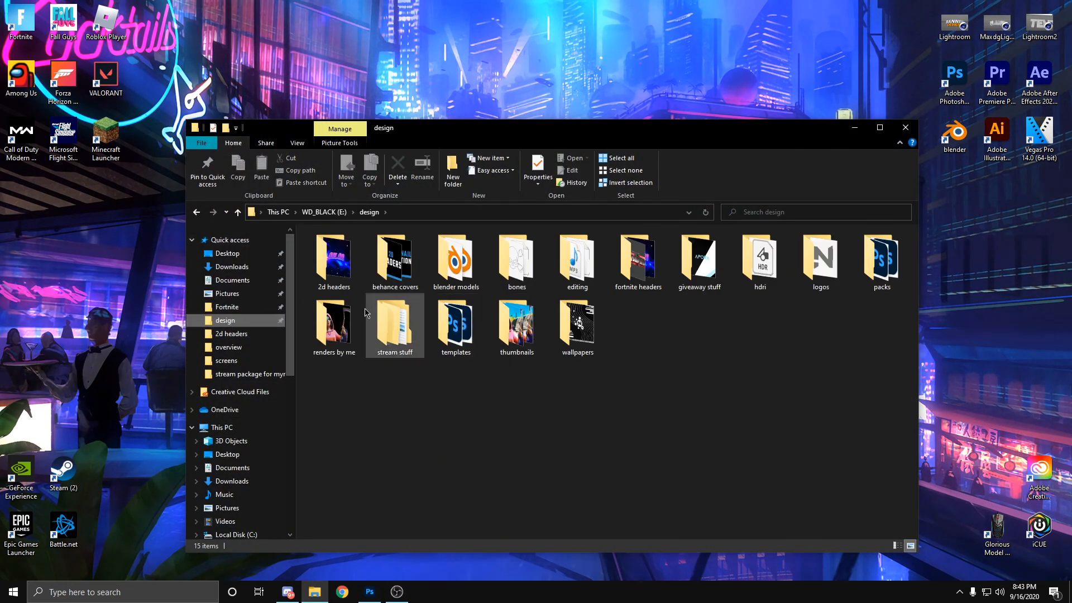
pyautogui.doubleClick(335, 262)
pyautogui.click(533, 283)
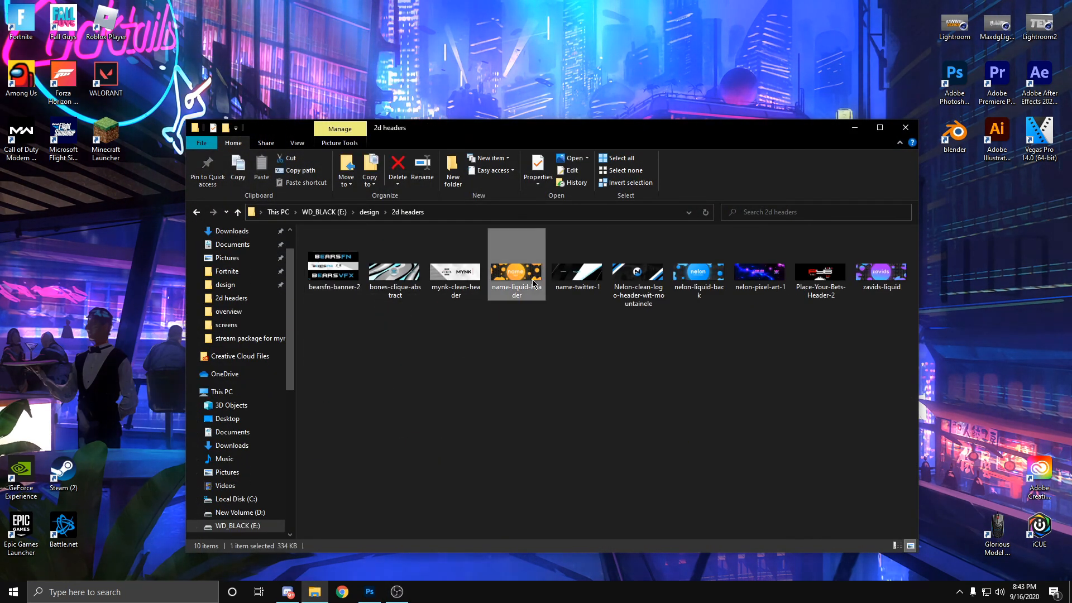
pyautogui.doubleClick(533, 283)
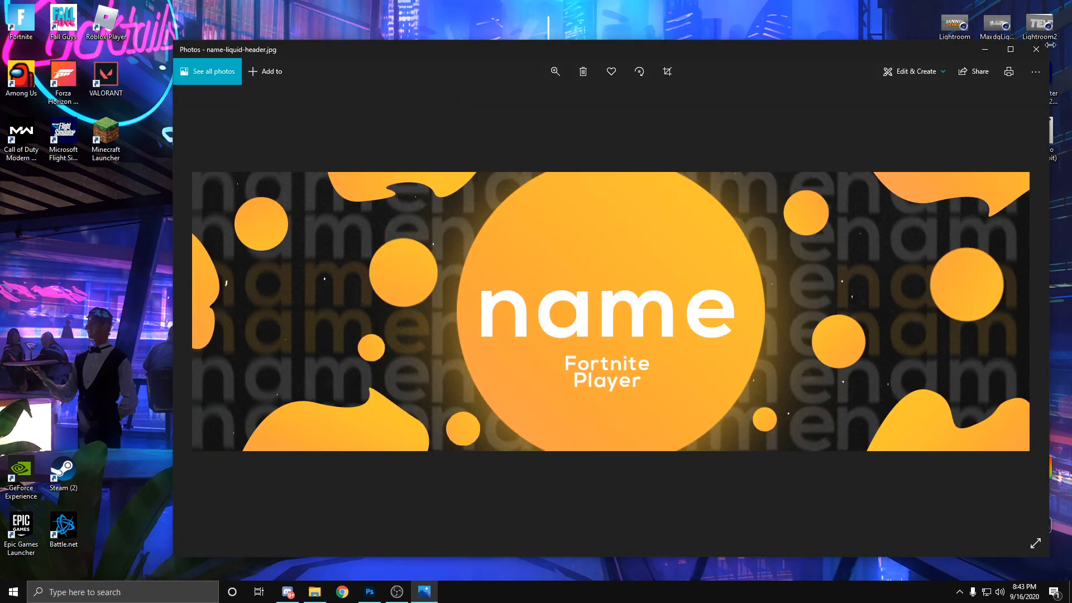
pyautogui.click(1009, 49)
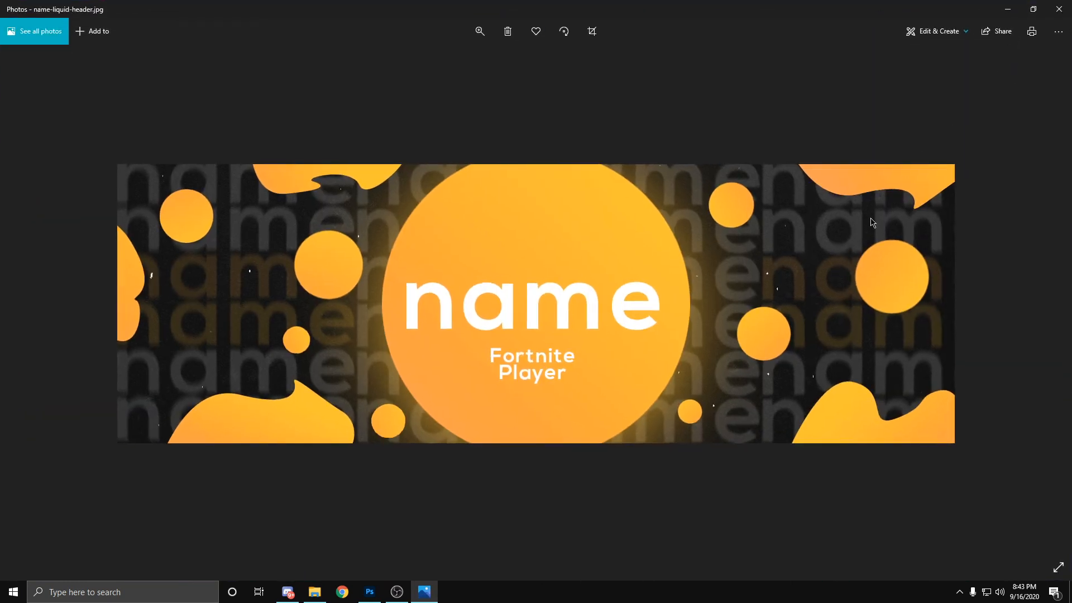
pyautogui.click(1058, 9)
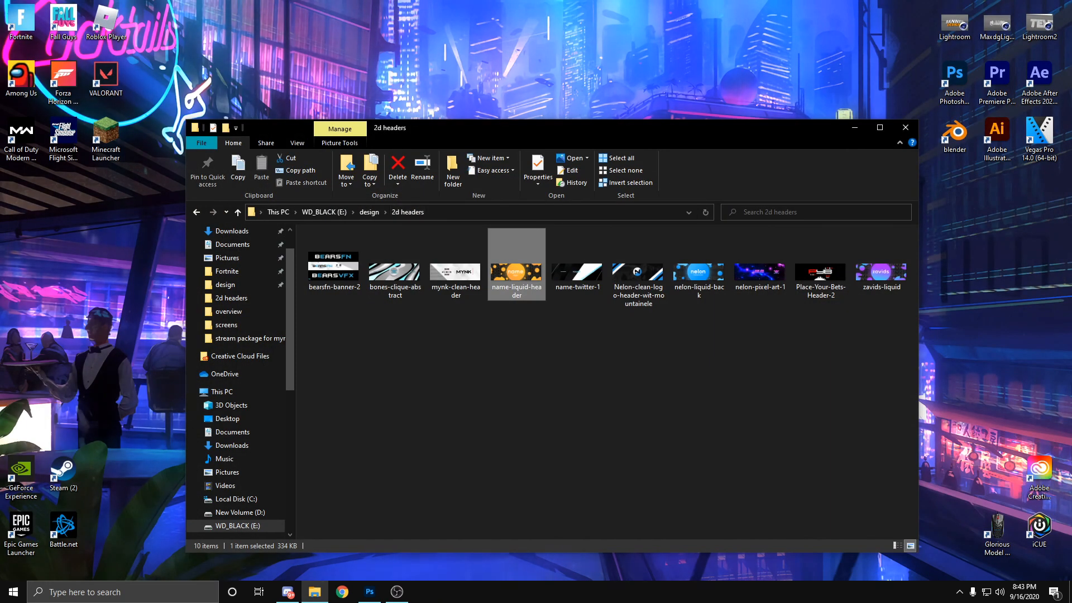
# Step: View the earlier liquid headers nelon-liquid-back and zavids-liquid from the 2d headers folder for comparison
pyautogui.doubleClick(698, 272)
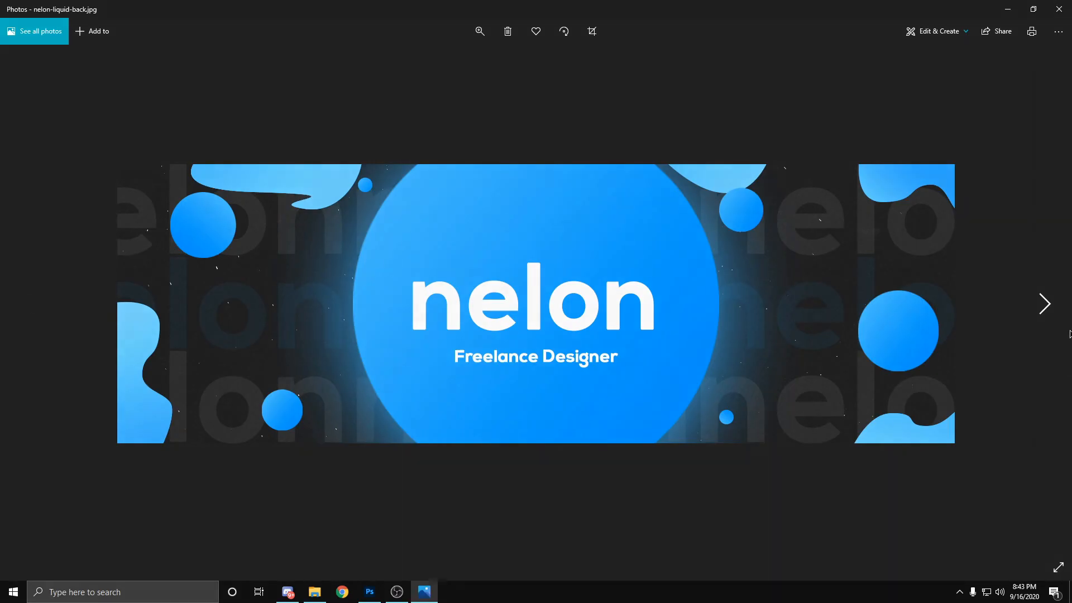
pyautogui.click(1058, 9)
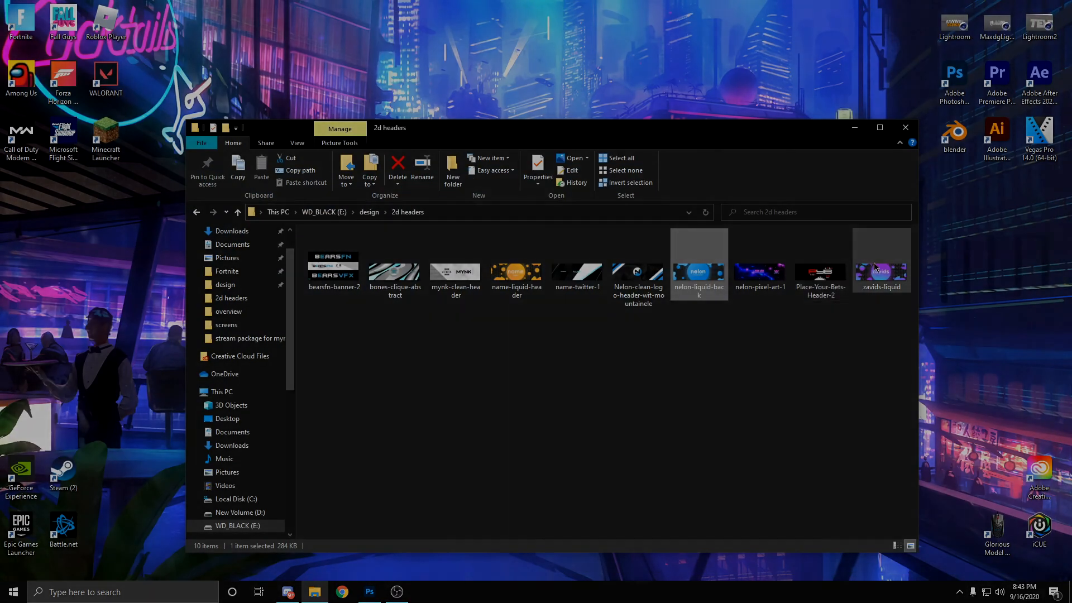
pyautogui.click(885, 251)
pyautogui.doubleClick(885, 251)
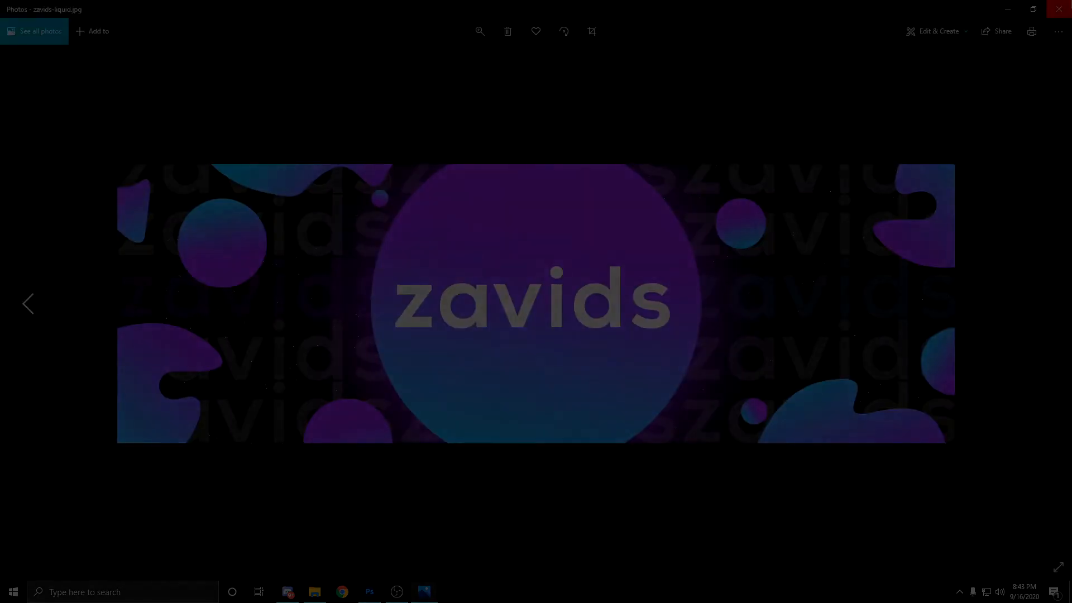